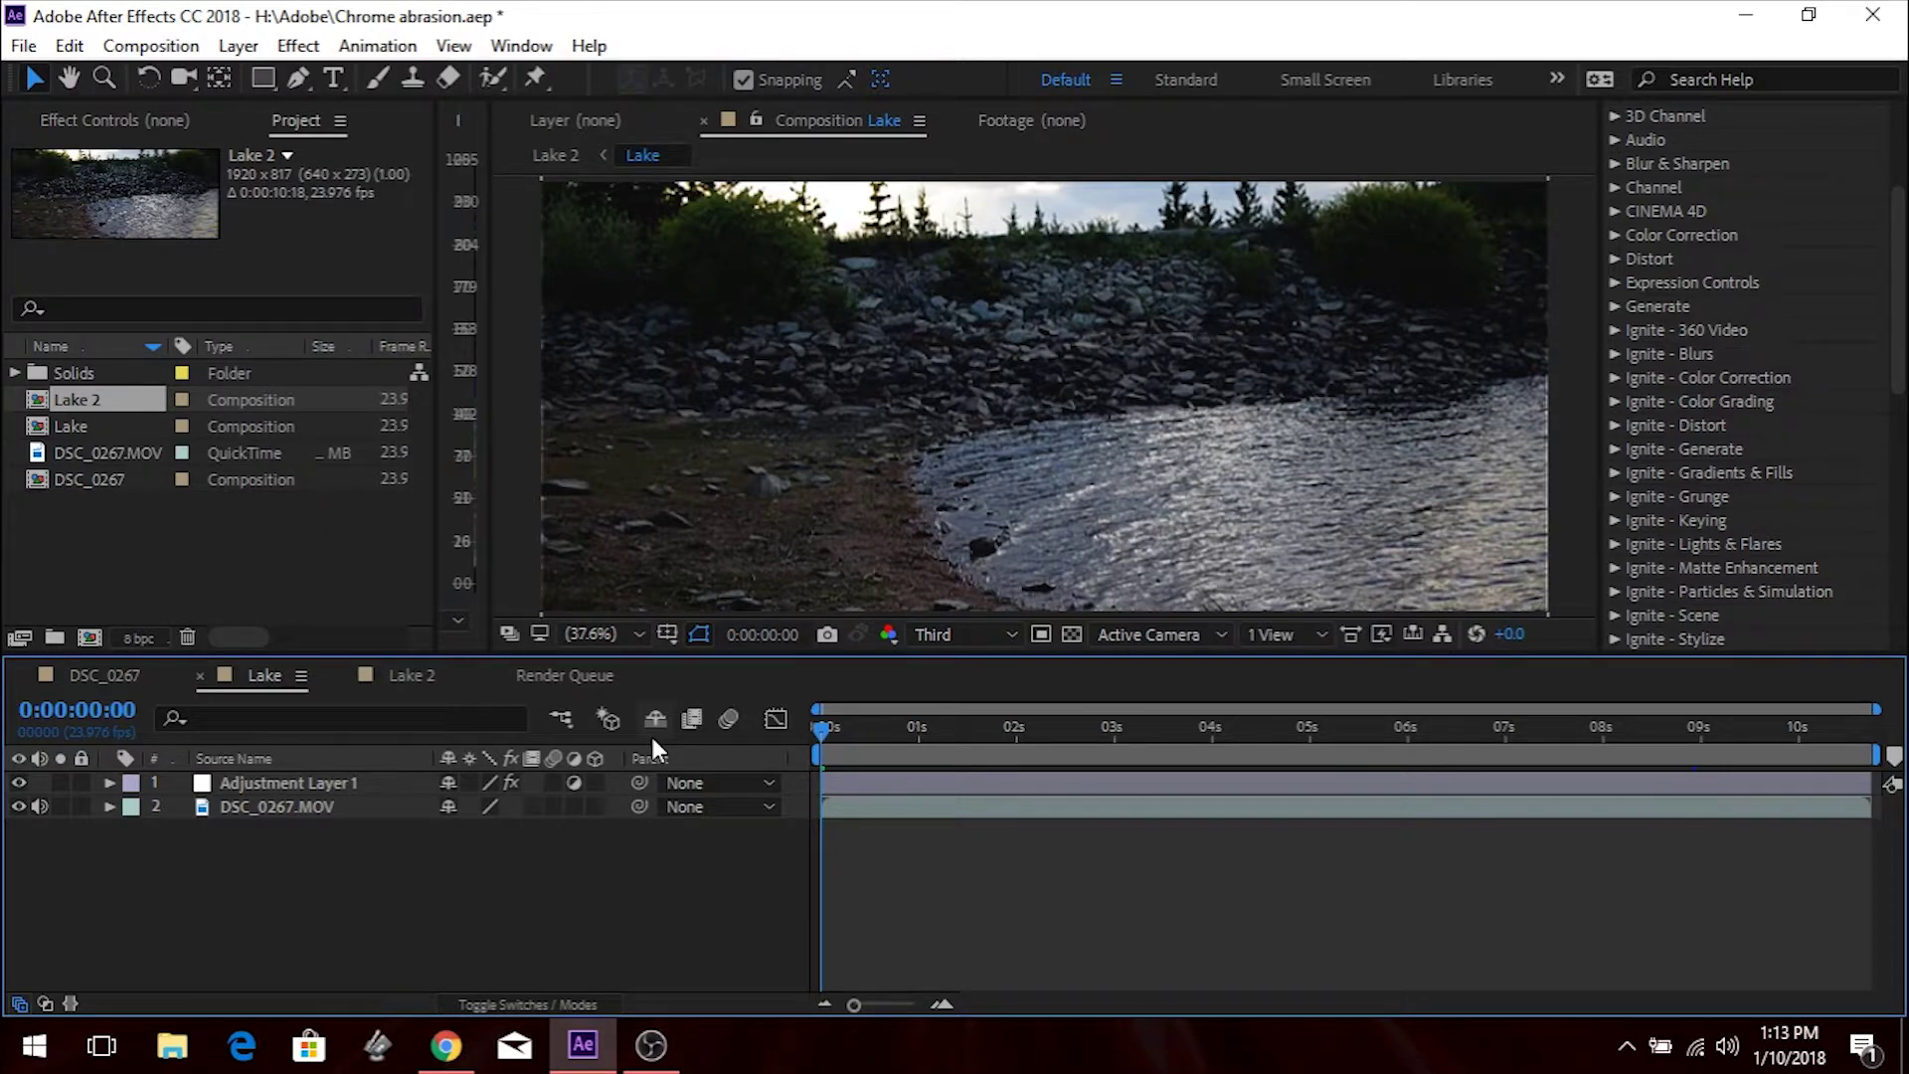
Switch from After Effects to the browser's Google results for chromatic aberration.
{"action": "left_click", "coordinate": [445, 1045]}
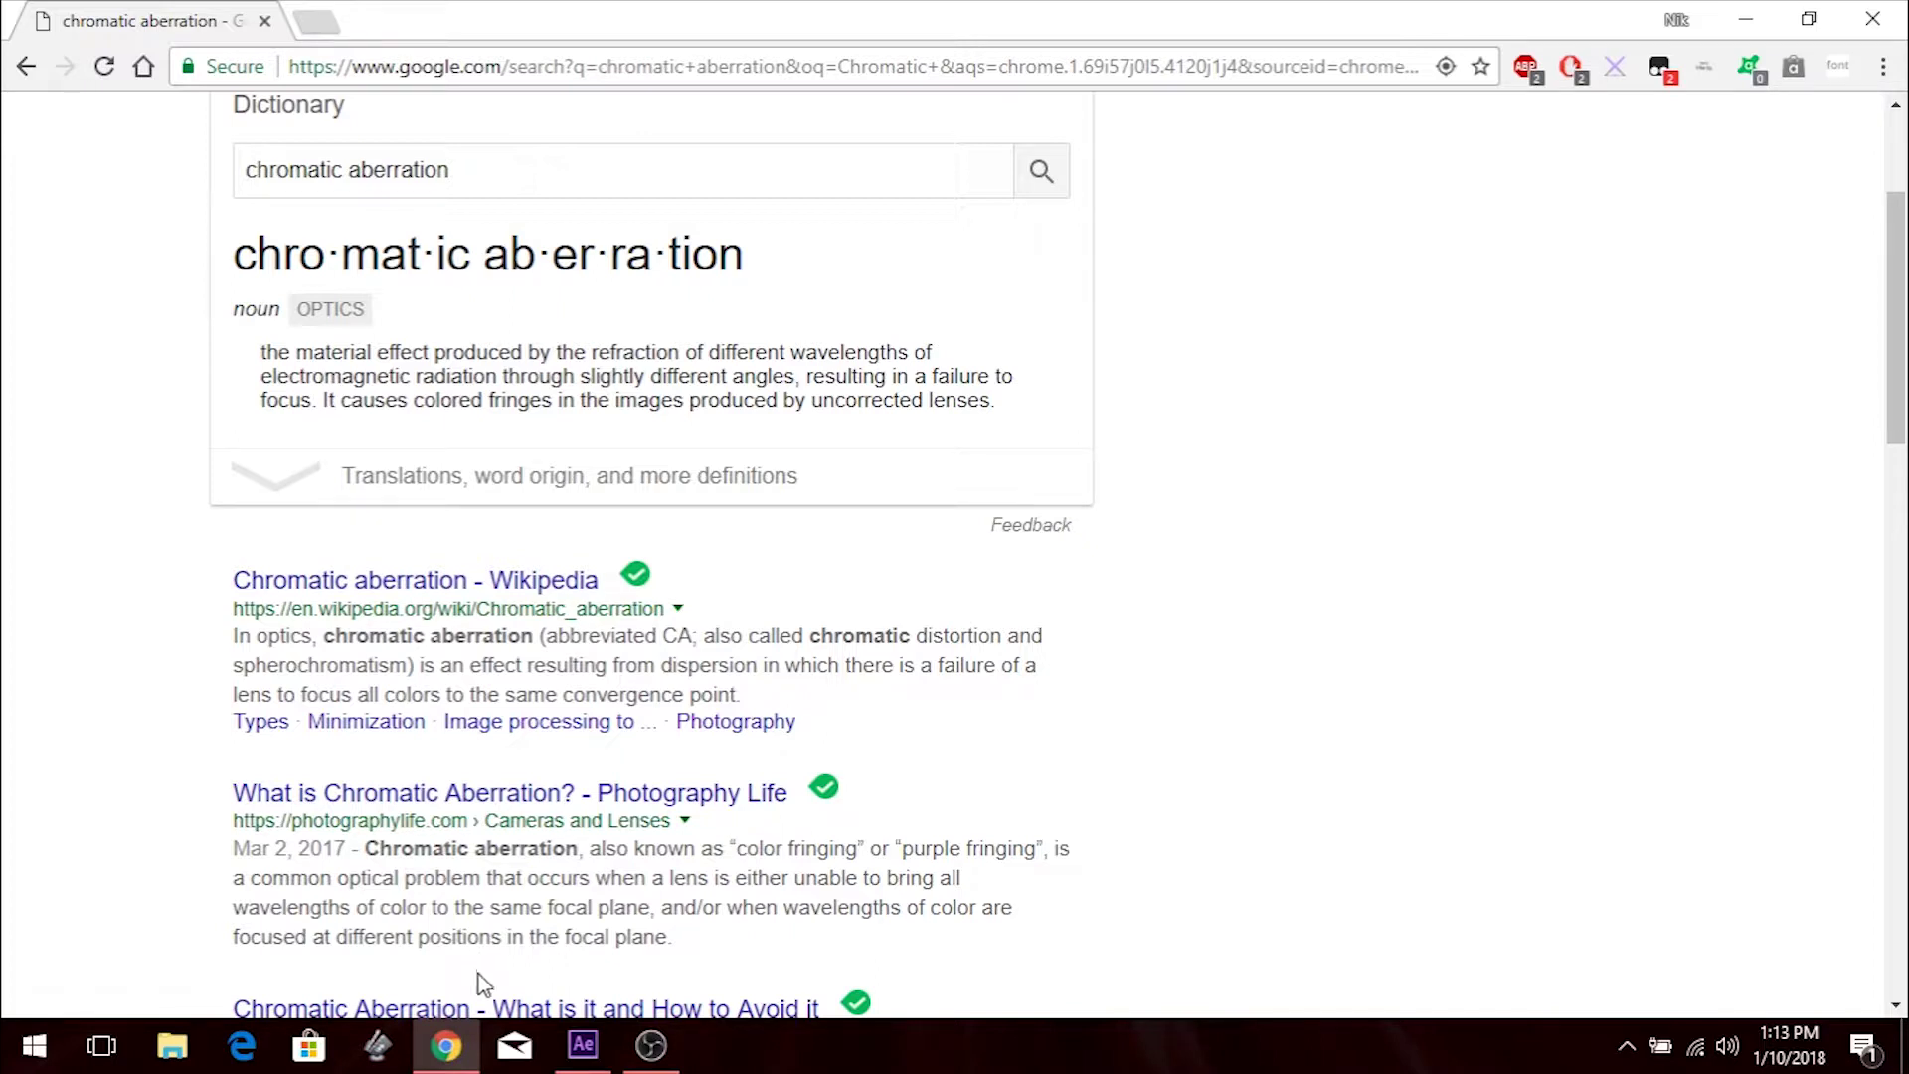
Show the Images results and enlarge the horse-silhouette example with colour fringing.
{"action": "scroll", "coordinate": [577, 689], "scroll_direction": "up", "scroll_amount": 3}
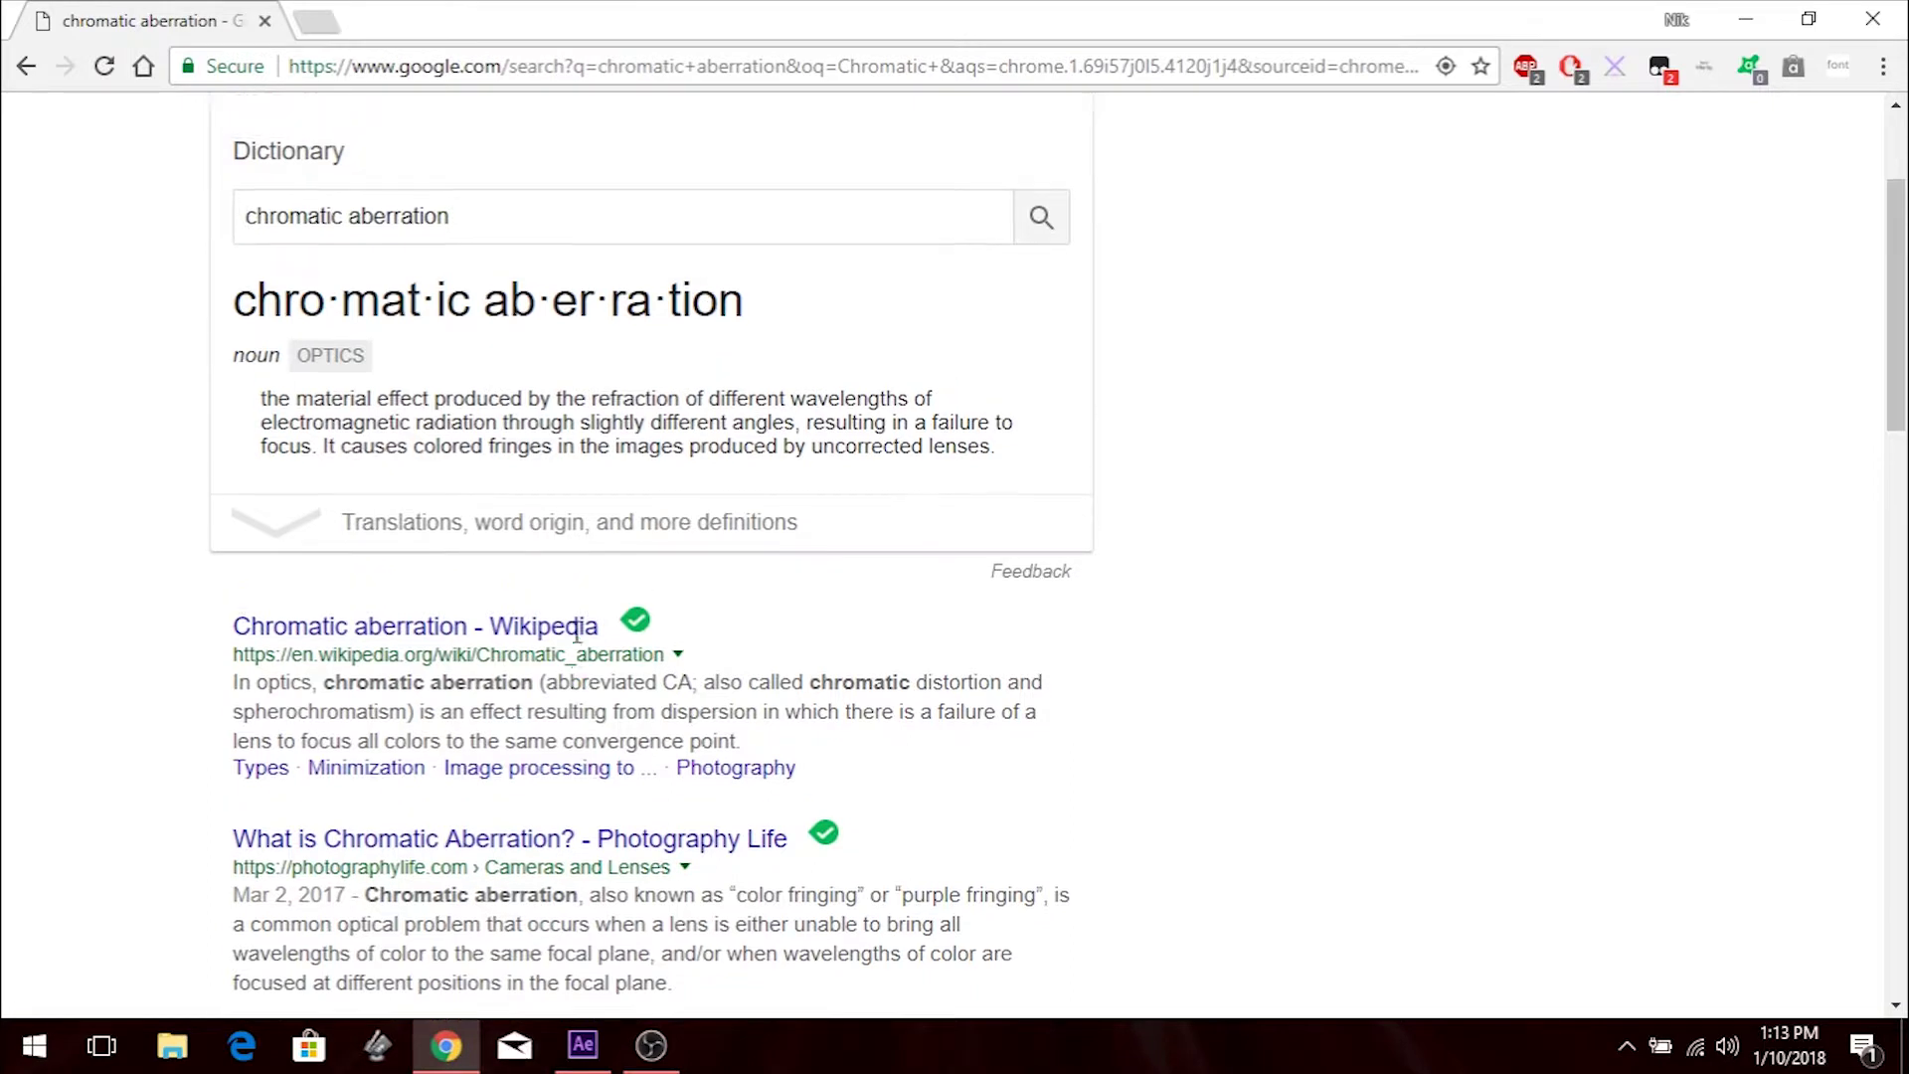
{"action": "left_click", "coordinate": [326, 238]}
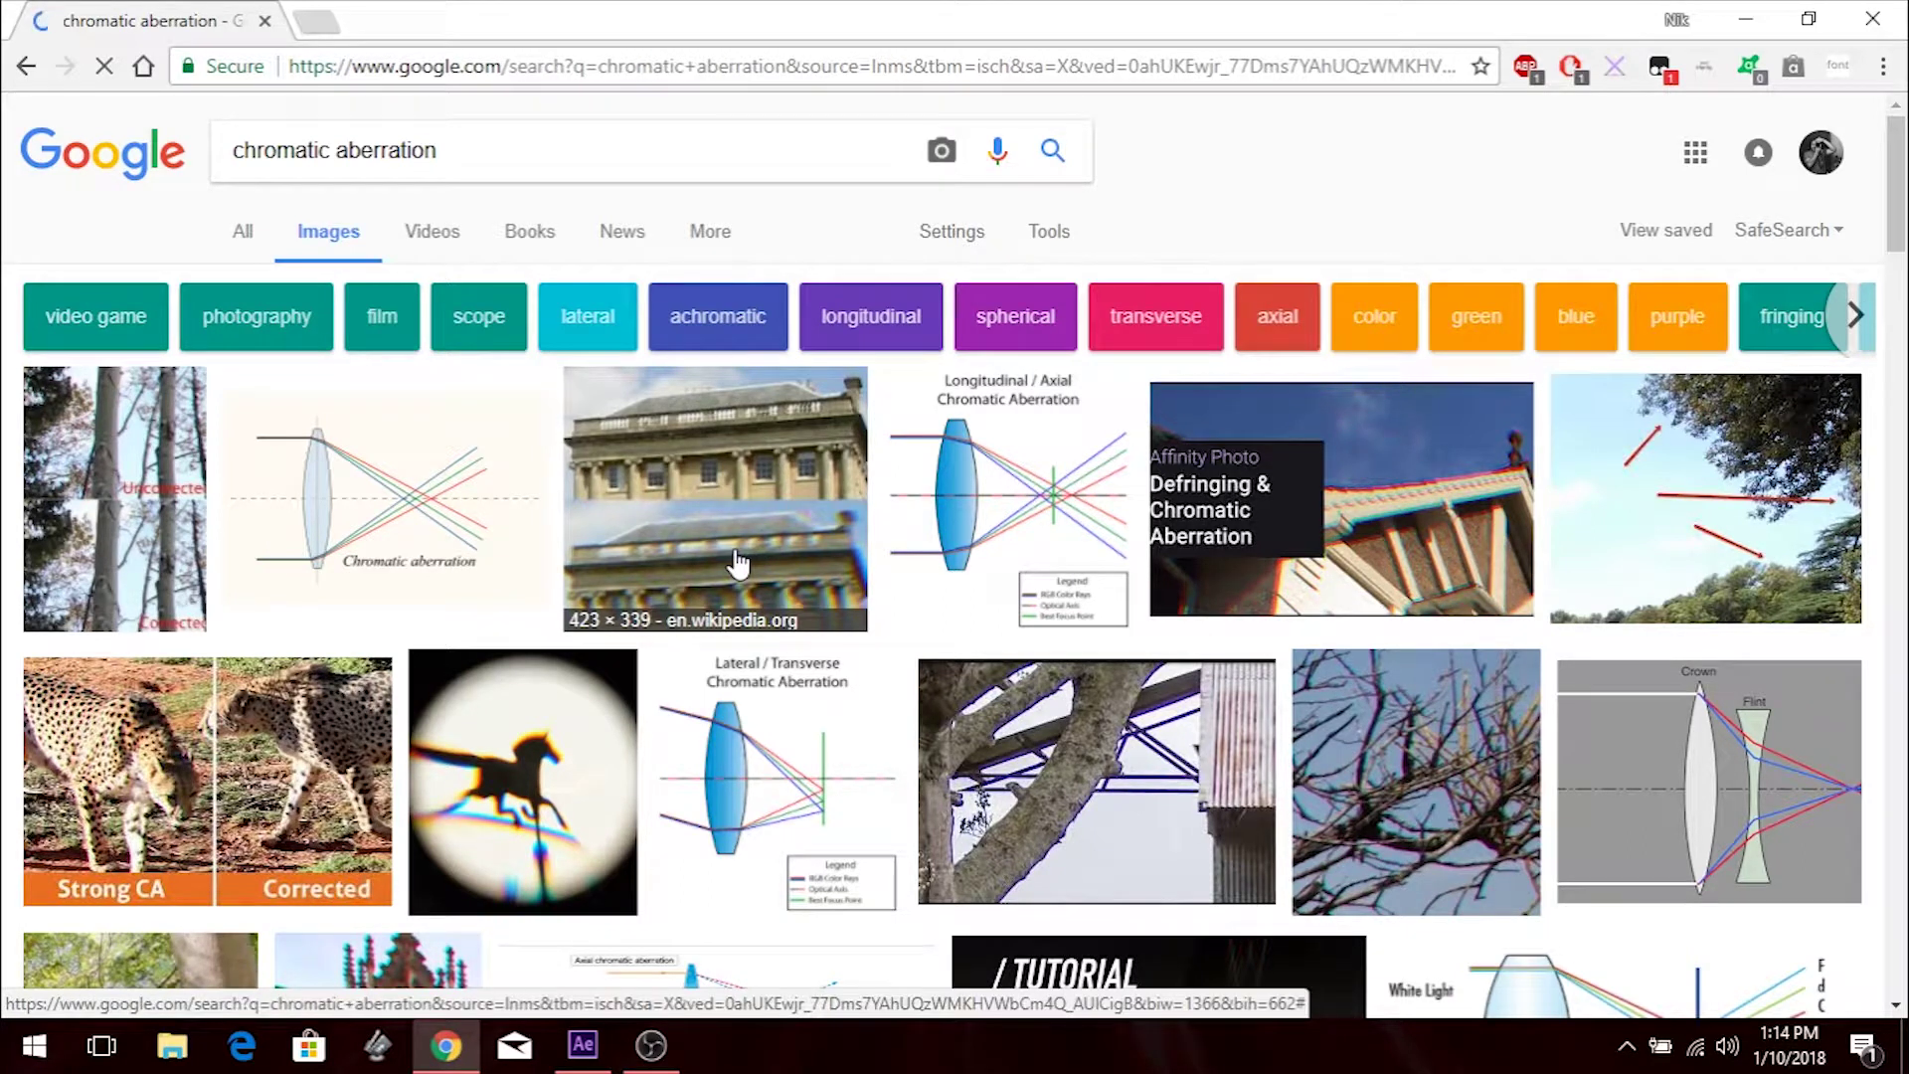
{"action": "left_click", "coordinate": [527, 776]}
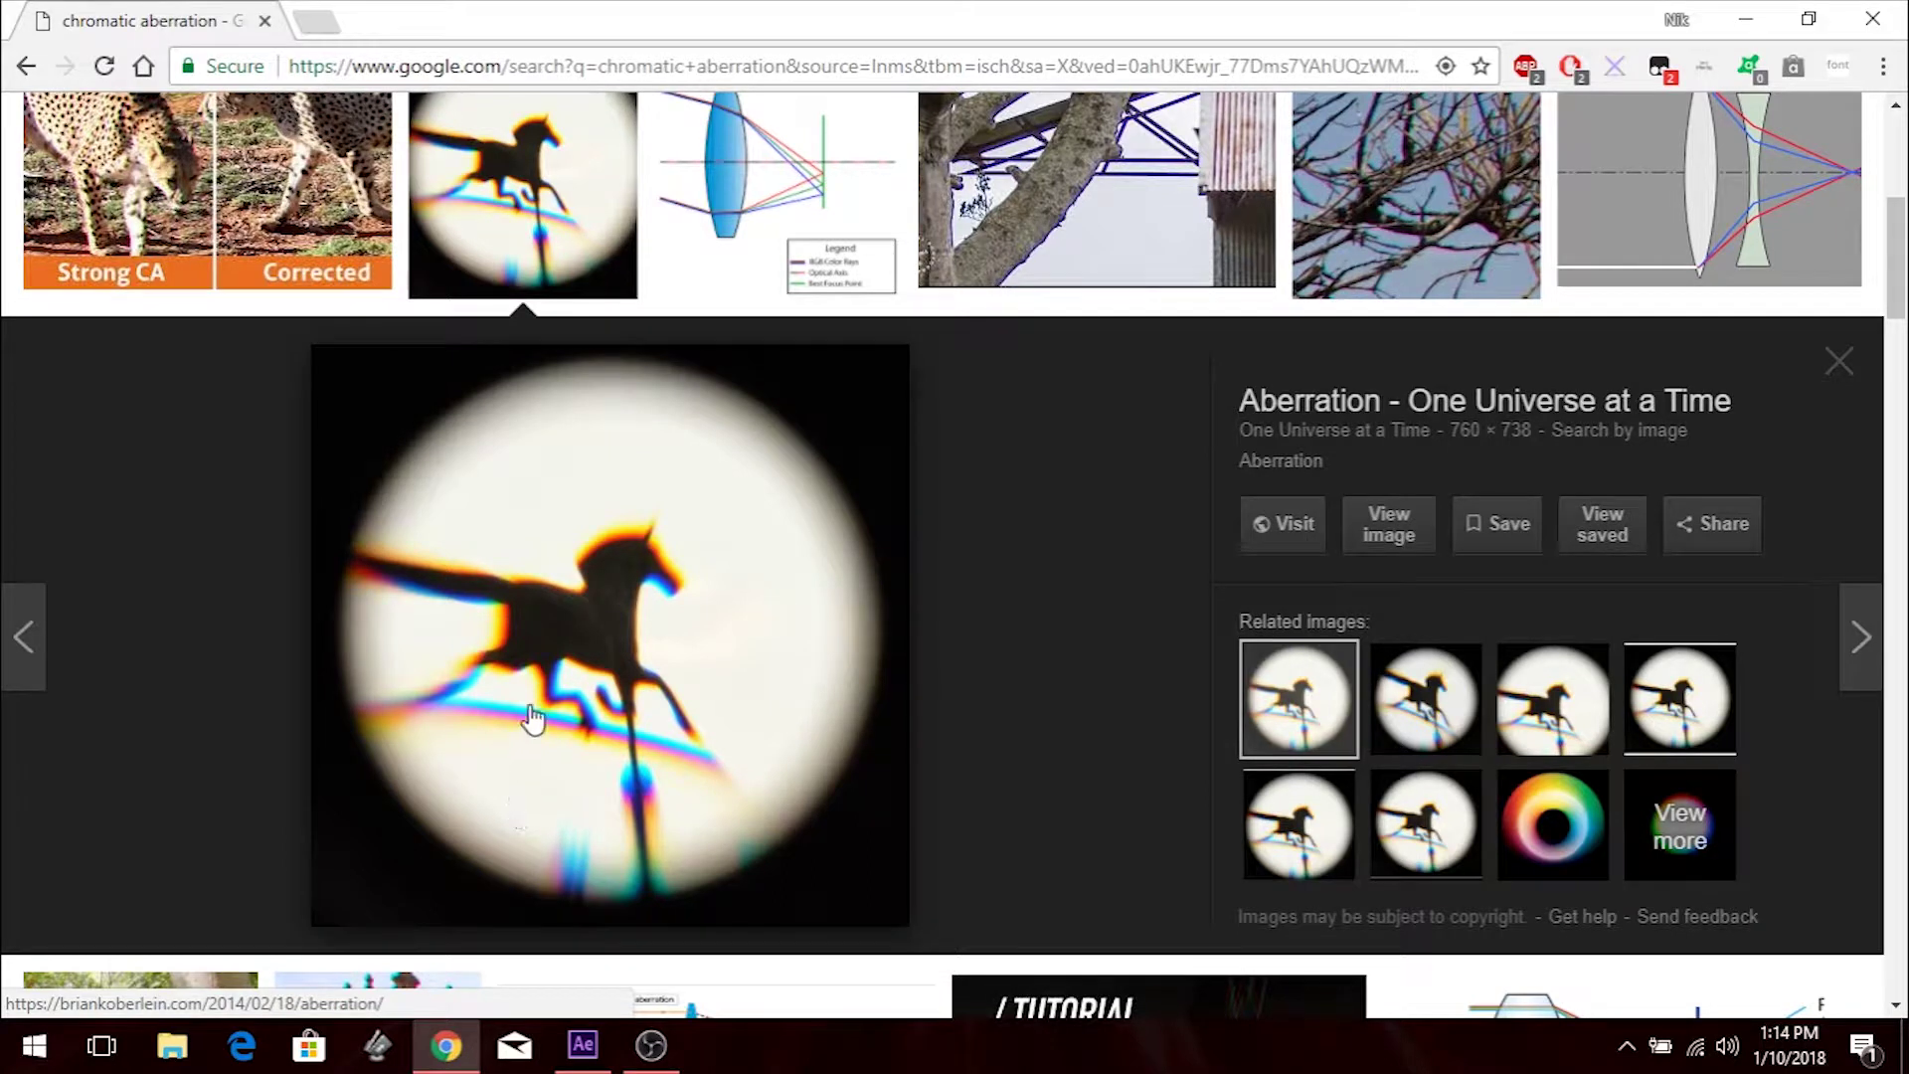
{"action": "scroll", "coordinate": [534, 717], "scroll_direction": "up", "scroll_amount": 3}
{"action": "scroll", "coordinate": [534, 741], "scroll_direction": "down", "scroll_amount": 4}
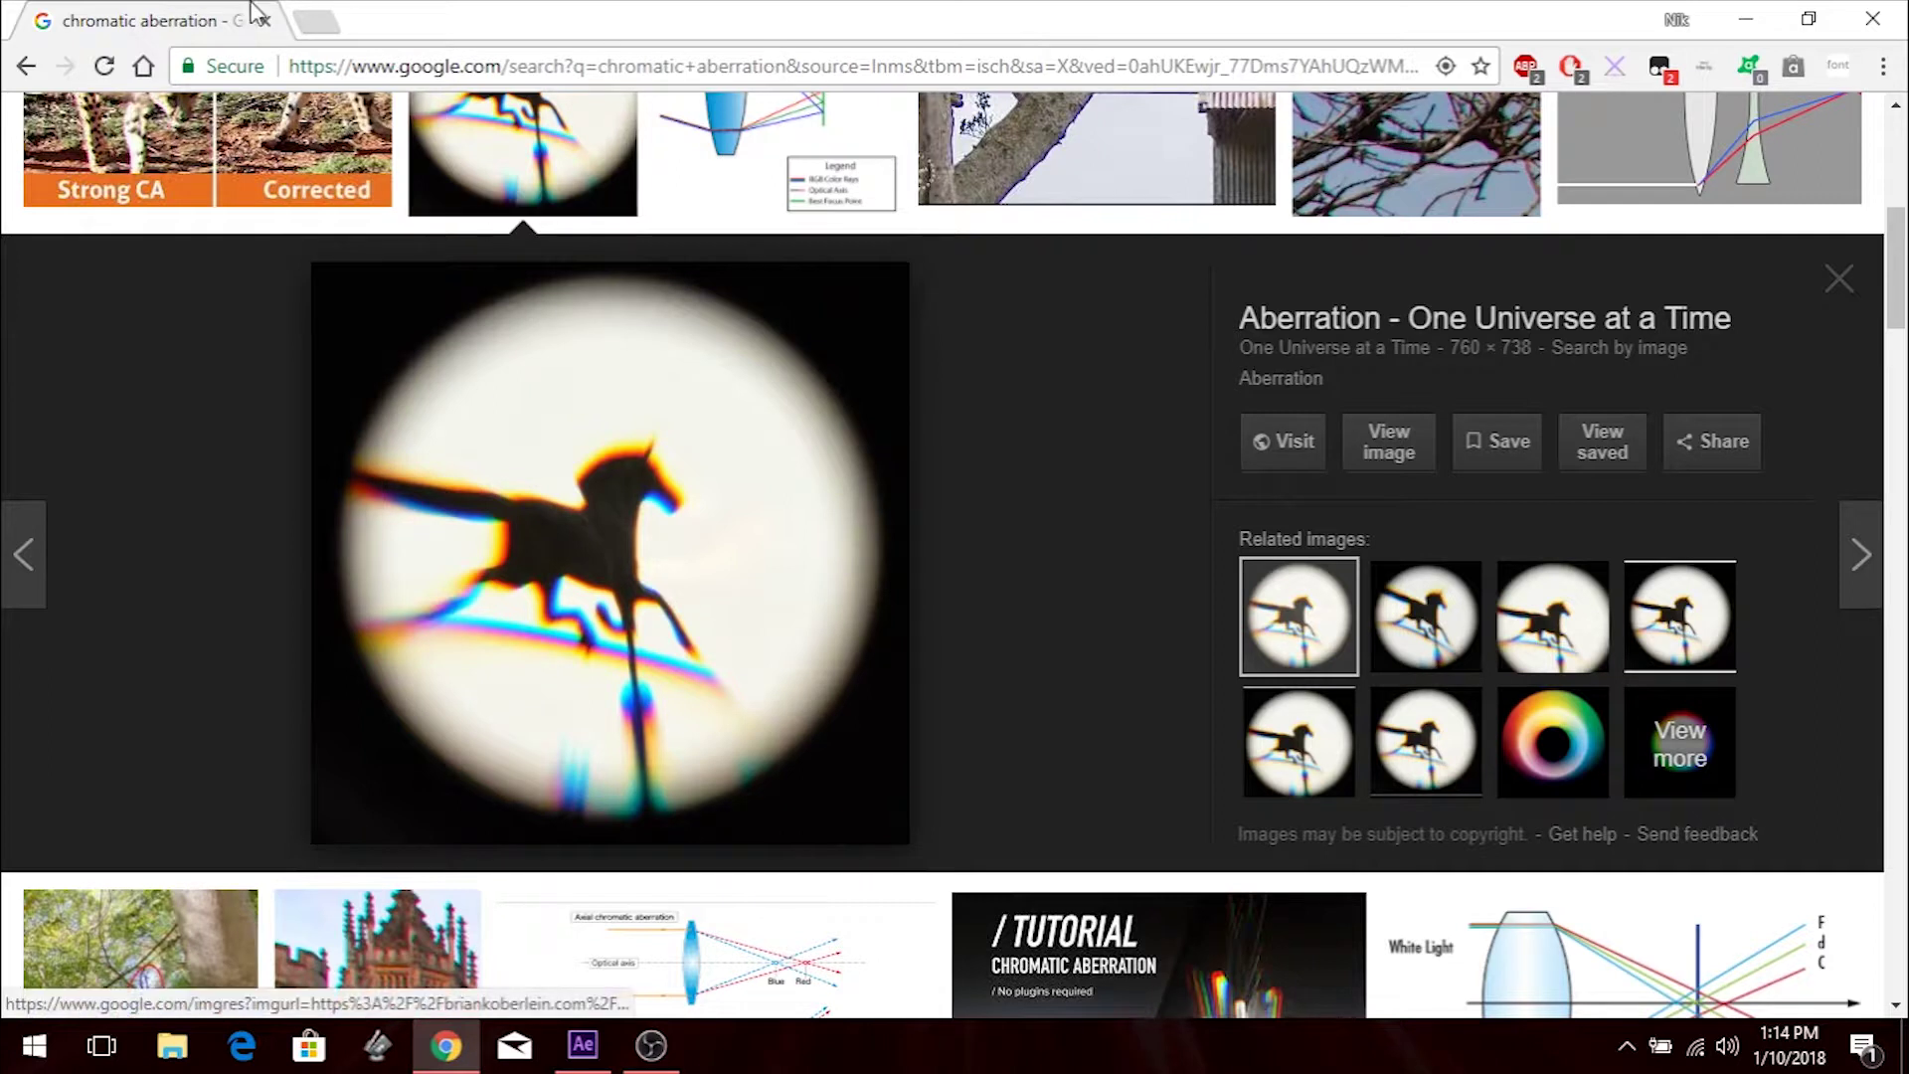
Open YouTube in a new tab and search 'Tron Legacy Flynn and tron flashback'.
{"action": "left_click", "coordinate": [317, 20]}
{"action": "type", "text": "youtube.com"}
{"action": "key", "text": "Return"}
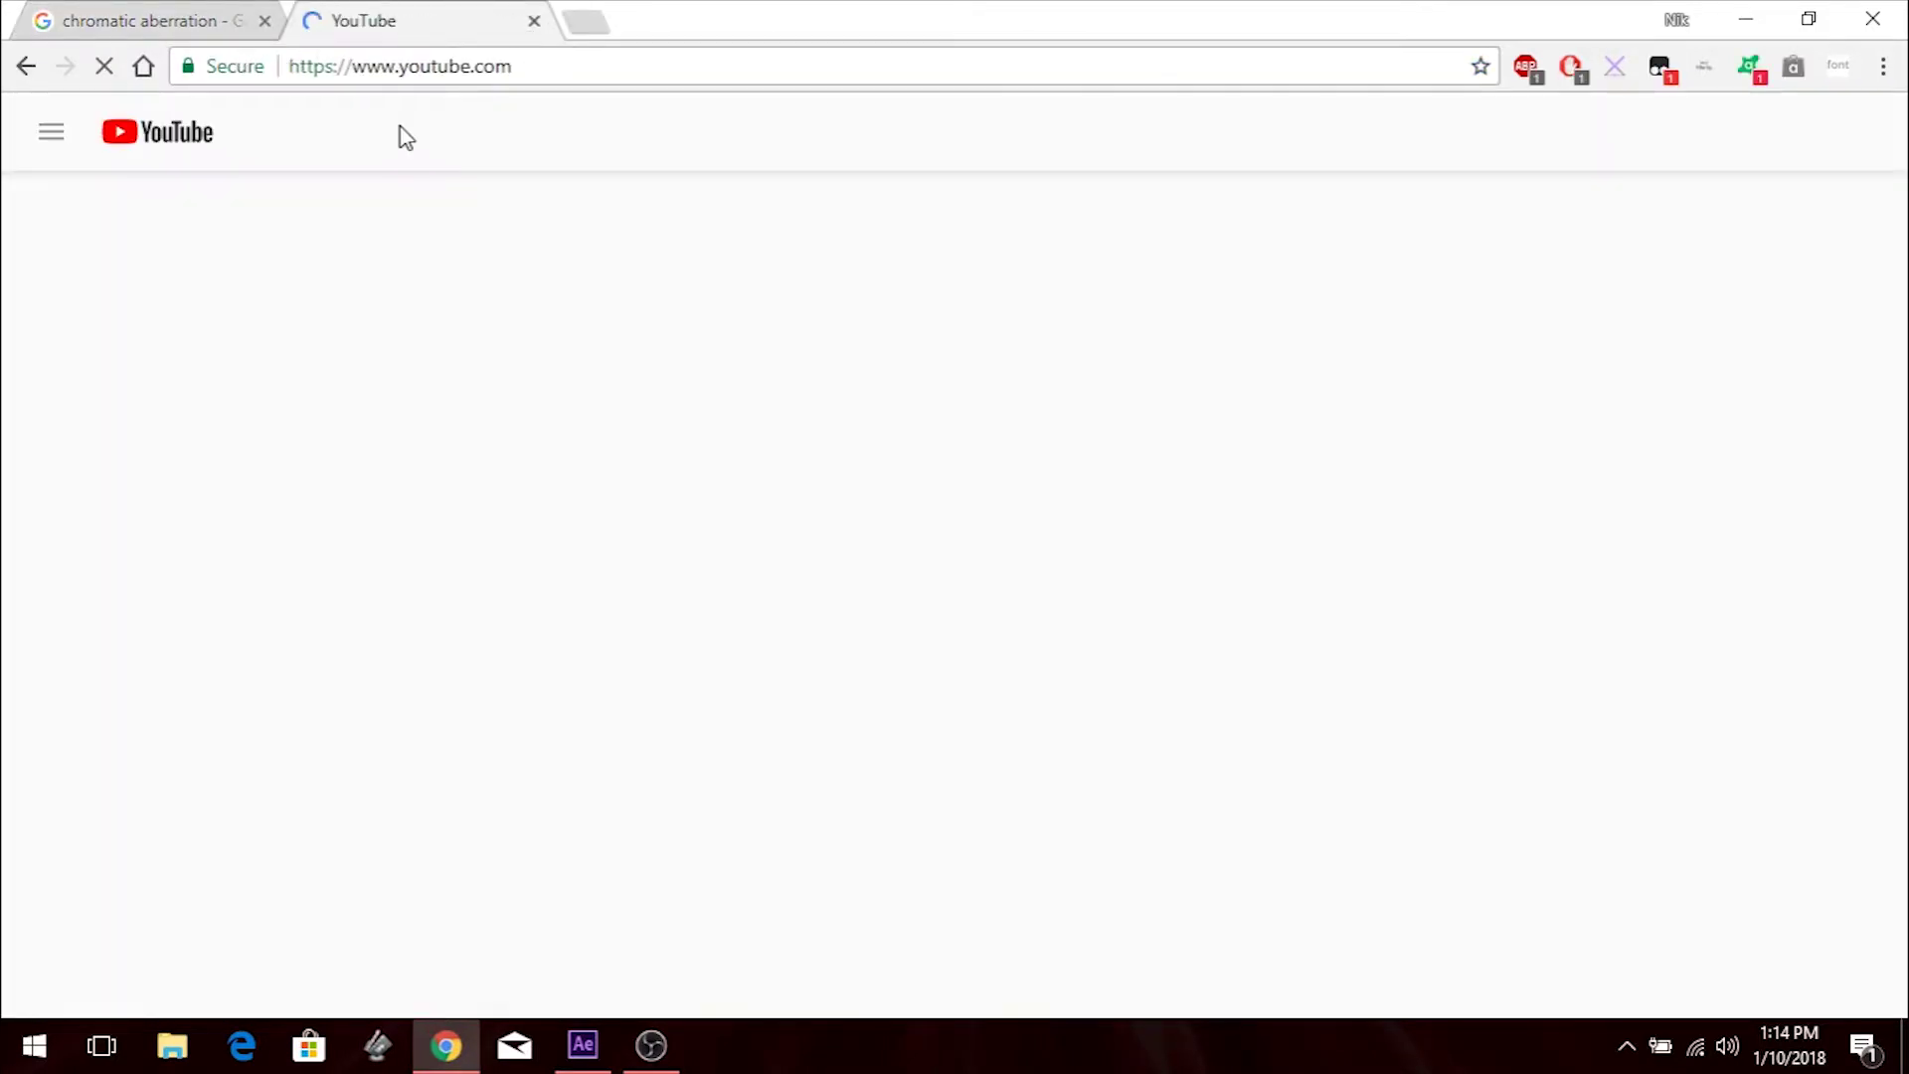
{"action": "type", "text": "Tron Legacy "}
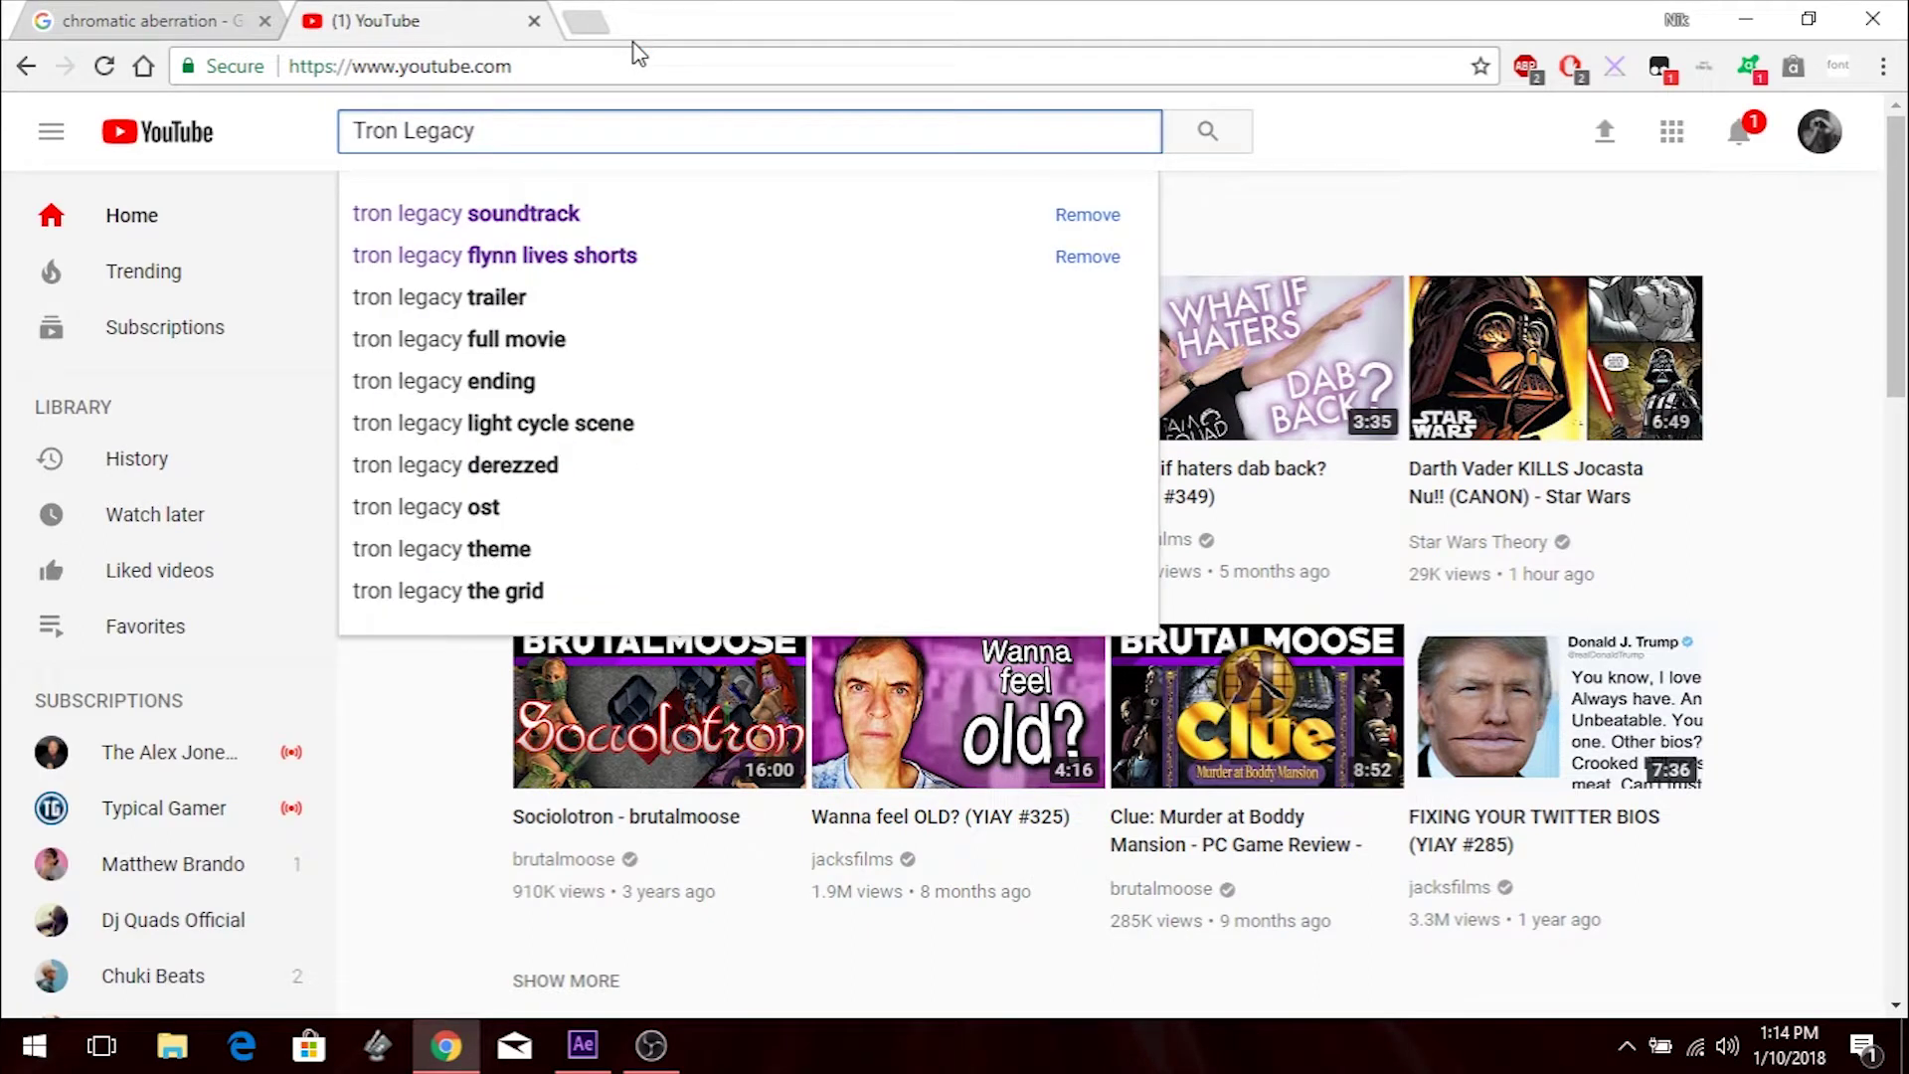
{"action": "type", "text": "Flynn and tron flash"}
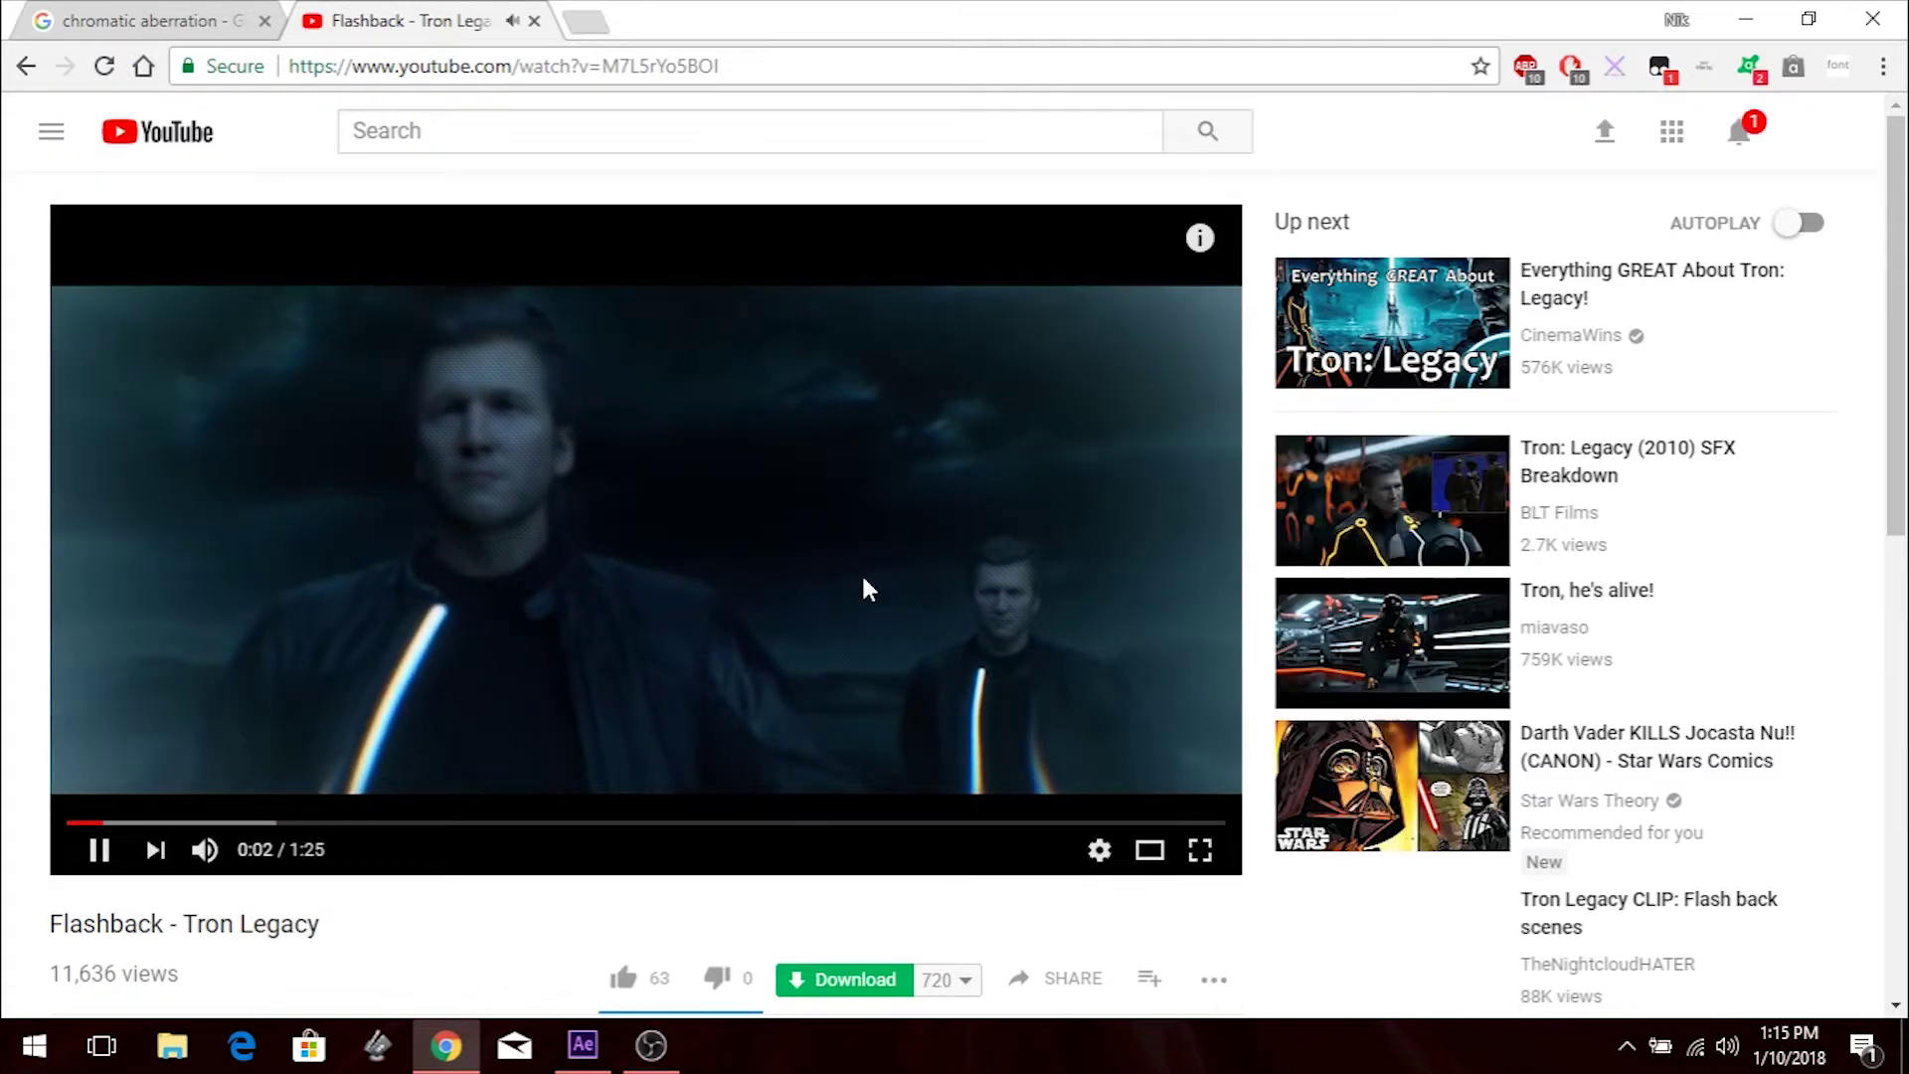
Pause the flashback clip, jump to 0:12, and return to After Effects.
{"action": "left_click", "coordinate": [322, 517]}
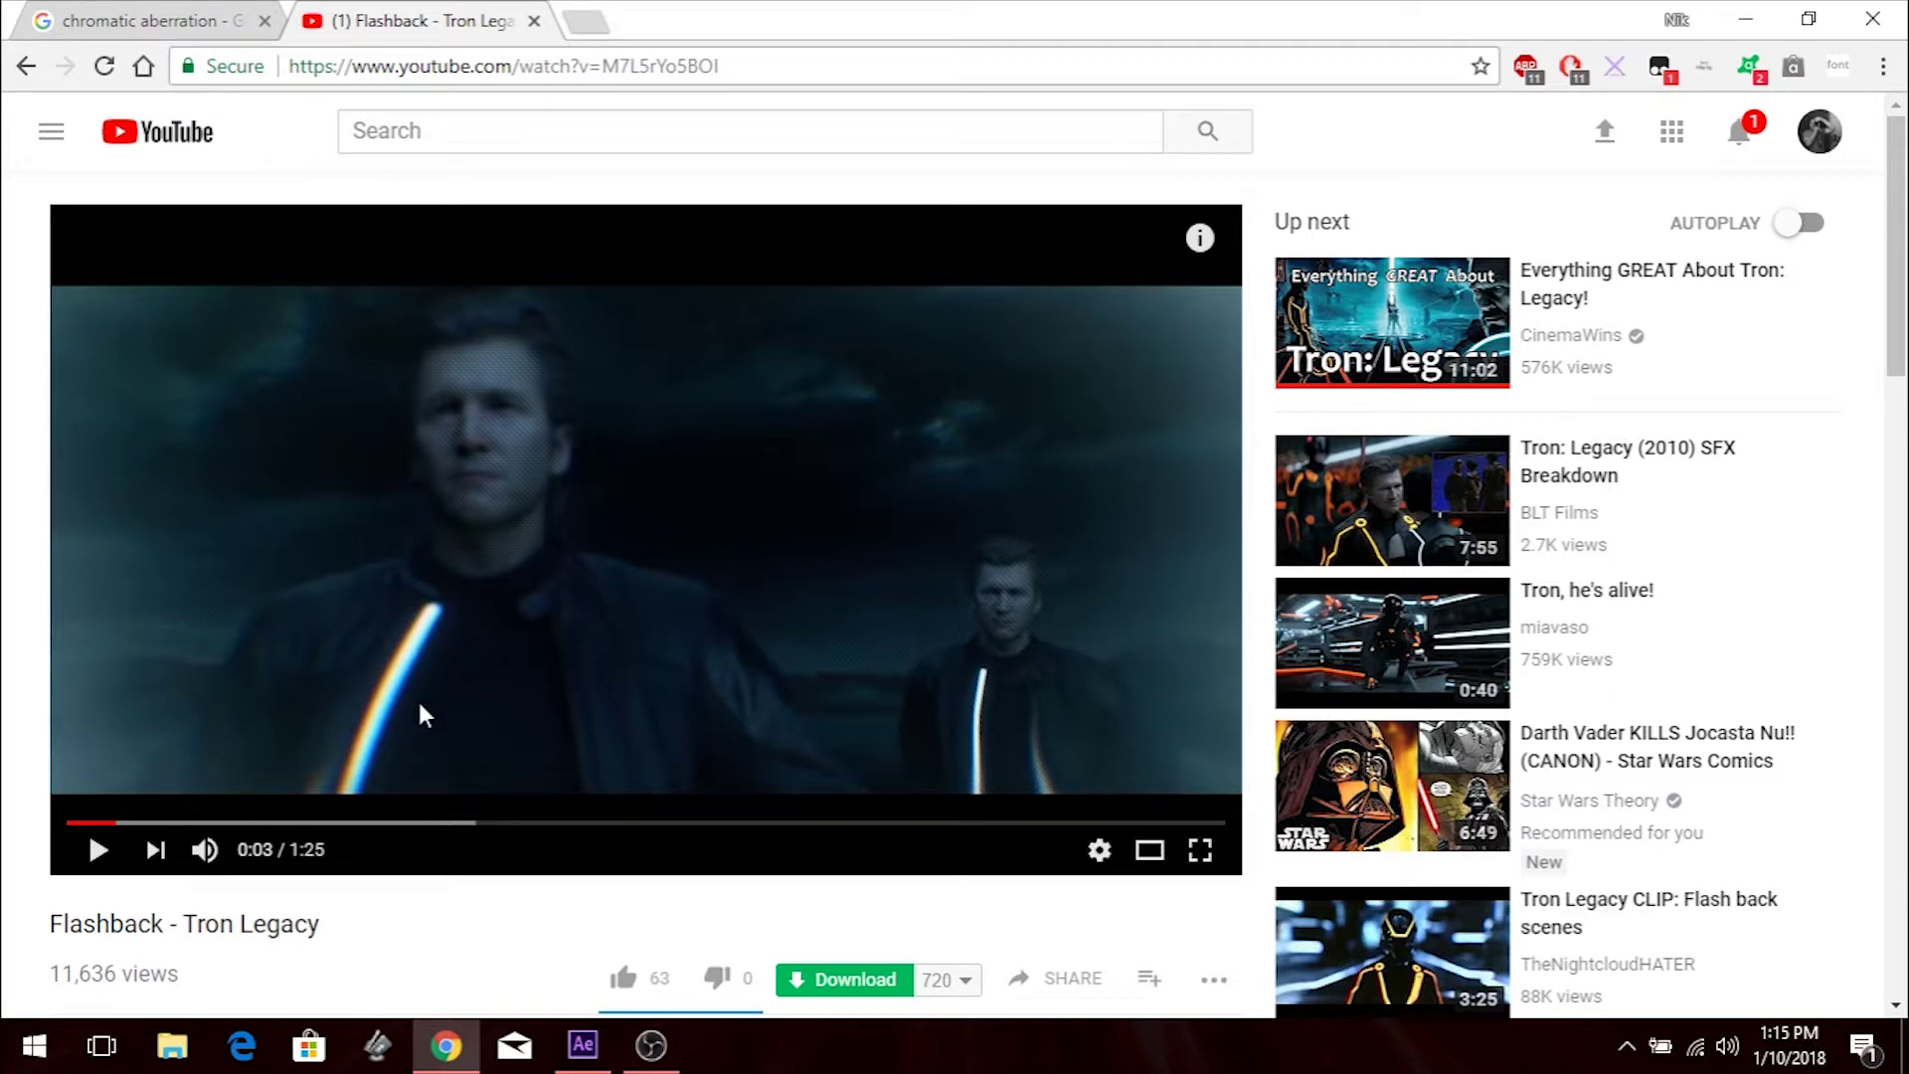
{"action": "left_click", "coordinate": [235, 823]}
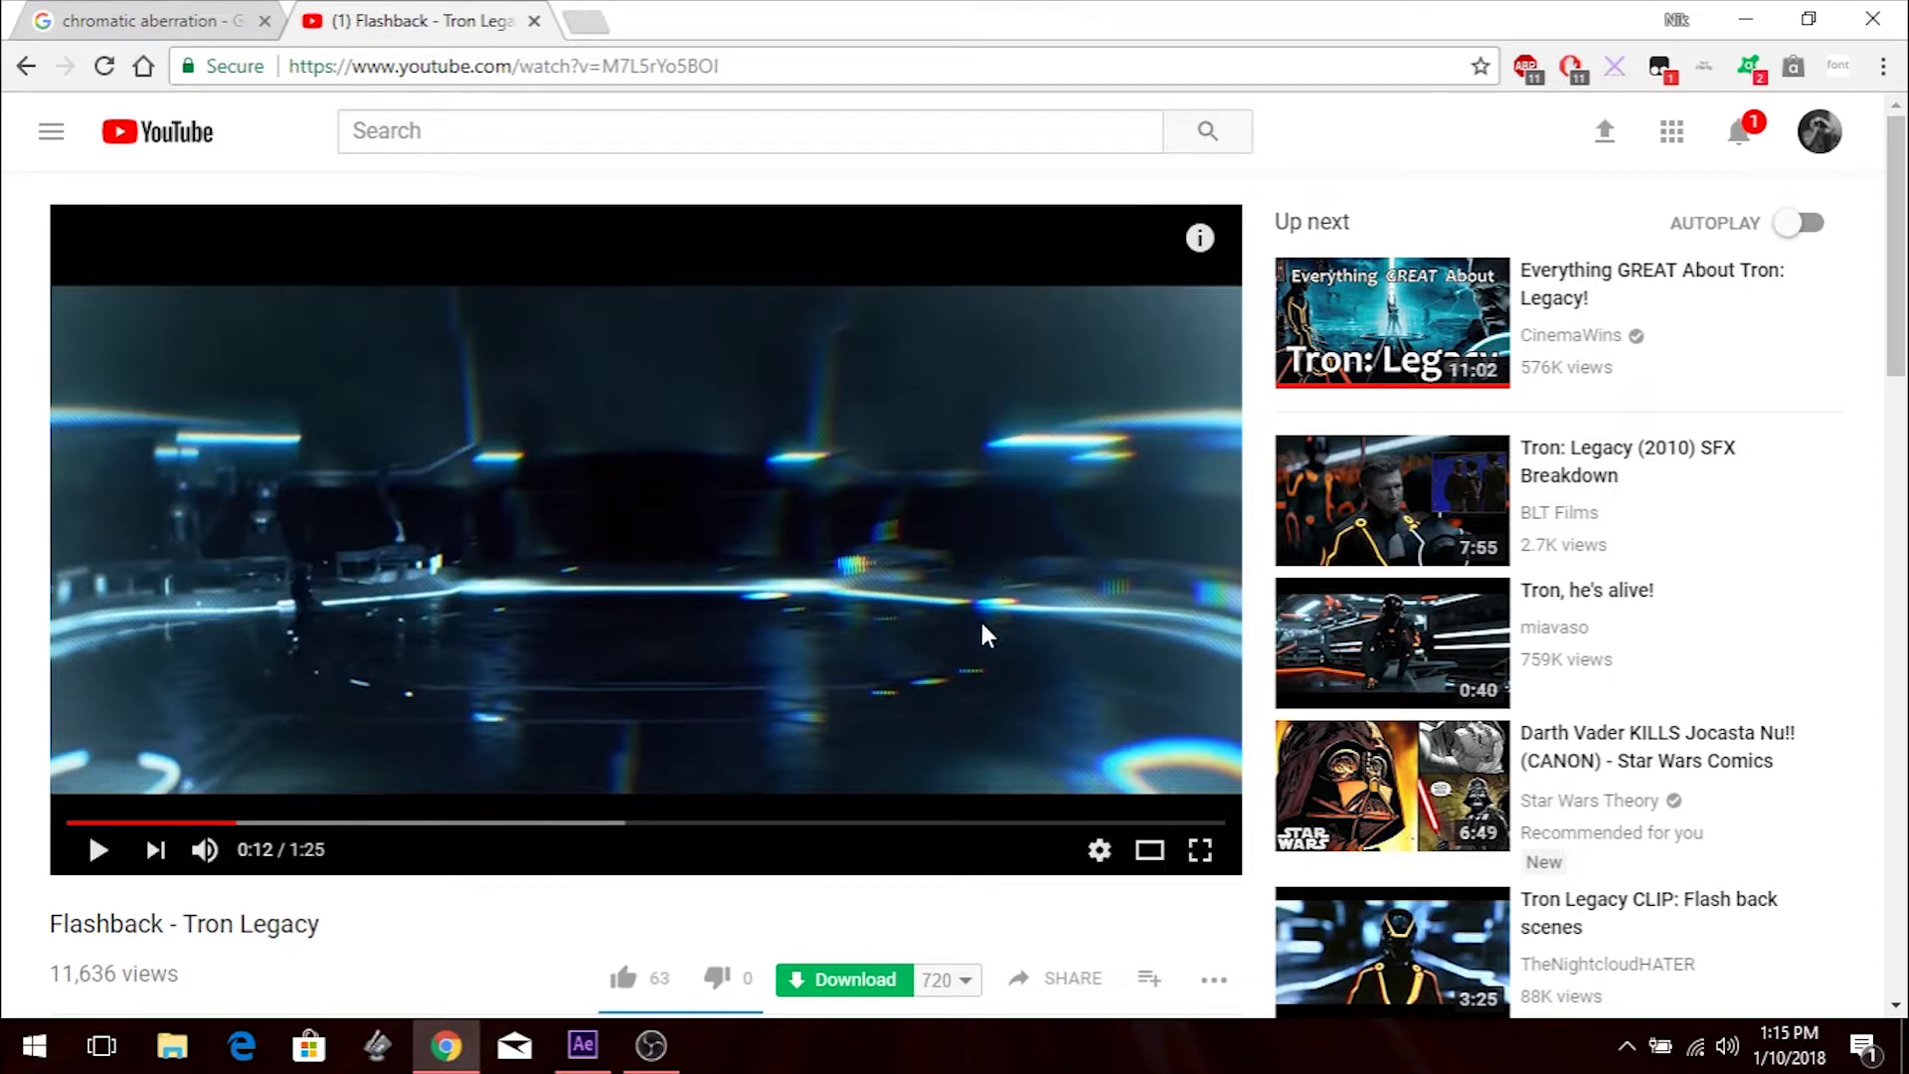
{"action": "key", "text": "alt+Tab"}
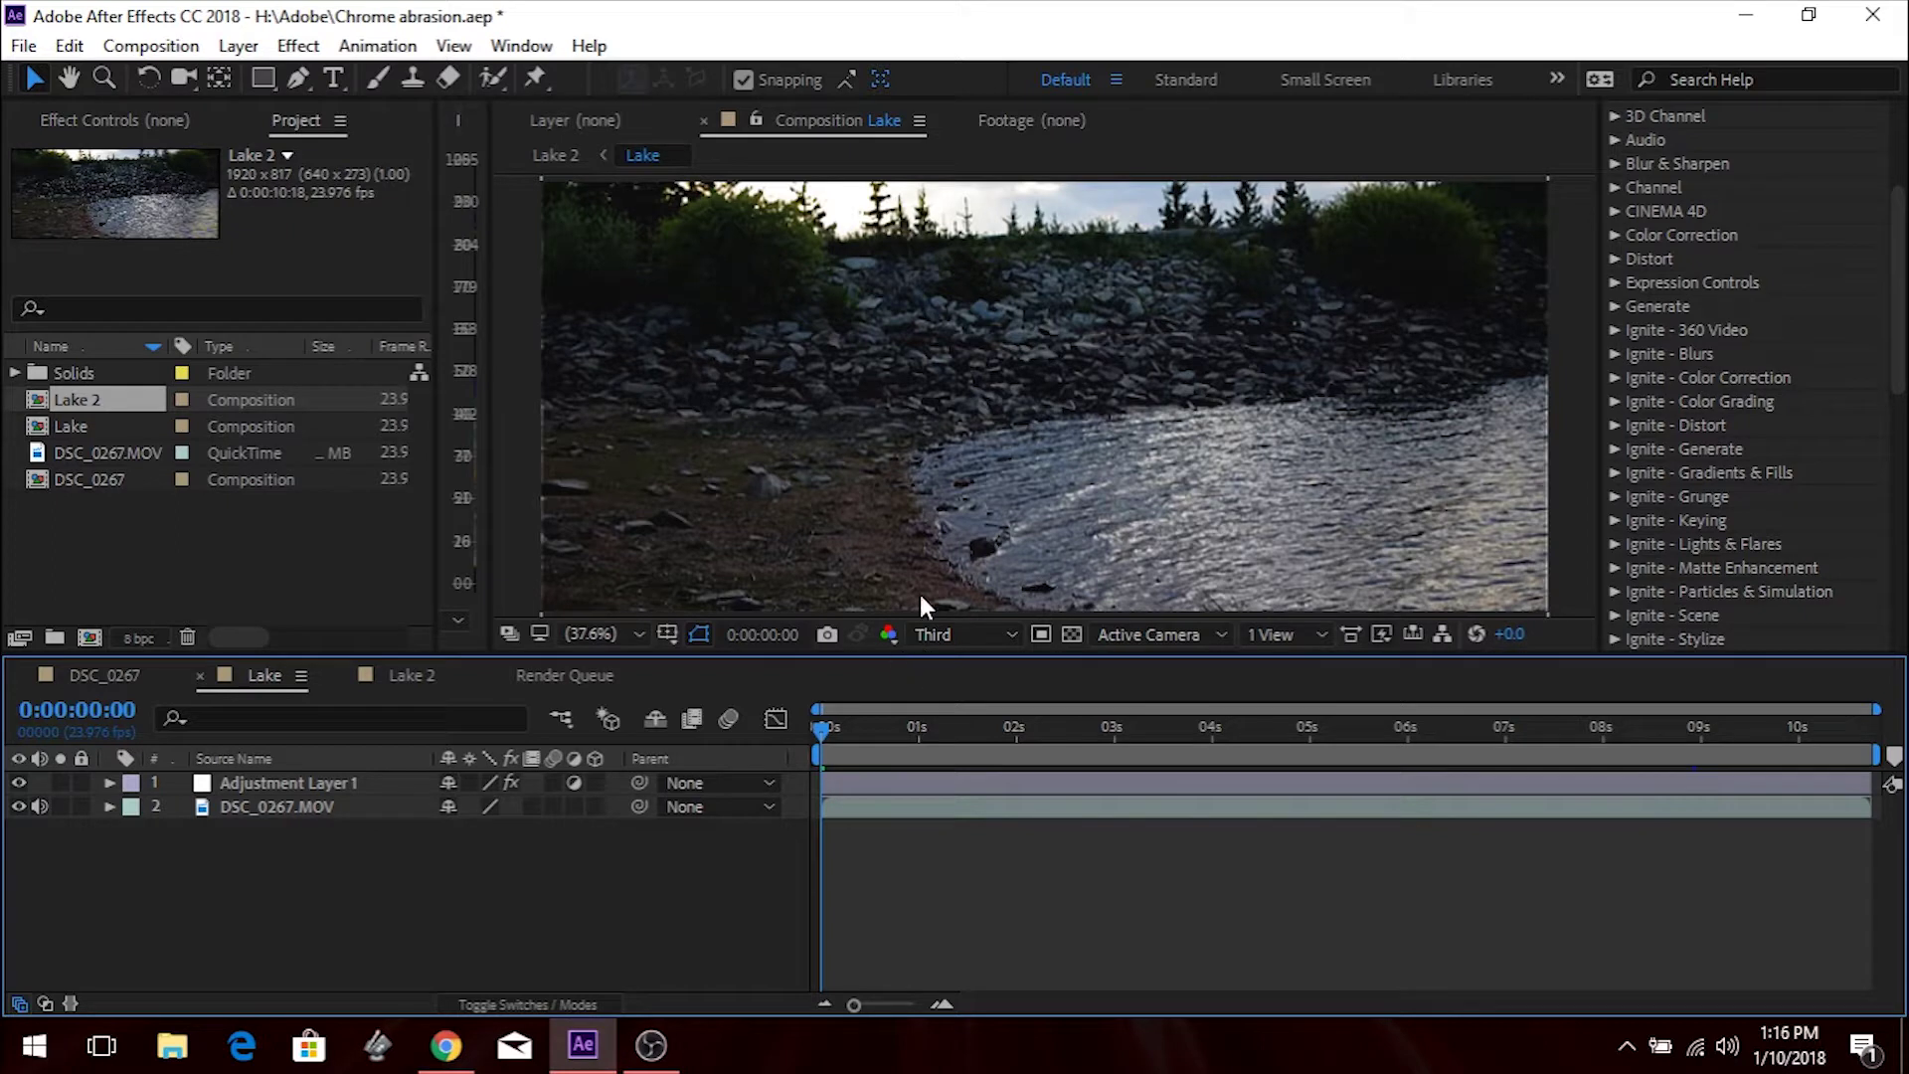
Close the DSC_0267 timeline tab and collapse the Lake layer inside Lake 2.
{"action": "left_click", "coordinate": [411, 676]}
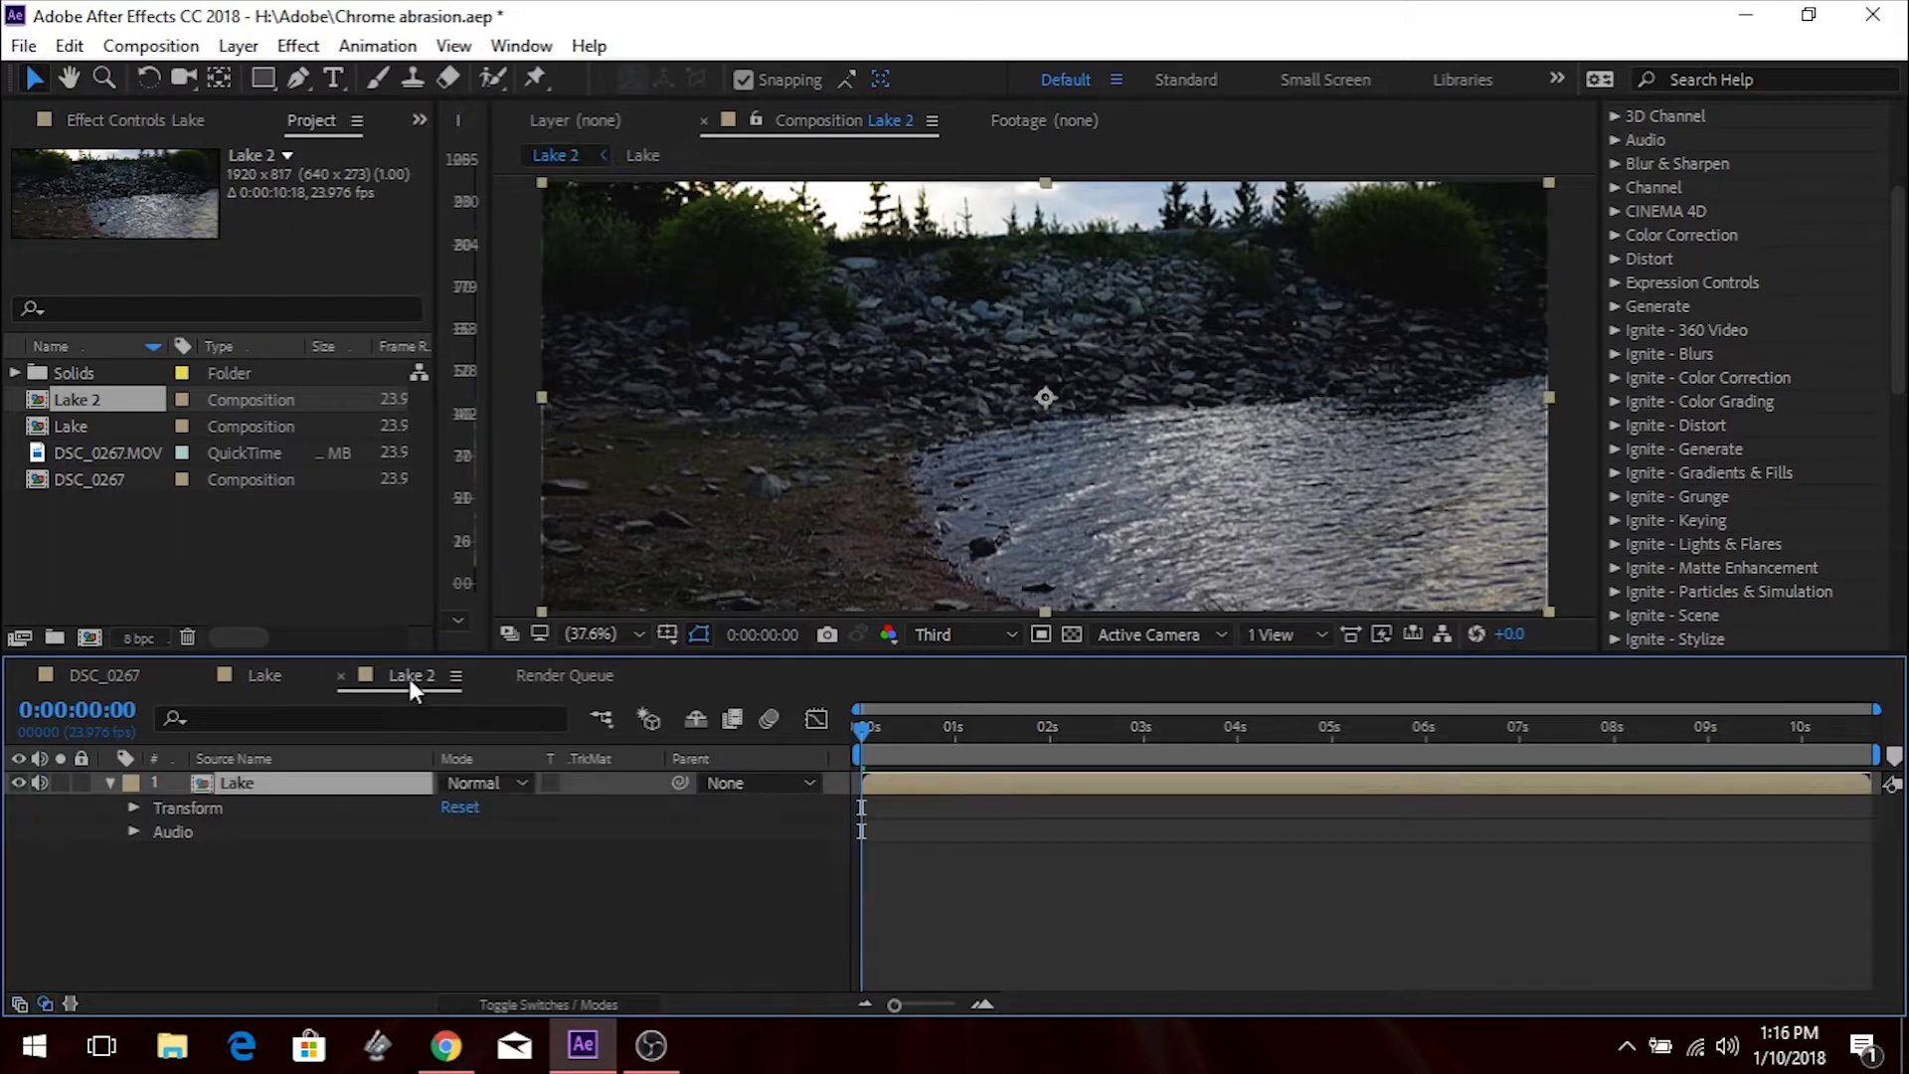
{"action": "left_click", "coordinate": [82, 680]}
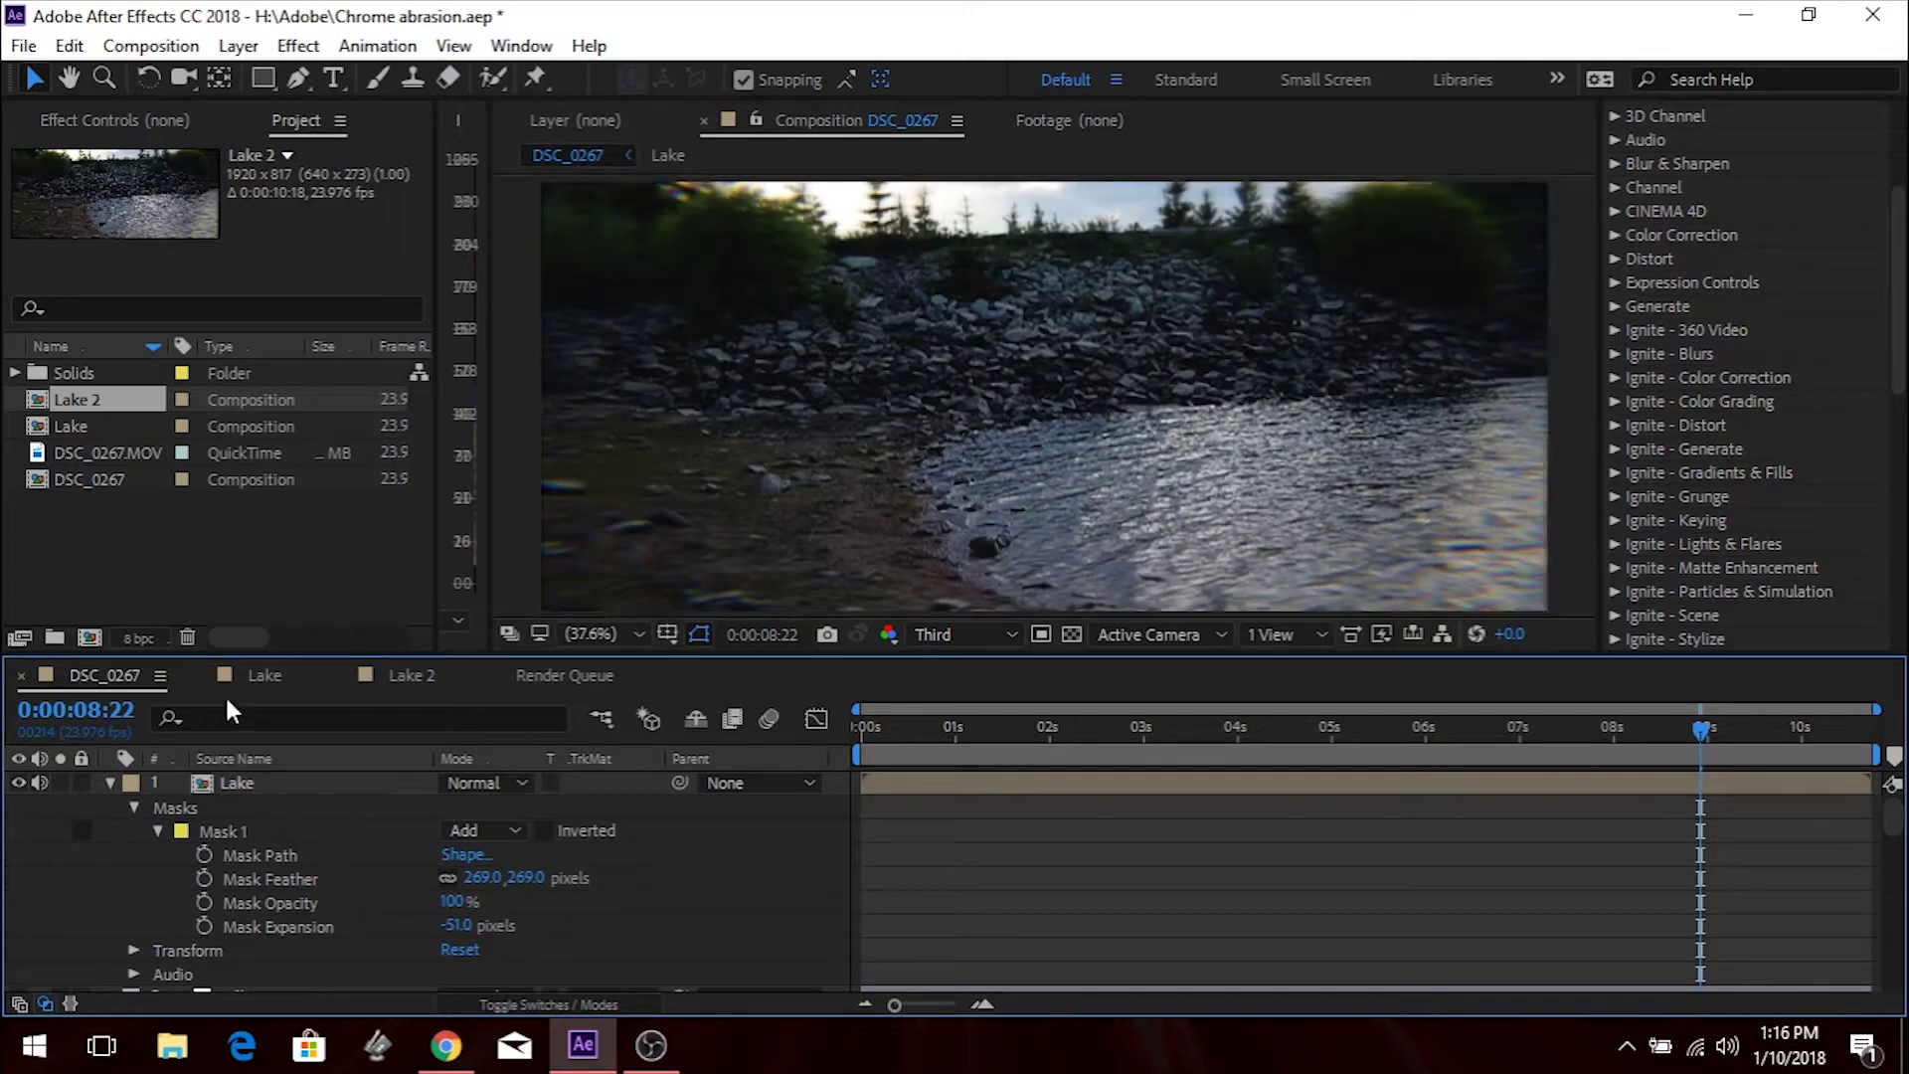
{"action": "left_click", "coordinate": [260, 677]}
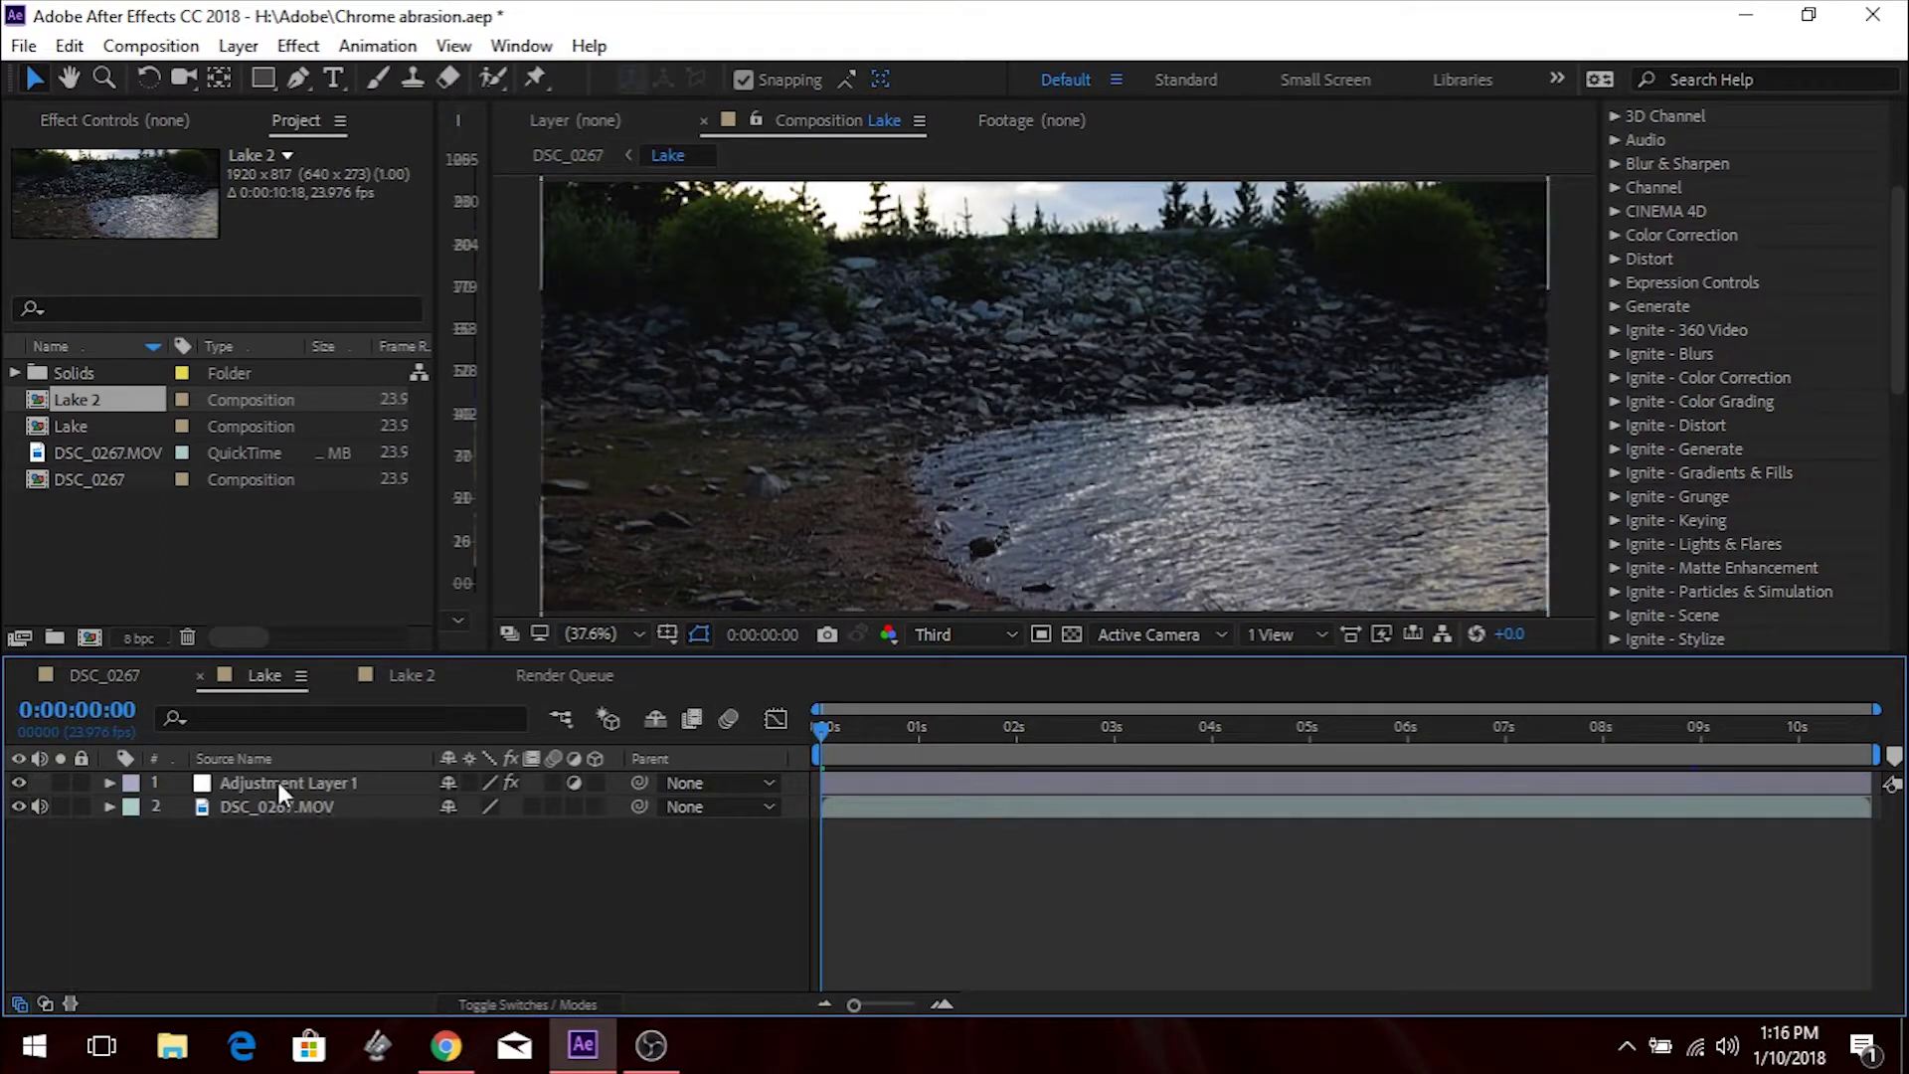
{"action": "left_click", "coordinate": [410, 675]}
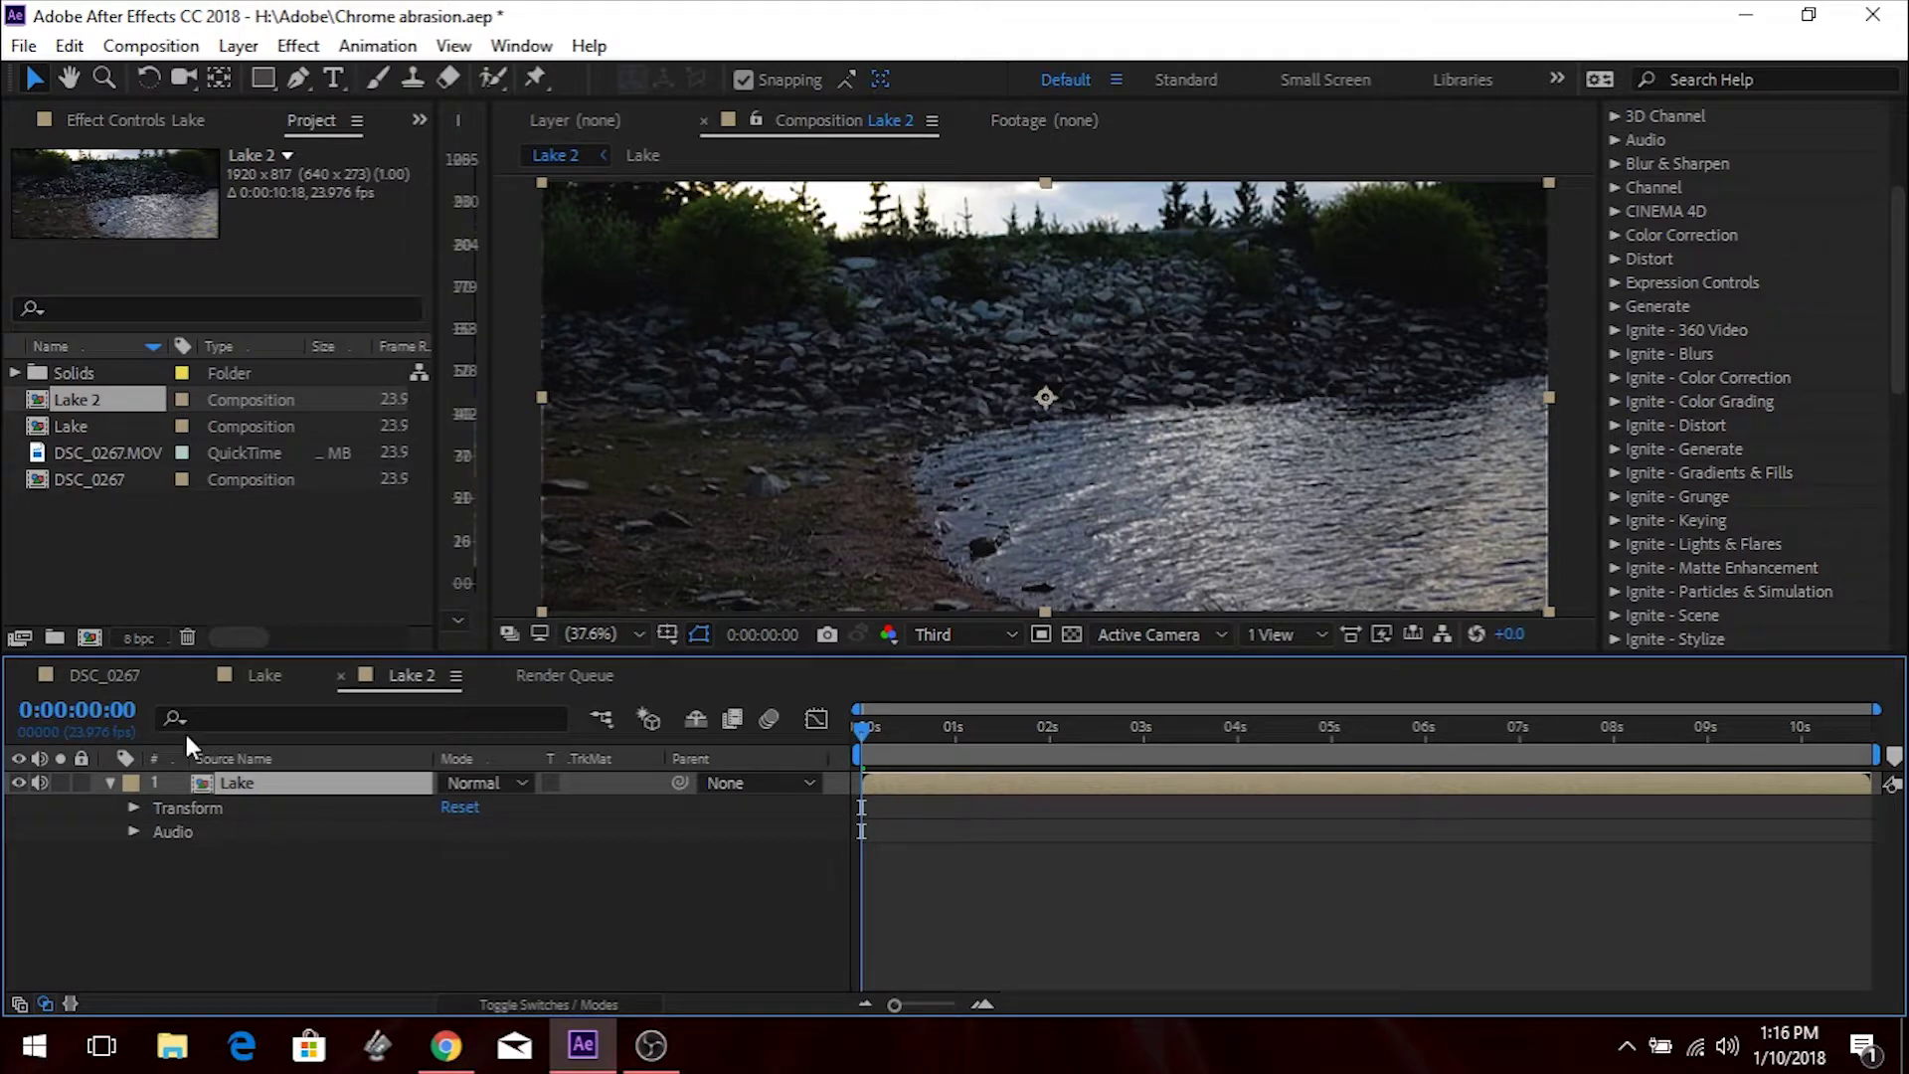
{"action": "left_click", "coordinate": [105, 674]}
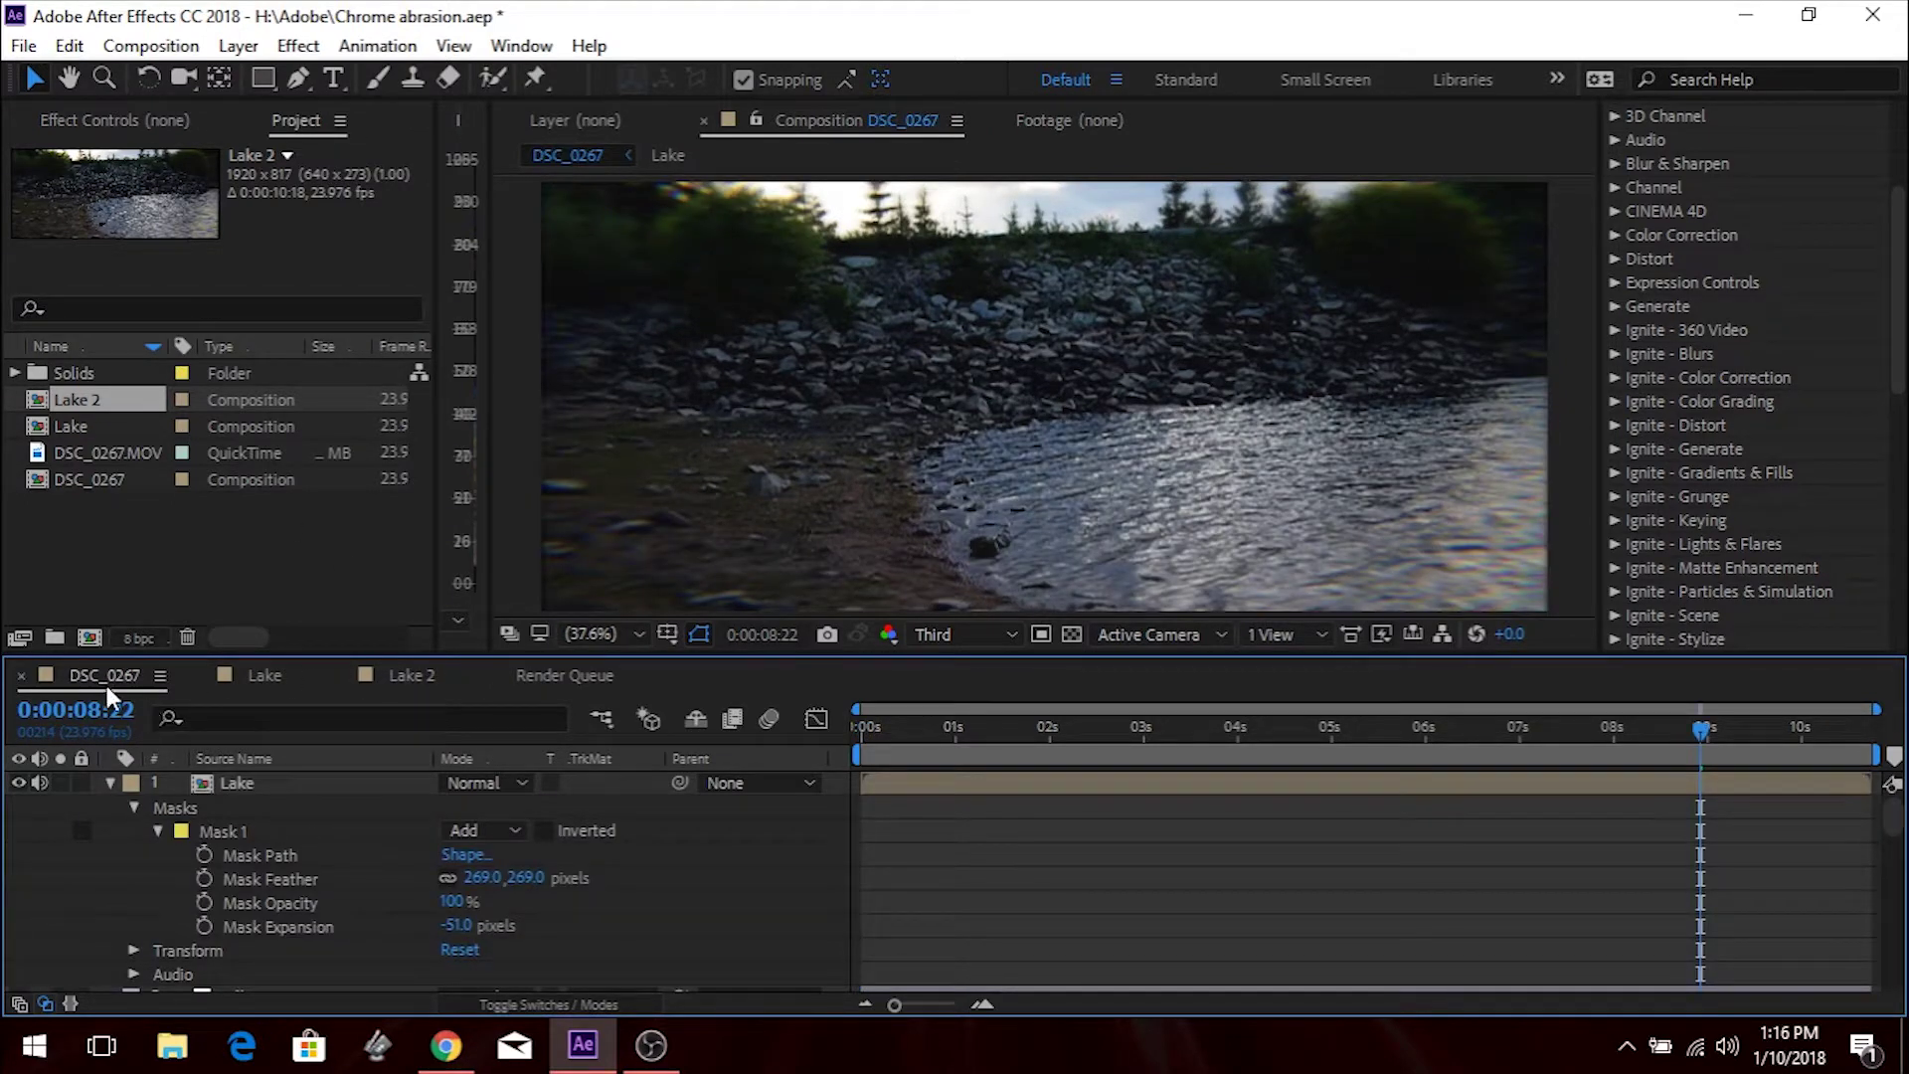
{"action": "left_click_drag", "start_coordinate": [104, 676], "coordinate": [246, 675]}
{"action": "key", "text": "ctrl+w"}
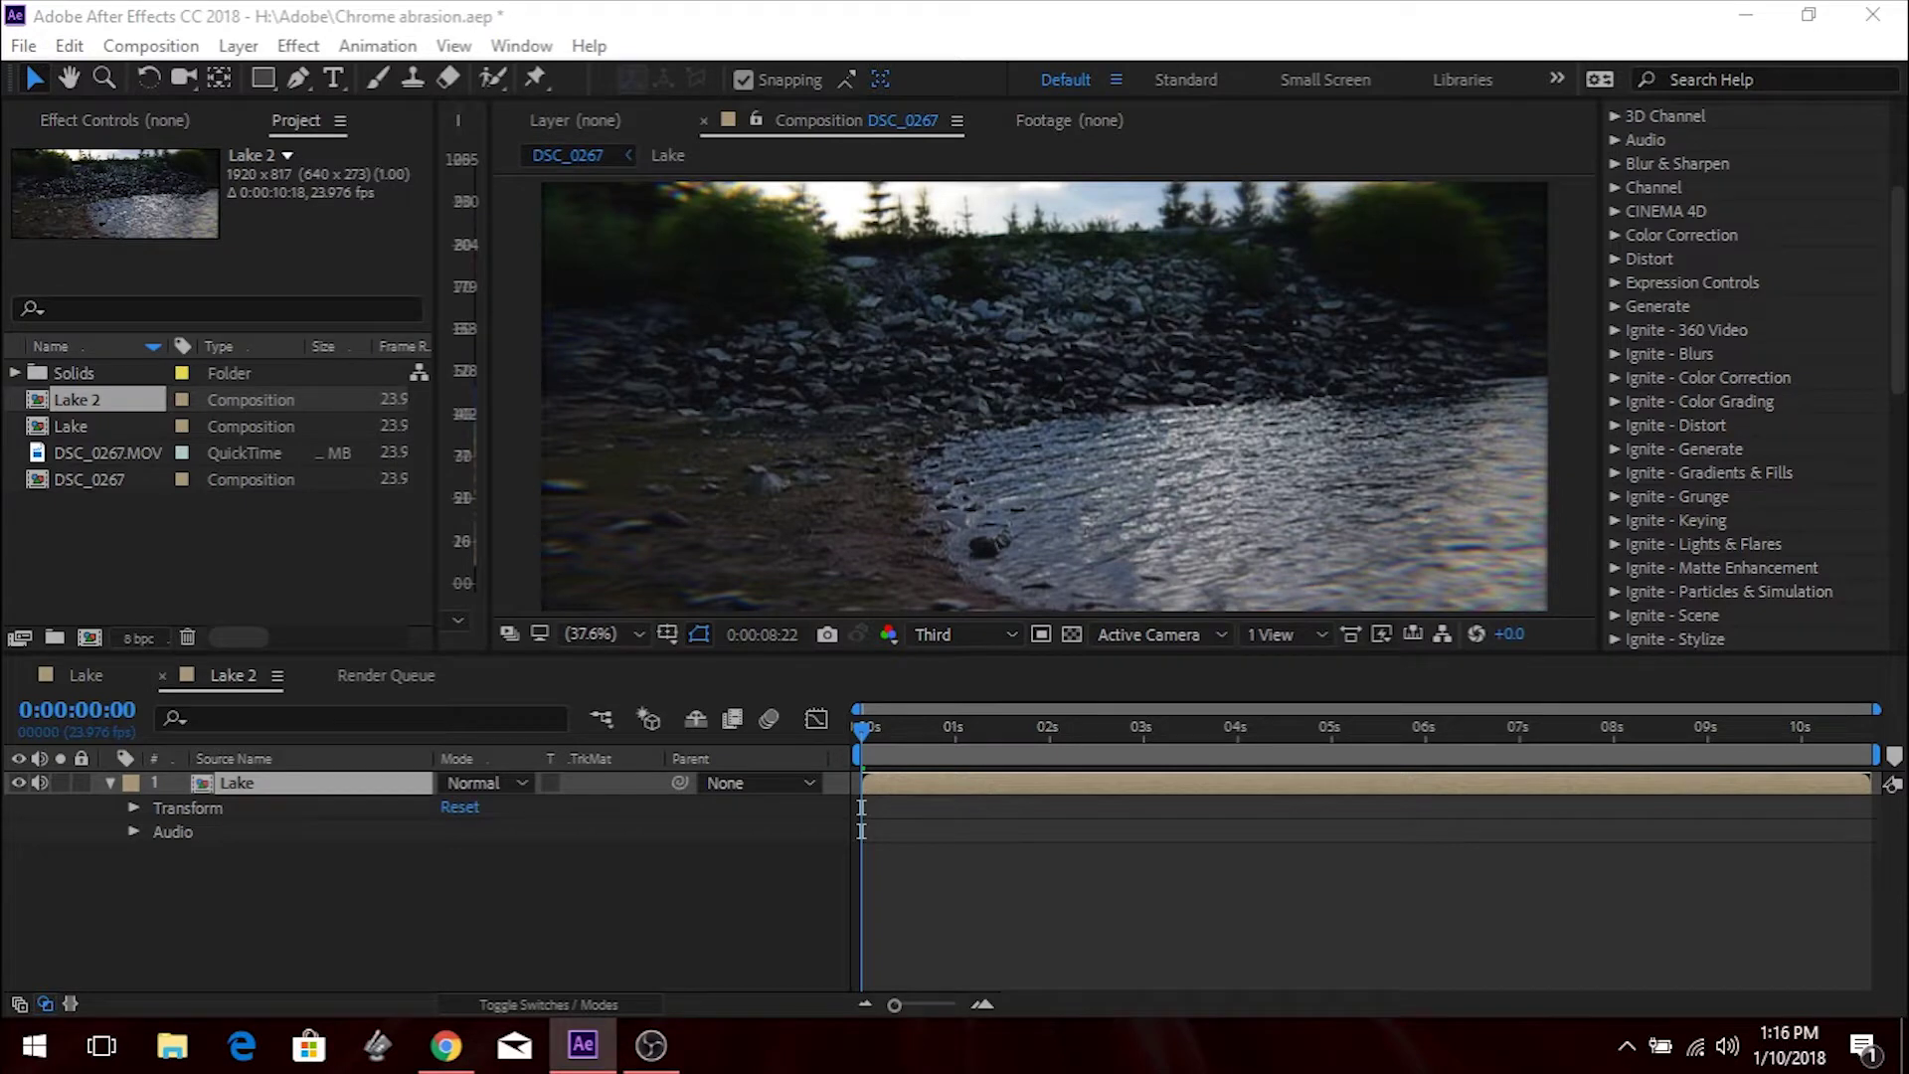
{"action": "left_click", "coordinate": [110, 783]}
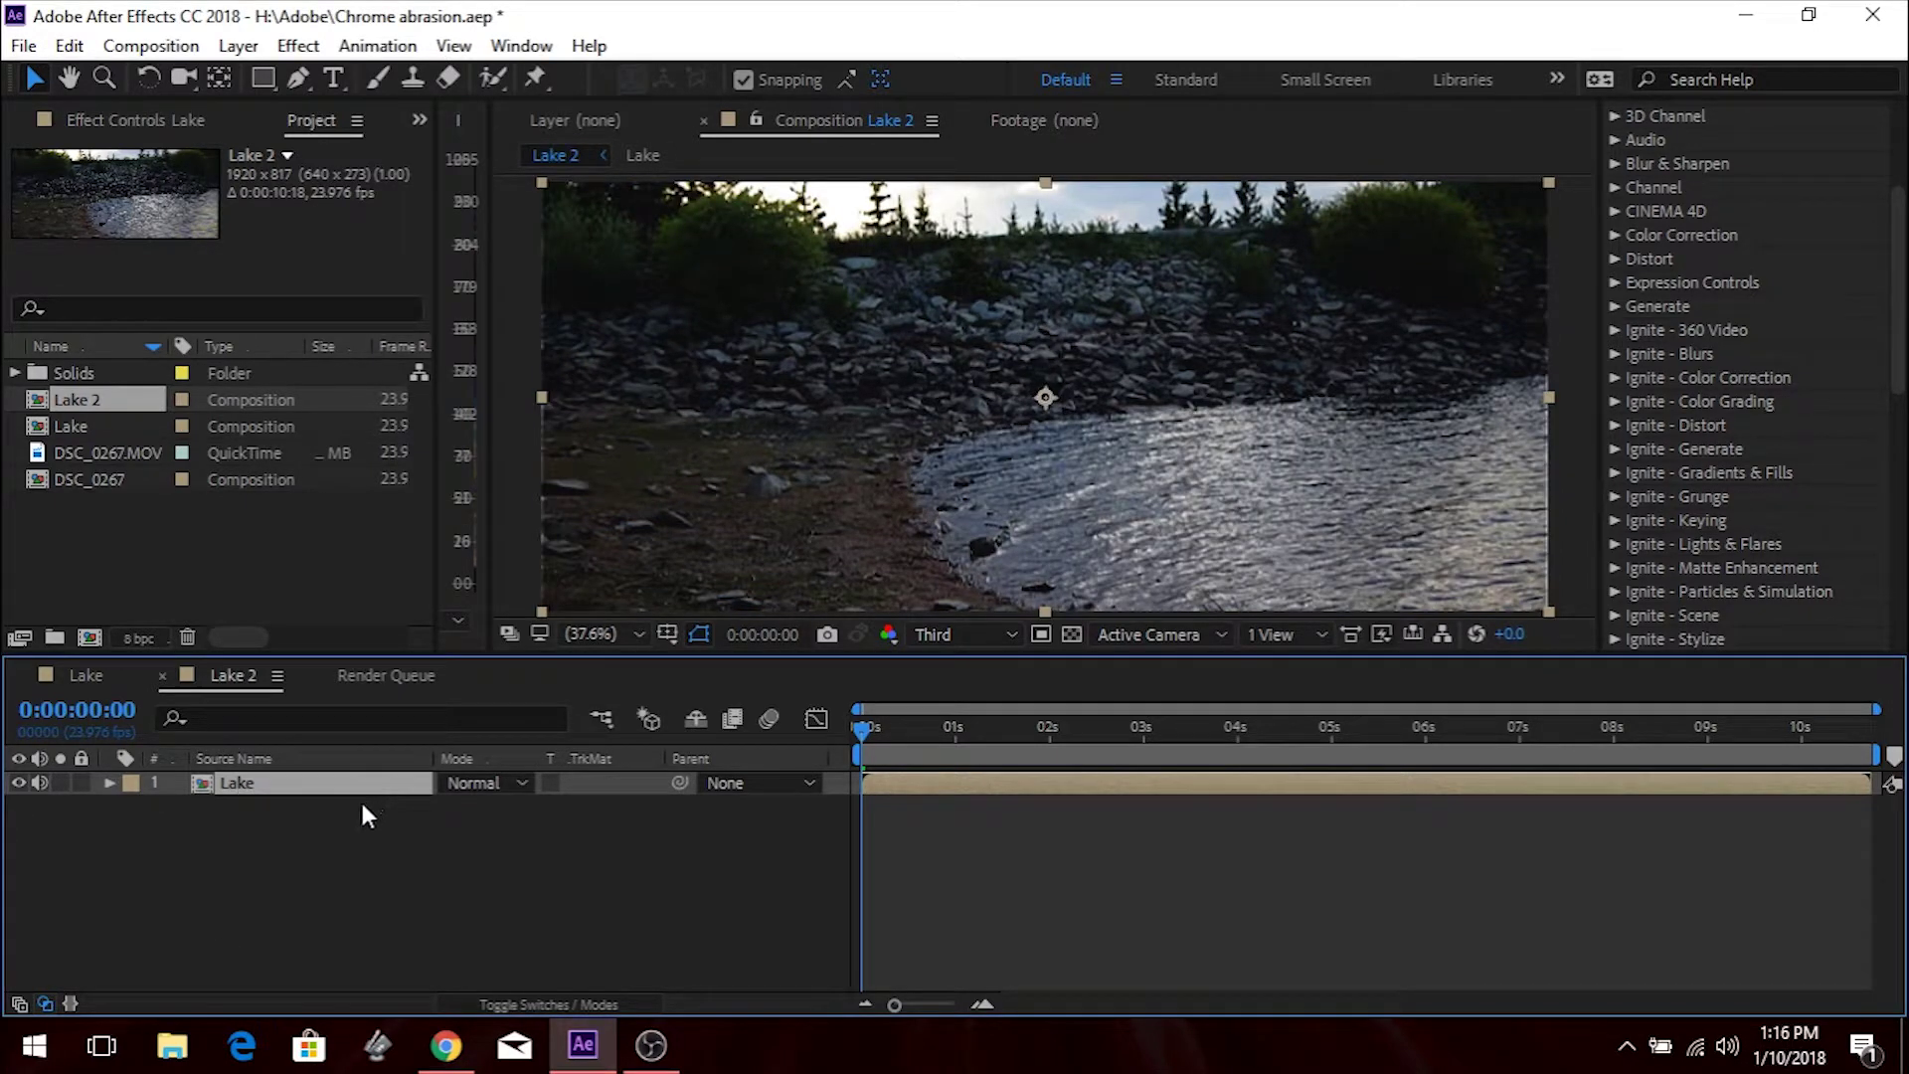
Duplicate the Lake layer twice and apply Channel > Set Channels to the Lake layers.
{"action": "key", "text": "ctrl+d"}
{"action": "key", "text": "ctrl+d"}
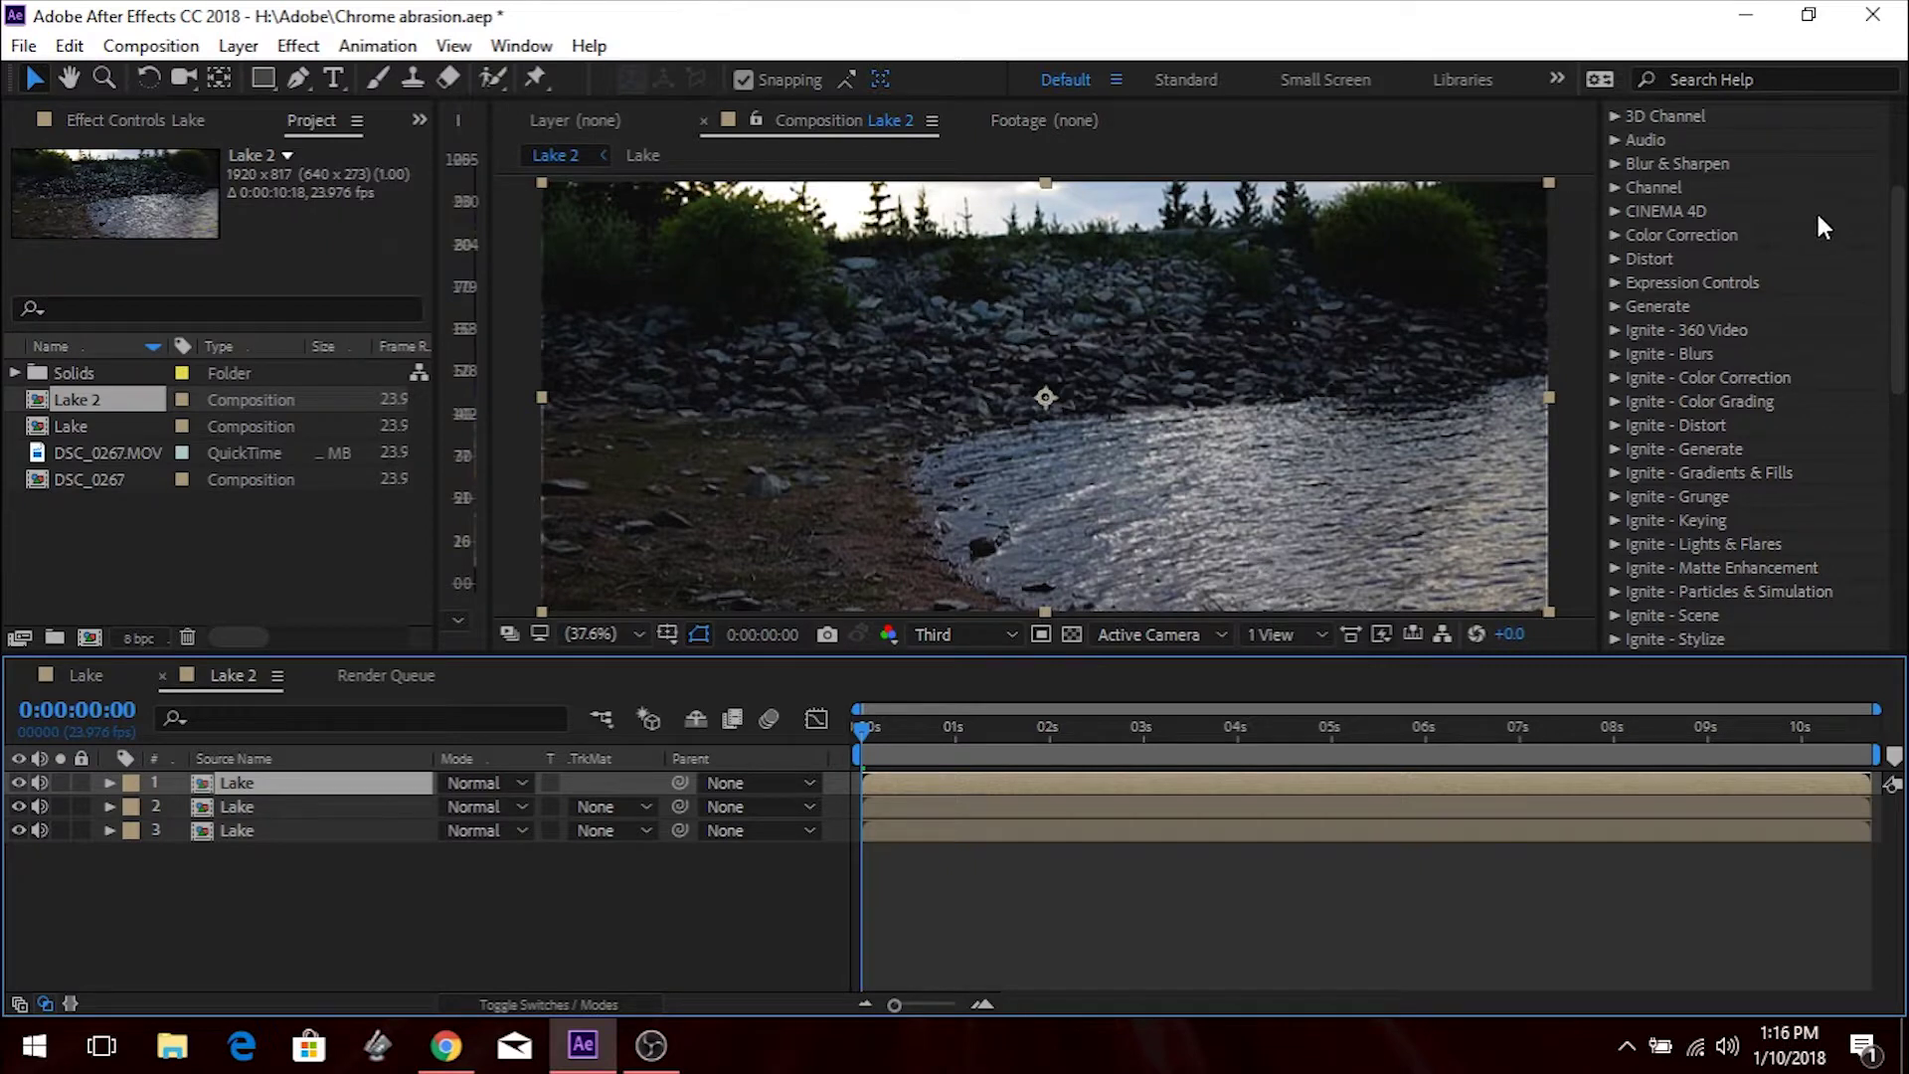
{"action": "scroll", "coordinate": [1819, 227], "scroll_direction": "up", "scroll_amount": 2}
{"action": "left_click", "coordinate": [1615, 243]}
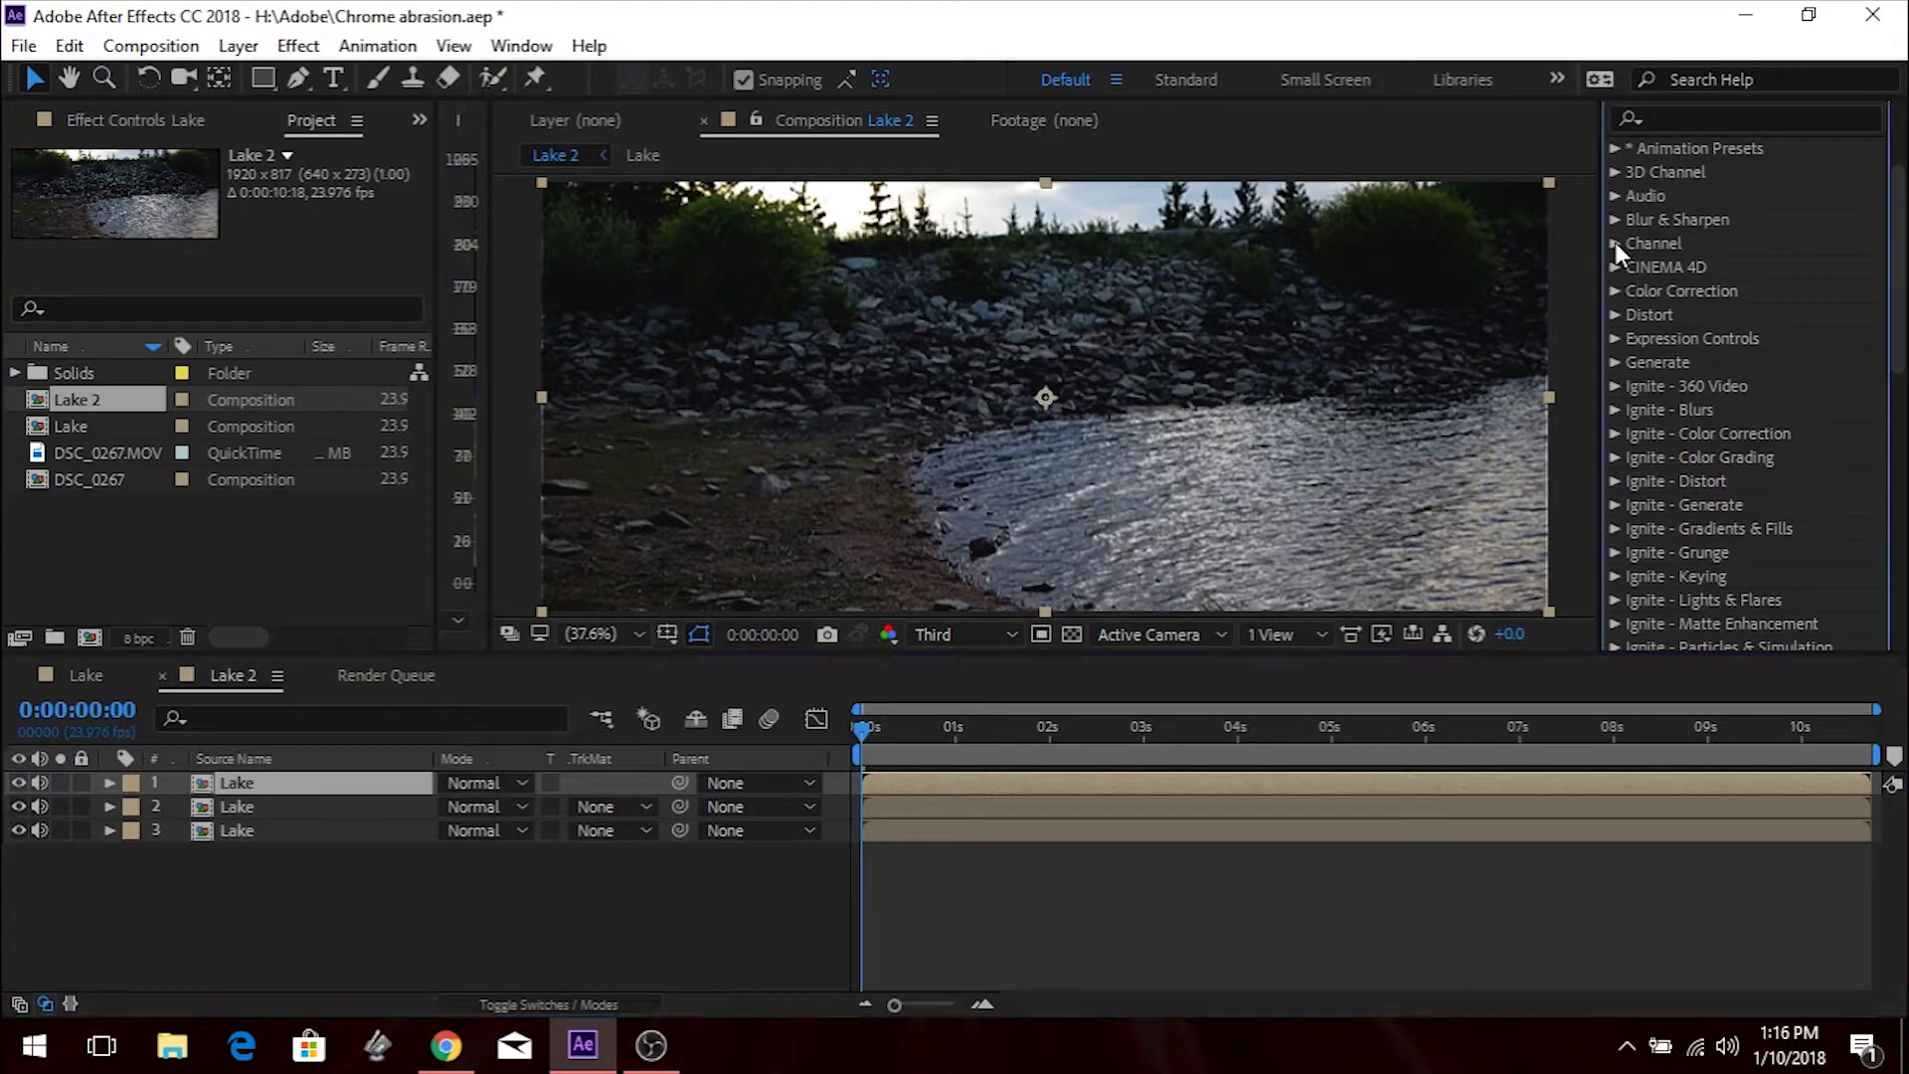
{"action": "left_click_drag", "start_coordinate": [1734, 477], "coordinate": [288, 781]}
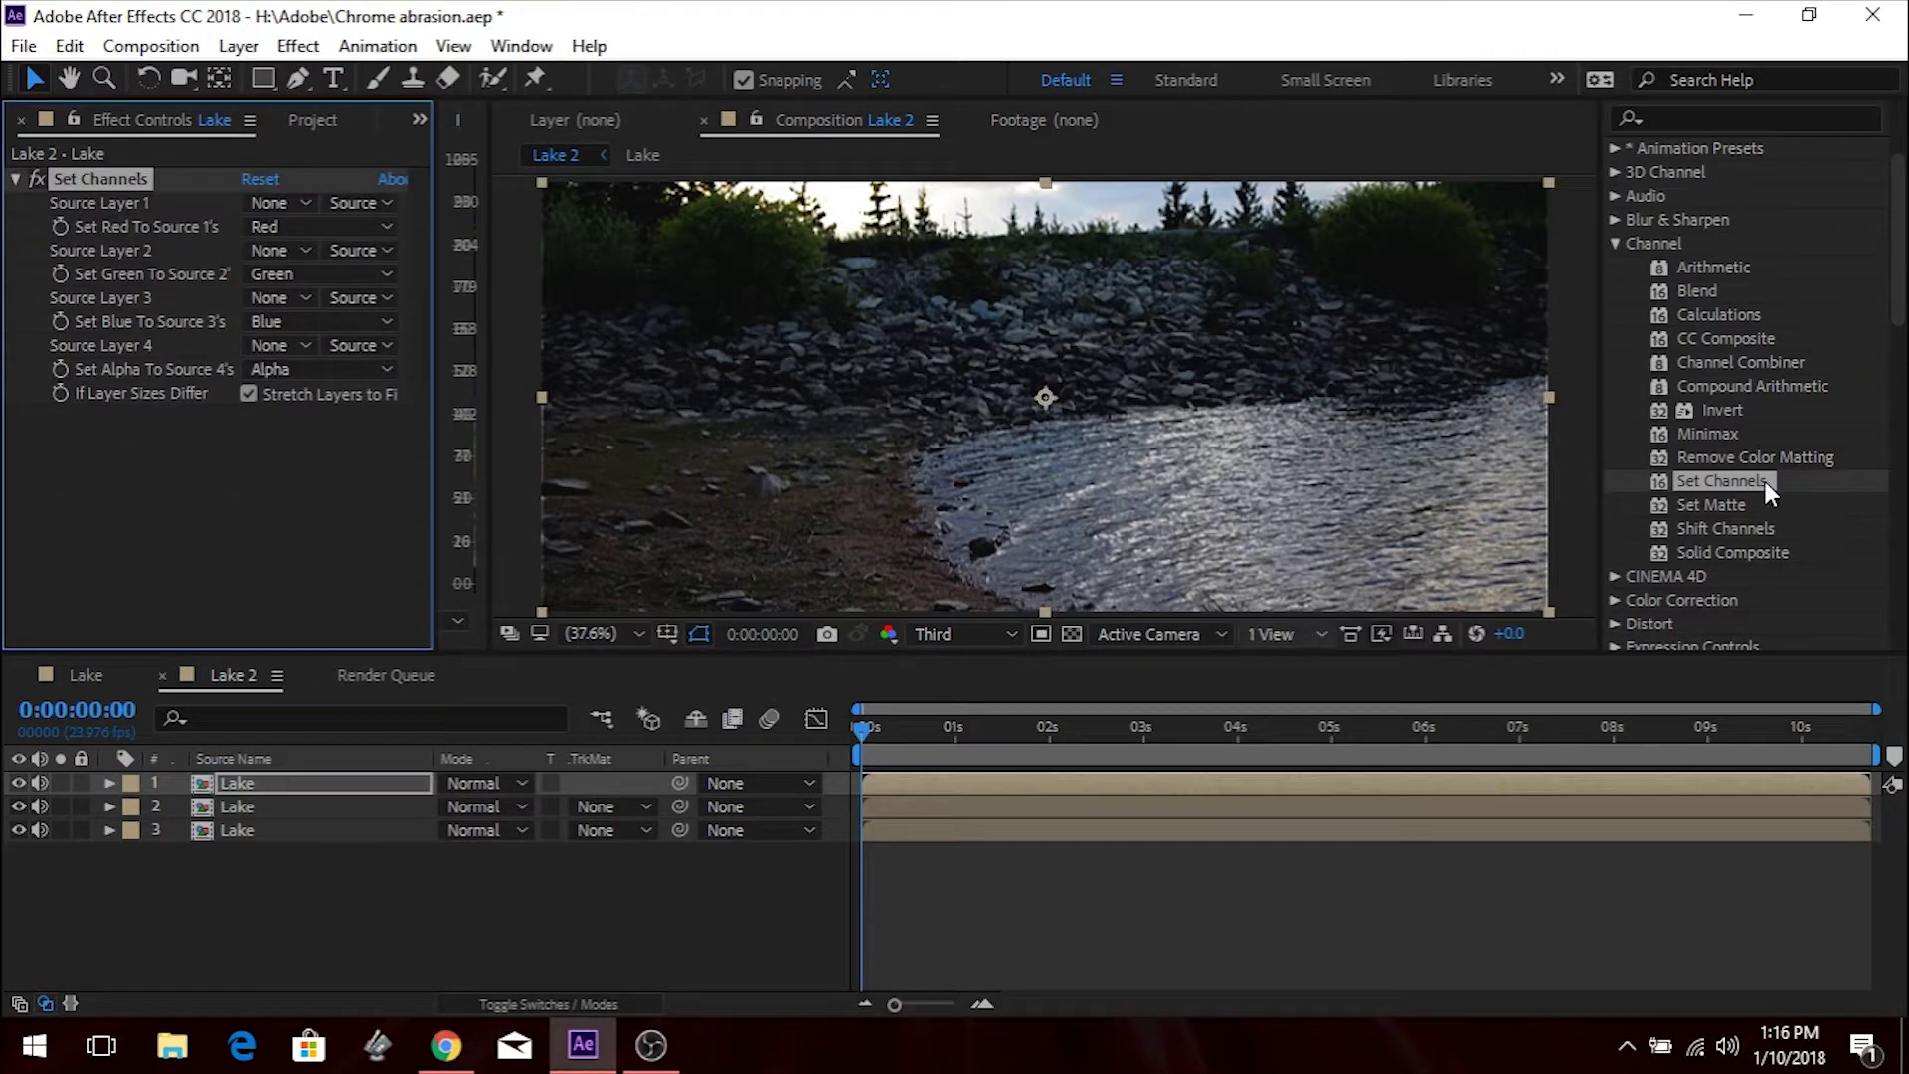
{"action": "left_click_drag", "start_coordinate": [1725, 480], "coordinate": [293, 808]}
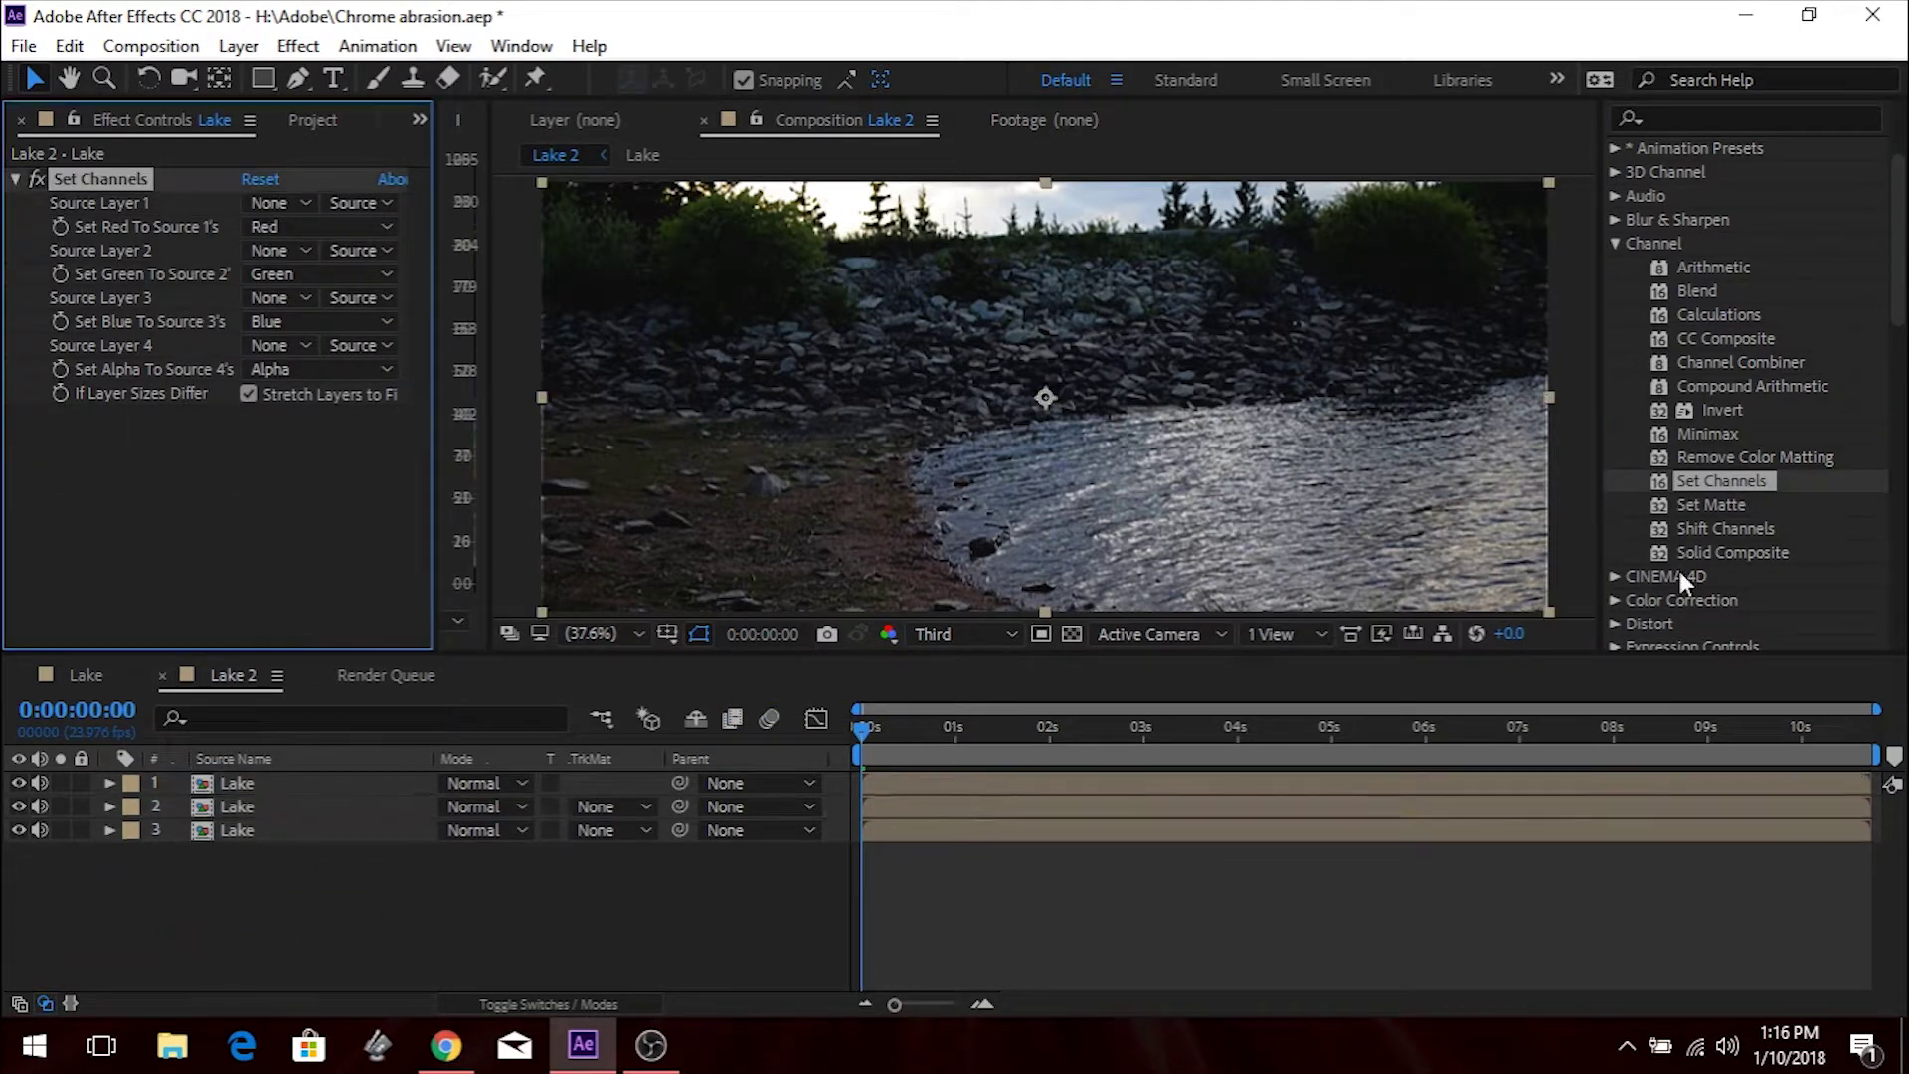
{"action": "left_click_drag", "start_coordinate": [1734, 481], "coordinate": [322, 837]}
{"action": "left_click", "coordinate": [332, 783]}
{"action": "left_click", "coordinate": [320, 806]}
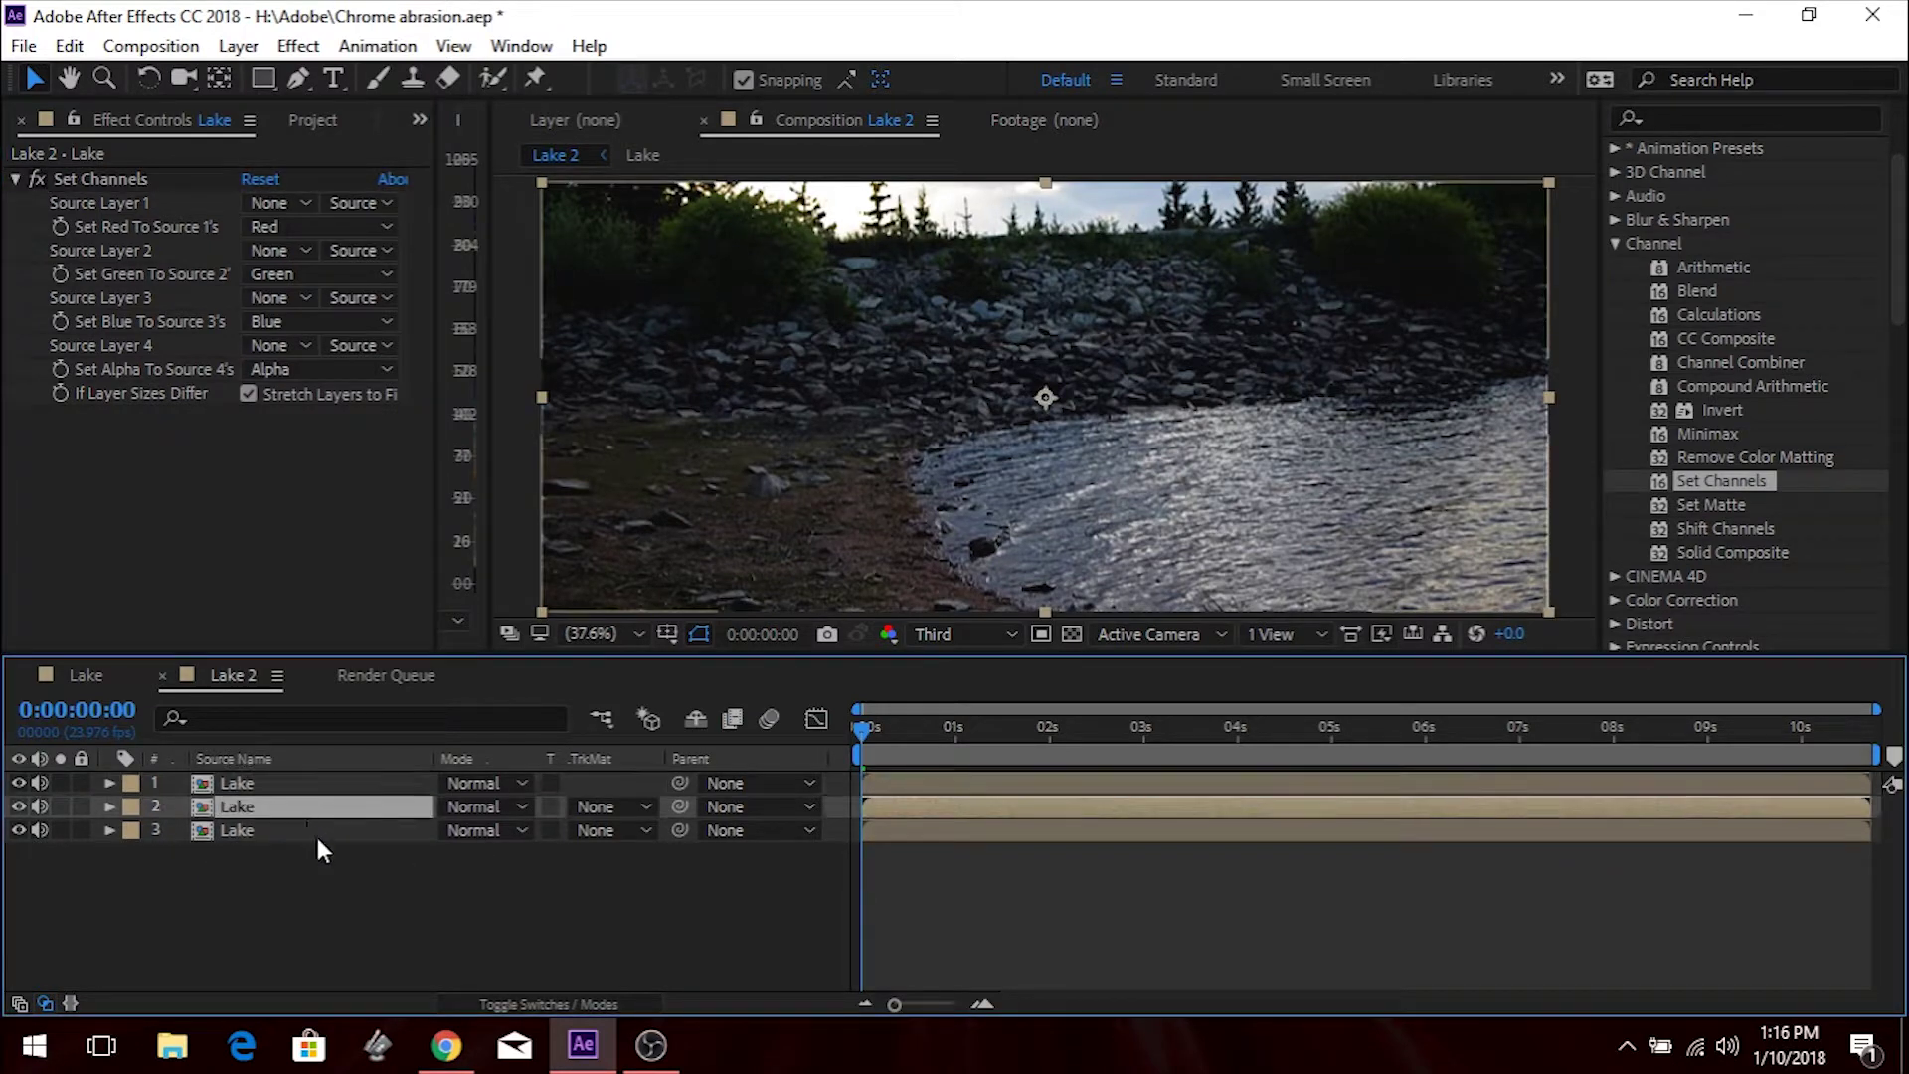
{"action": "left_click", "coordinate": [315, 831]}
{"action": "left_click", "coordinate": [330, 783]}
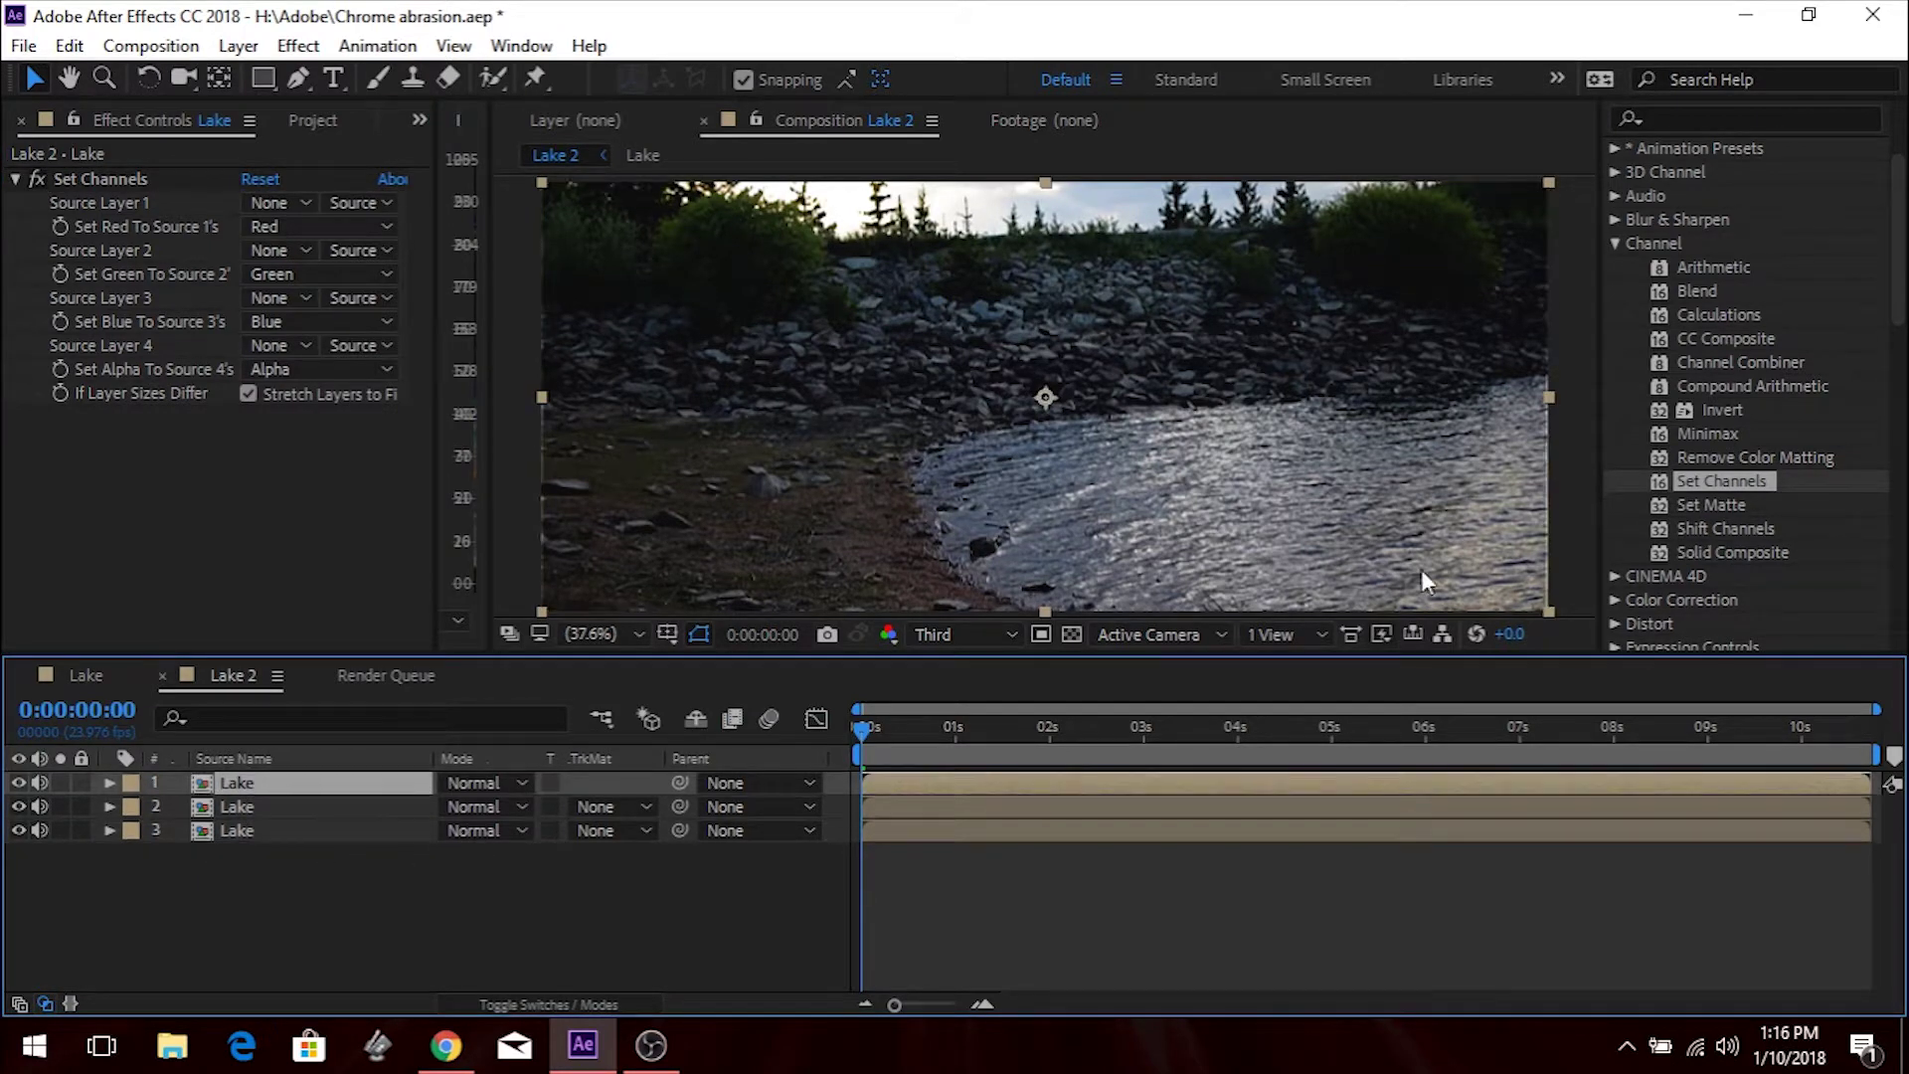
{"action": "left_click", "coordinate": [1616, 242]}
Apply Distort > Optics Compensation to the top and bottom Lake layers.
{"action": "left_click", "coordinate": [1615, 315]}
{"action": "scroll", "coordinate": [1650, 389], "scroll_direction": "down", "scroll_amount": 1}
{"action": "scroll", "coordinate": [1650, 394], "scroll_direction": "down", "scroll_amount": 5}
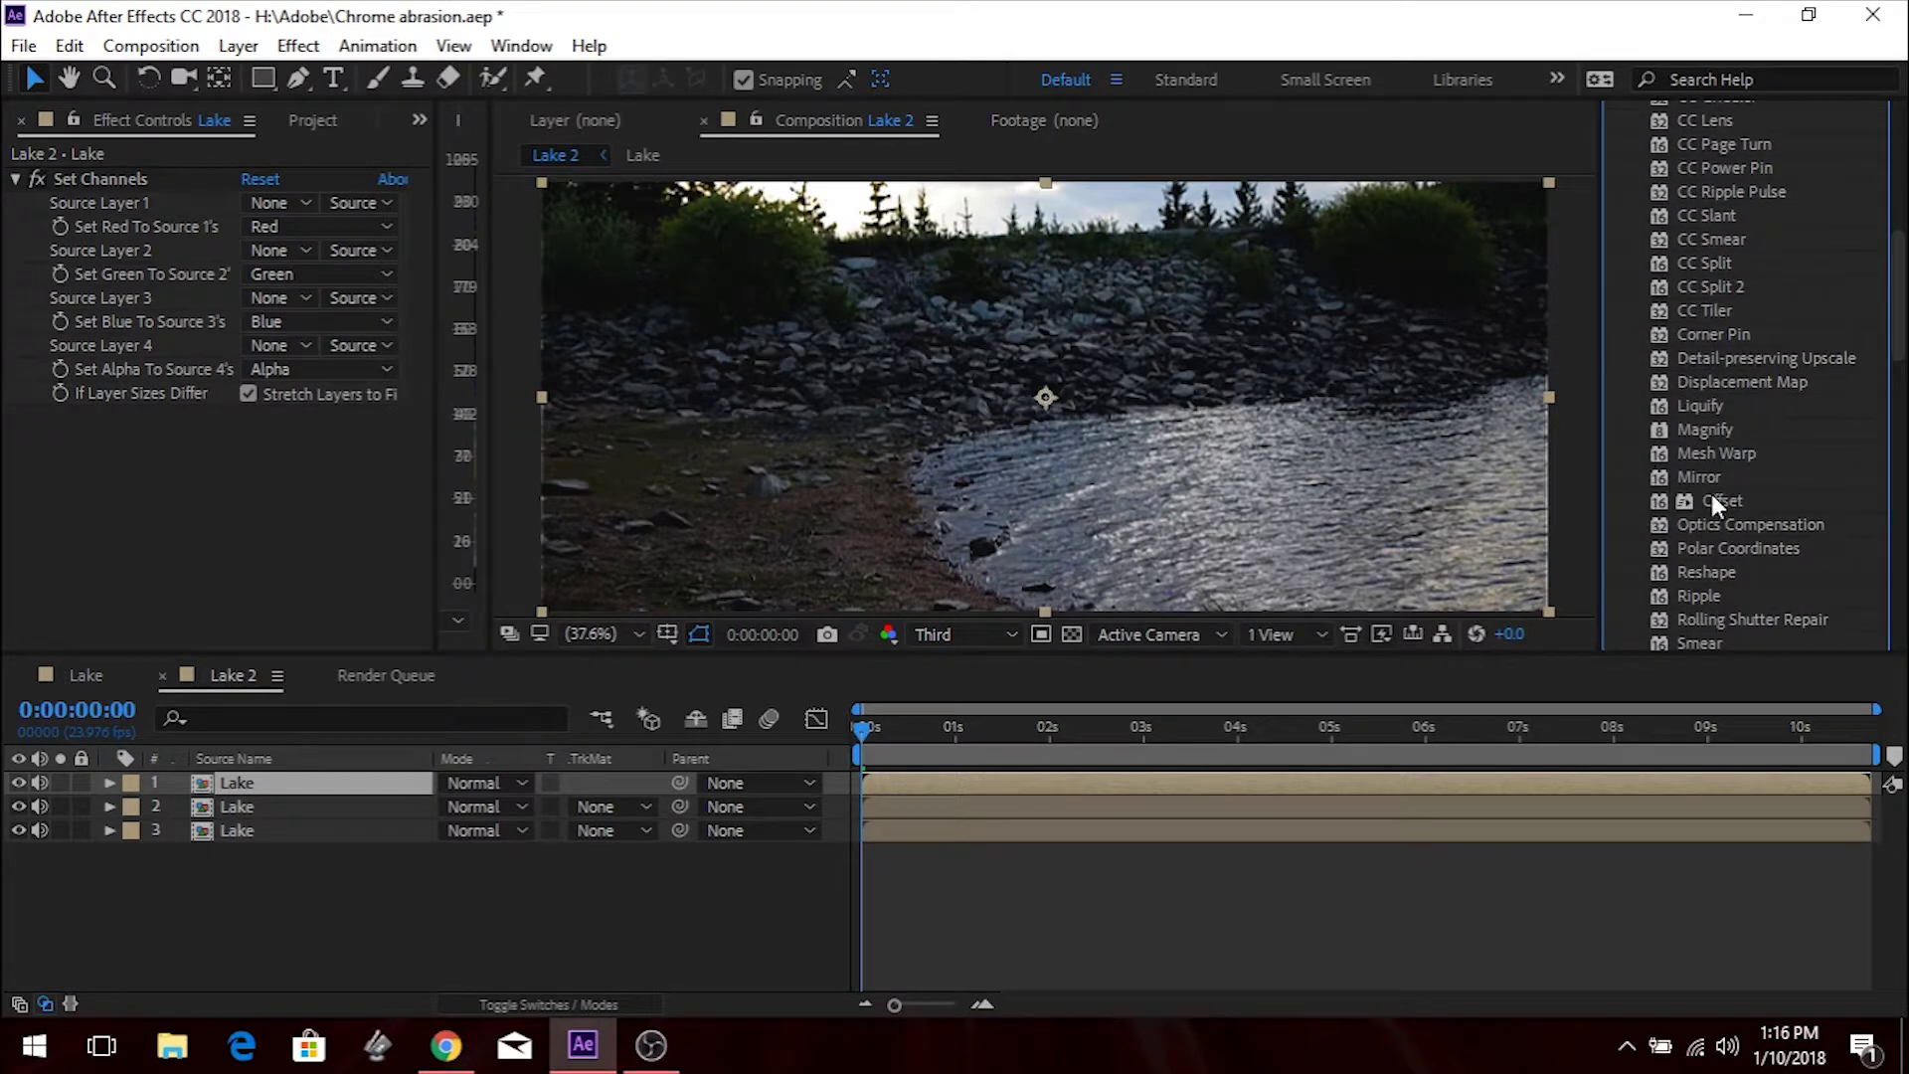
{"action": "left_click_drag", "start_coordinate": [1712, 524], "coordinate": [338, 782]}
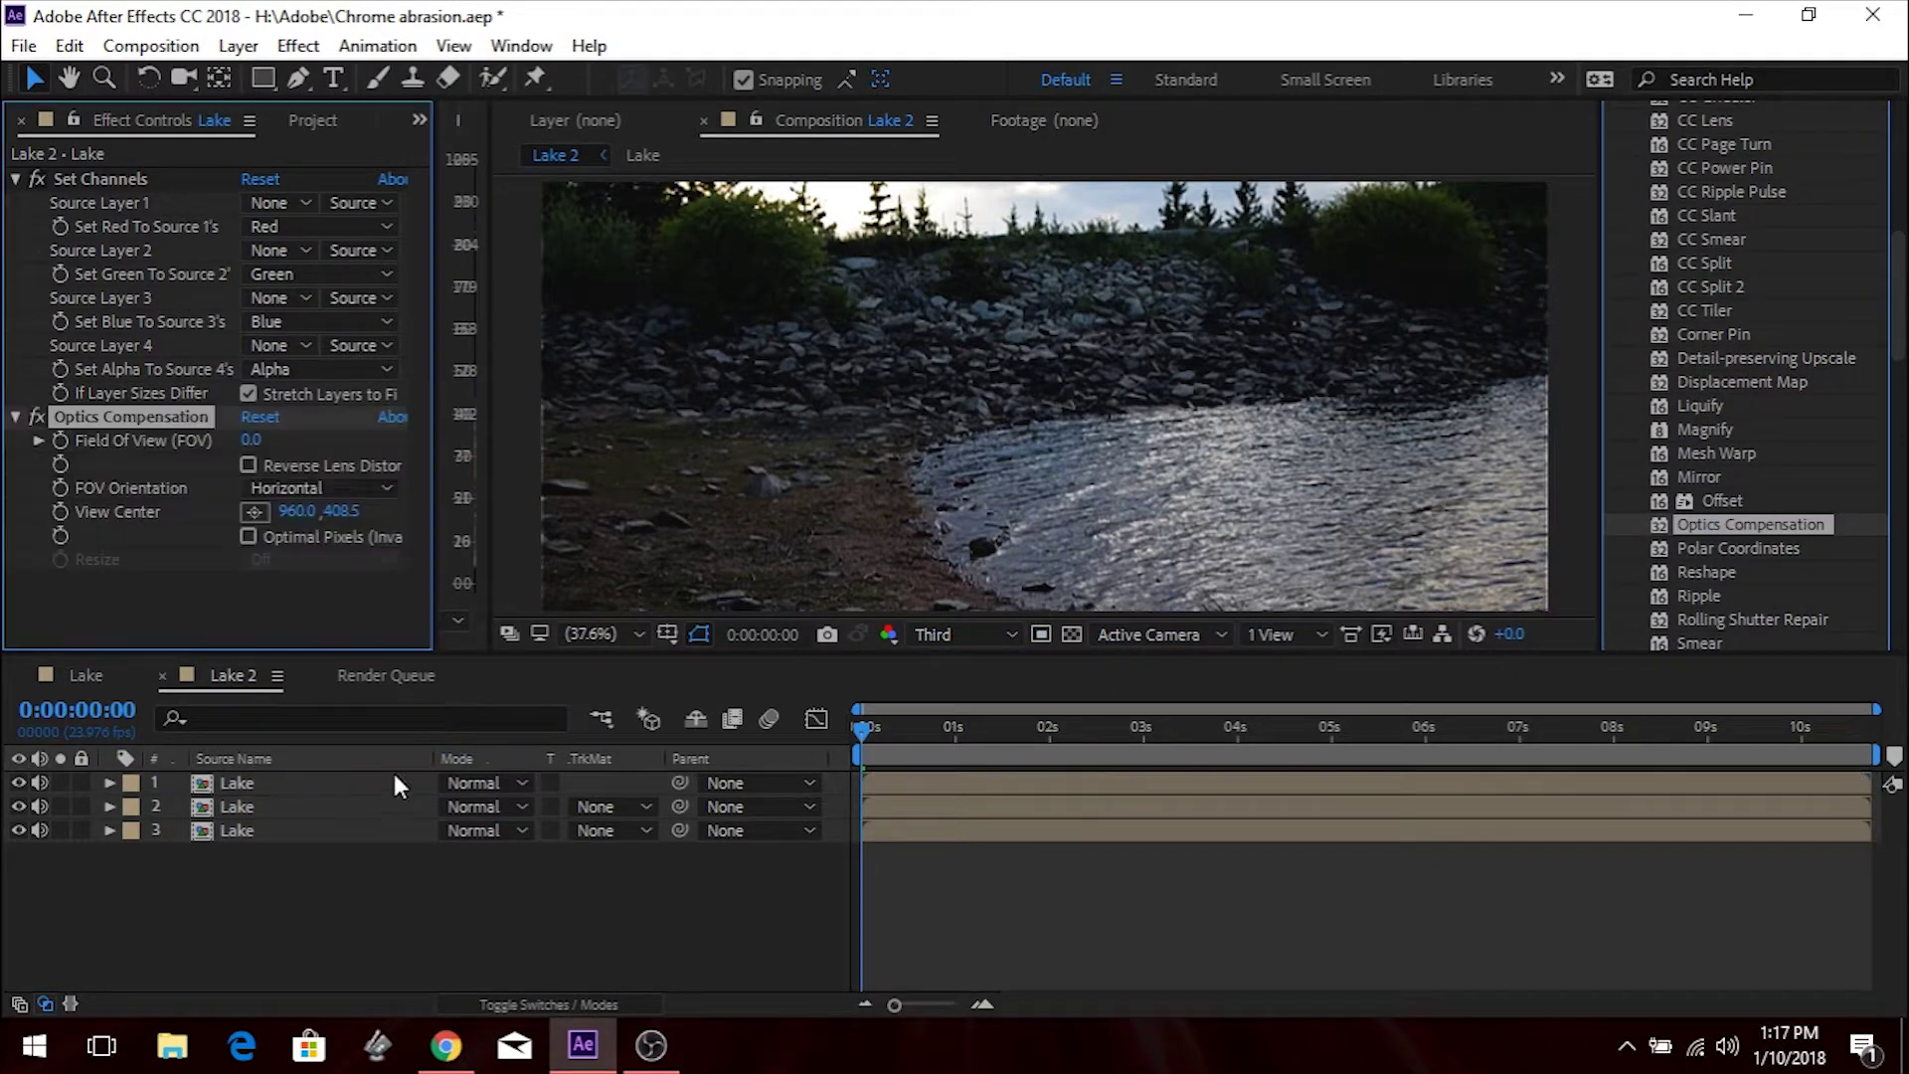
{"action": "left_click", "coordinate": [395, 783]}
{"action": "key", "text": "Return"}
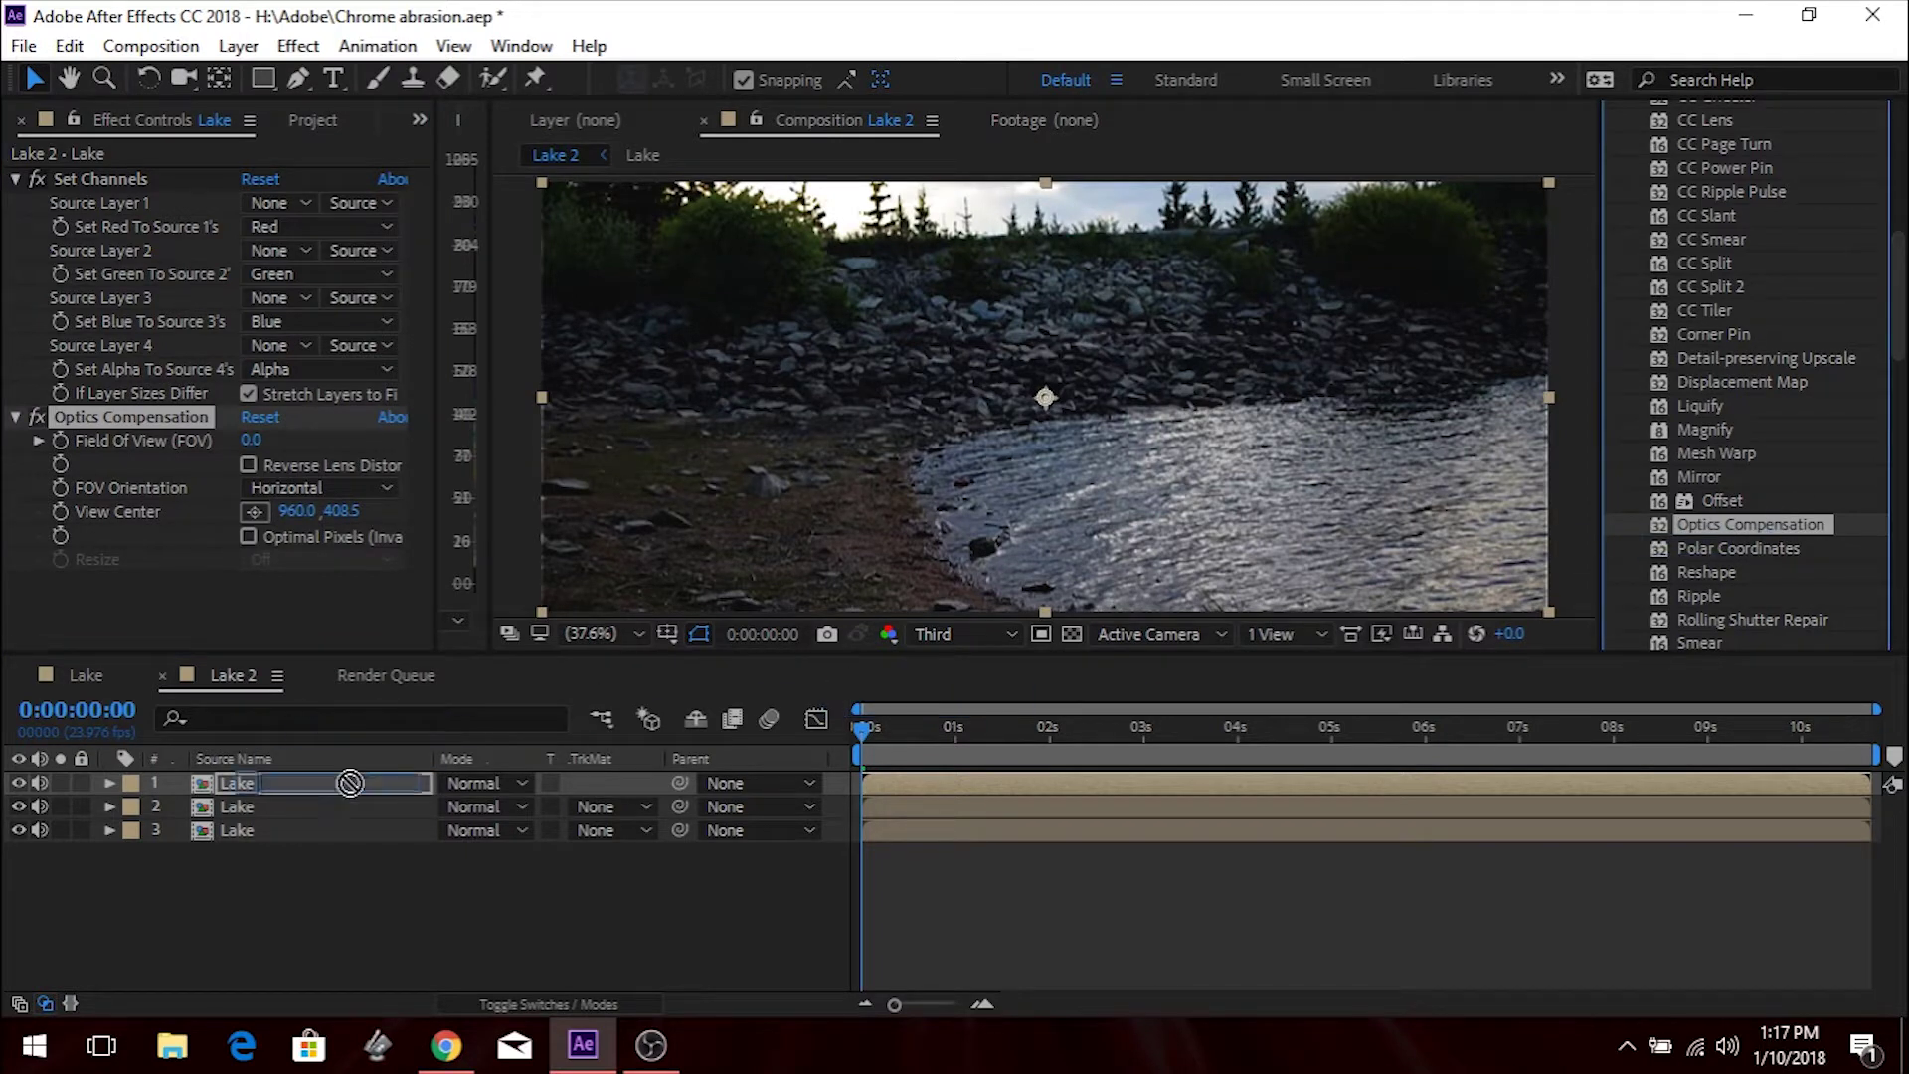
{"action": "left_click", "coordinate": [324, 800]}
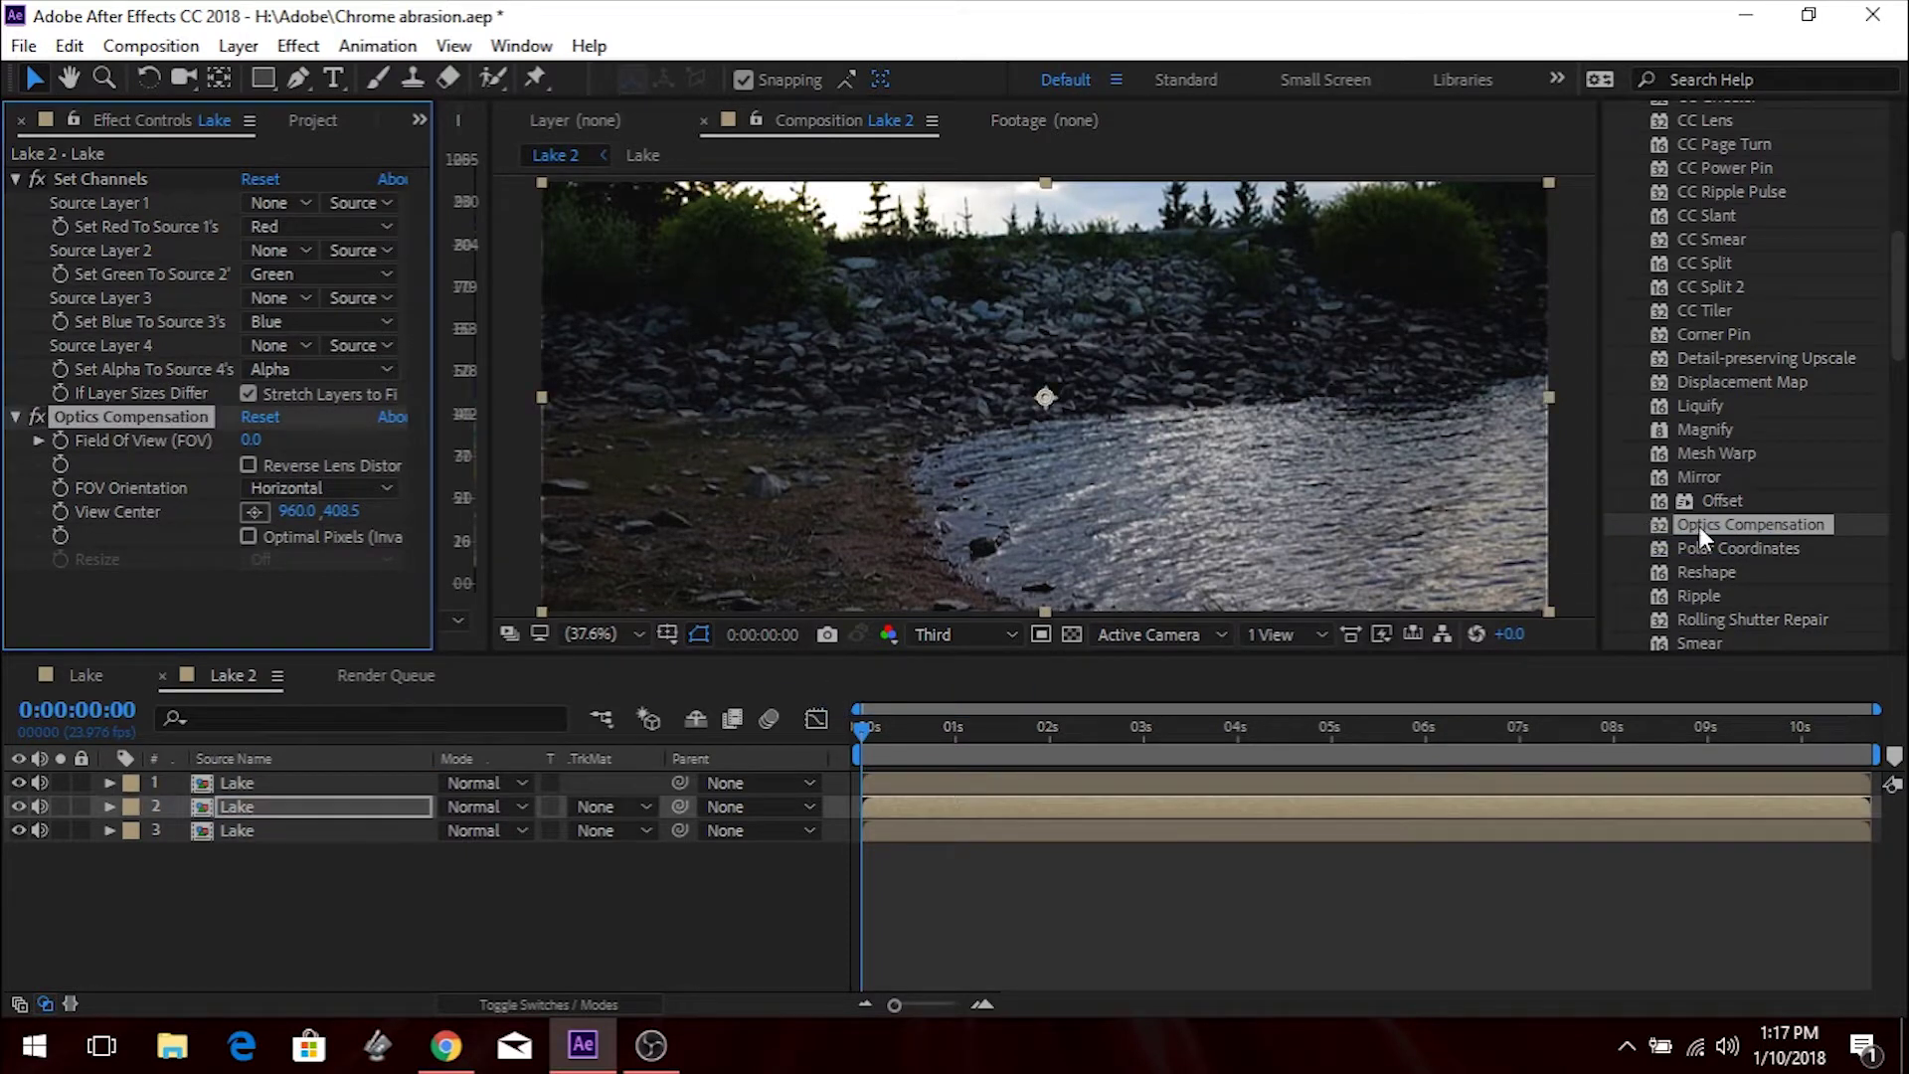
{"action": "left_click_drag", "start_coordinate": [1702, 525], "coordinate": [277, 833]}
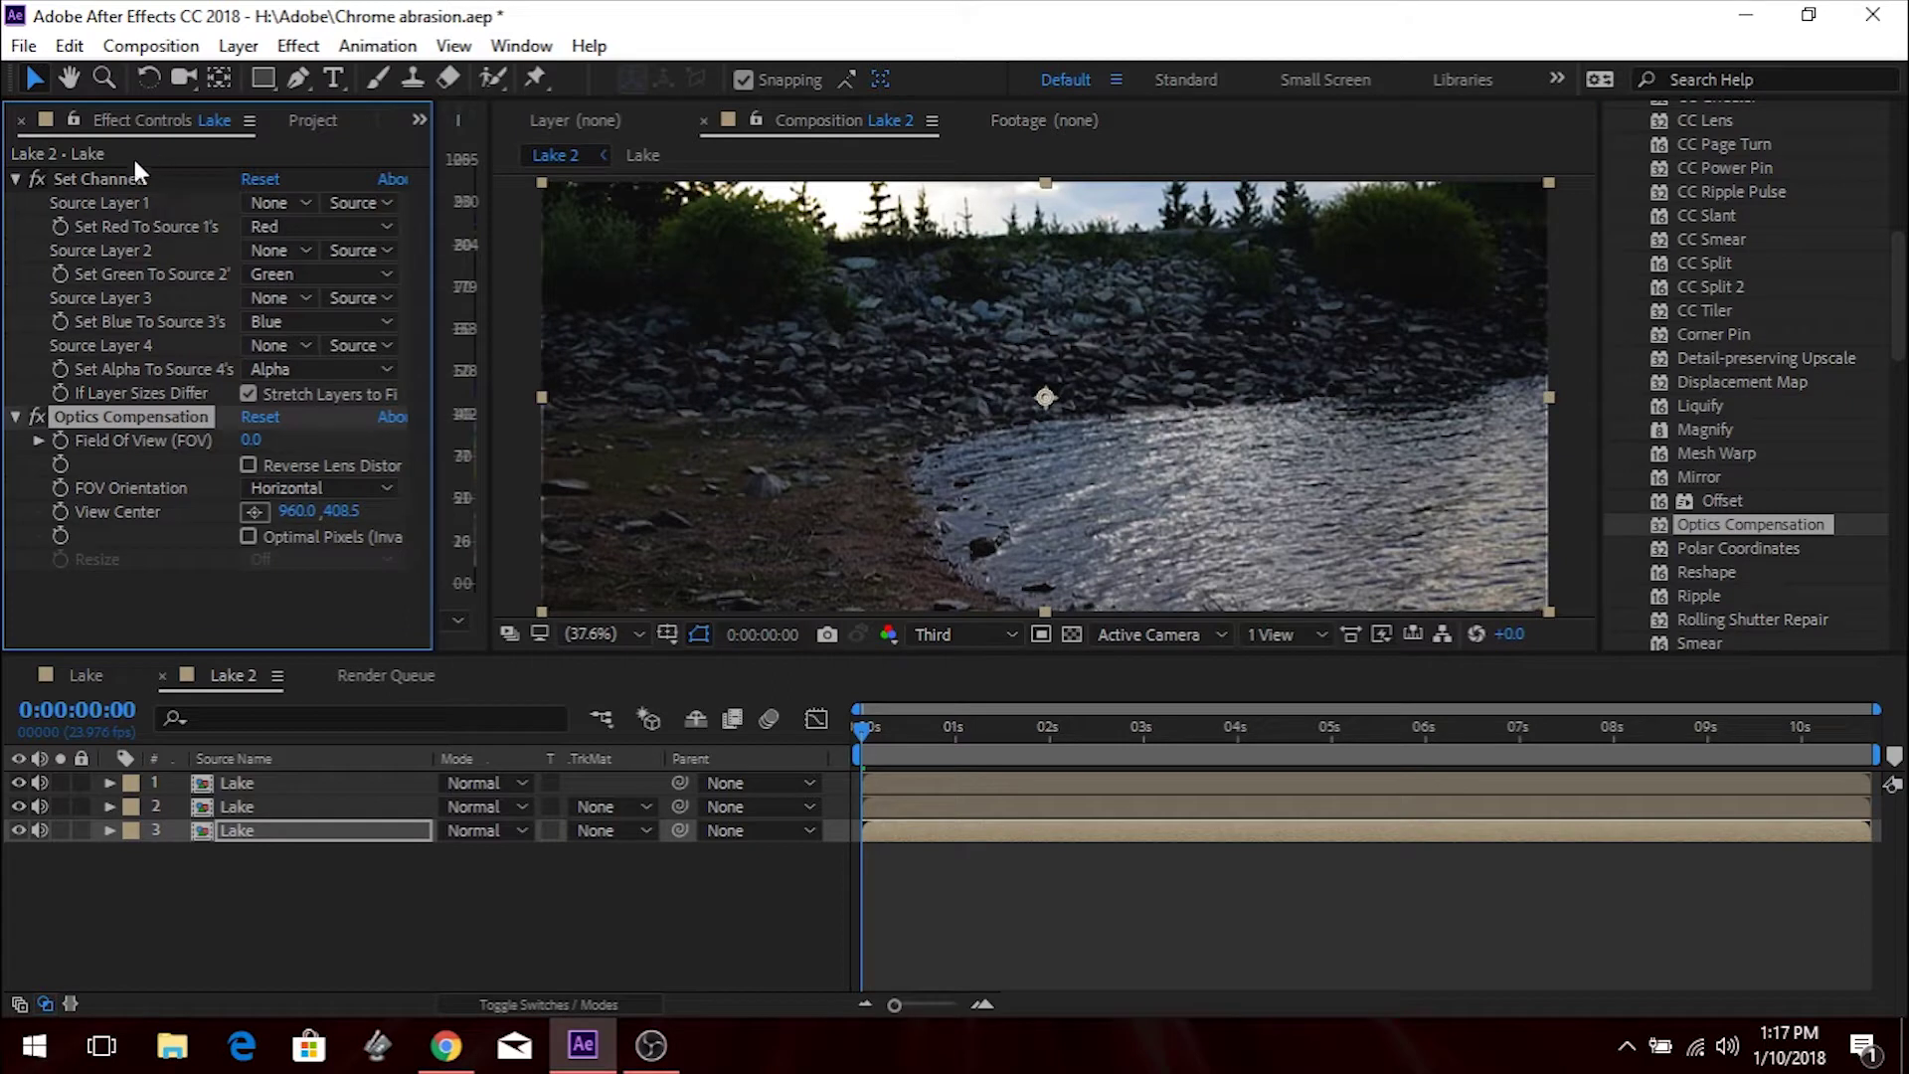
{"action": "left_click", "coordinate": [278, 814]}
{"action": "left_click", "coordinate": [296, 782]}
Name the top Lake layer Red, the second Green, and the third Blue.
{"action": "right_click", "coordinate": [296, 780]}
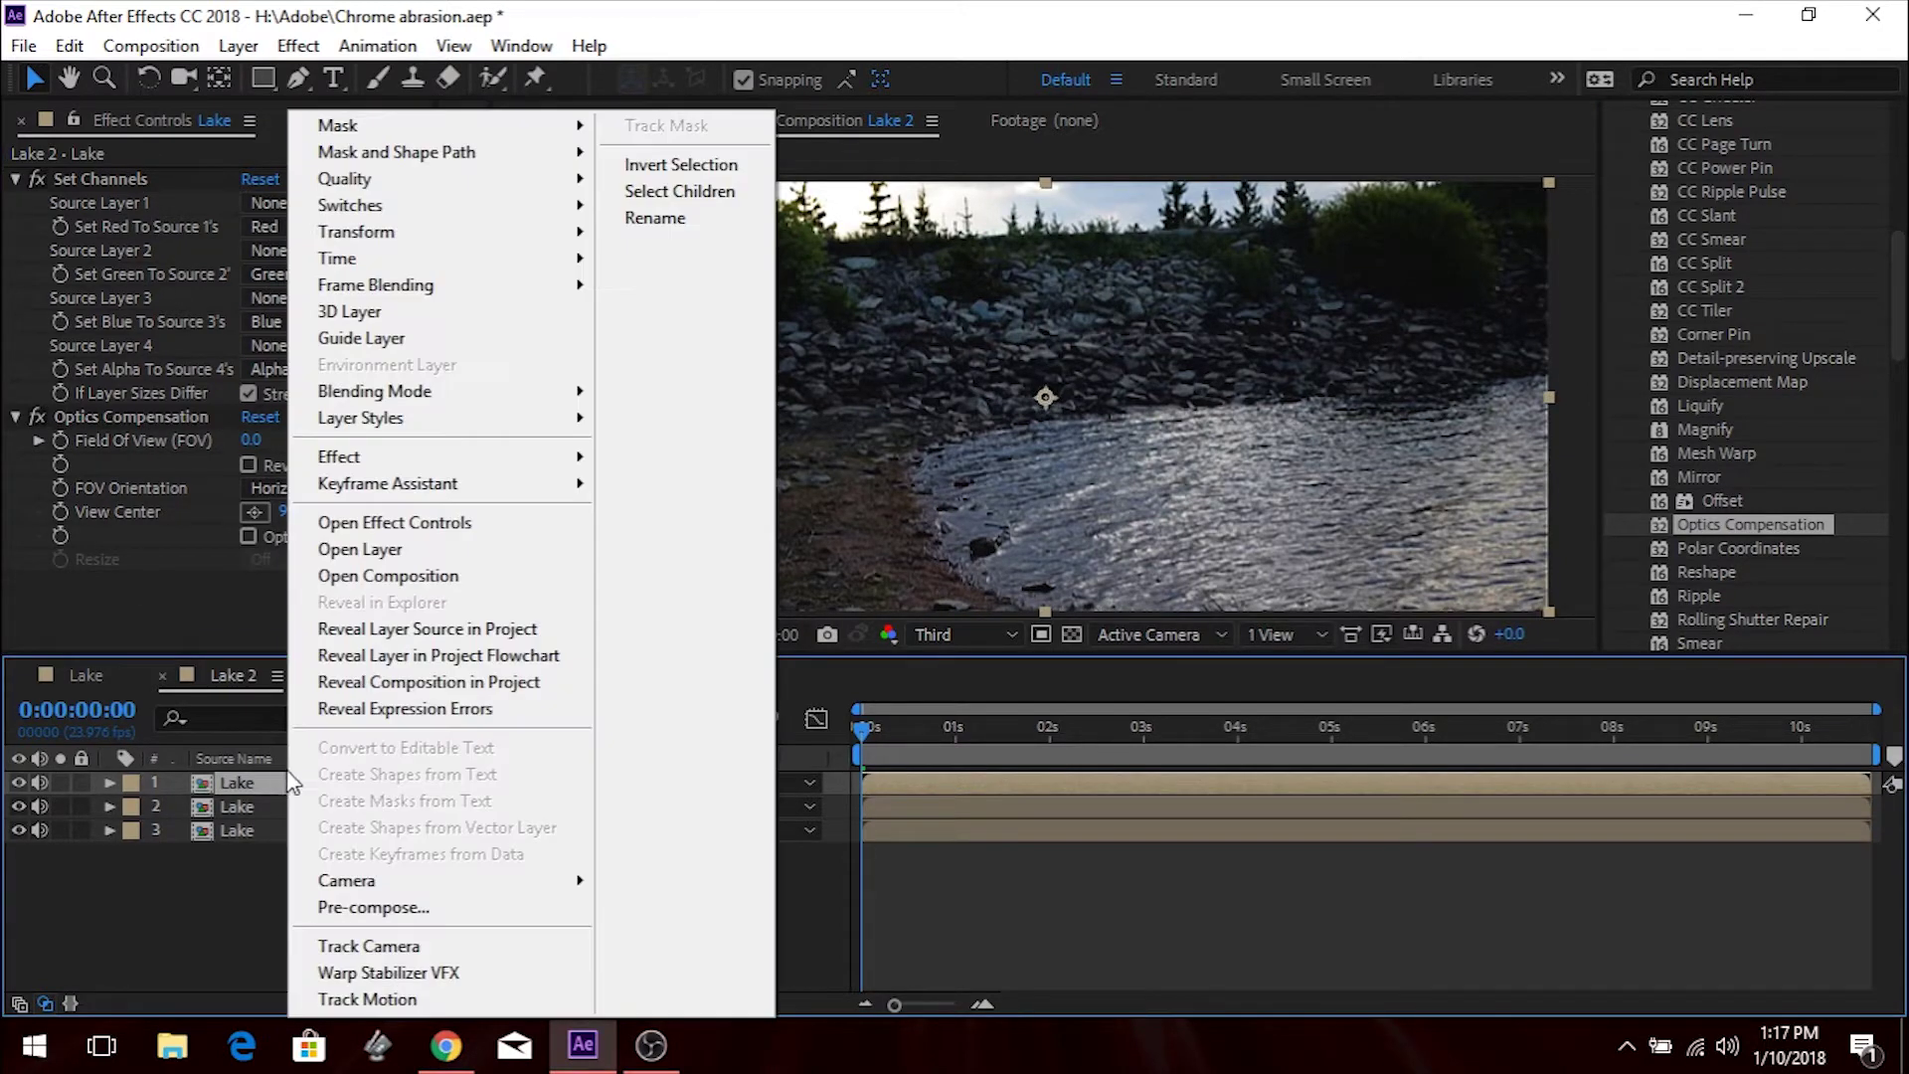
{"action": "left_click", "coordinate": [260, 773]}
{"action": "key", "text": "Return"}
{"action": "type", "text": "Red"}
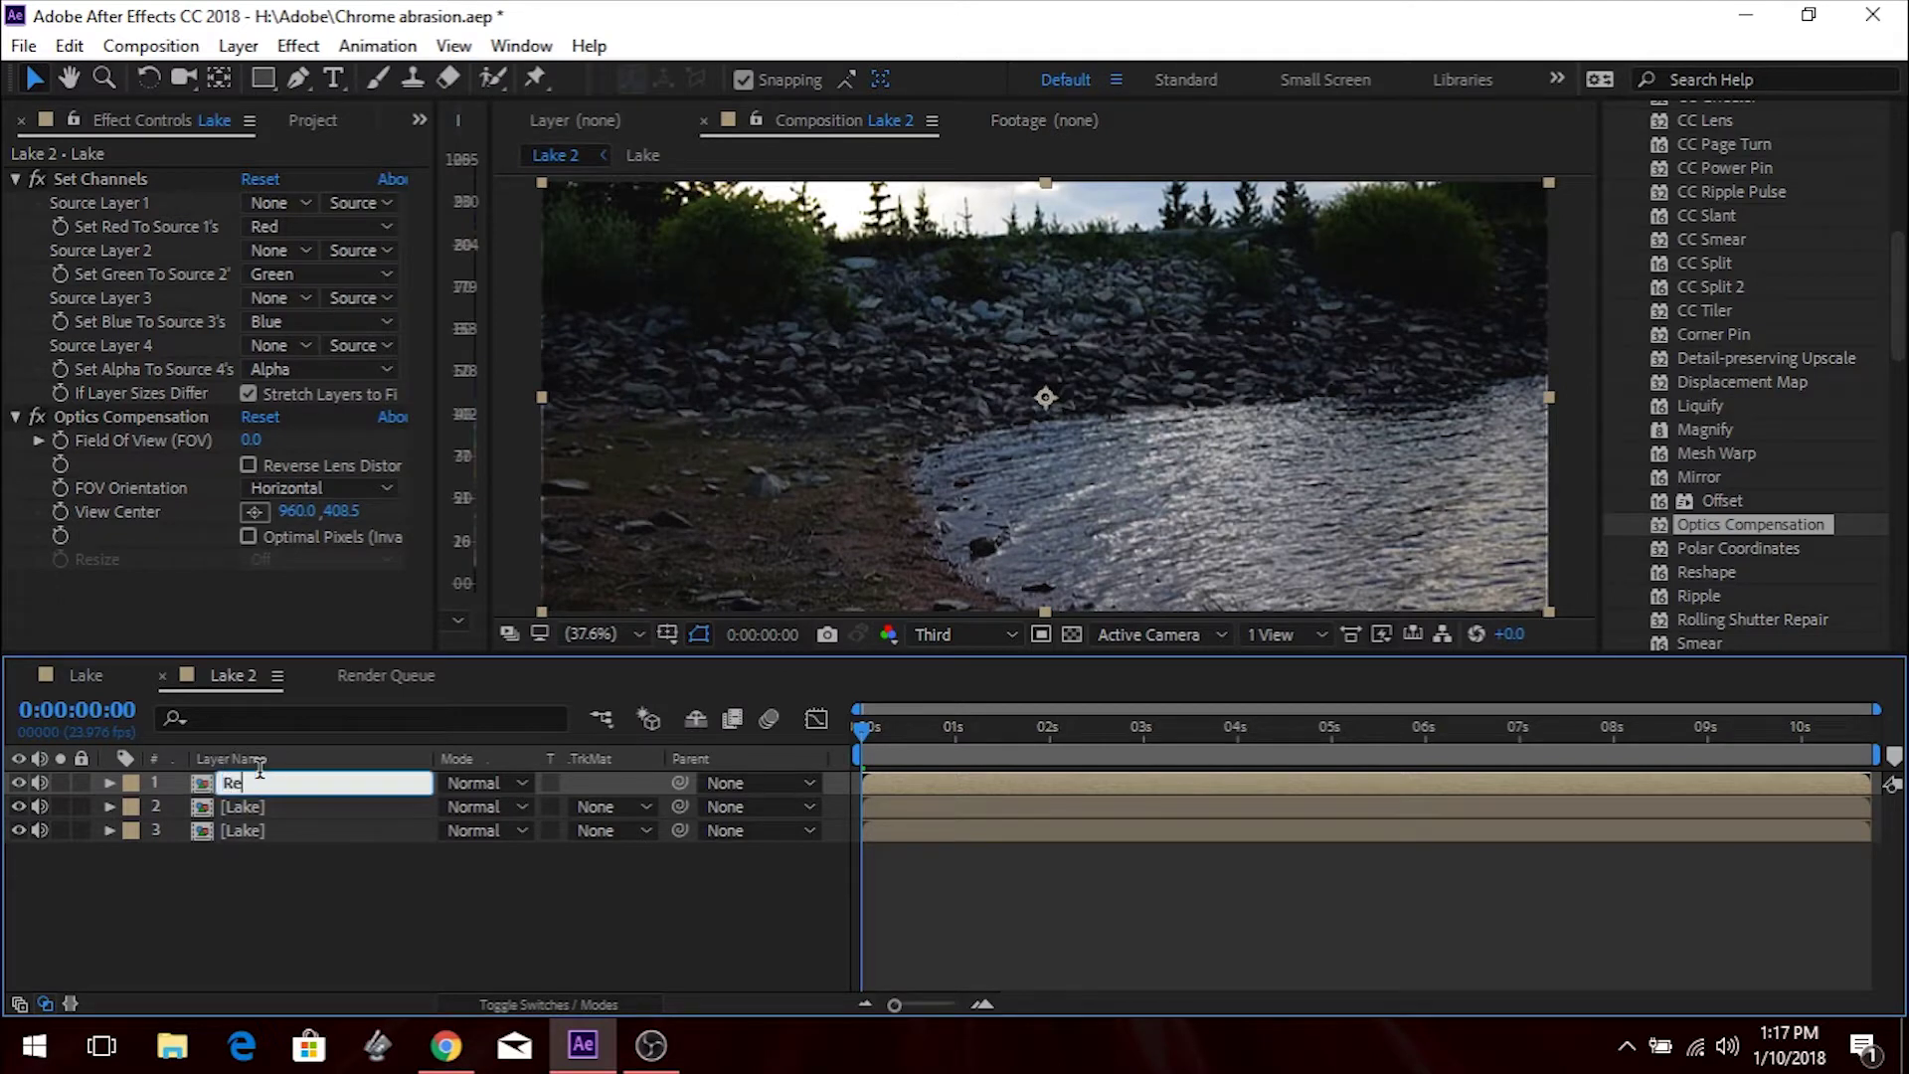
{"action": "left_click", "coordinate": [320, 797]}
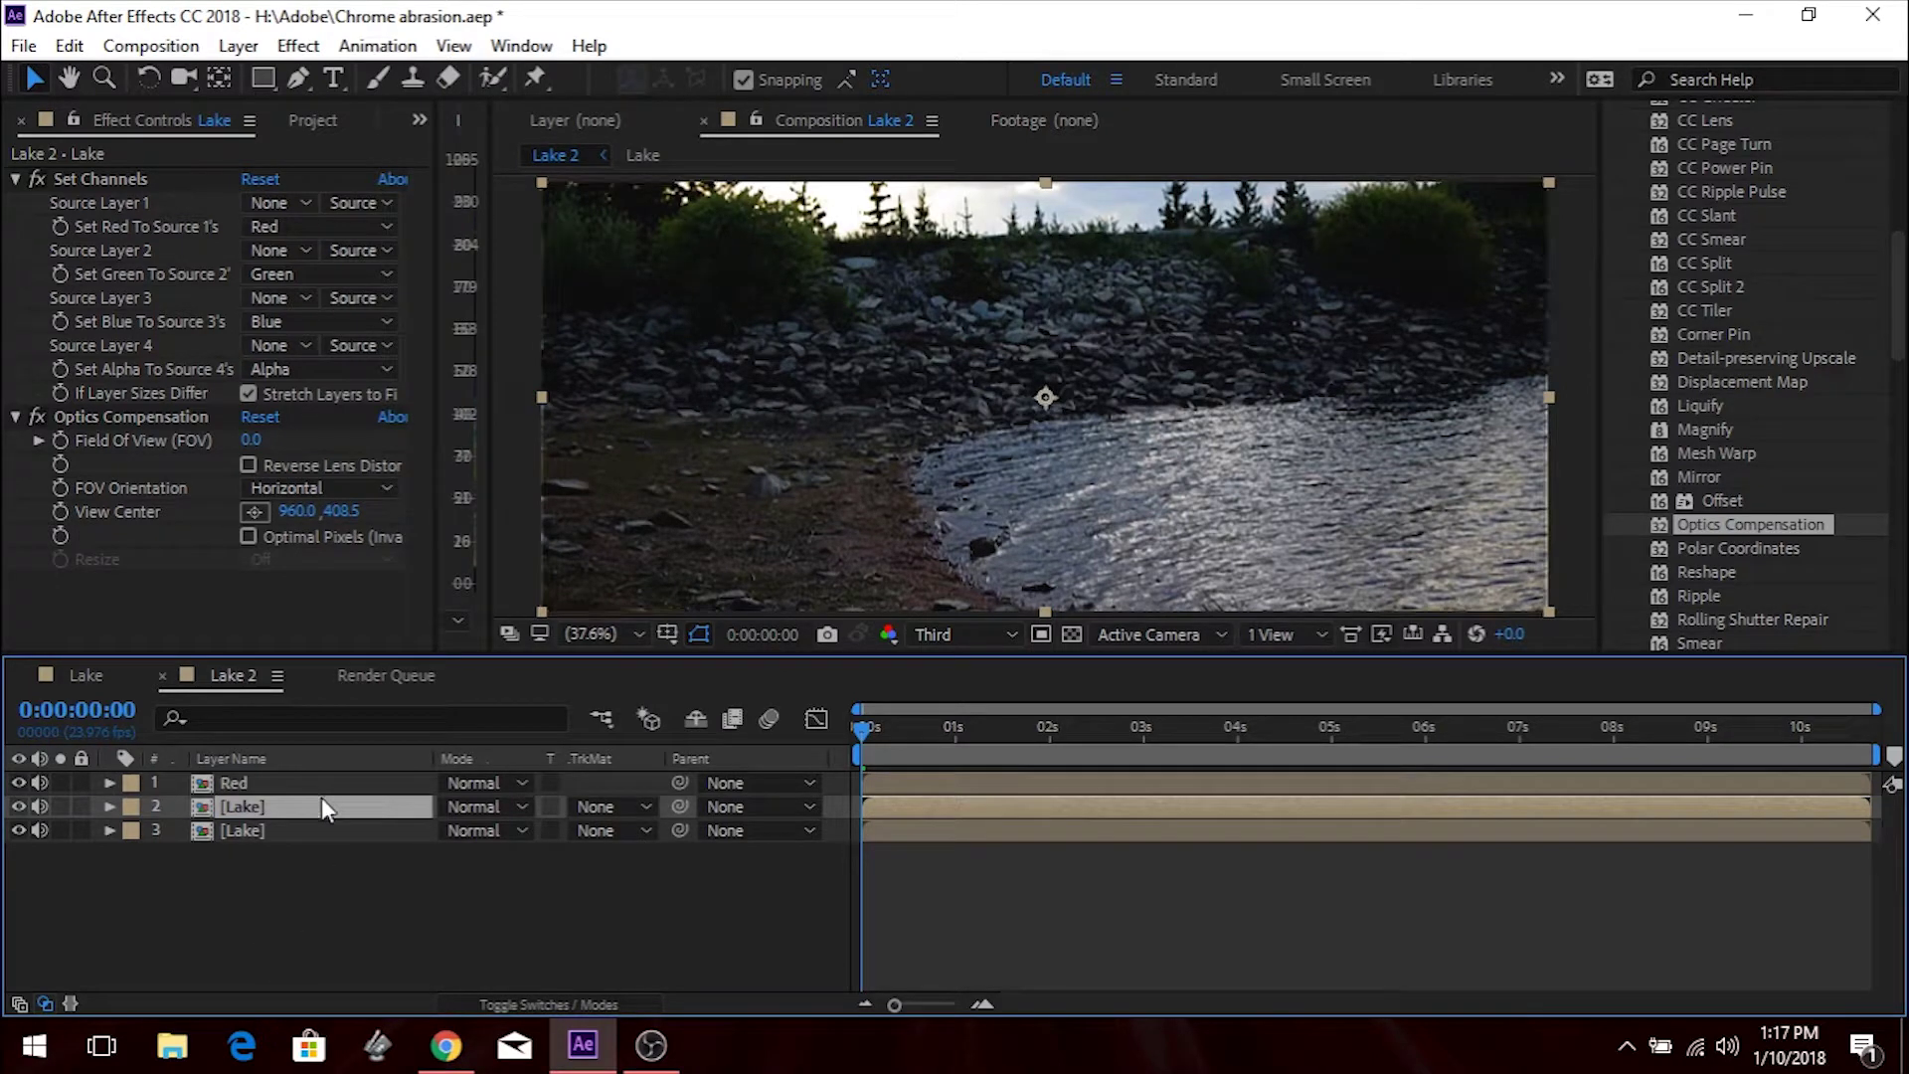
{"action": "key", "text": "Return"}
{"action": "type", "text": "G"}
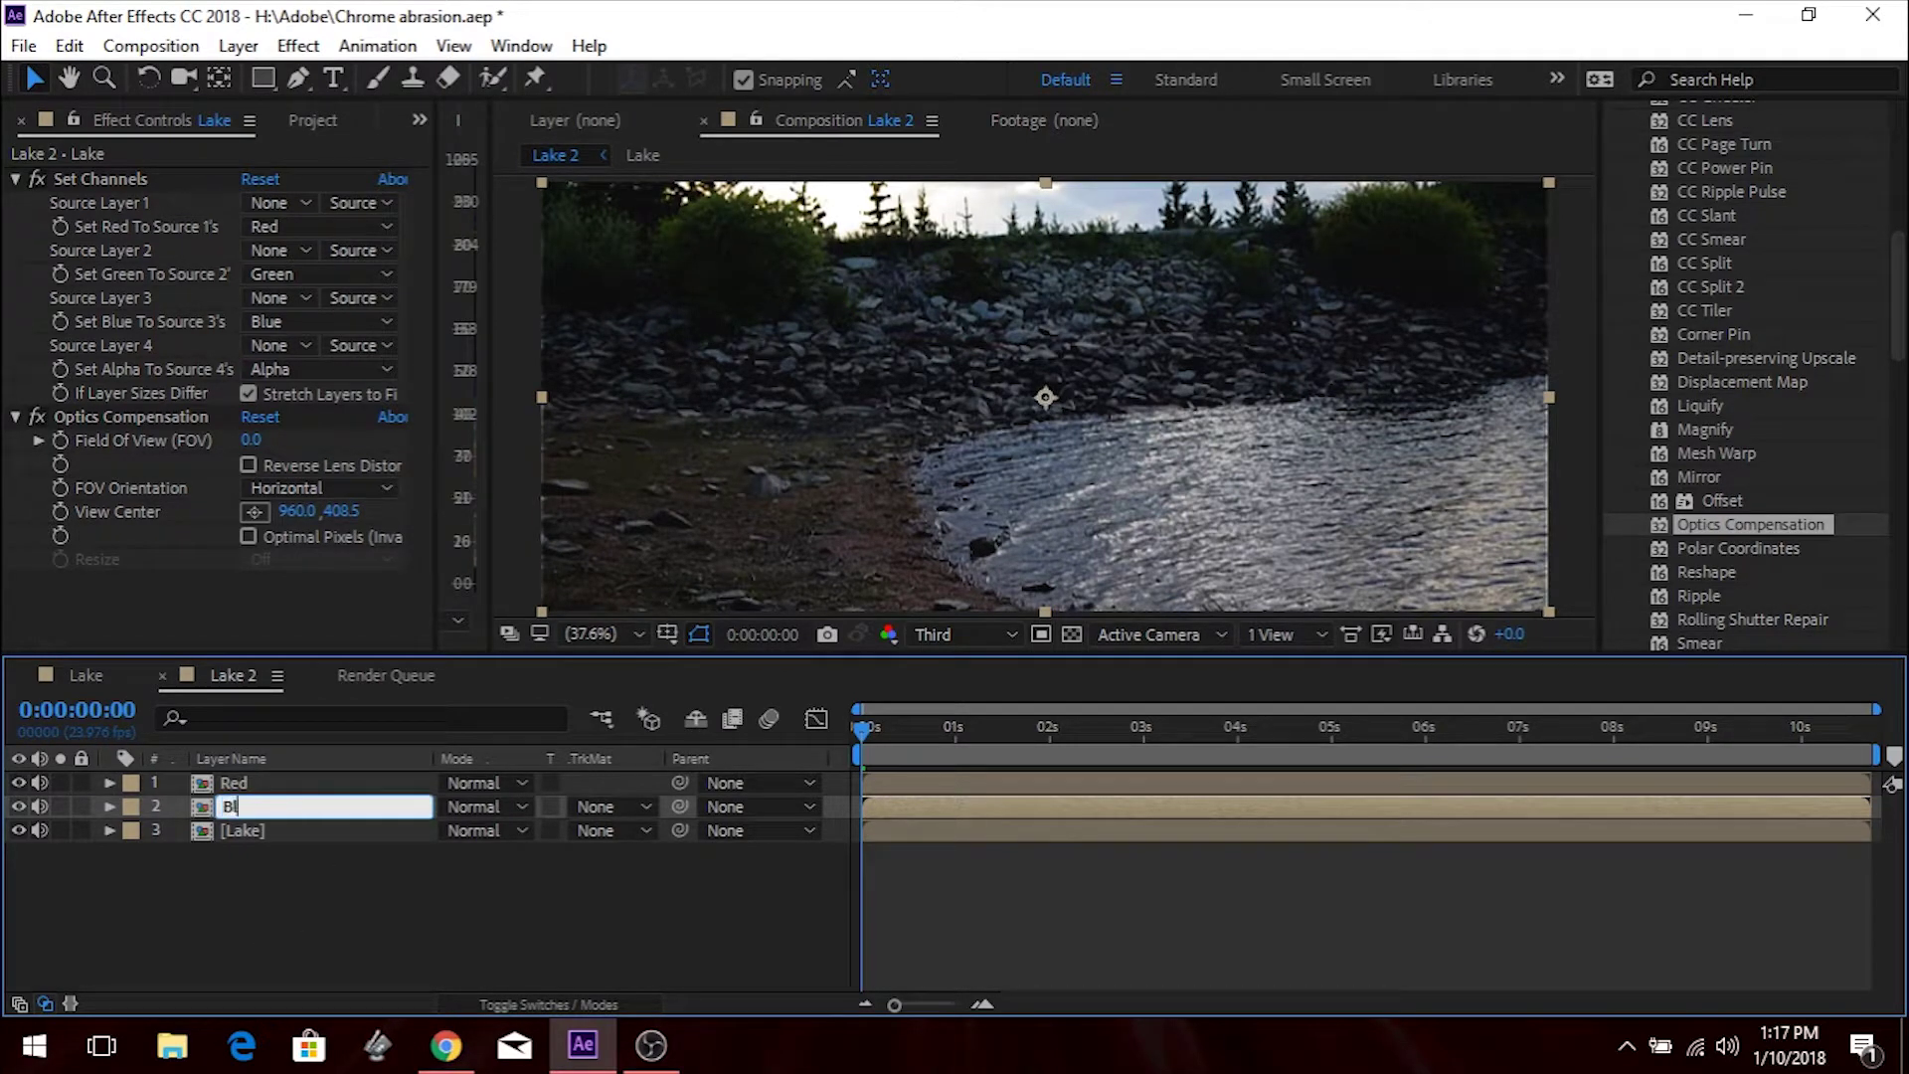
{"action": "type", "text": "reen"}
{"action": "left_click", "coordinate": [246, 832]}
{"action": "key", "text": "Return"}
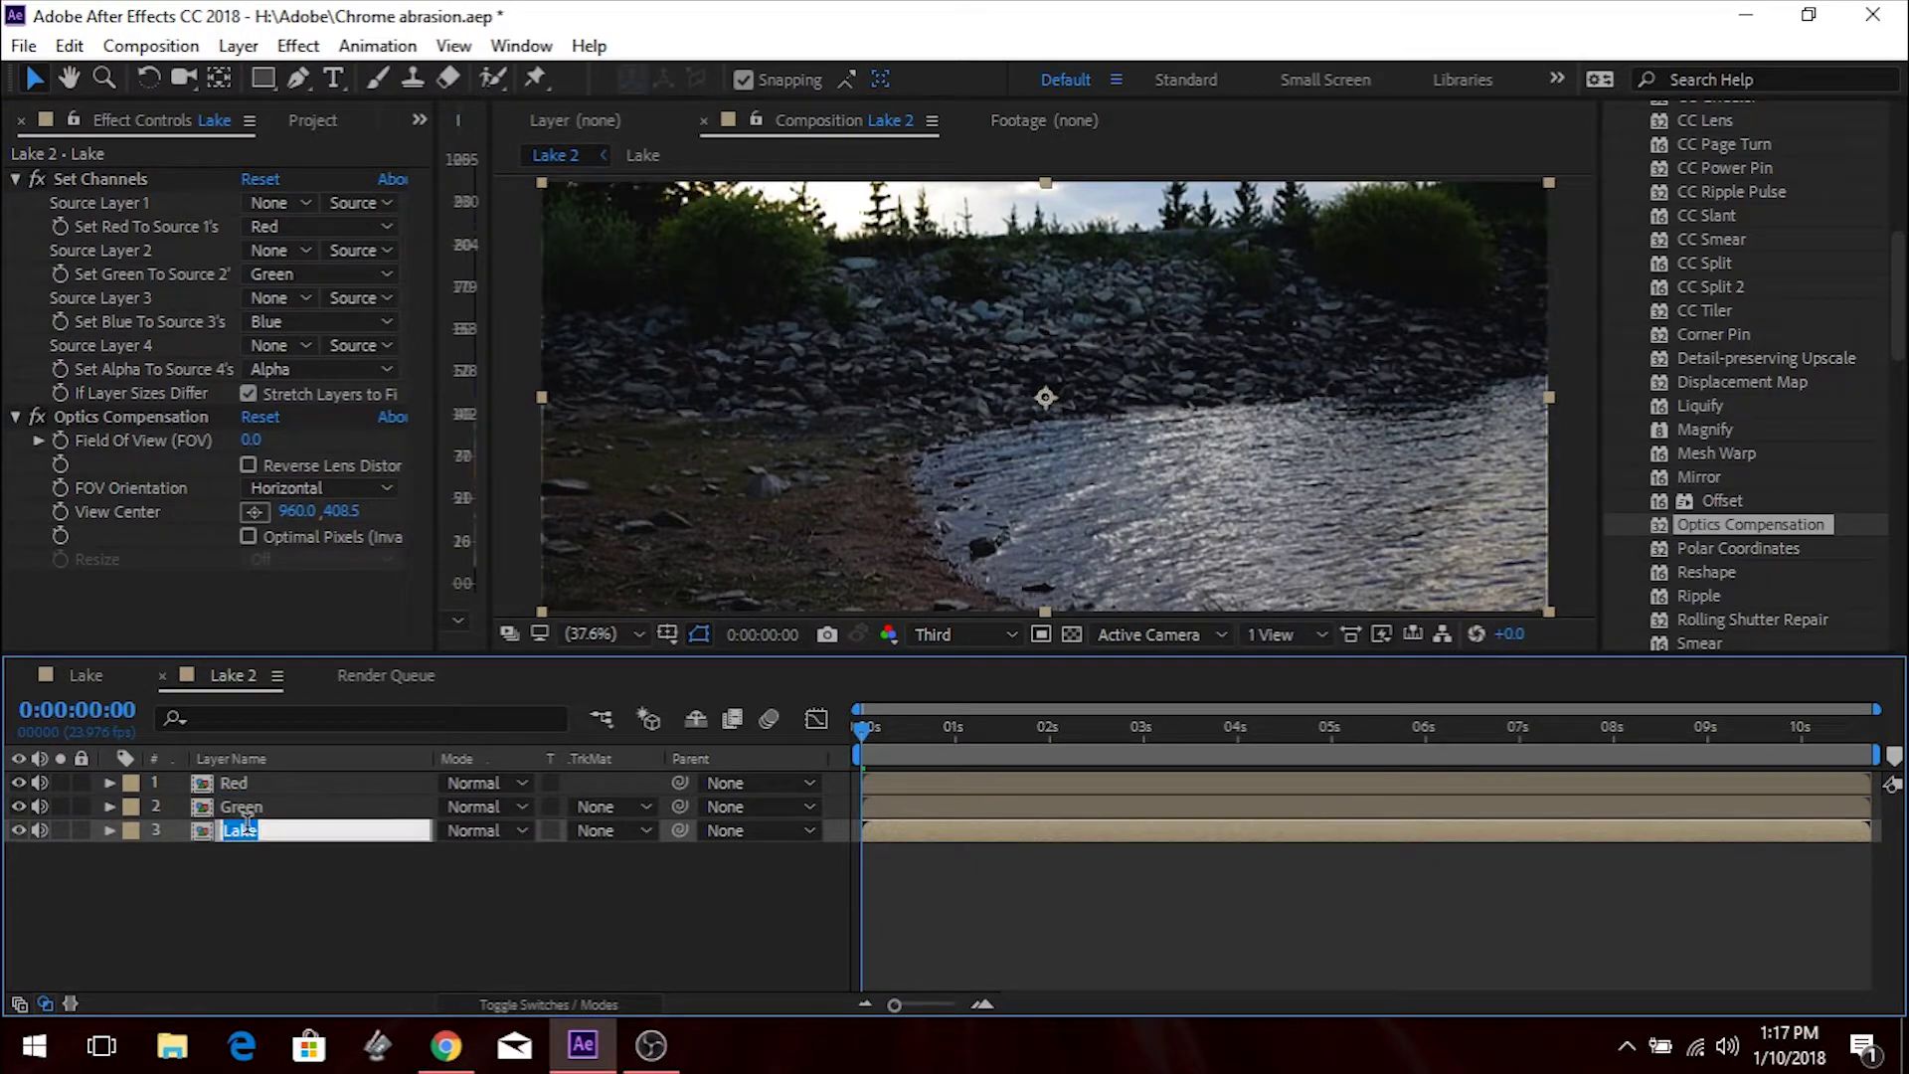
{"action": "type", "text": "Blue"}
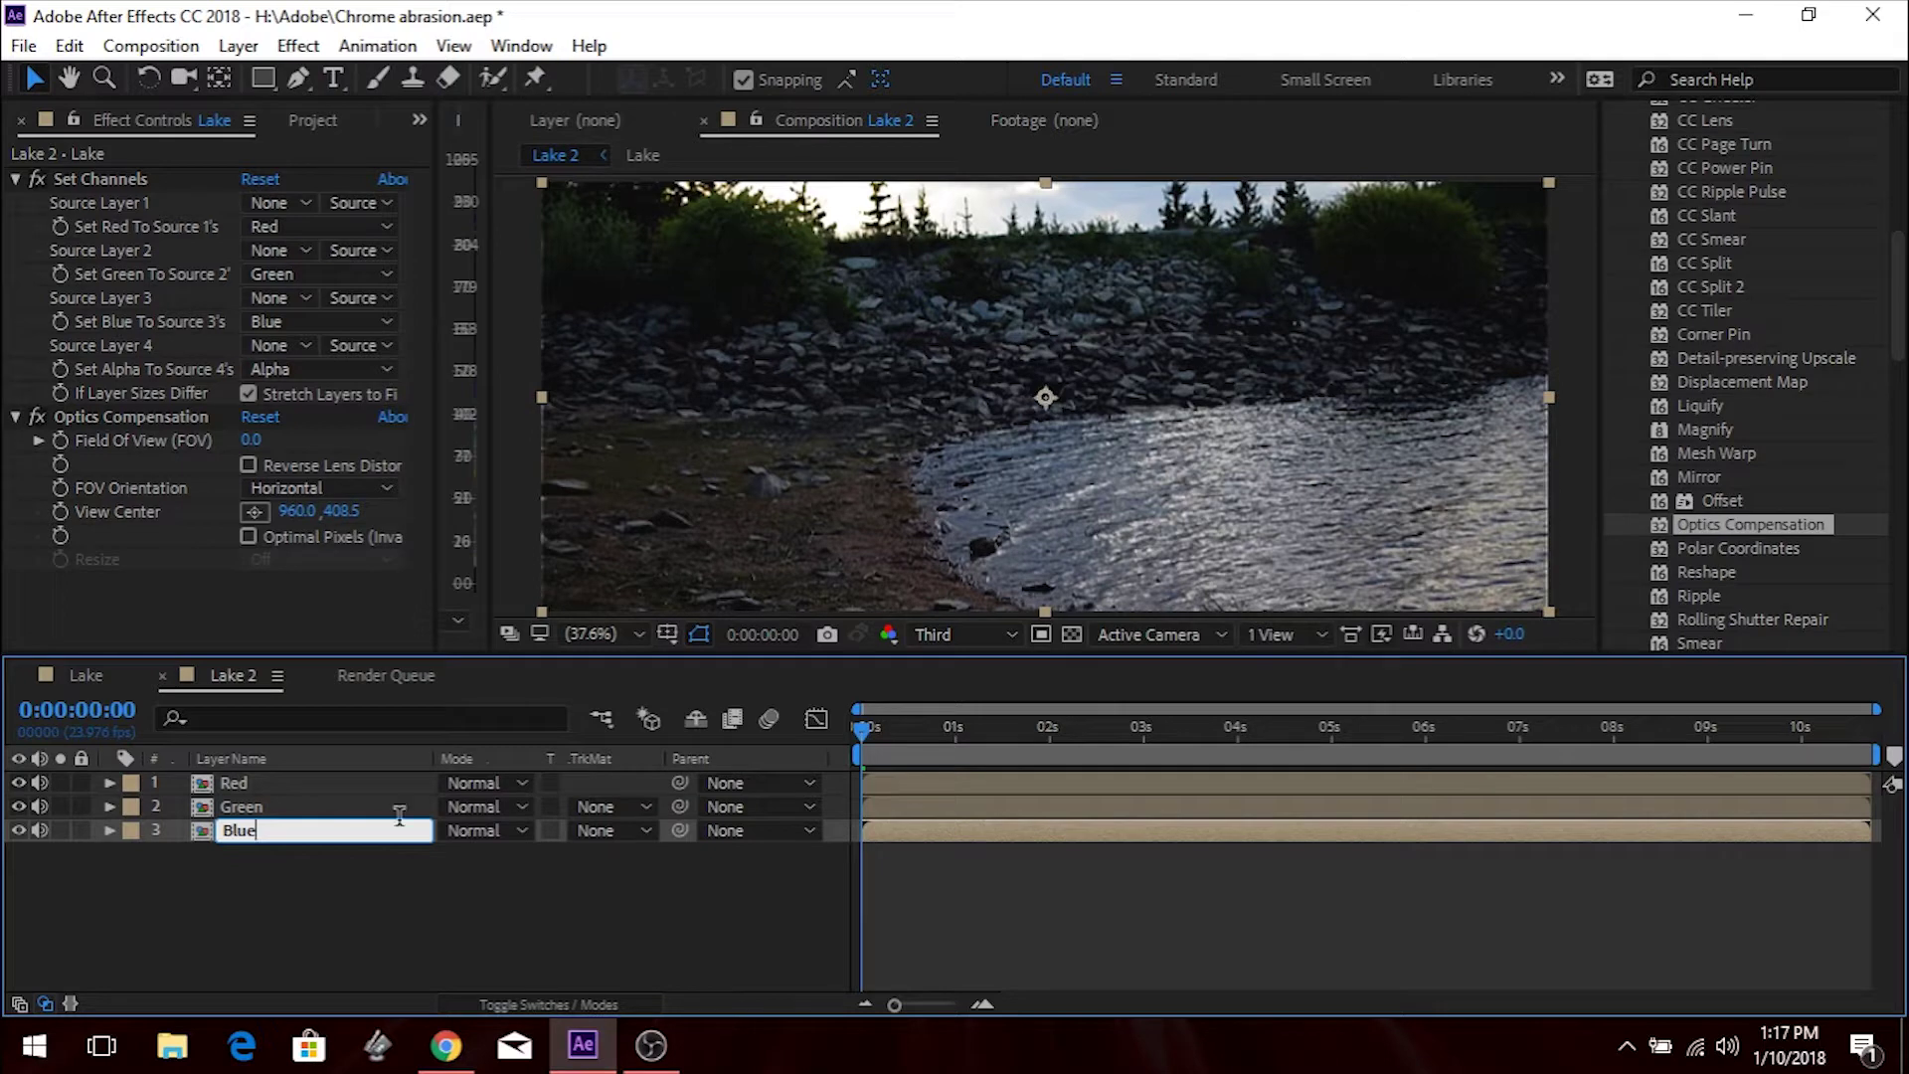
{"action": "key", "text": "Return"}
{"action": "left_click", "coordinate": [312, 895]}
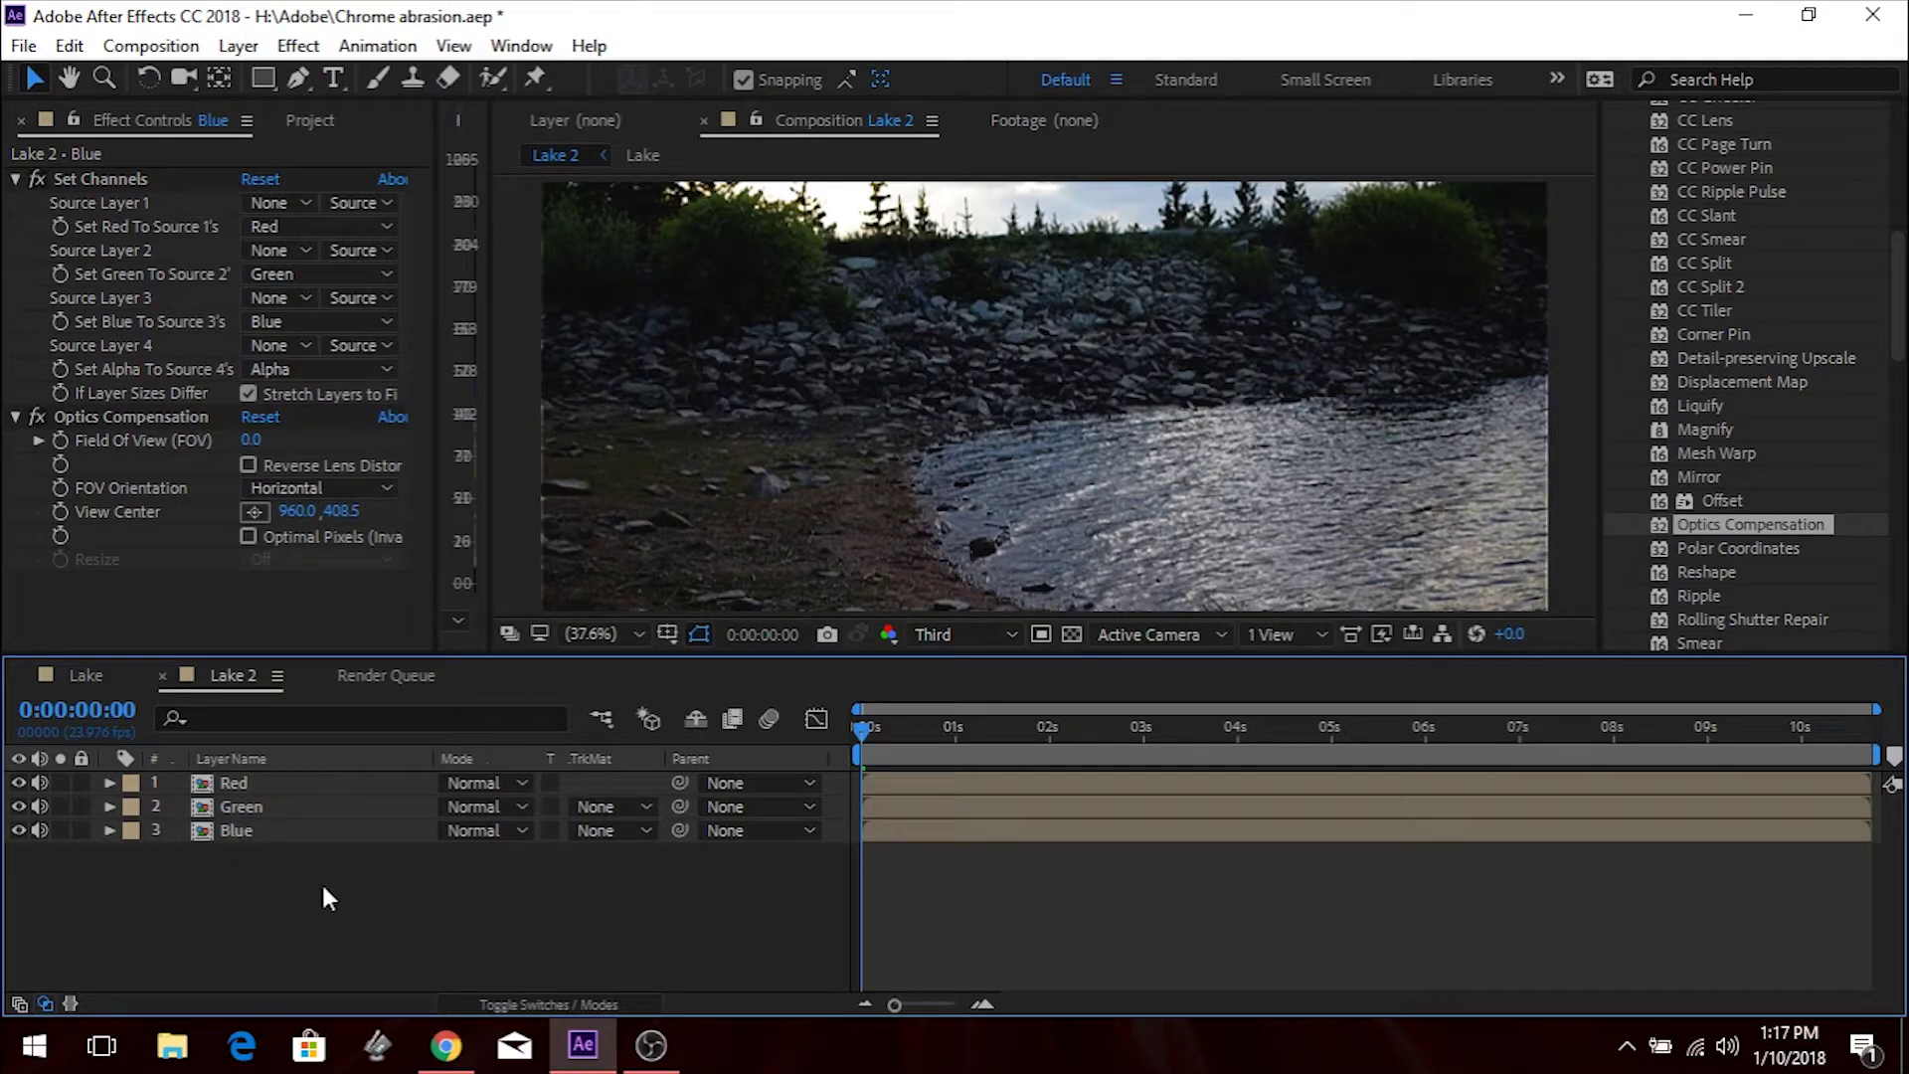
{"action": "left_click", "coordinate": [227, 781]}
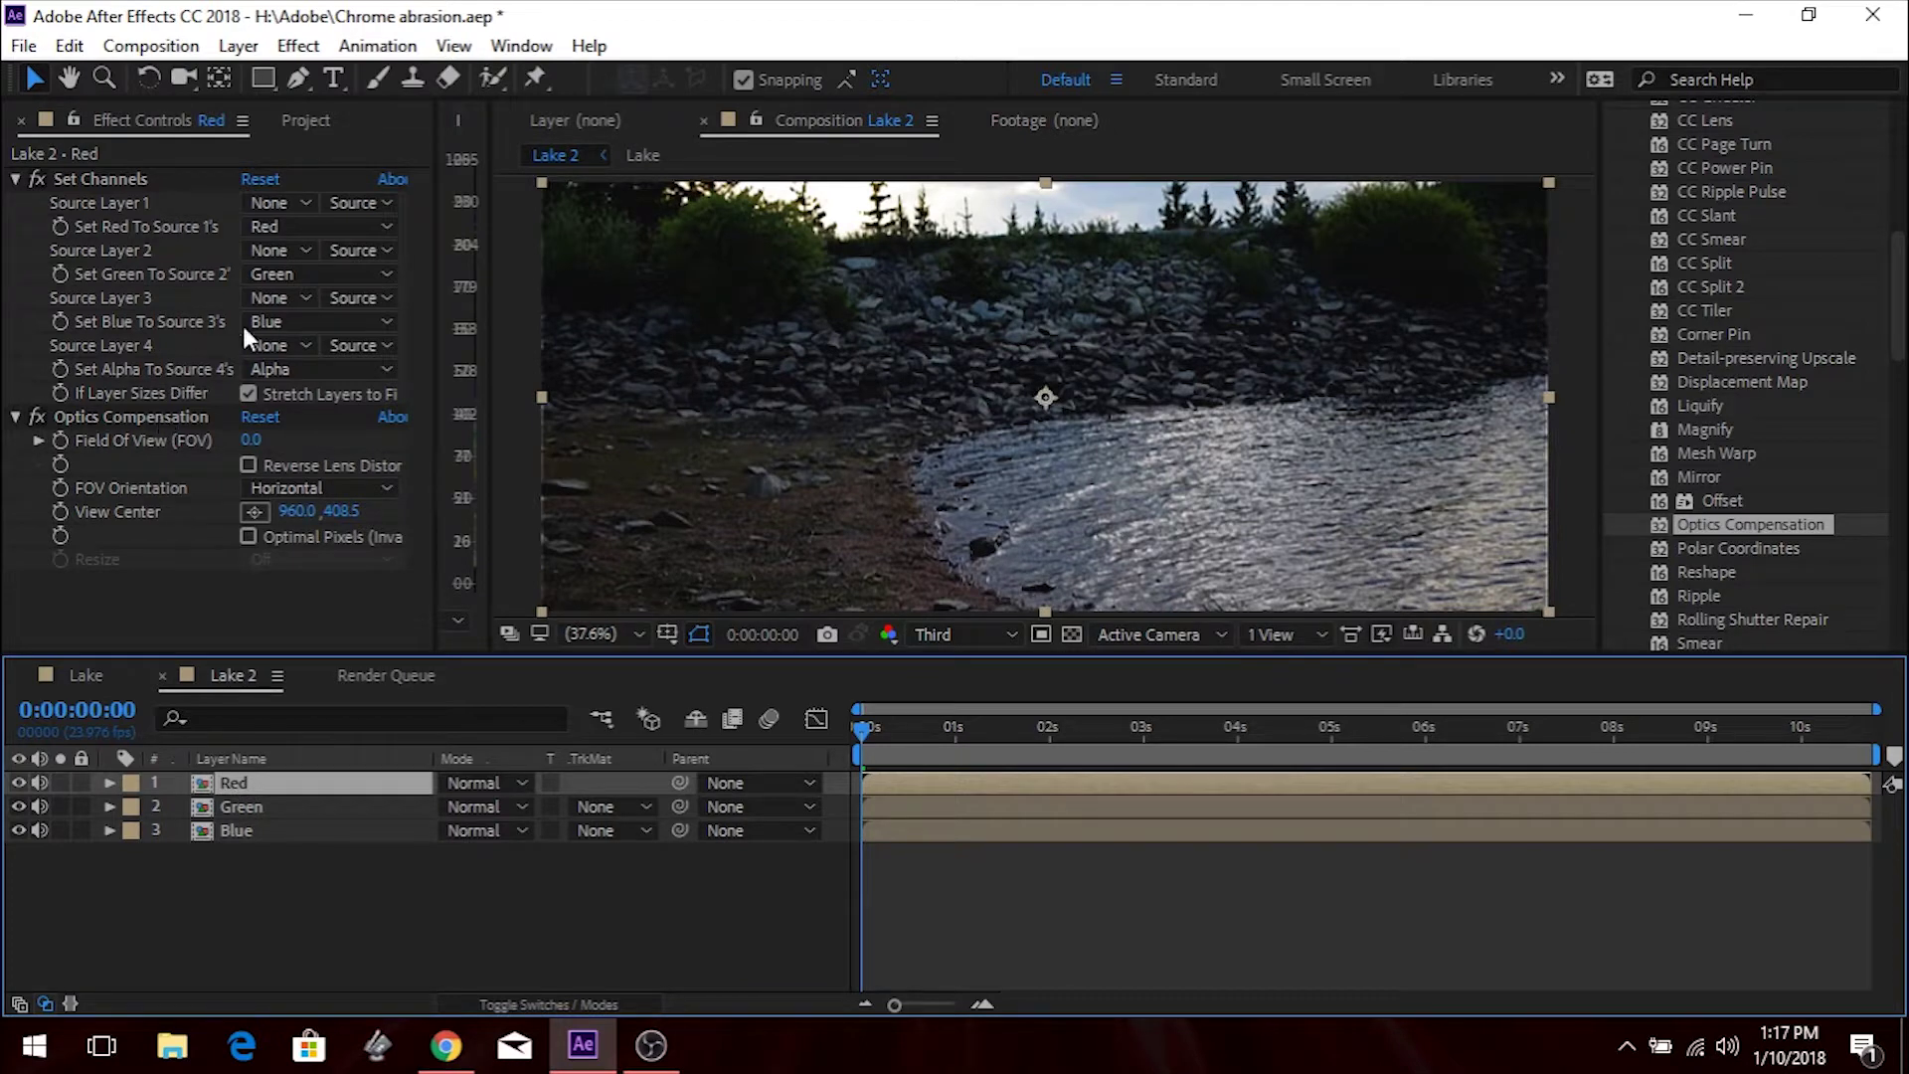
Set the Red layer's Set Channels green and blue sources to Off.
{"action": "left_click", "coordinate": [343, 280]}
{"action": "left_click", "coordinate": [349, 583]}
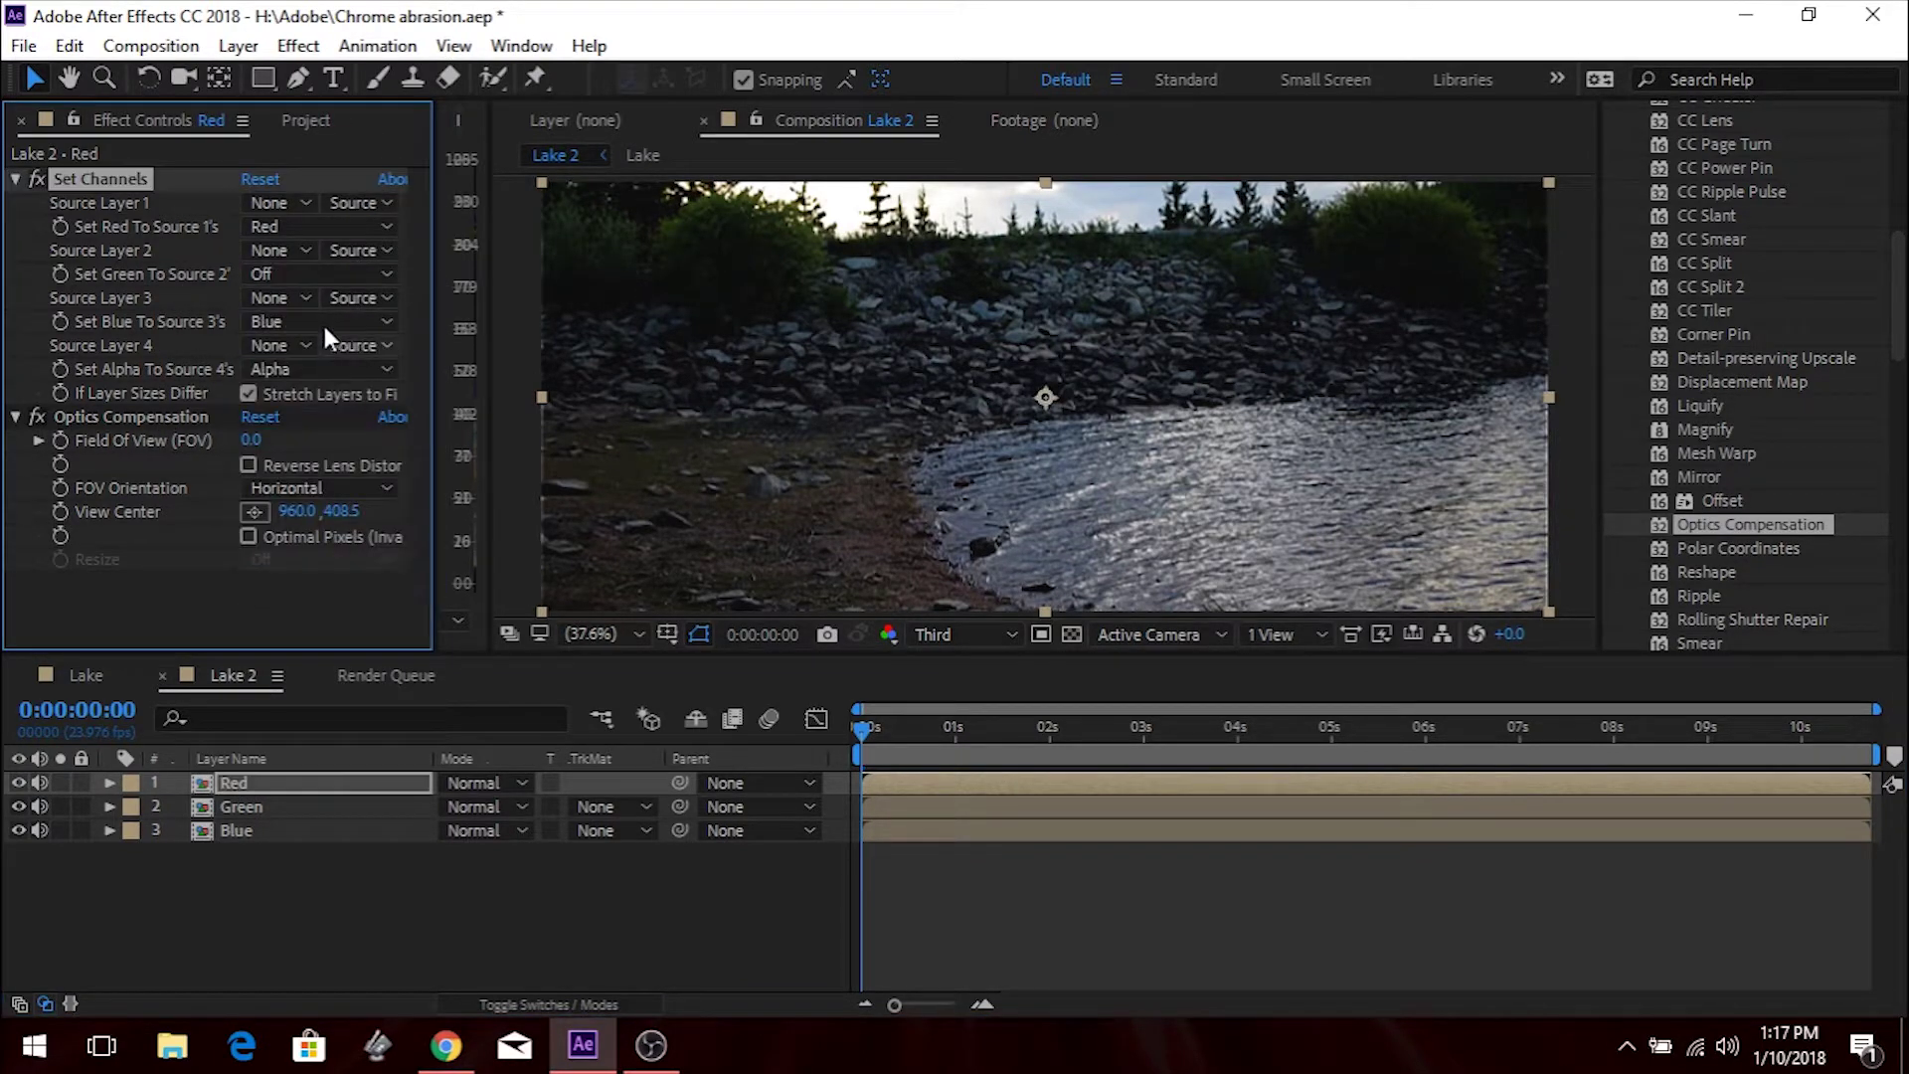
{"action": "left_click", "coordinate": [325, 321]}
{"action": "left_click", "coordinate": [282, 630]}
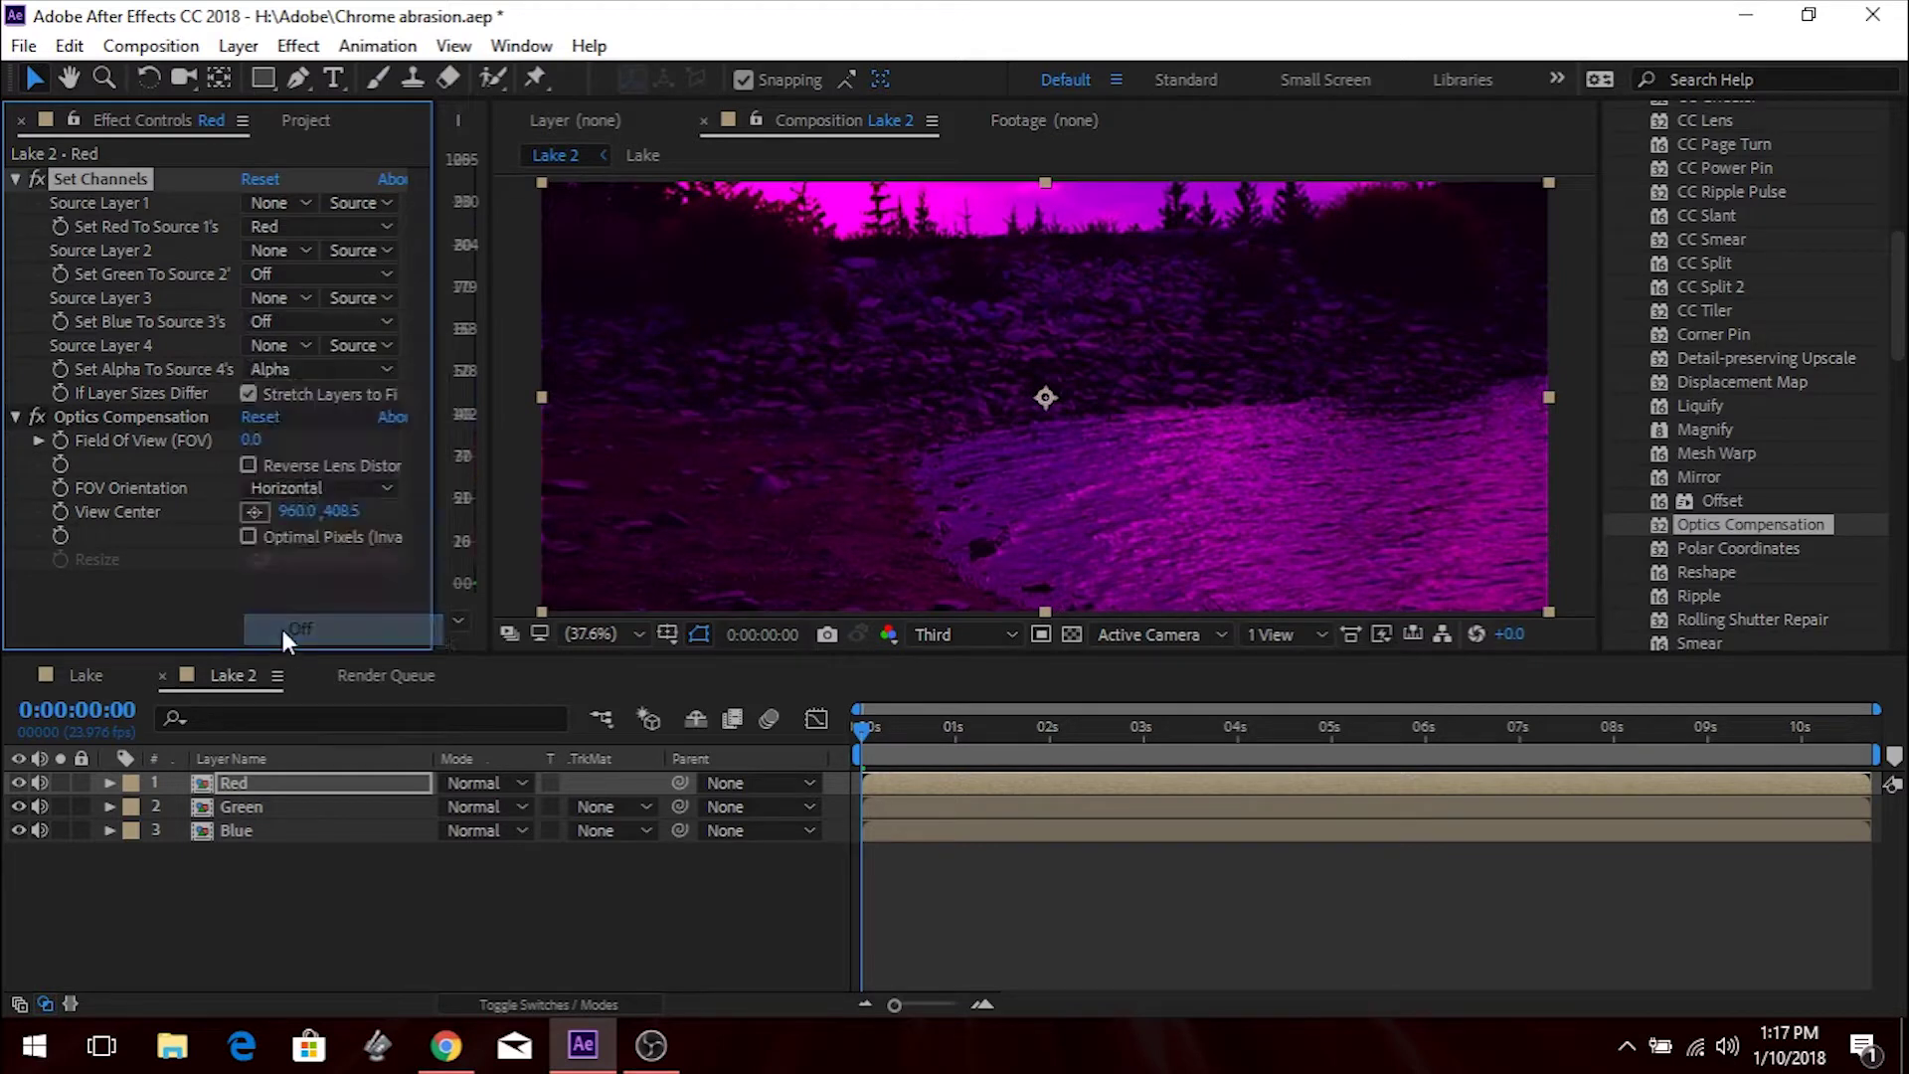
Set the Green layer's Set Channels red and blue sources to Off.
{"action": "left_click", "coordinate": [277, 809]}
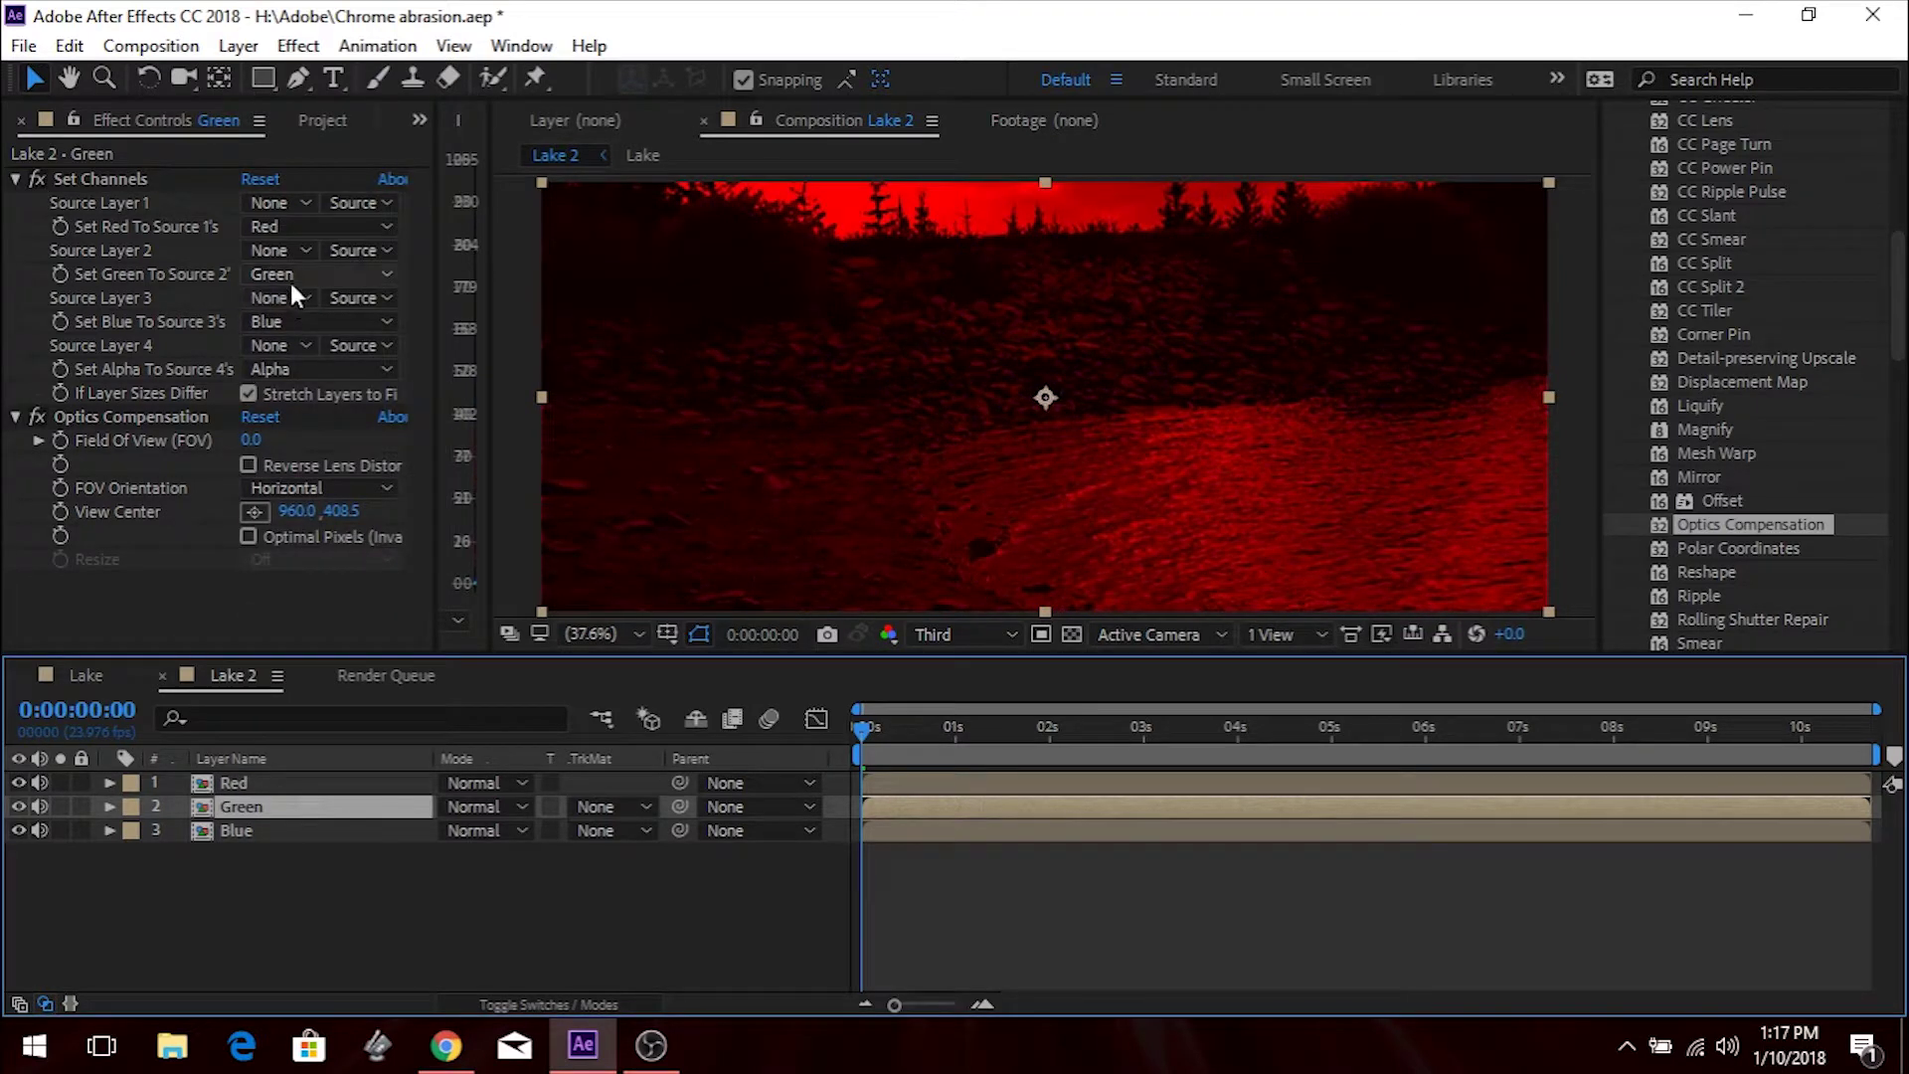
{"action": "left_click", "coordinate": [320, 225]}
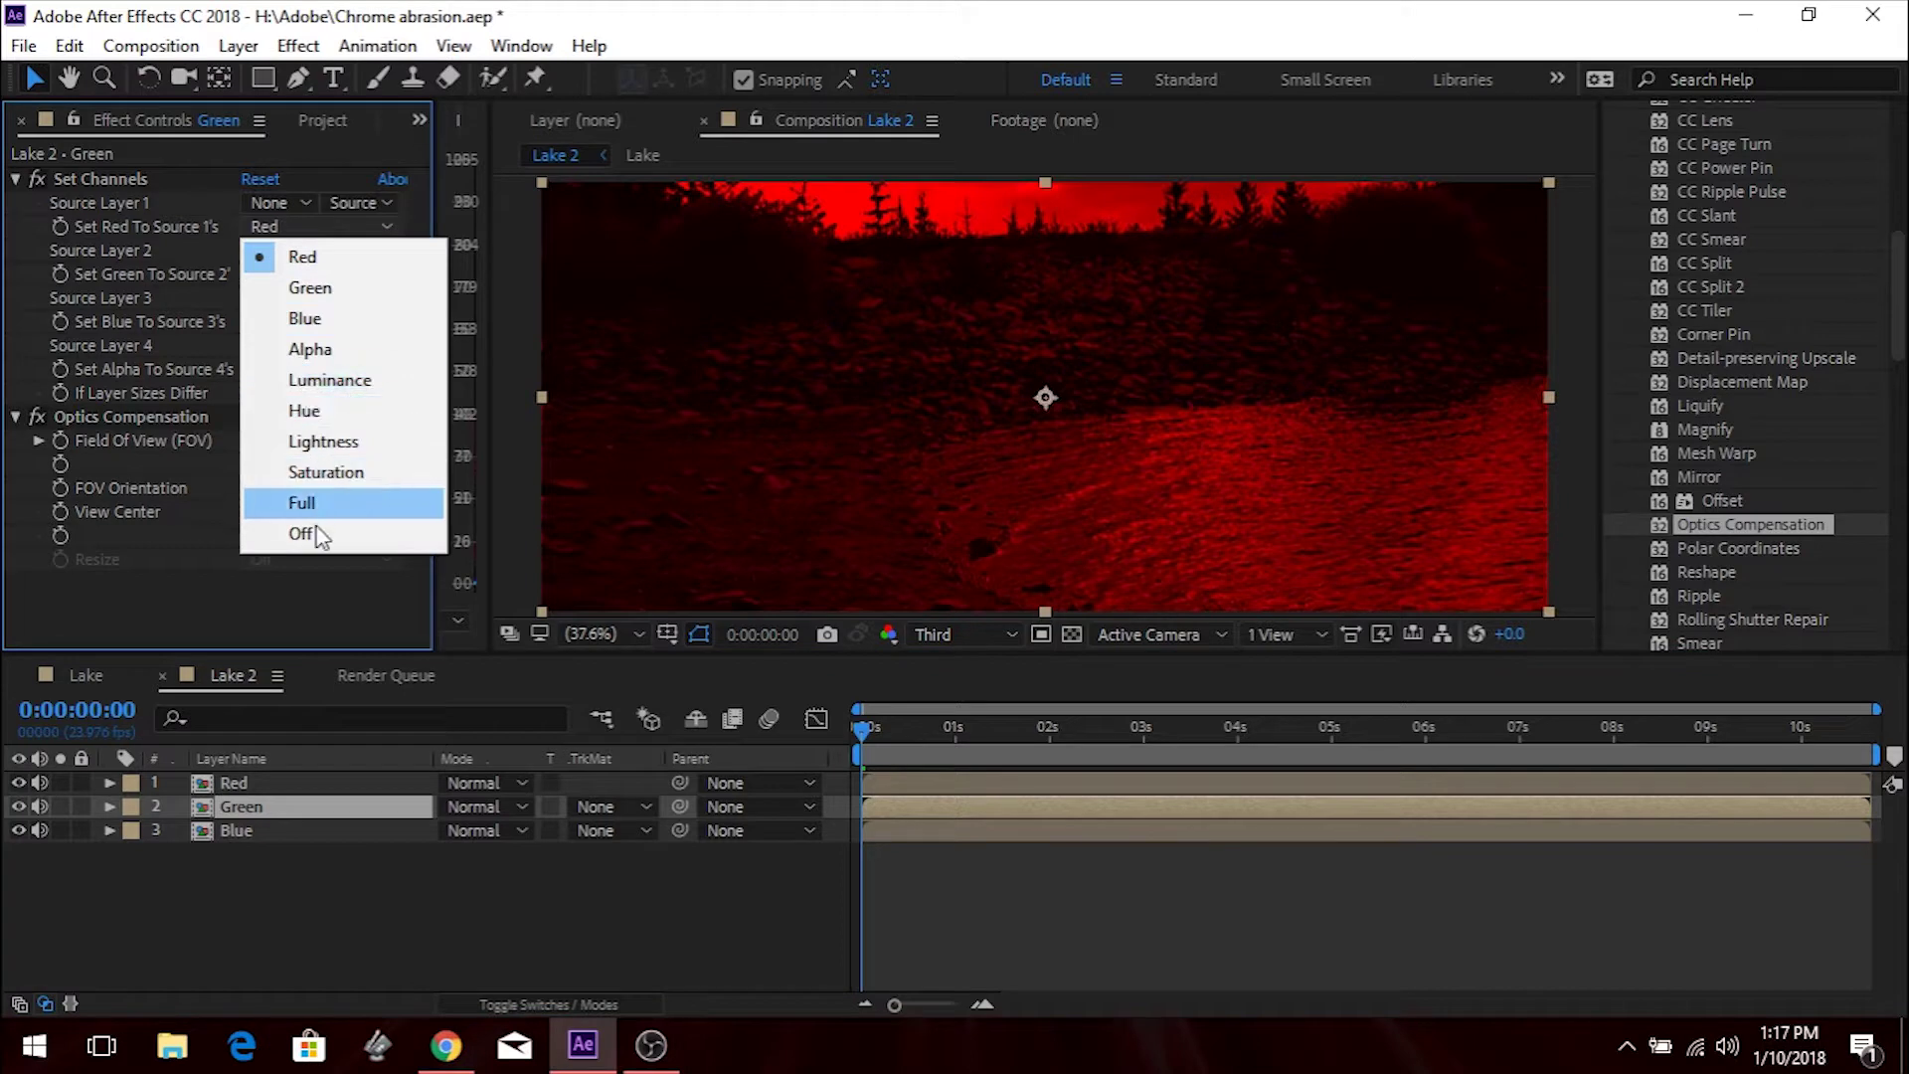
{"action": "left_click", "coordinate": [300, 533]}
{"action": "left_click", "coordinate": [353, 325]}
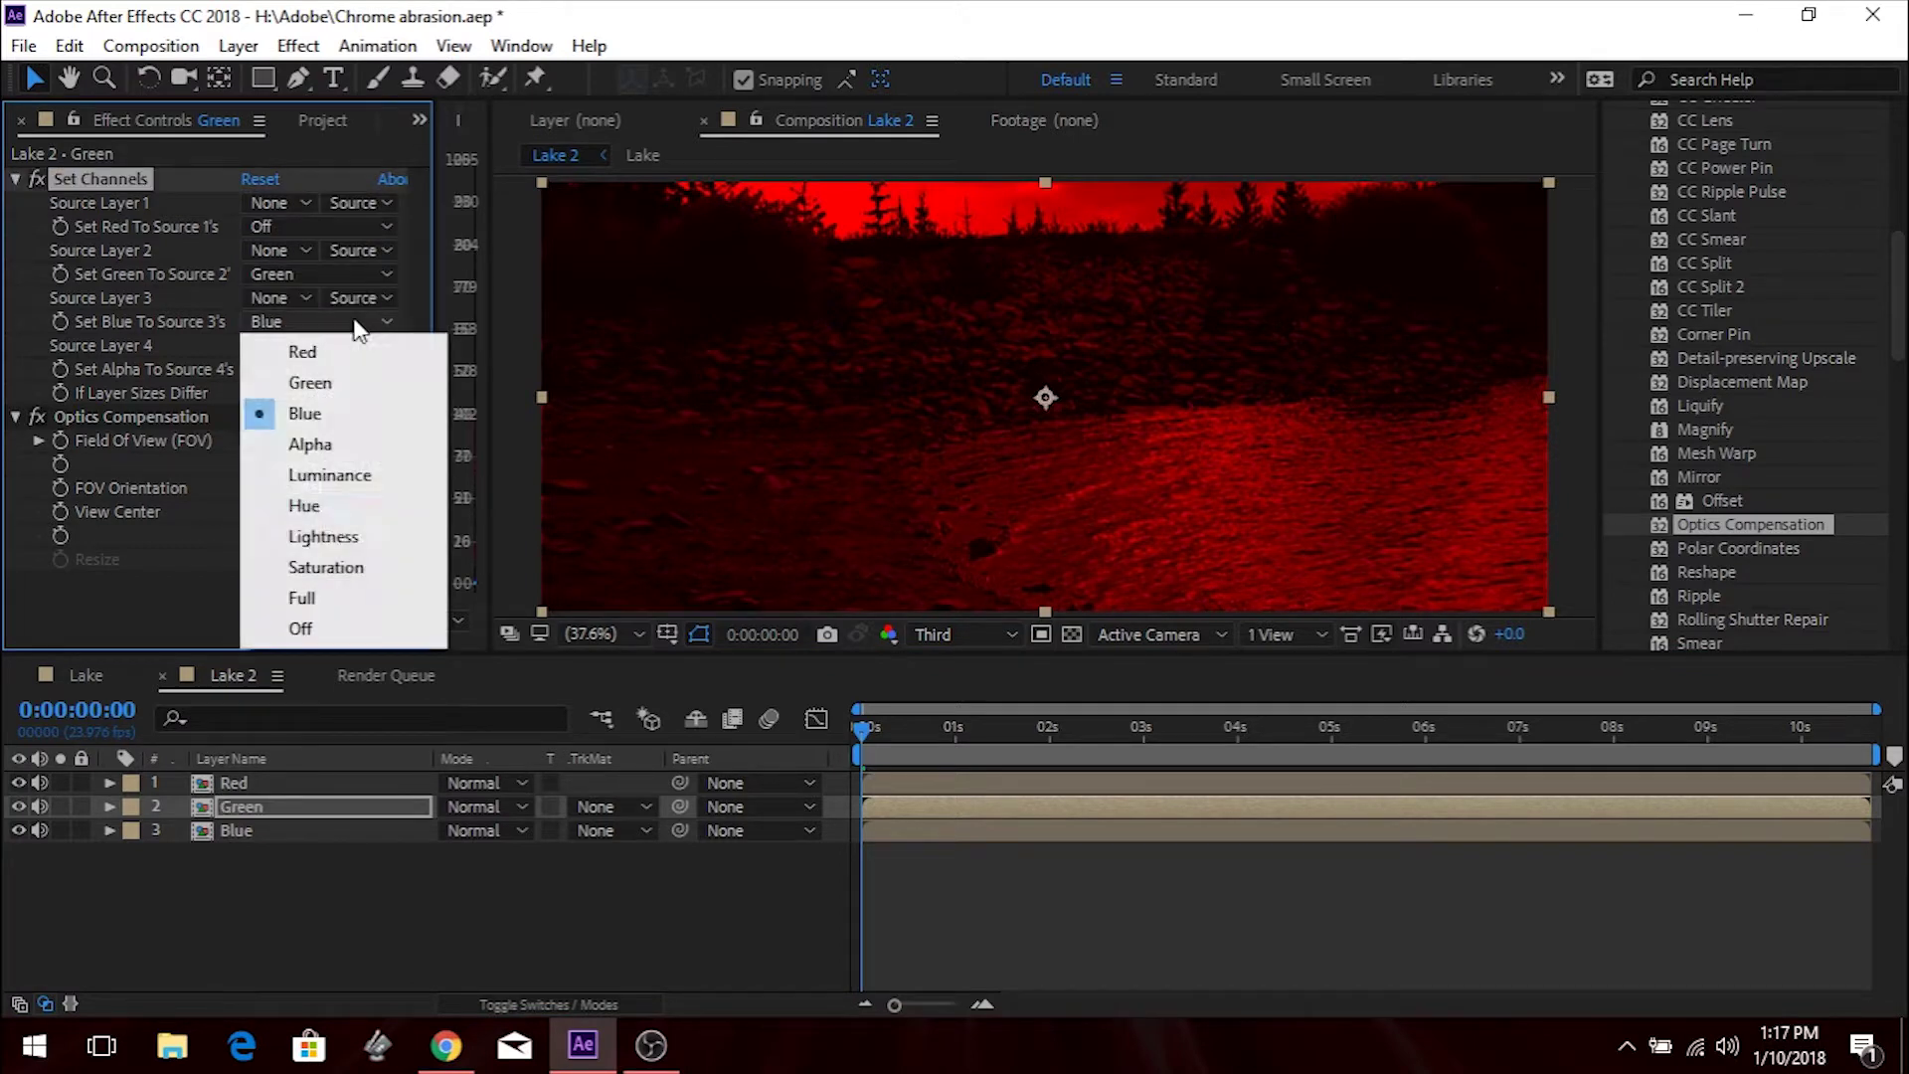
{"action": "left_click", "coordinate": [318, 628]}
Set the Blue layer's Set Channels red and green sources to Off.
{"action": "left_click", "coordinate": [284, 833]}
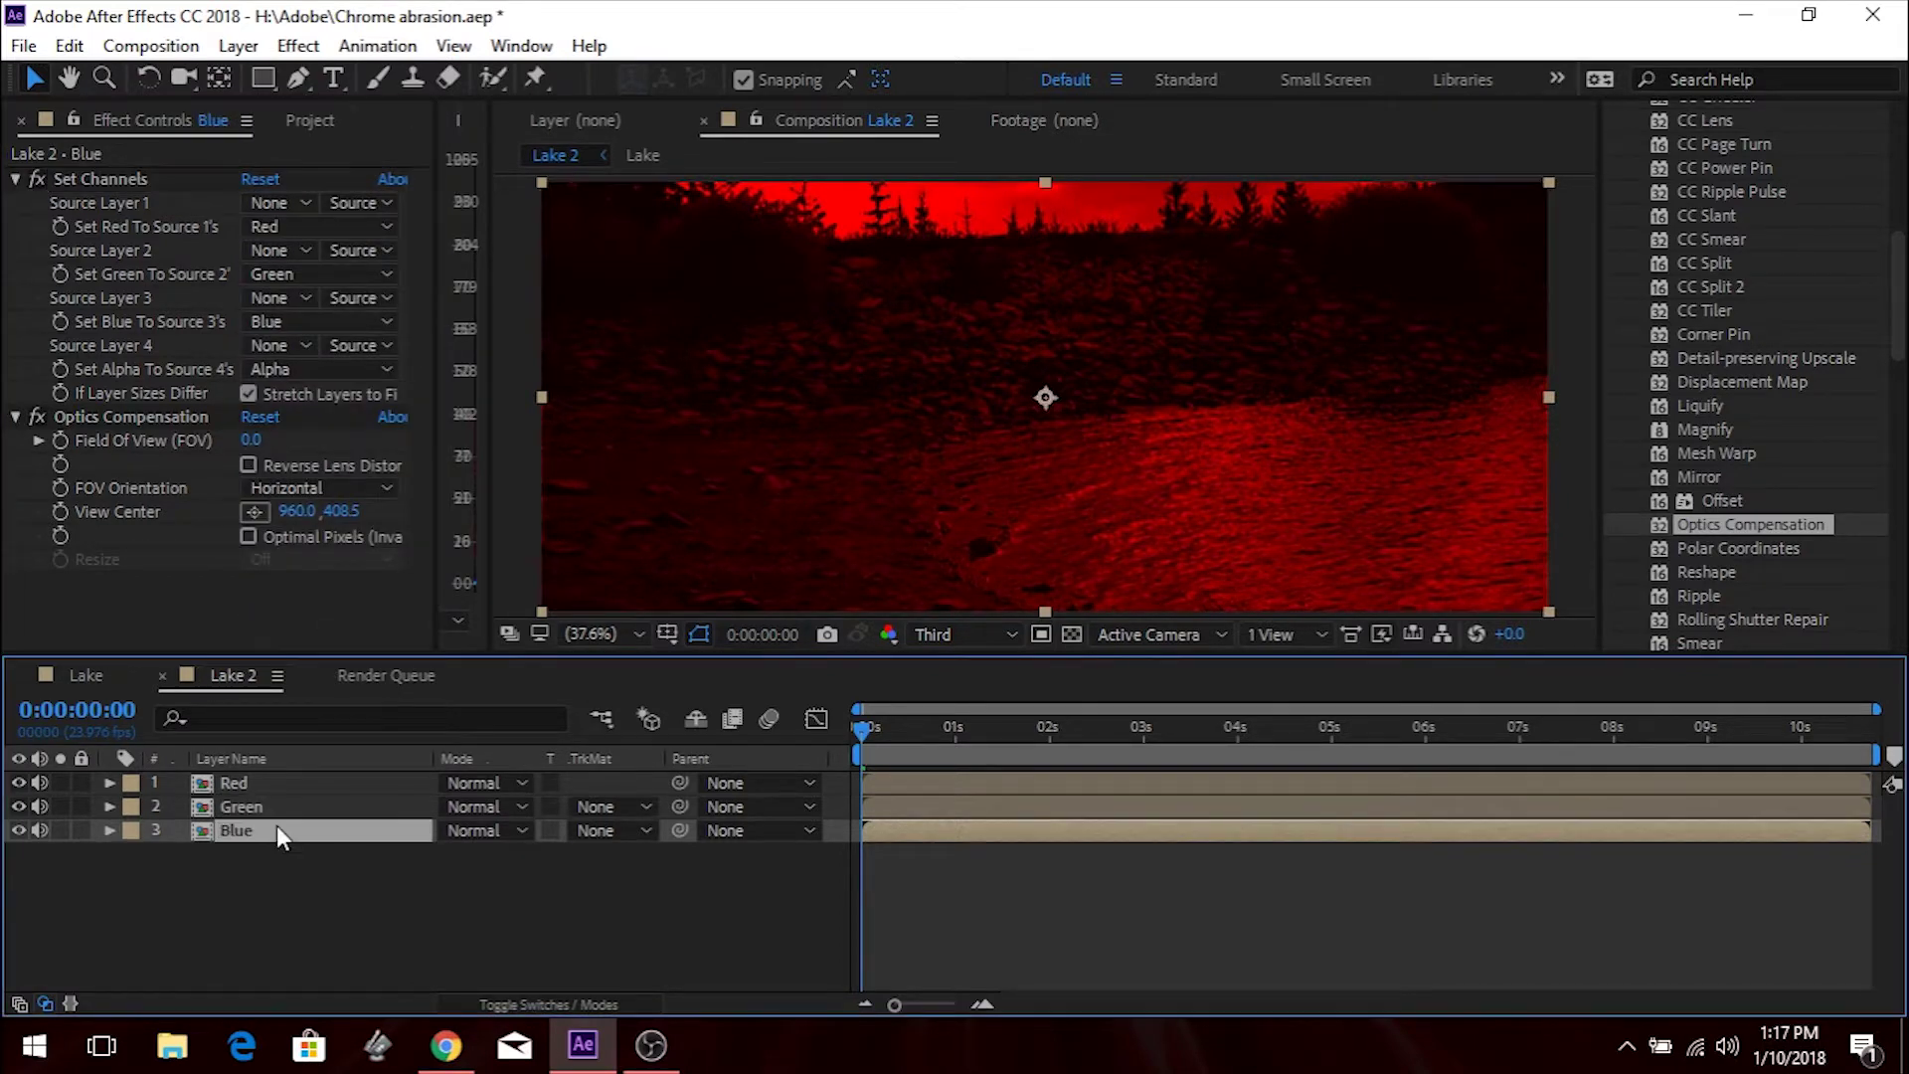
{"action": "left_click", "coordinate": [344, 228]}
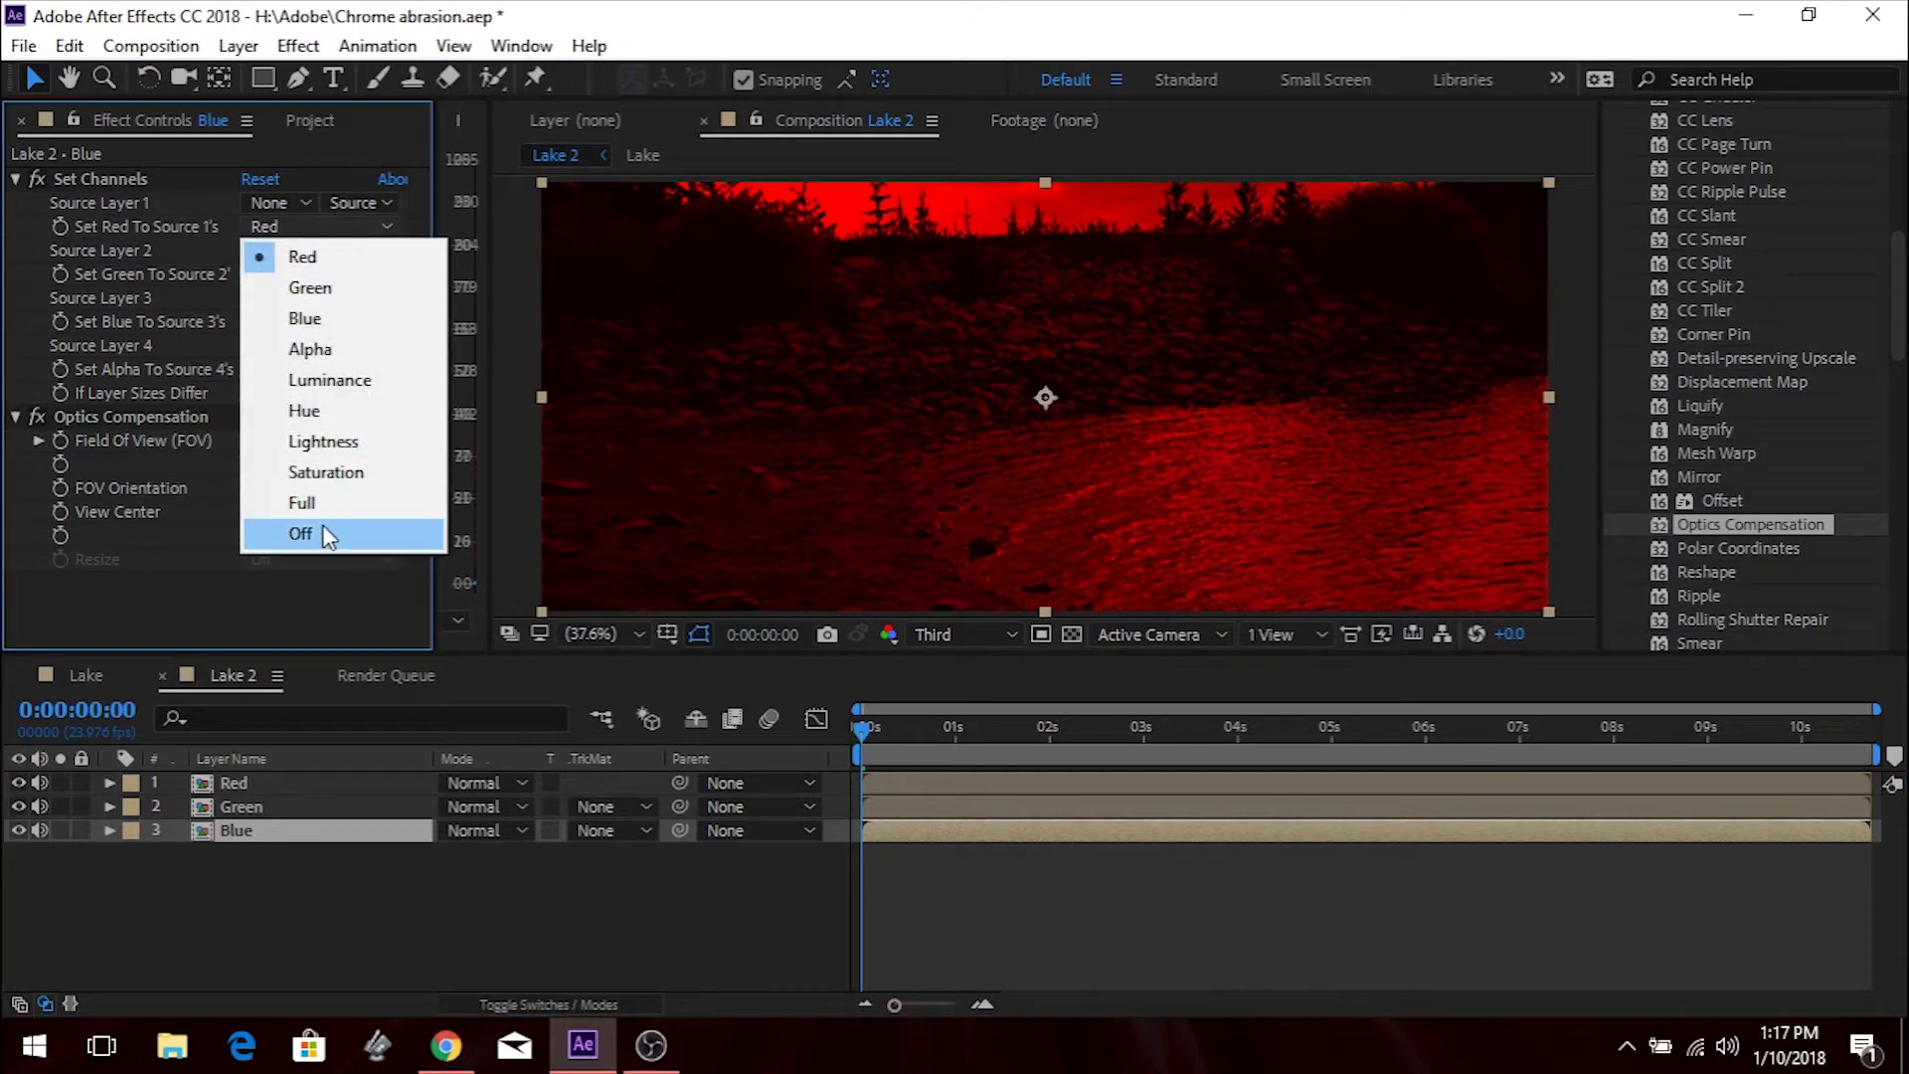
{"action": "left_click", "coordinate": [325, 533]}
{"action": "left_click", "coordinate": [342, 268]}
{"action": "left_click", "coordinate": [324, 575]}
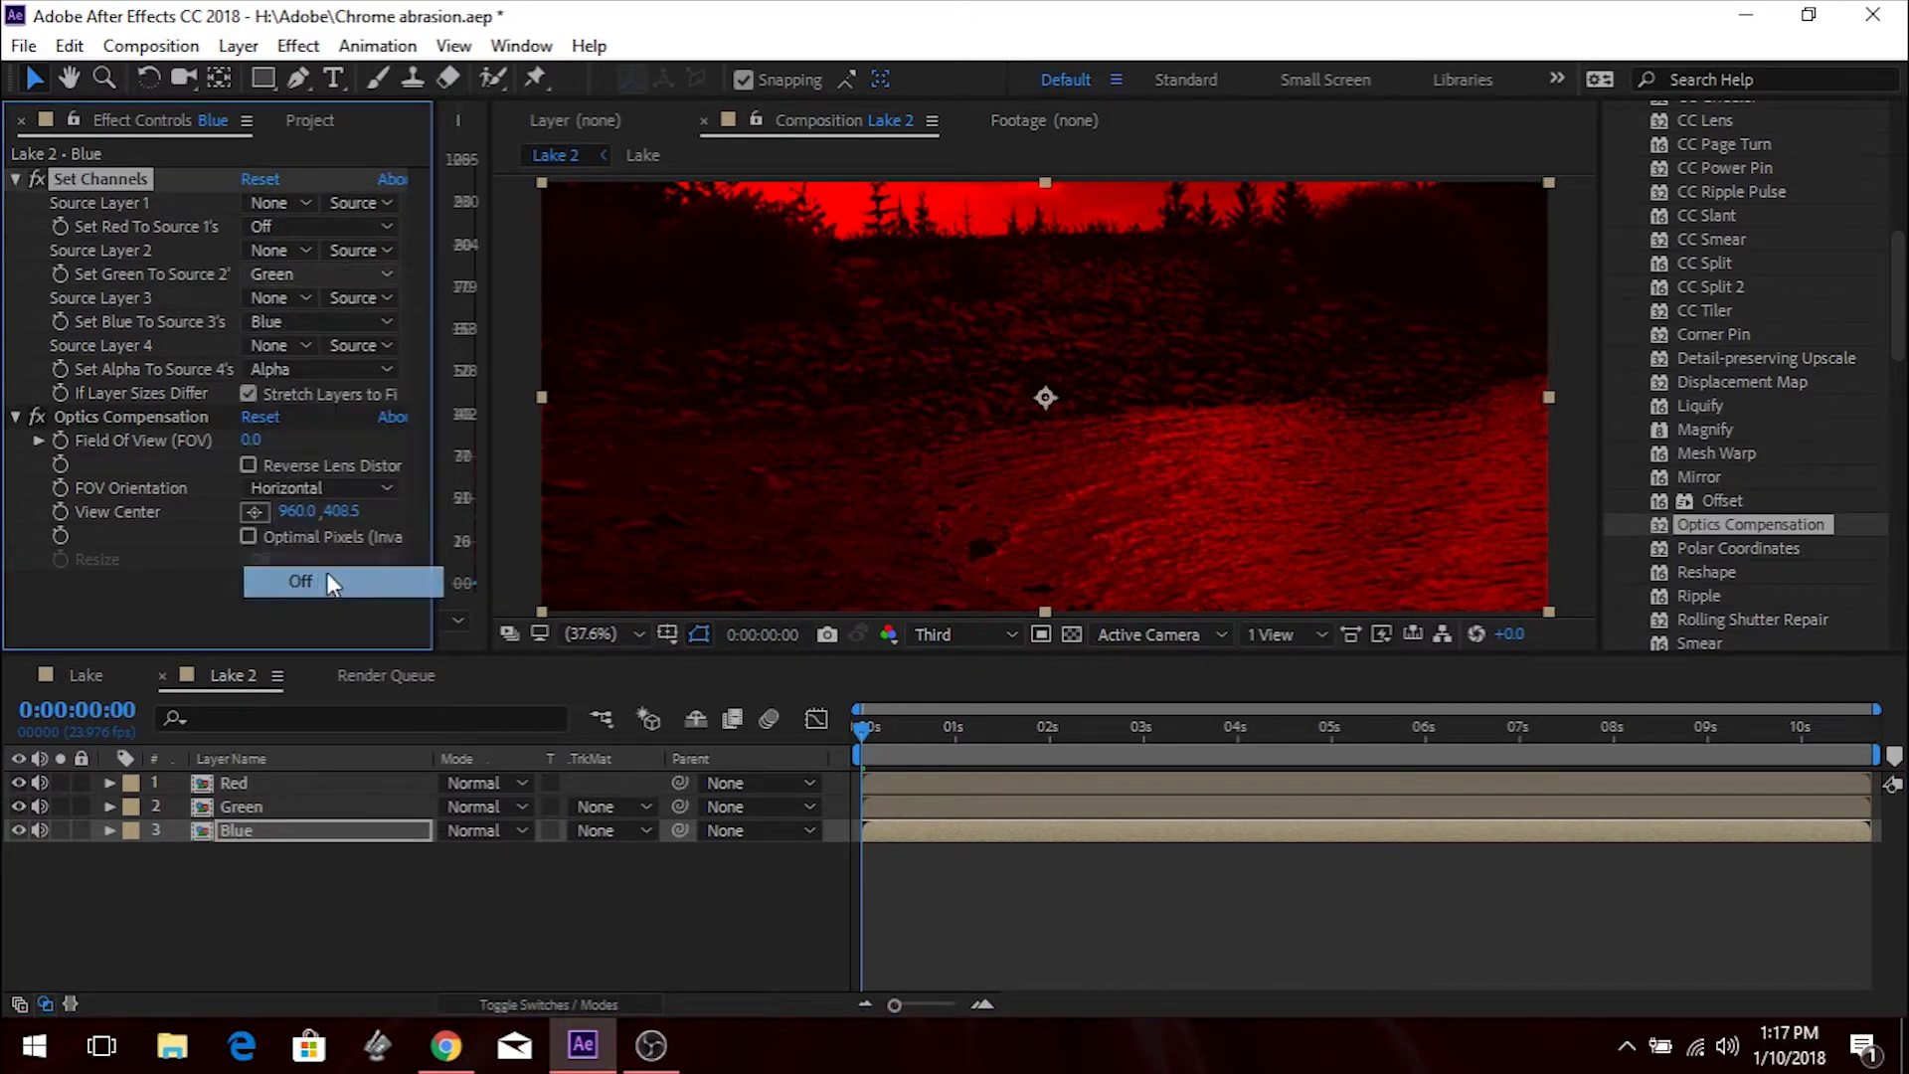
{"action": "left_click", "coordinate": [352, 783]}
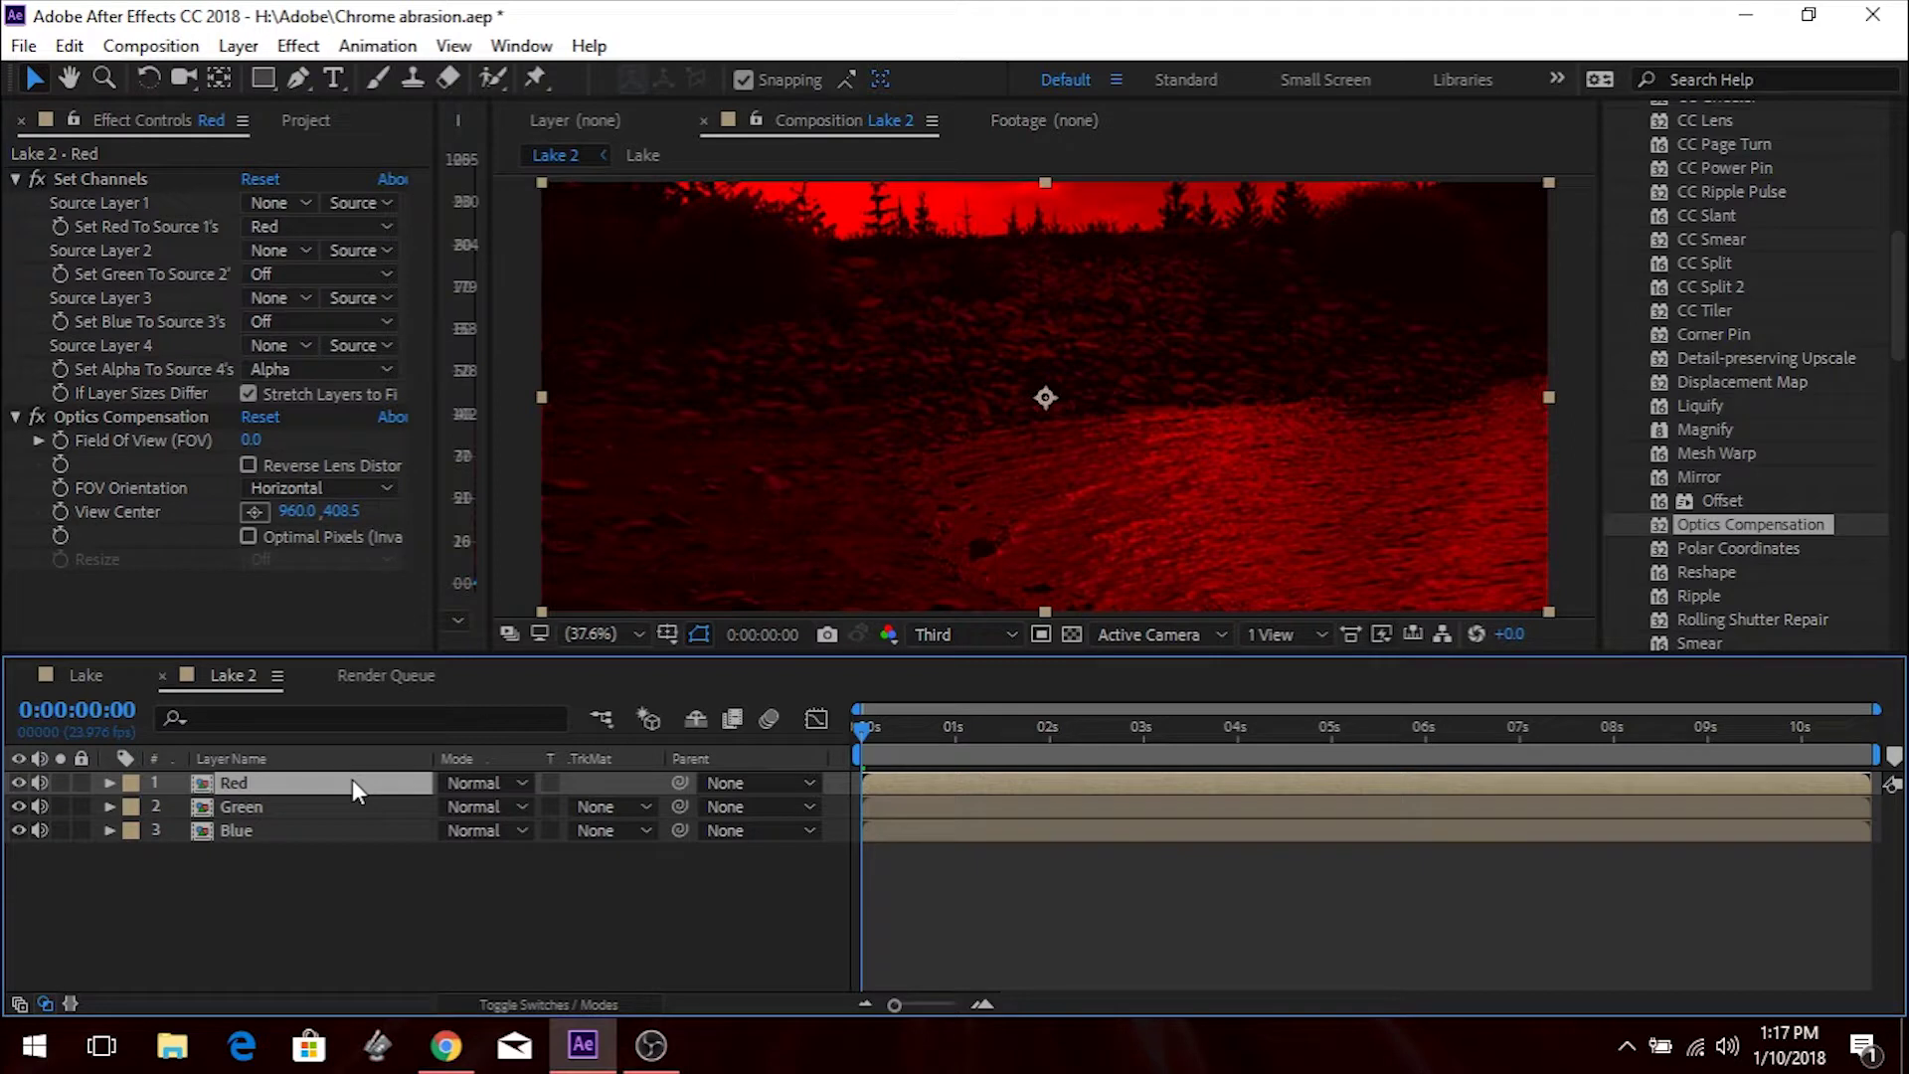
Switch the Red, Green and Blue layers' Mode column to Add.
{"action": "left_click", "coordinate": [453, 788]}
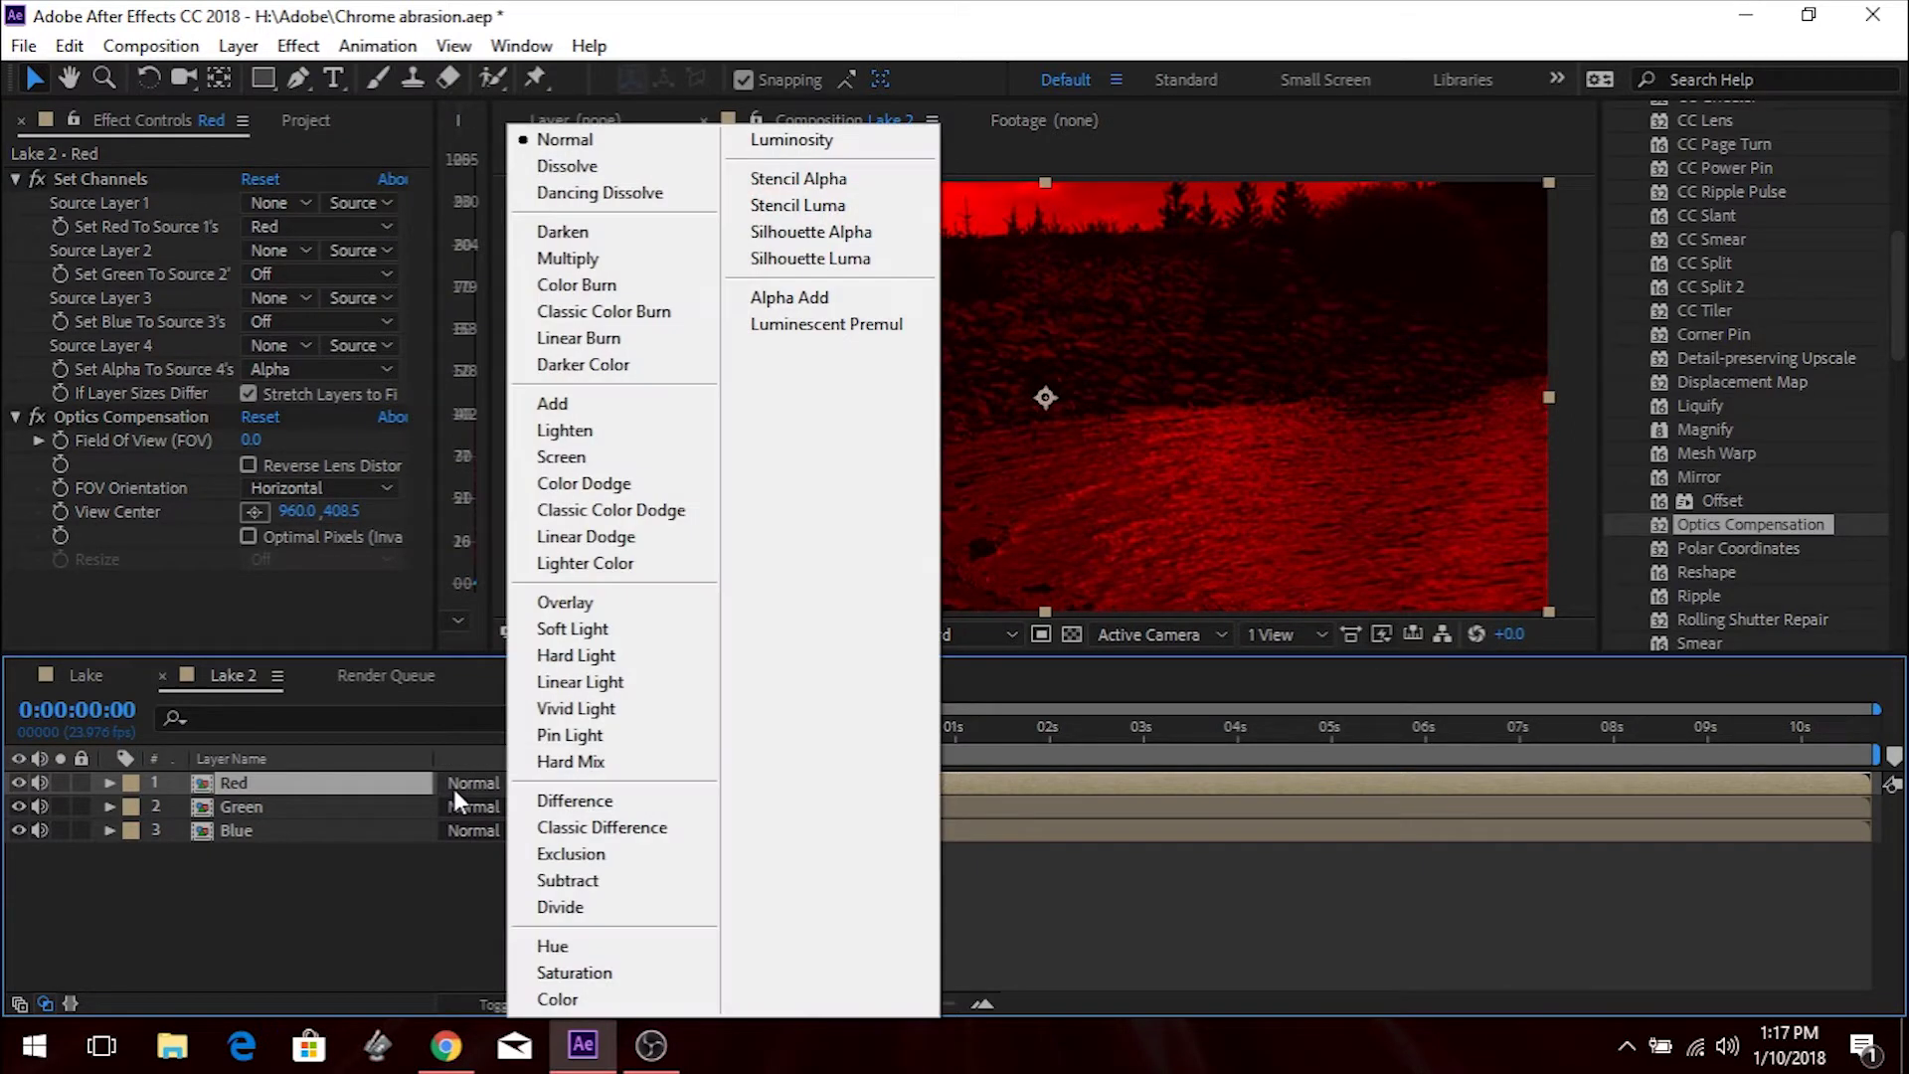
{"action": "left_click", "coordinate": [601, 407]}
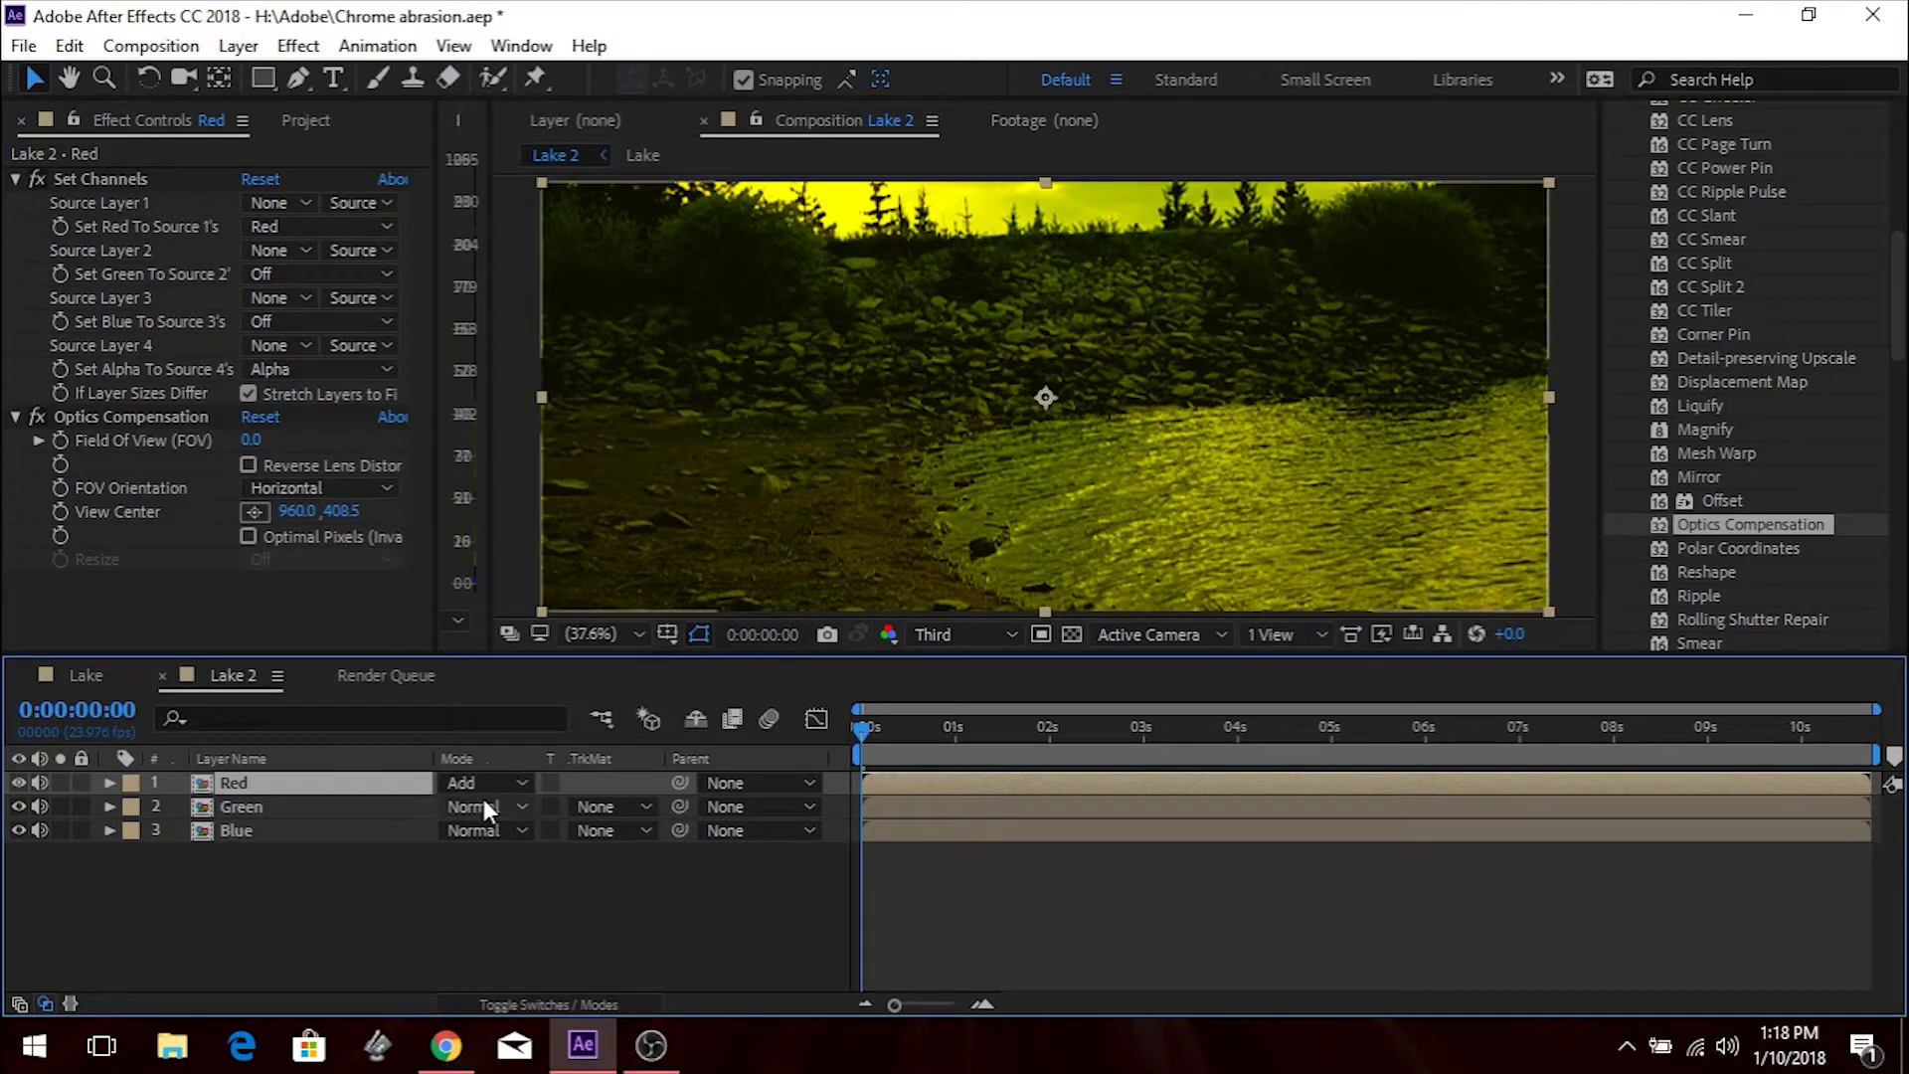
{"action": "left_click", "coordinate": [483, 806]}
{"action": "left_click", "coordinate": [601, 408]}
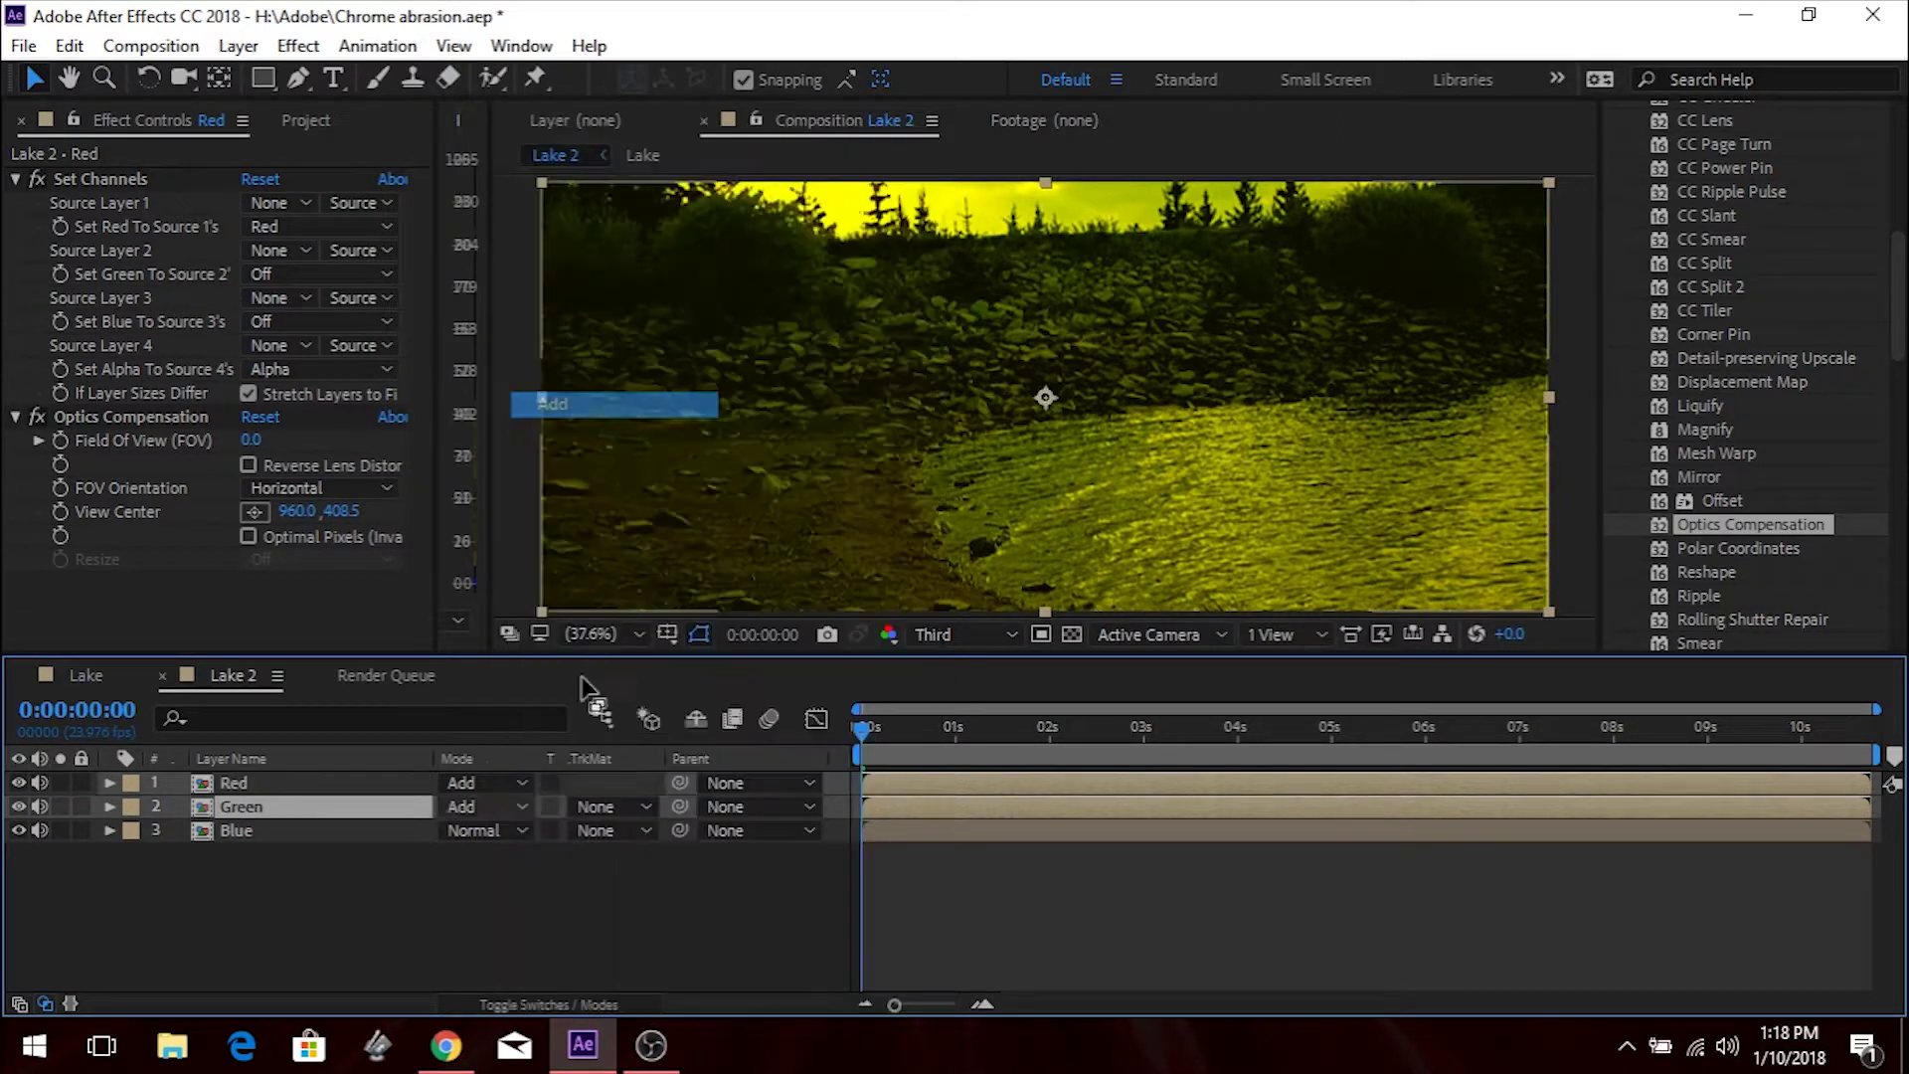
{"action": "left_click", "coordinate": [486, 831]}
{"action": "left_click", "coordinate": [609, 406]}
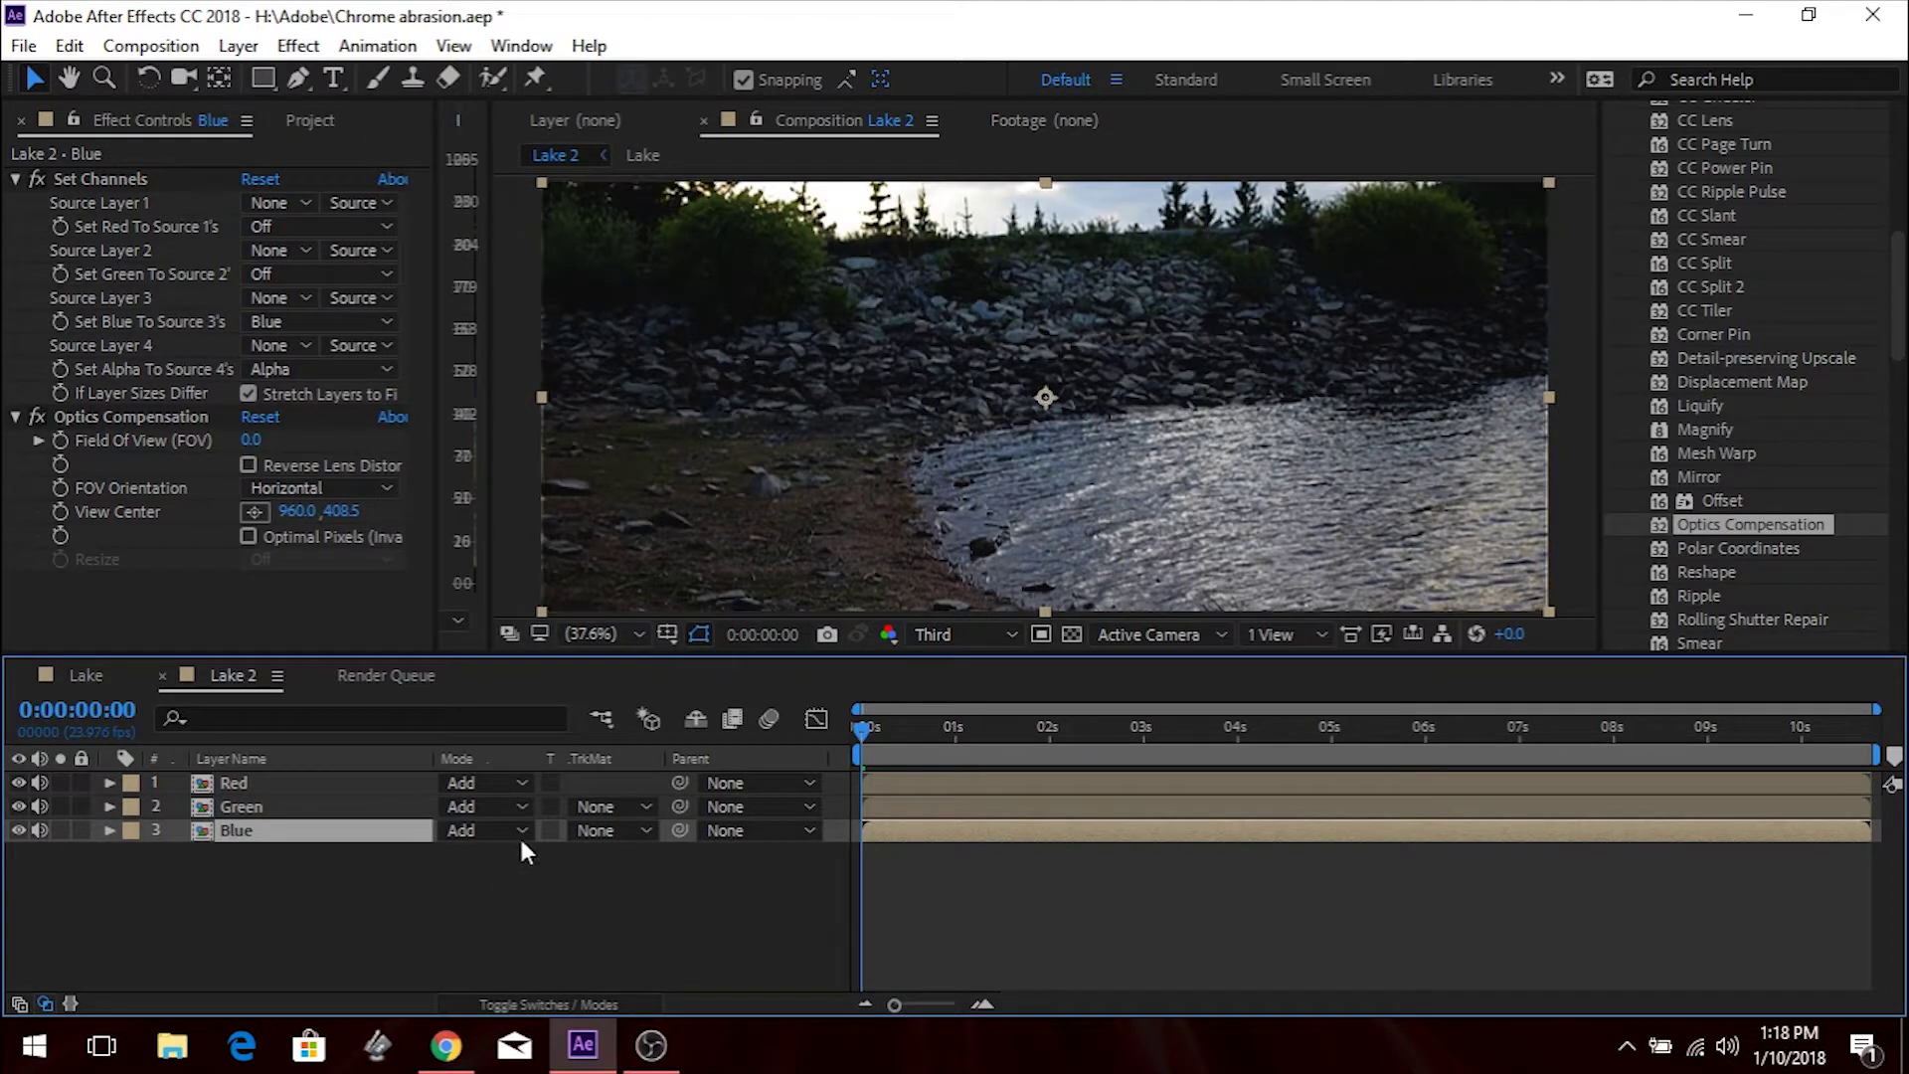
Check the Red layer's Blending Mode in its right-click menu without changing it.
{"action": "left_click", "coordinate": [354, 898]}
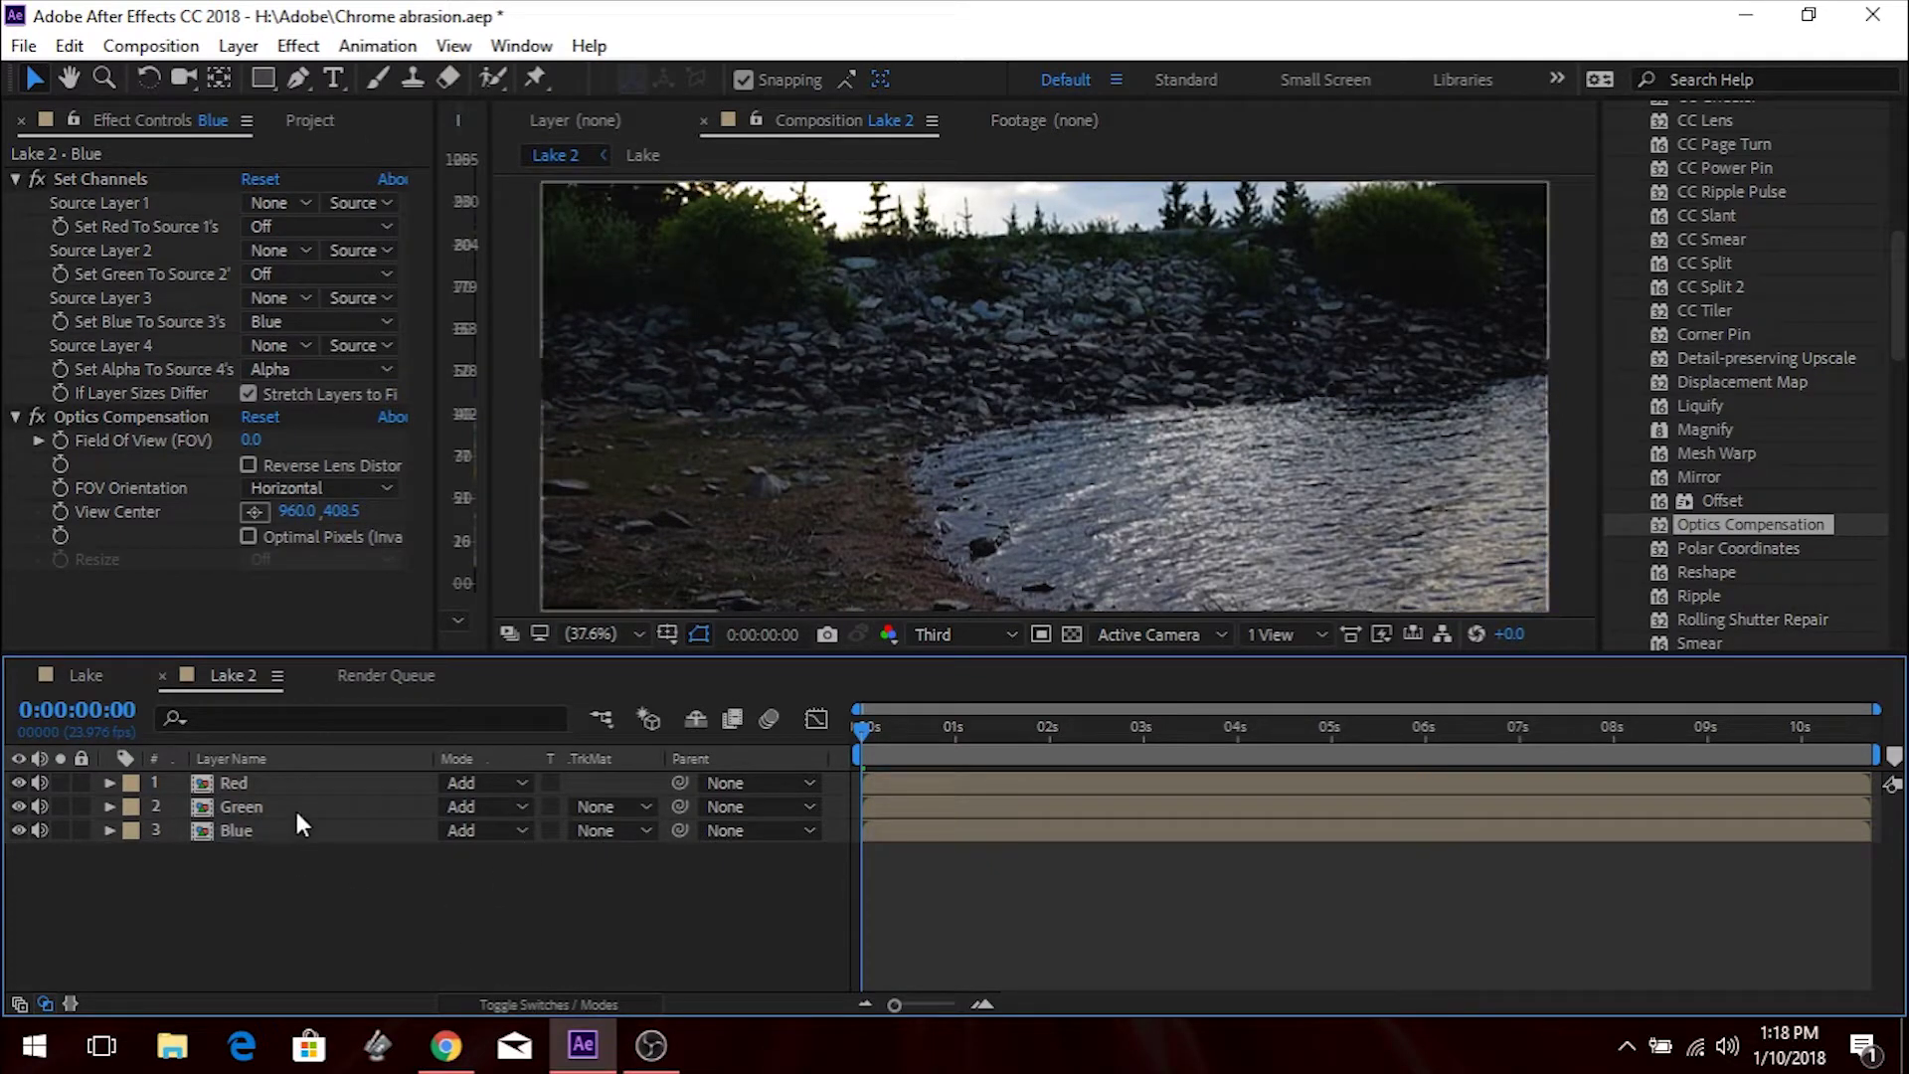
{"action": "right_click", "coordinate": [309, 780]}
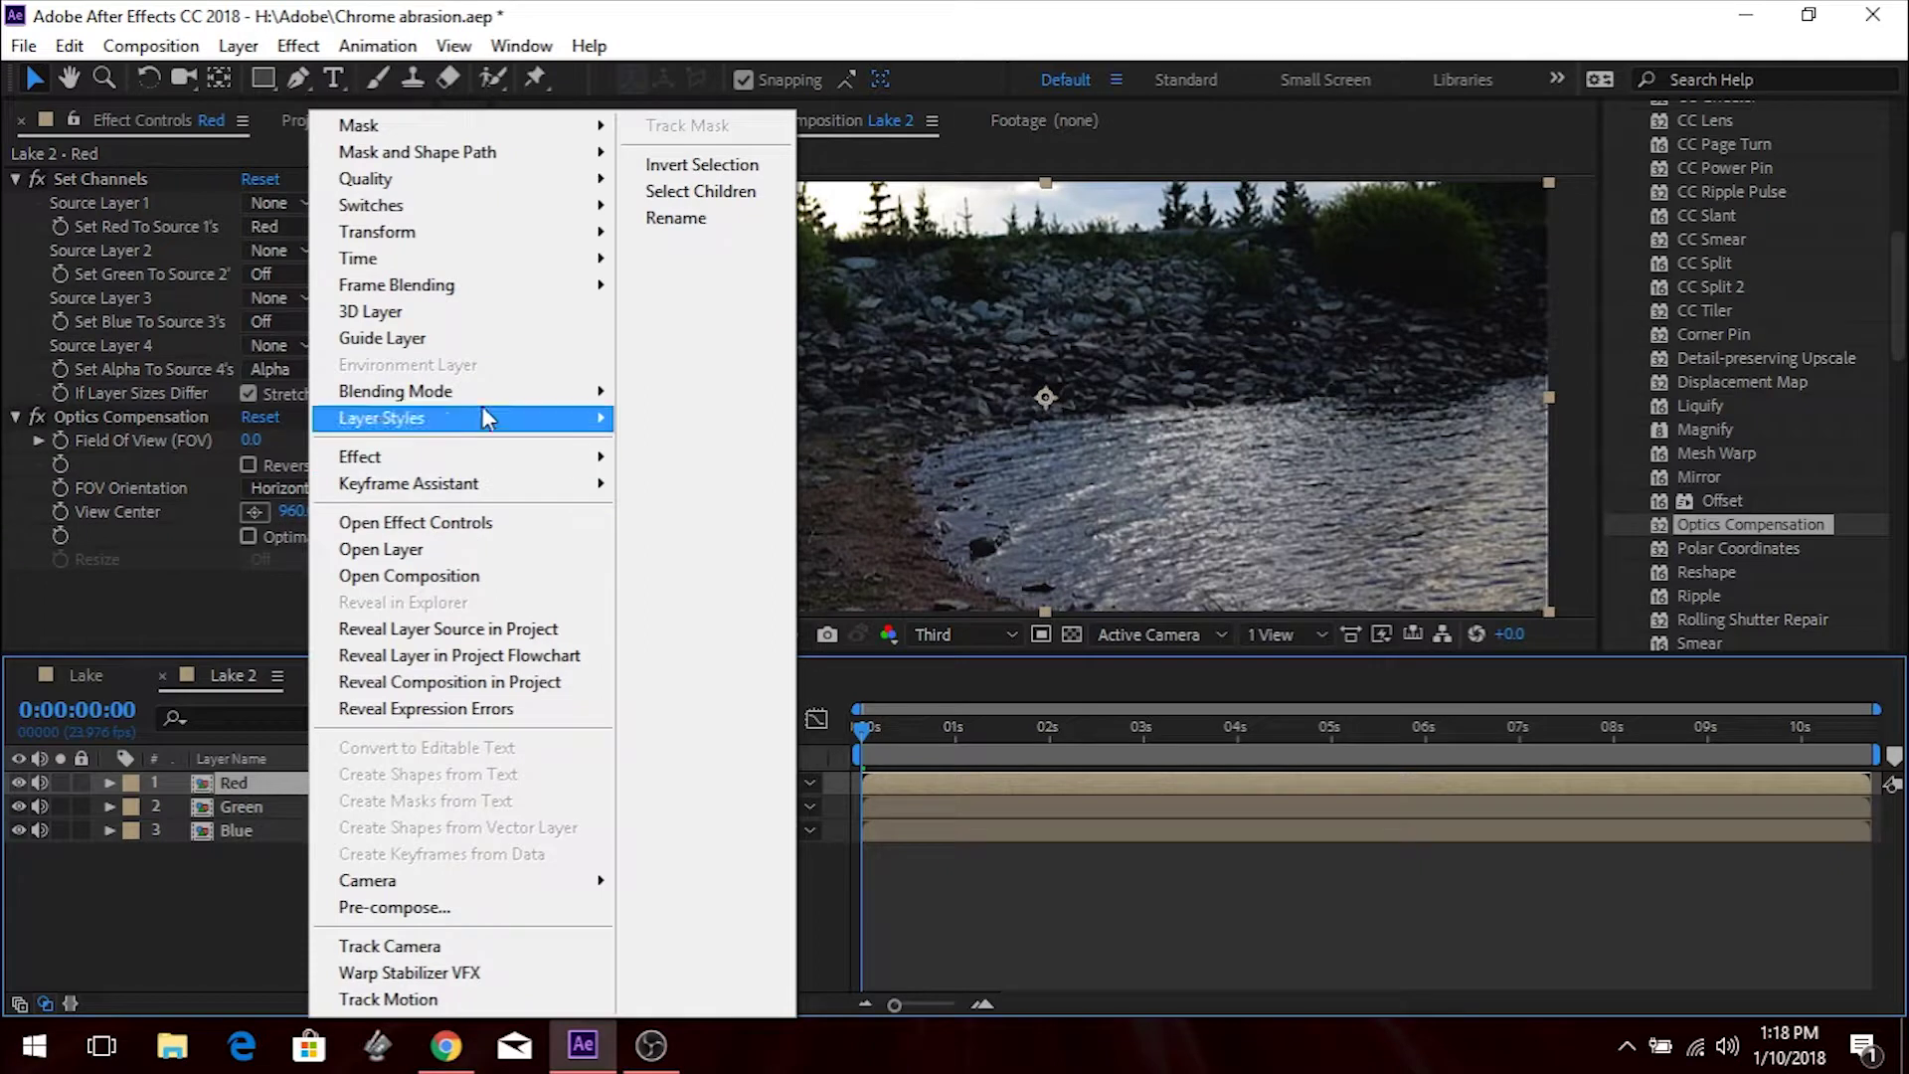
{"action": "mouse_move", "coordinate": [492, 411]}
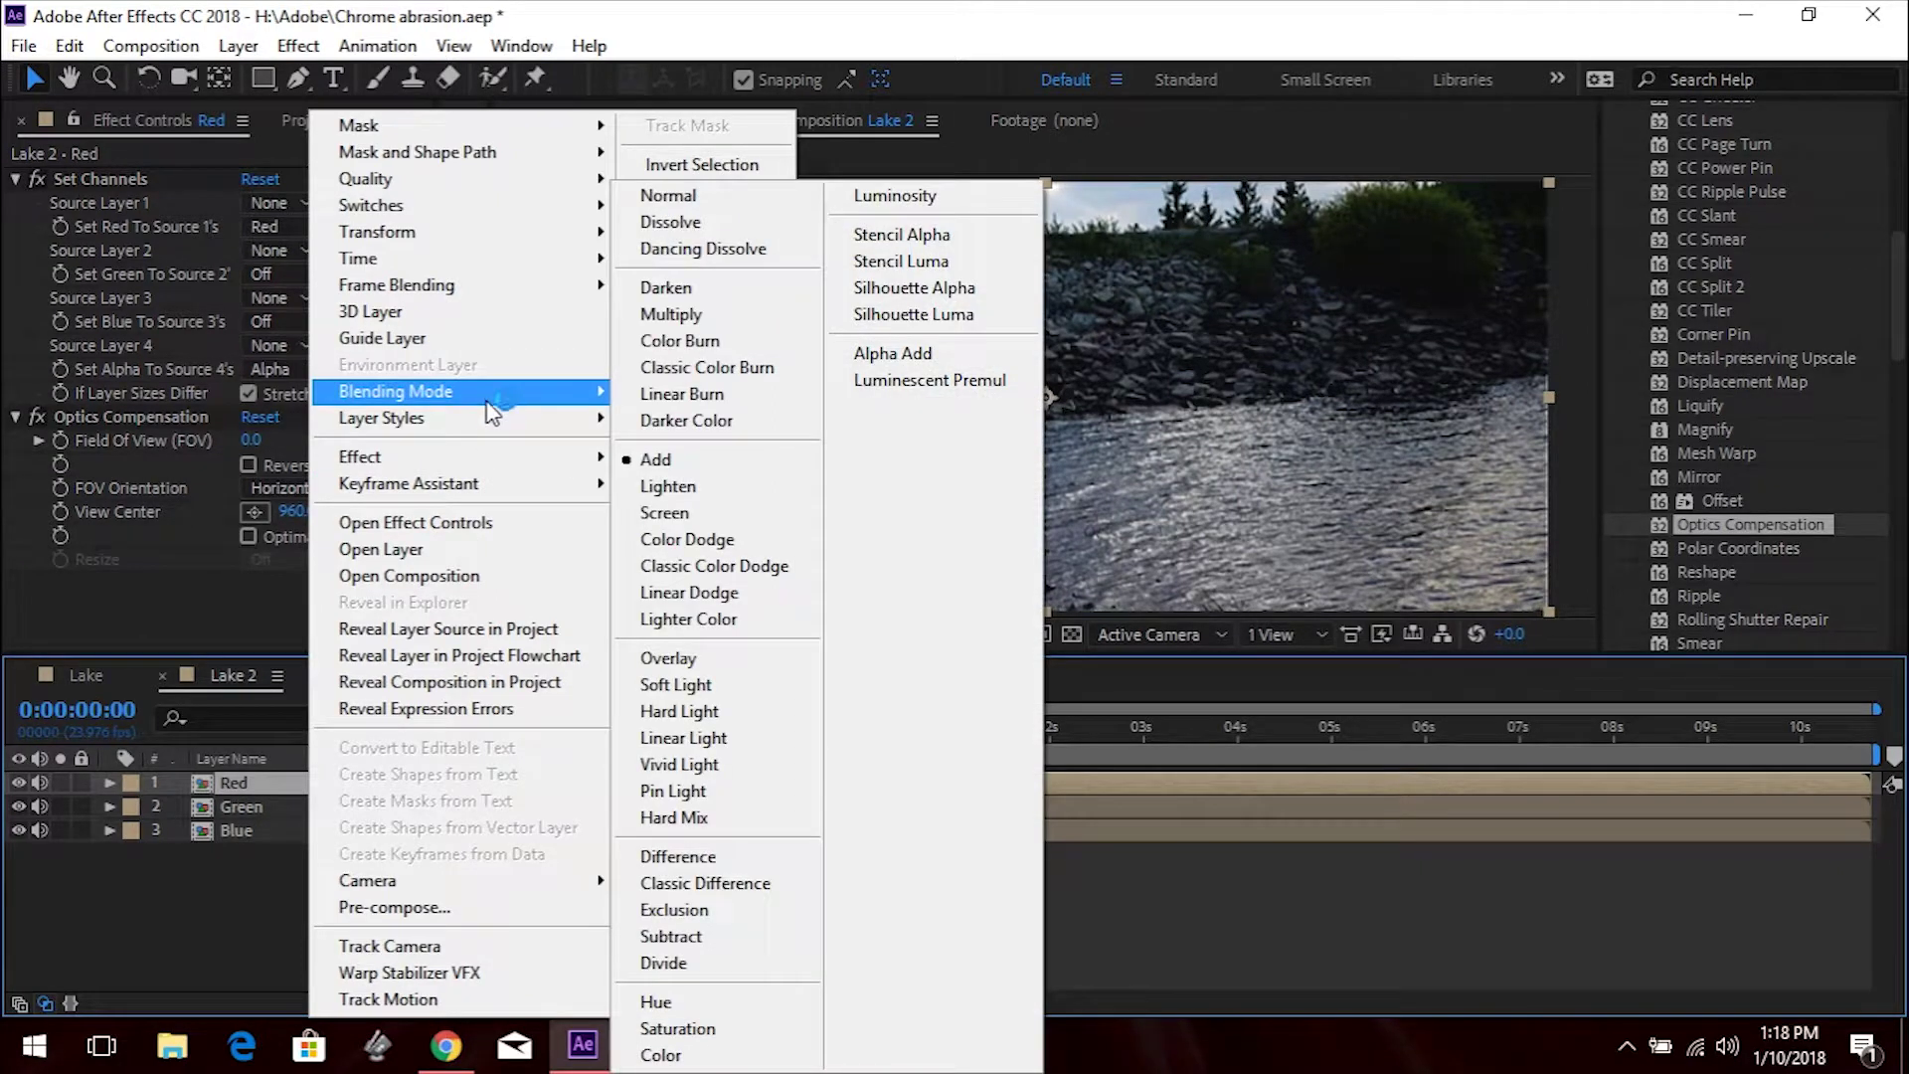
{"action": "left_click", "coordinate": [186, 877]}
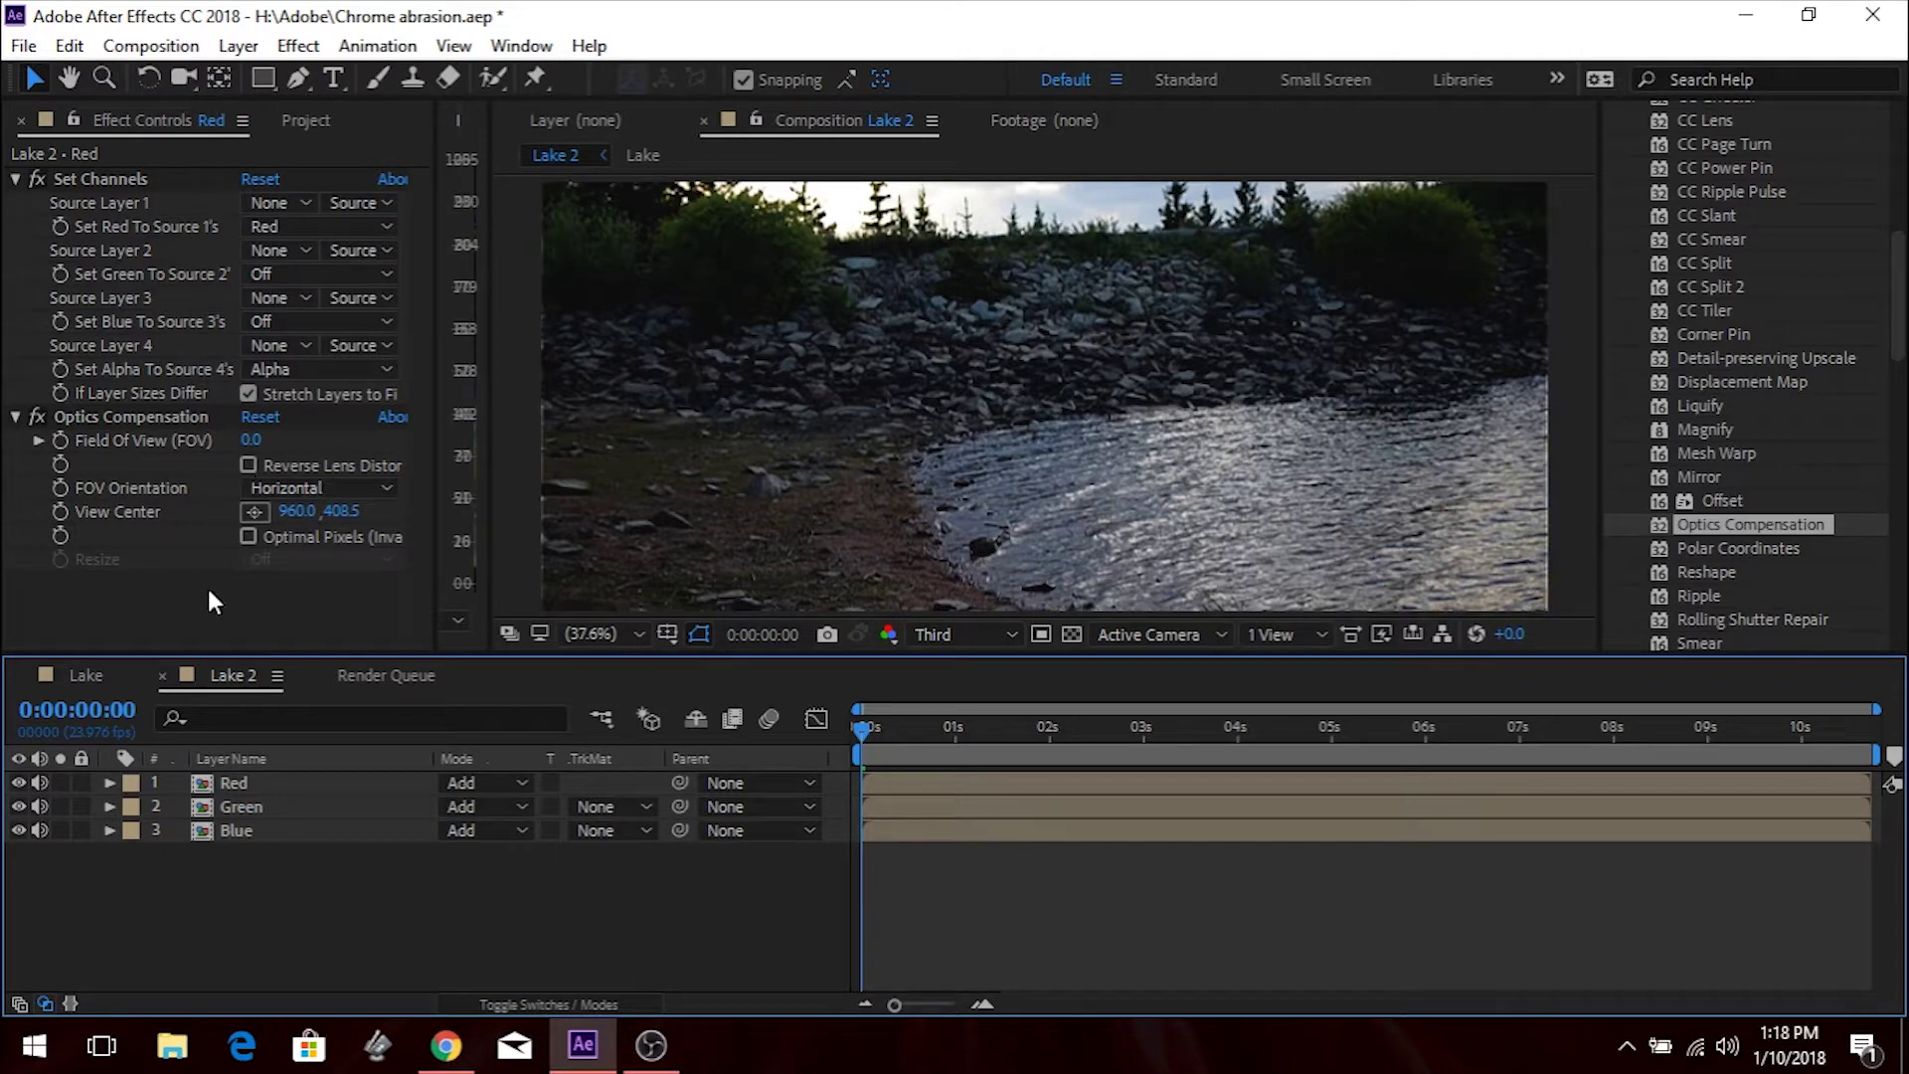
Enable Reverse Lens Distortion on Red's Optics Compensation and set Field Of View to 12.6.
{"action": "left_click", "coordinate": [249, 784]}
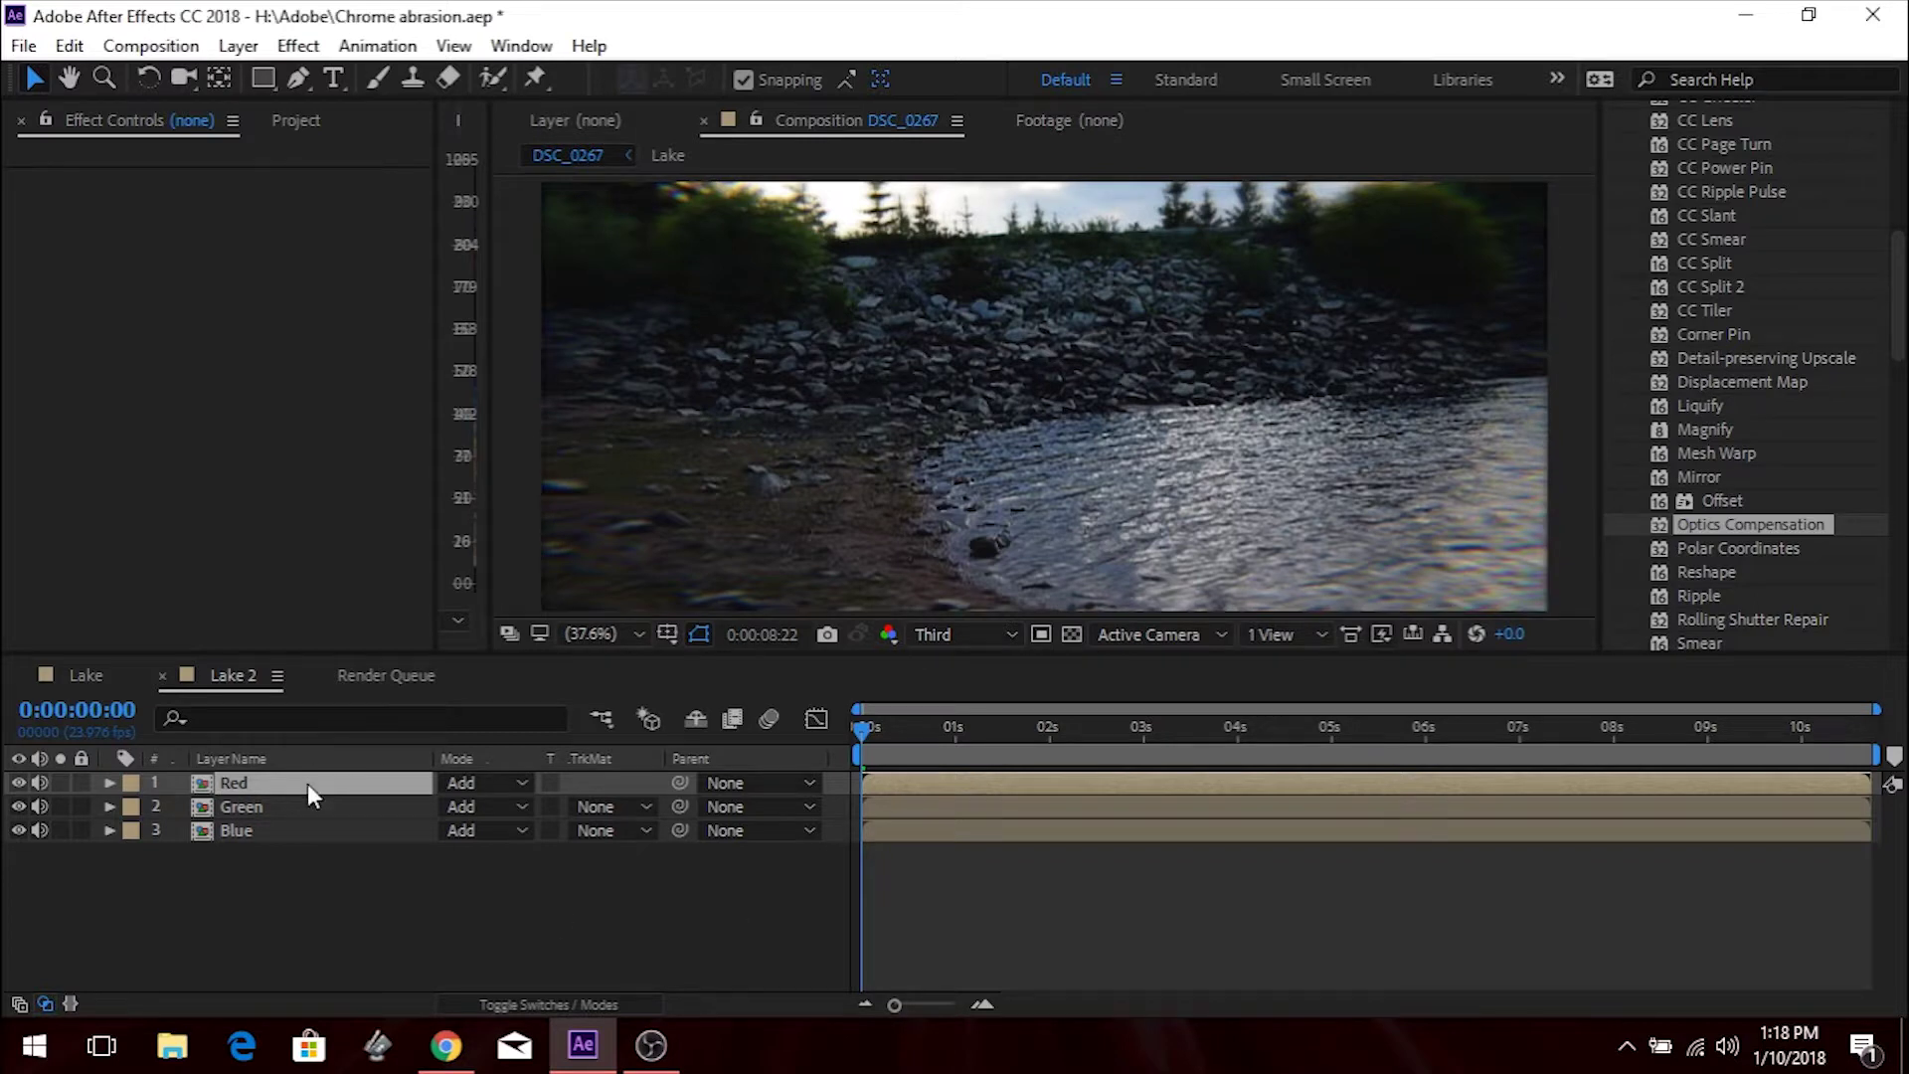
{"action": "left_click", "coordinate": [307, 783]}
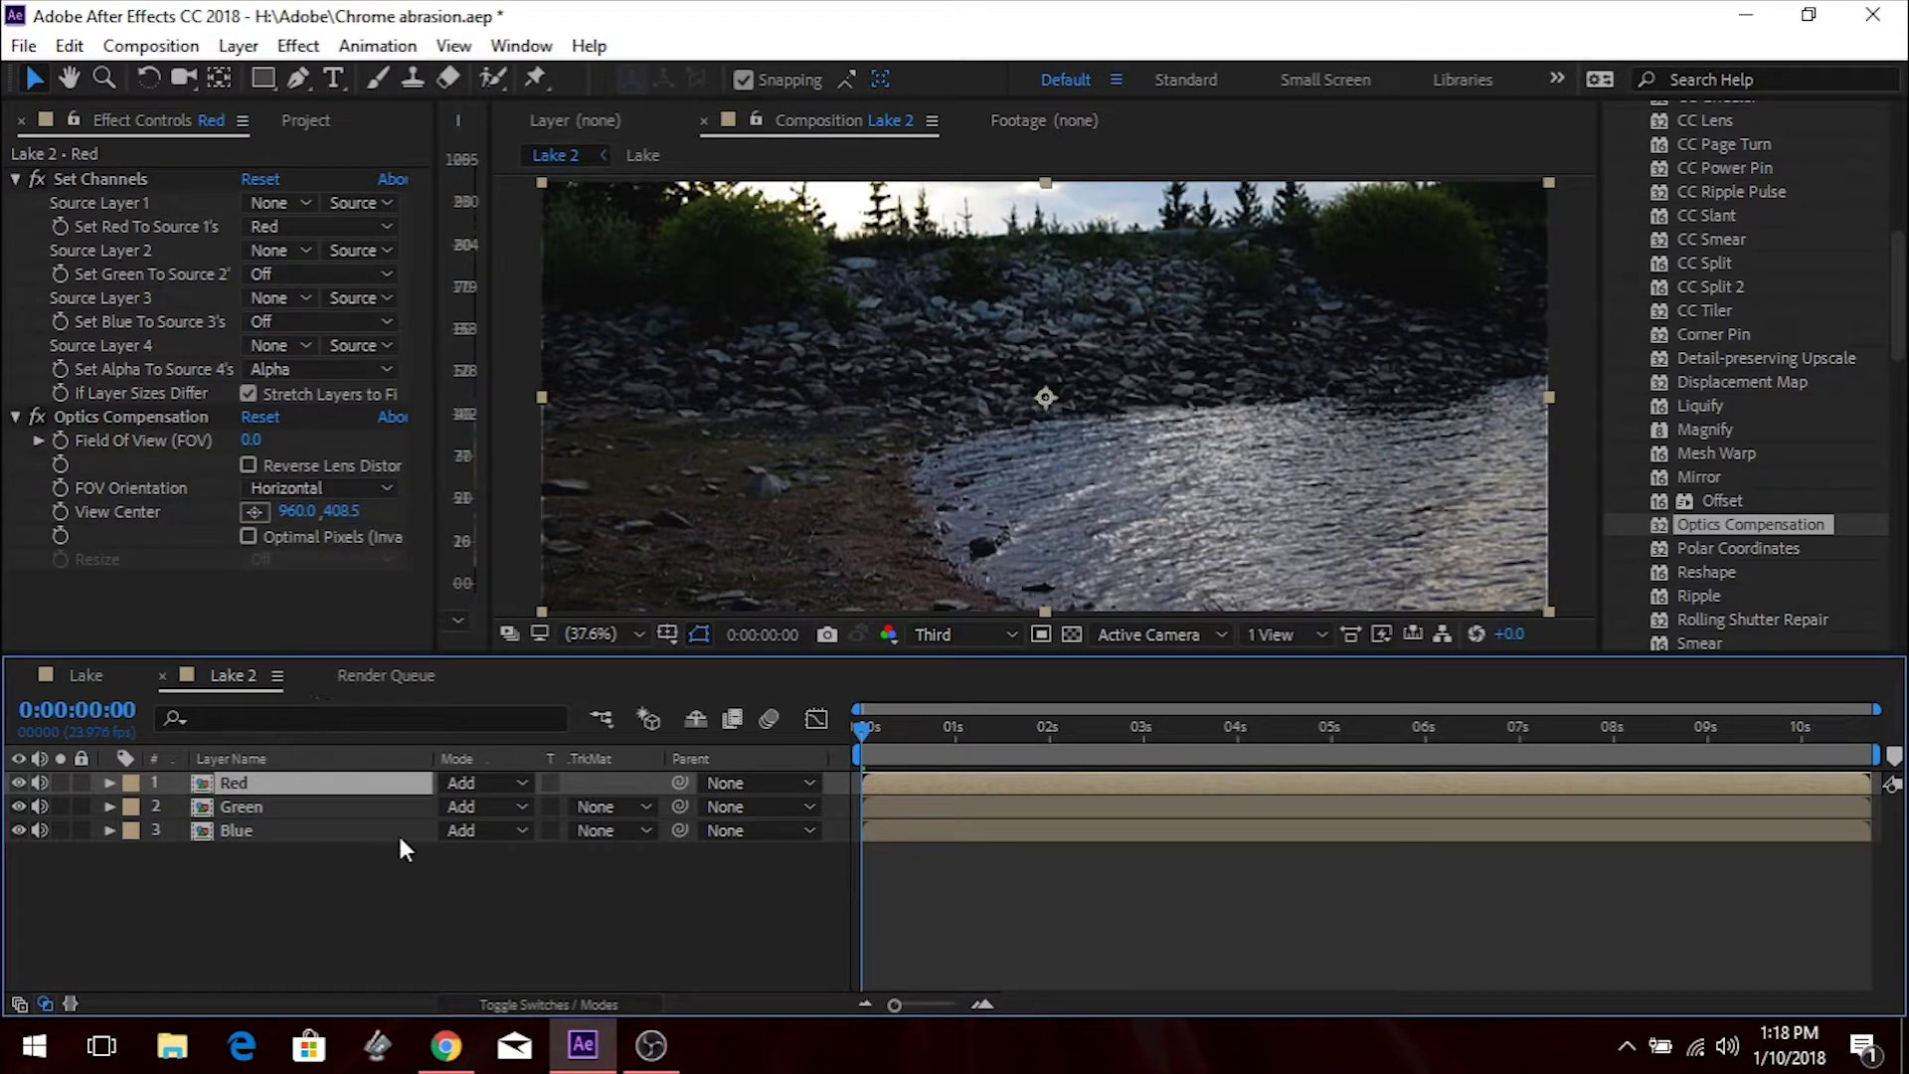
{"action": "left_click", "coordinate": [249, 465]}
{"action": "left_click", "coordinate": [252, 441]}
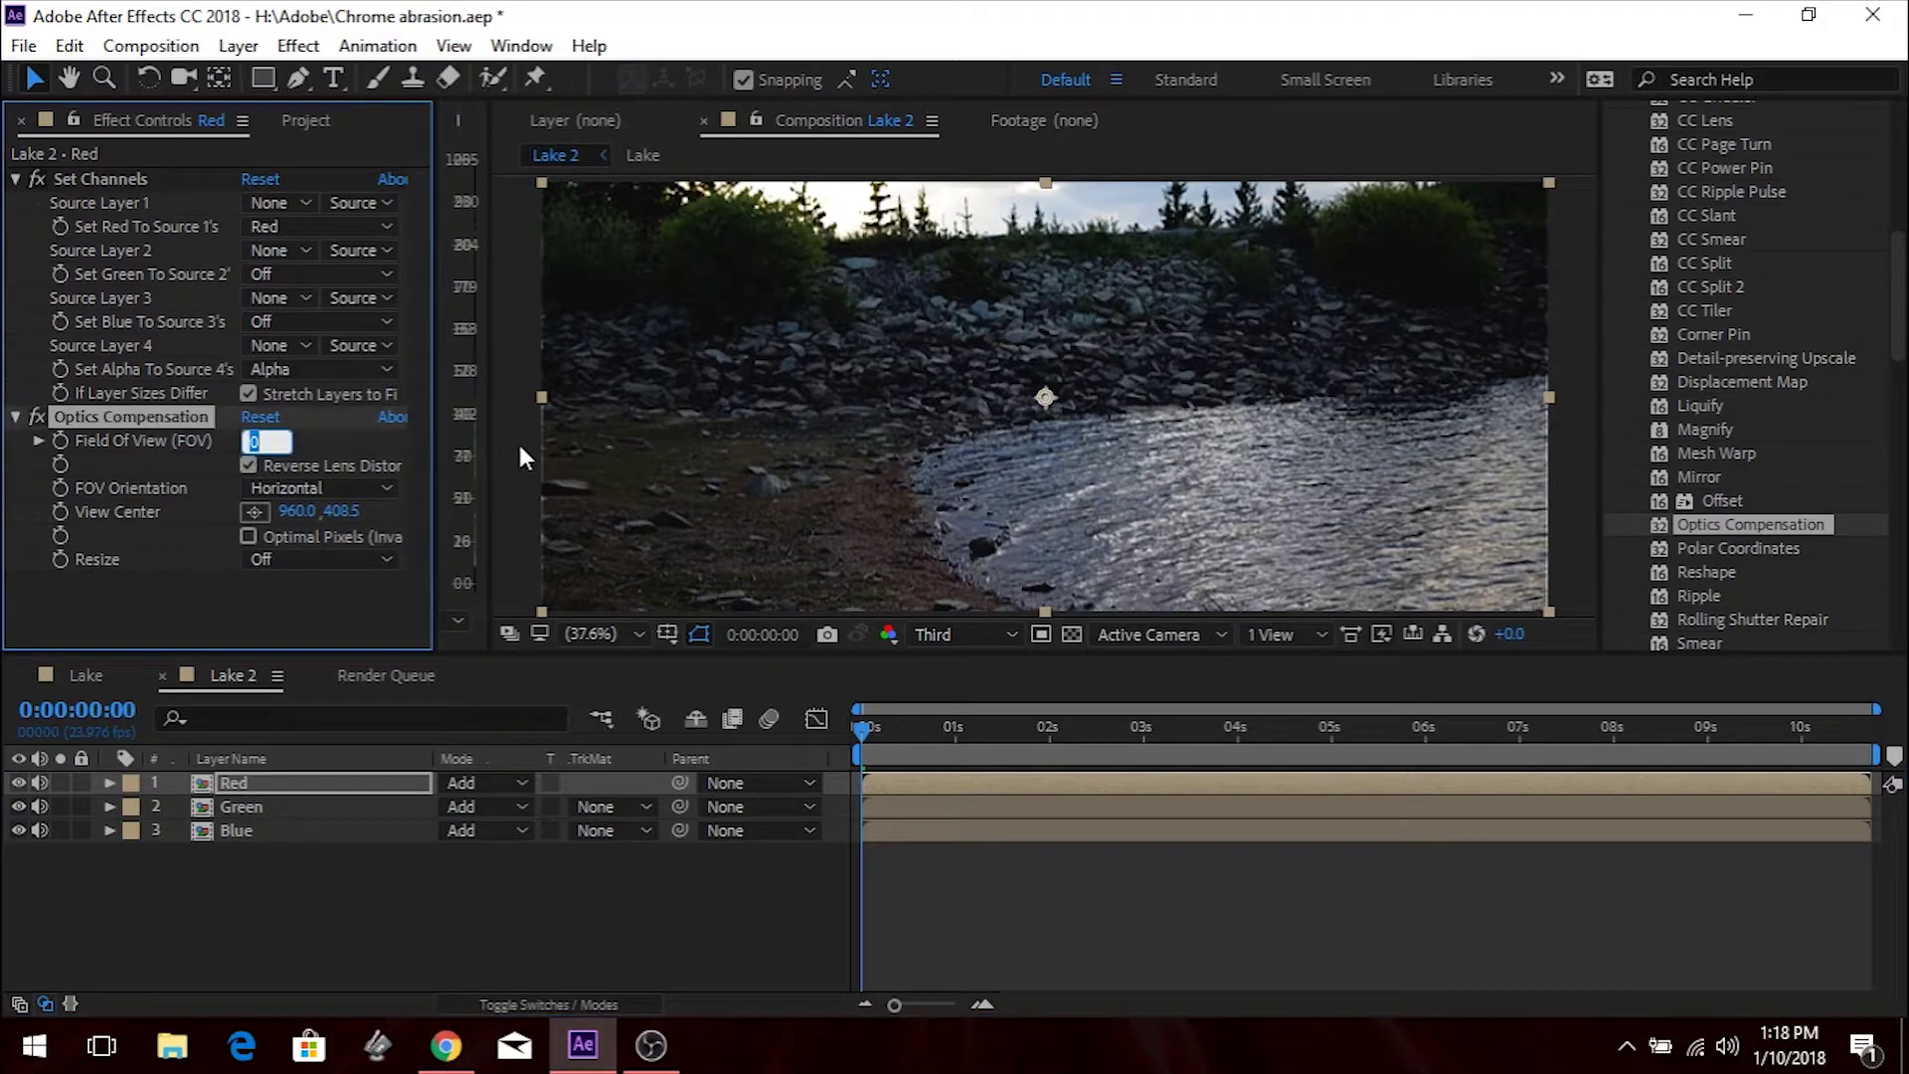
{"action": "type", "text": "126"}
{"action": "key", "text": "BackSpace"}
{"action": "type", "text": ".6"}
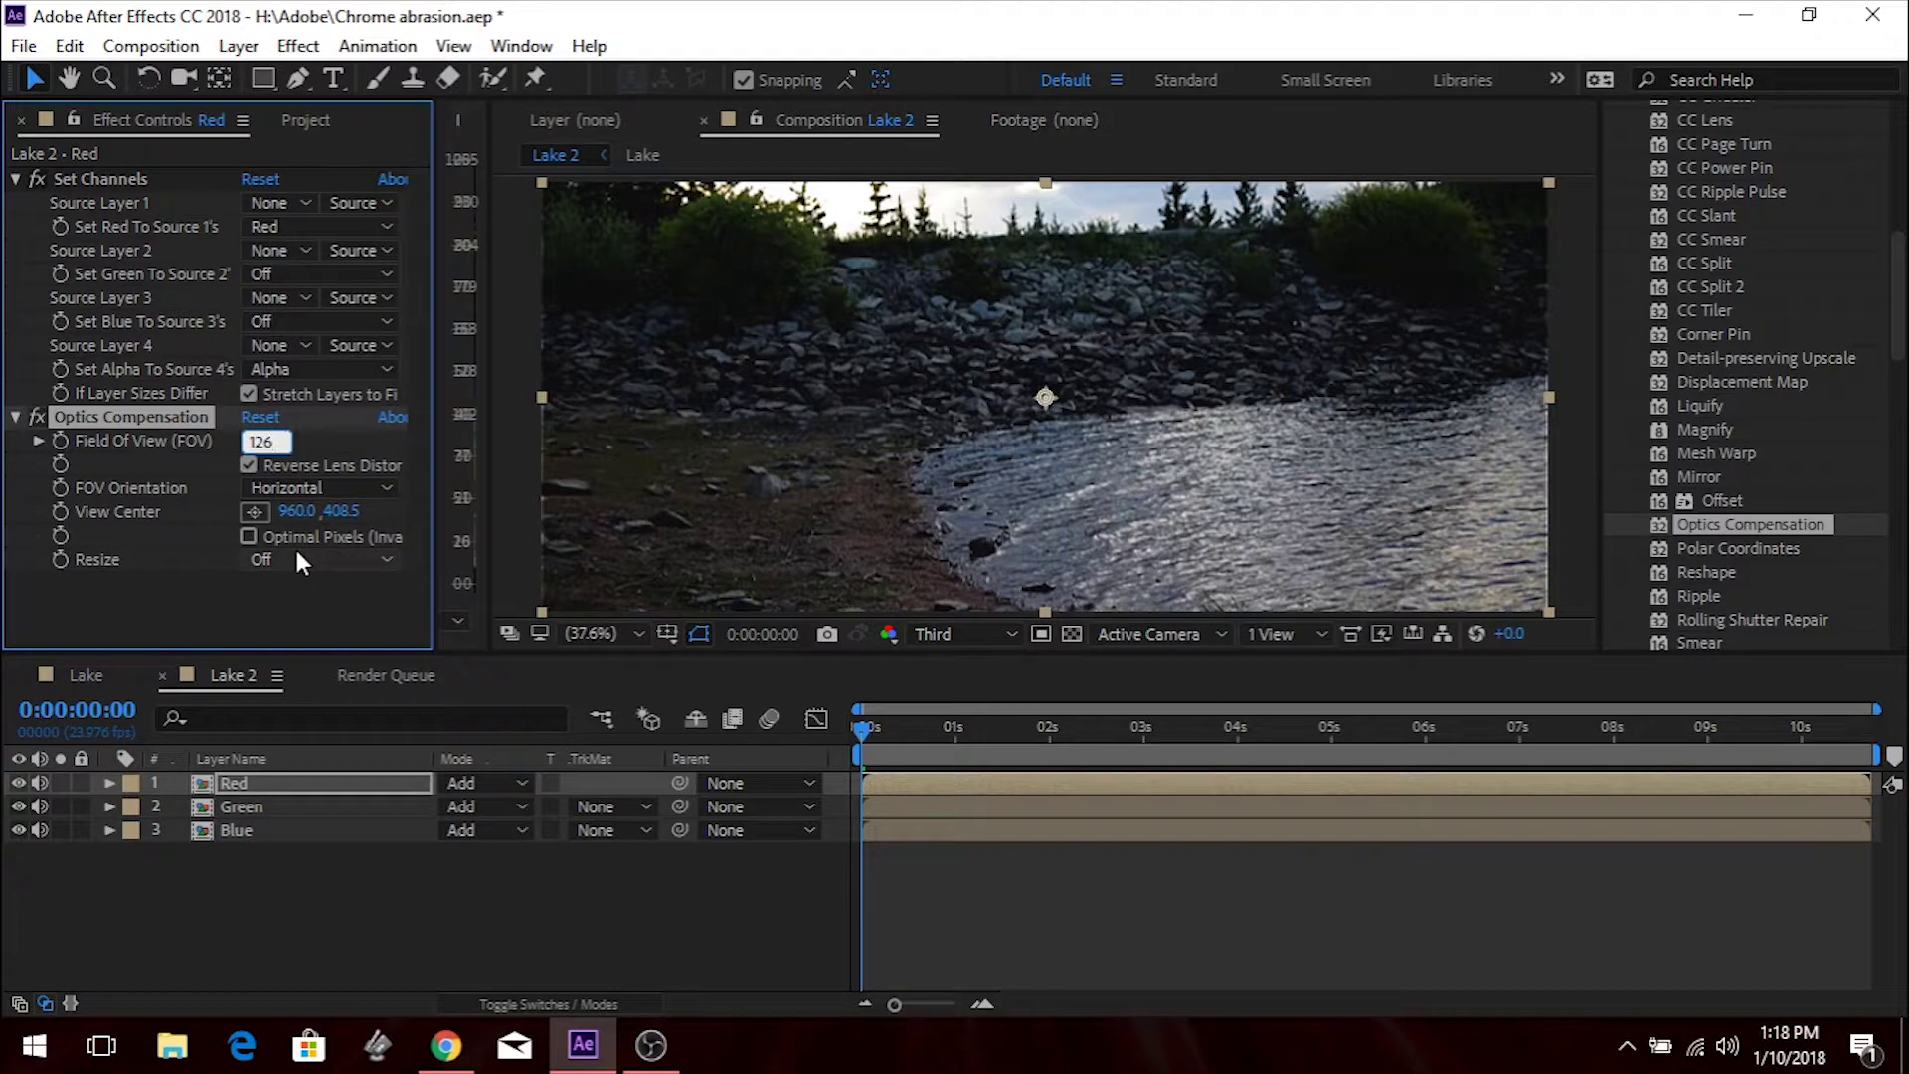
{"action": "key", "text": "Return"}
{"action": "left_click", "coordinate": [194, 627]}
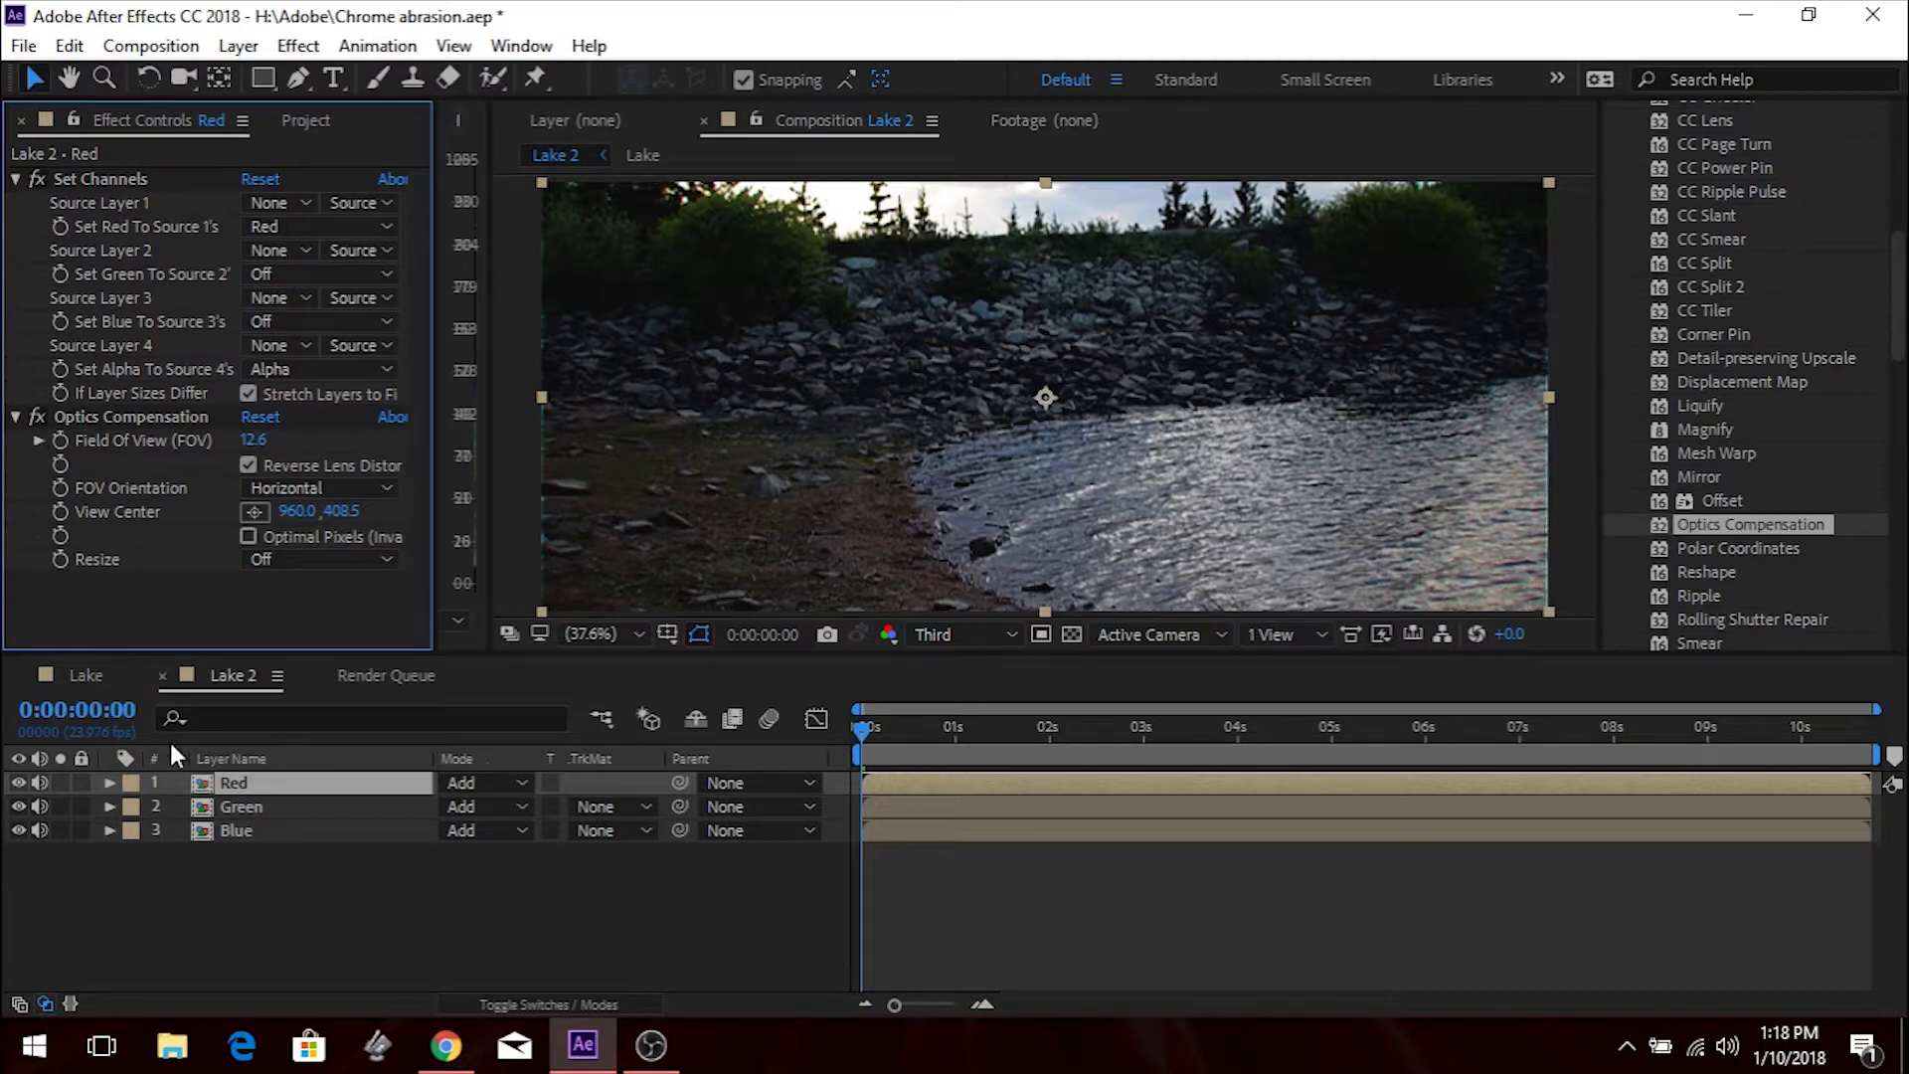
{"action": "left_click", "coordinate": [273, 805]}
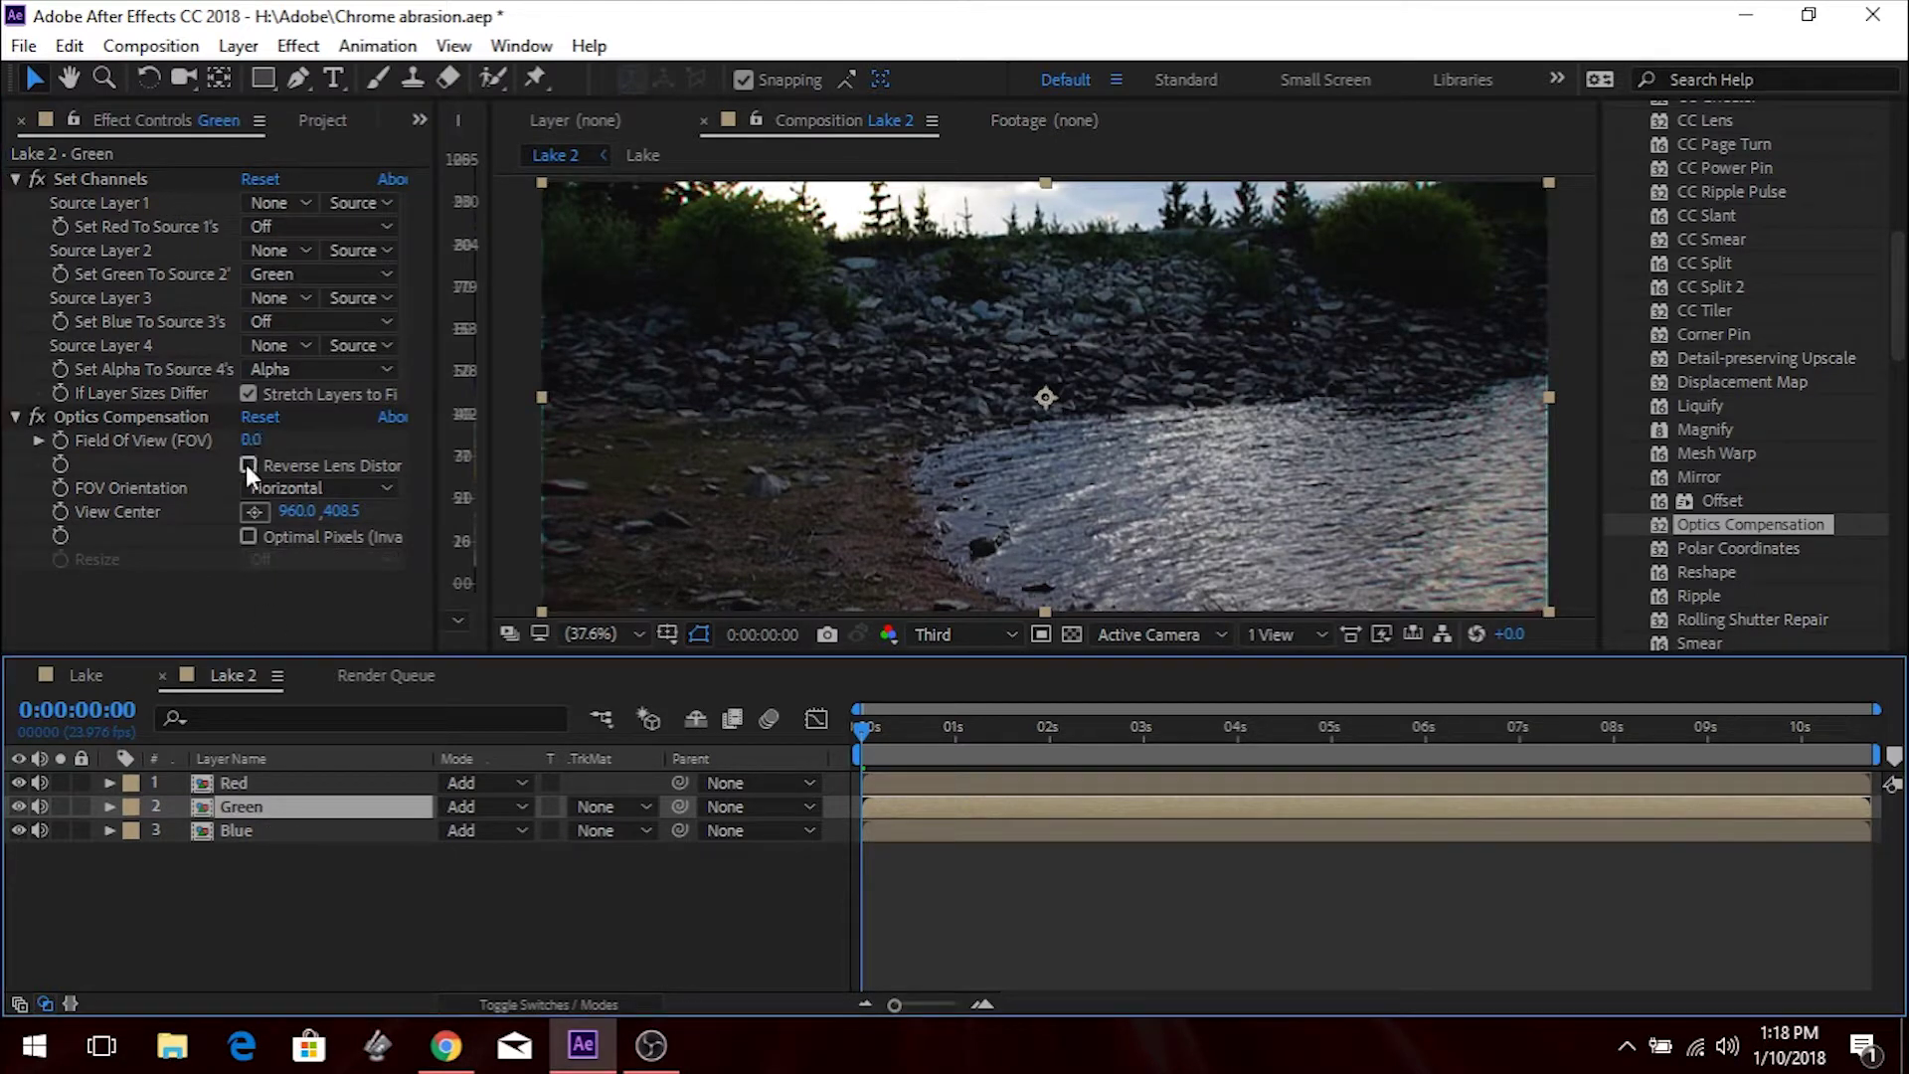
Enable Reverse Lens Distortion on the Green layer with Field Of View 21.9.
{"action": "left_click", "coordinate": [248, 464]}
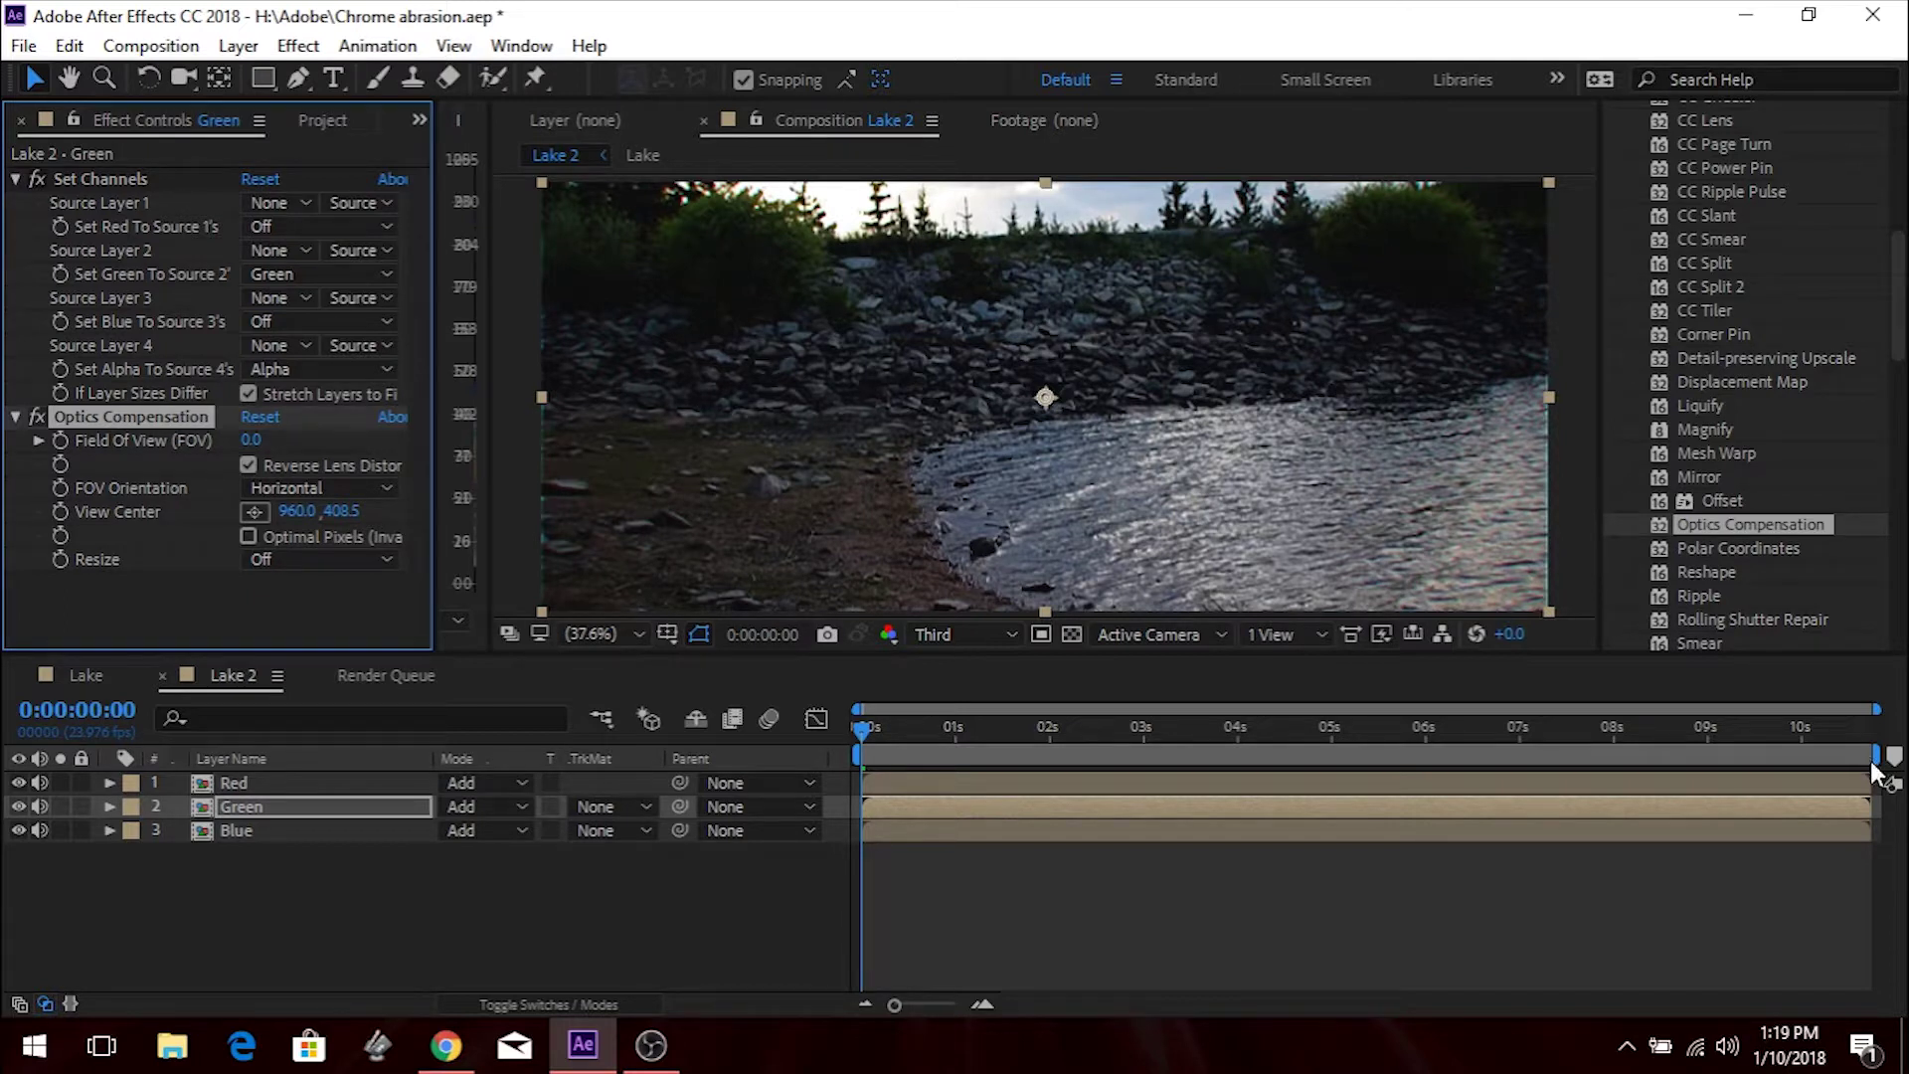
{"action": "left_click", "coordinate": [255, 441]}
{"action": "type", "text": "21.9"}
{"action": "left_click", "coordinate": [279, 595]}
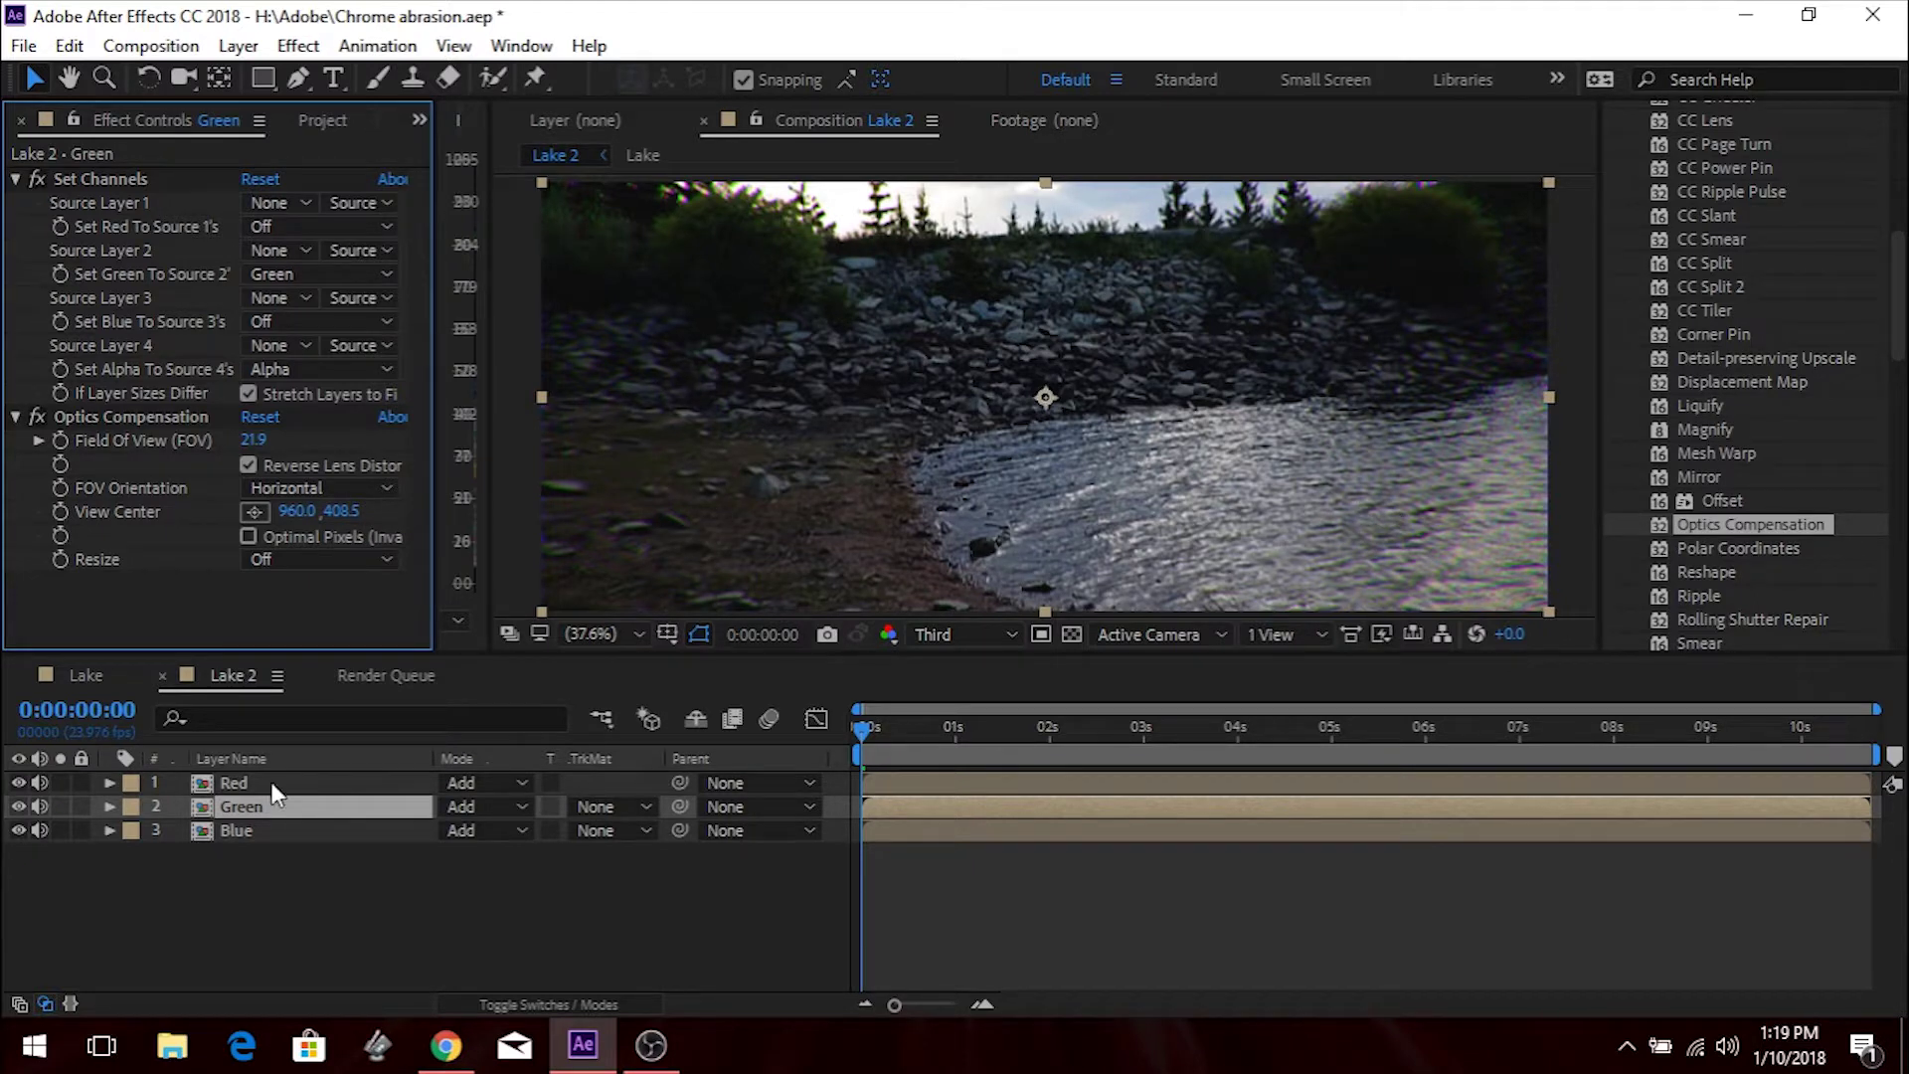
Enable Reverse Lens Distortion on the Blue layer with Field Of View 29.8.
{"action": "left_click", "coordinate": [337, 830]}
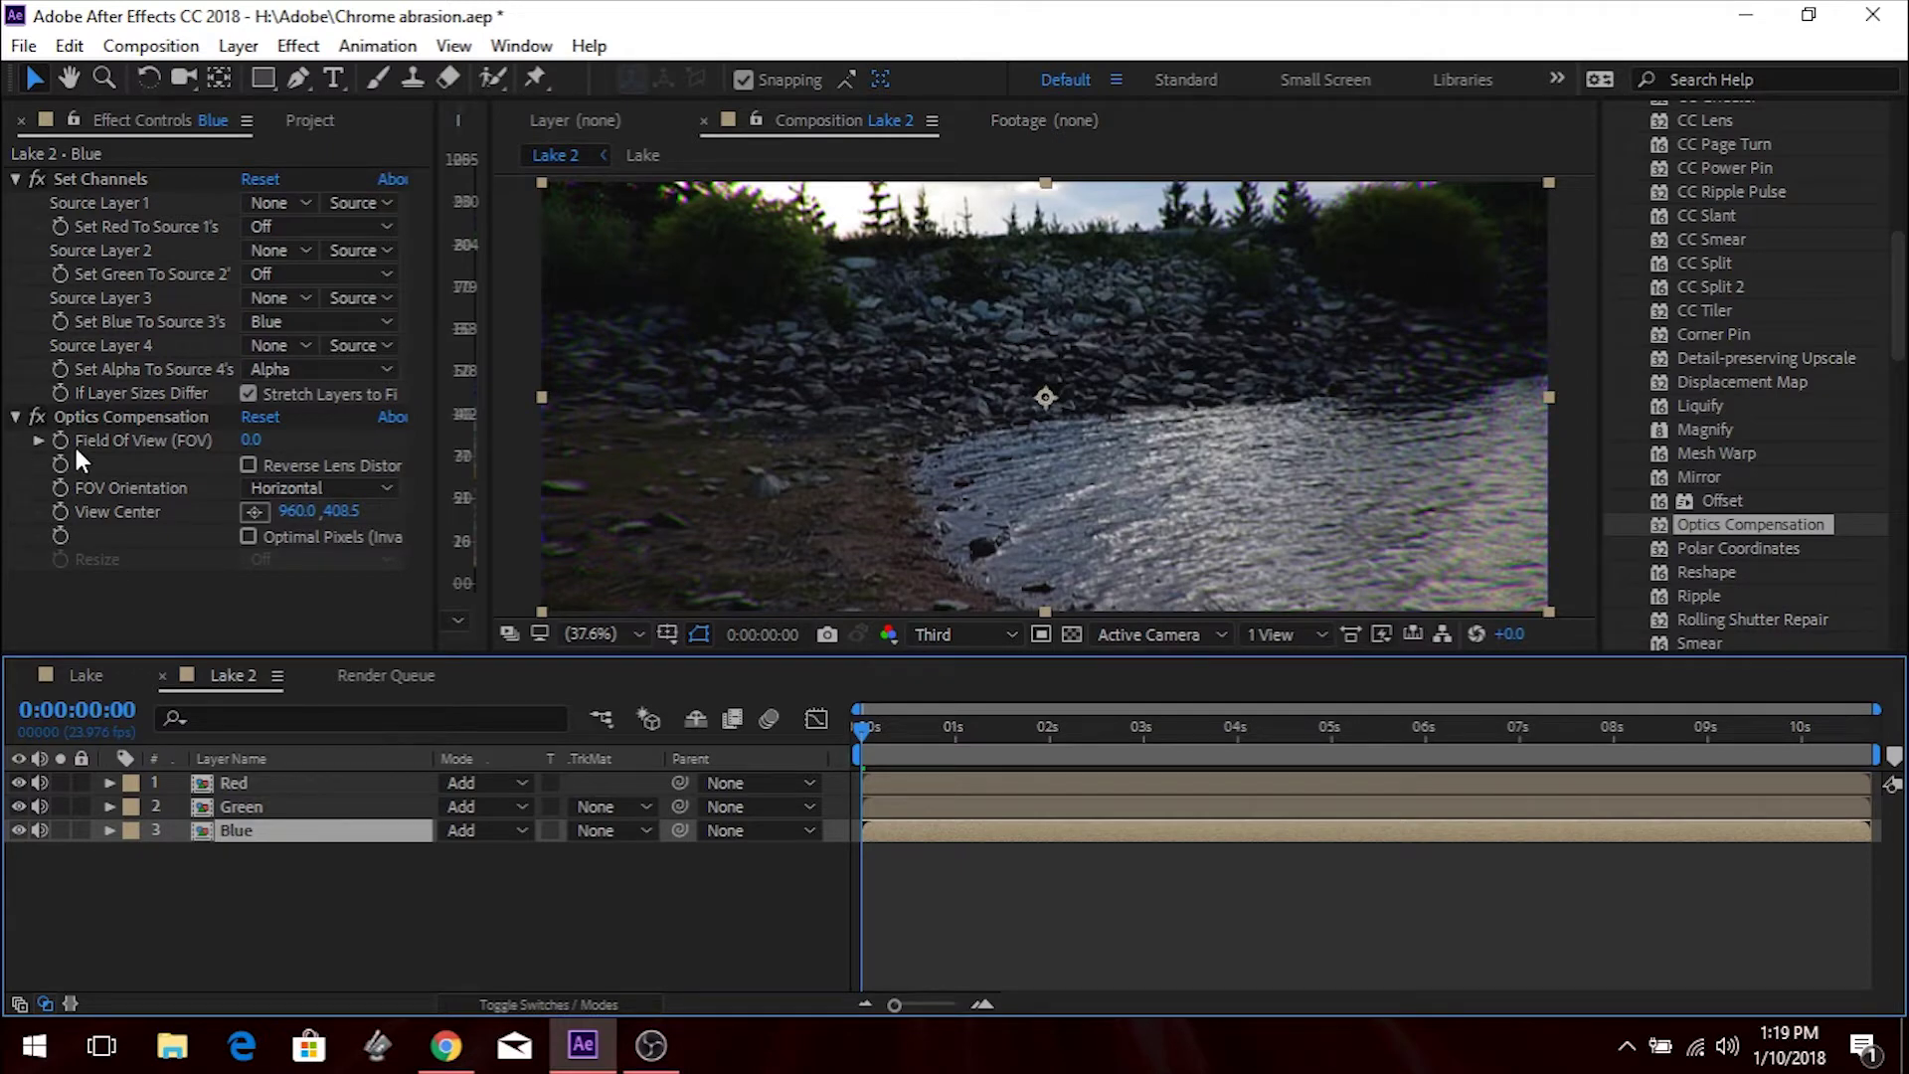
{"action": "left_click", "coordinate": [249, 464]}
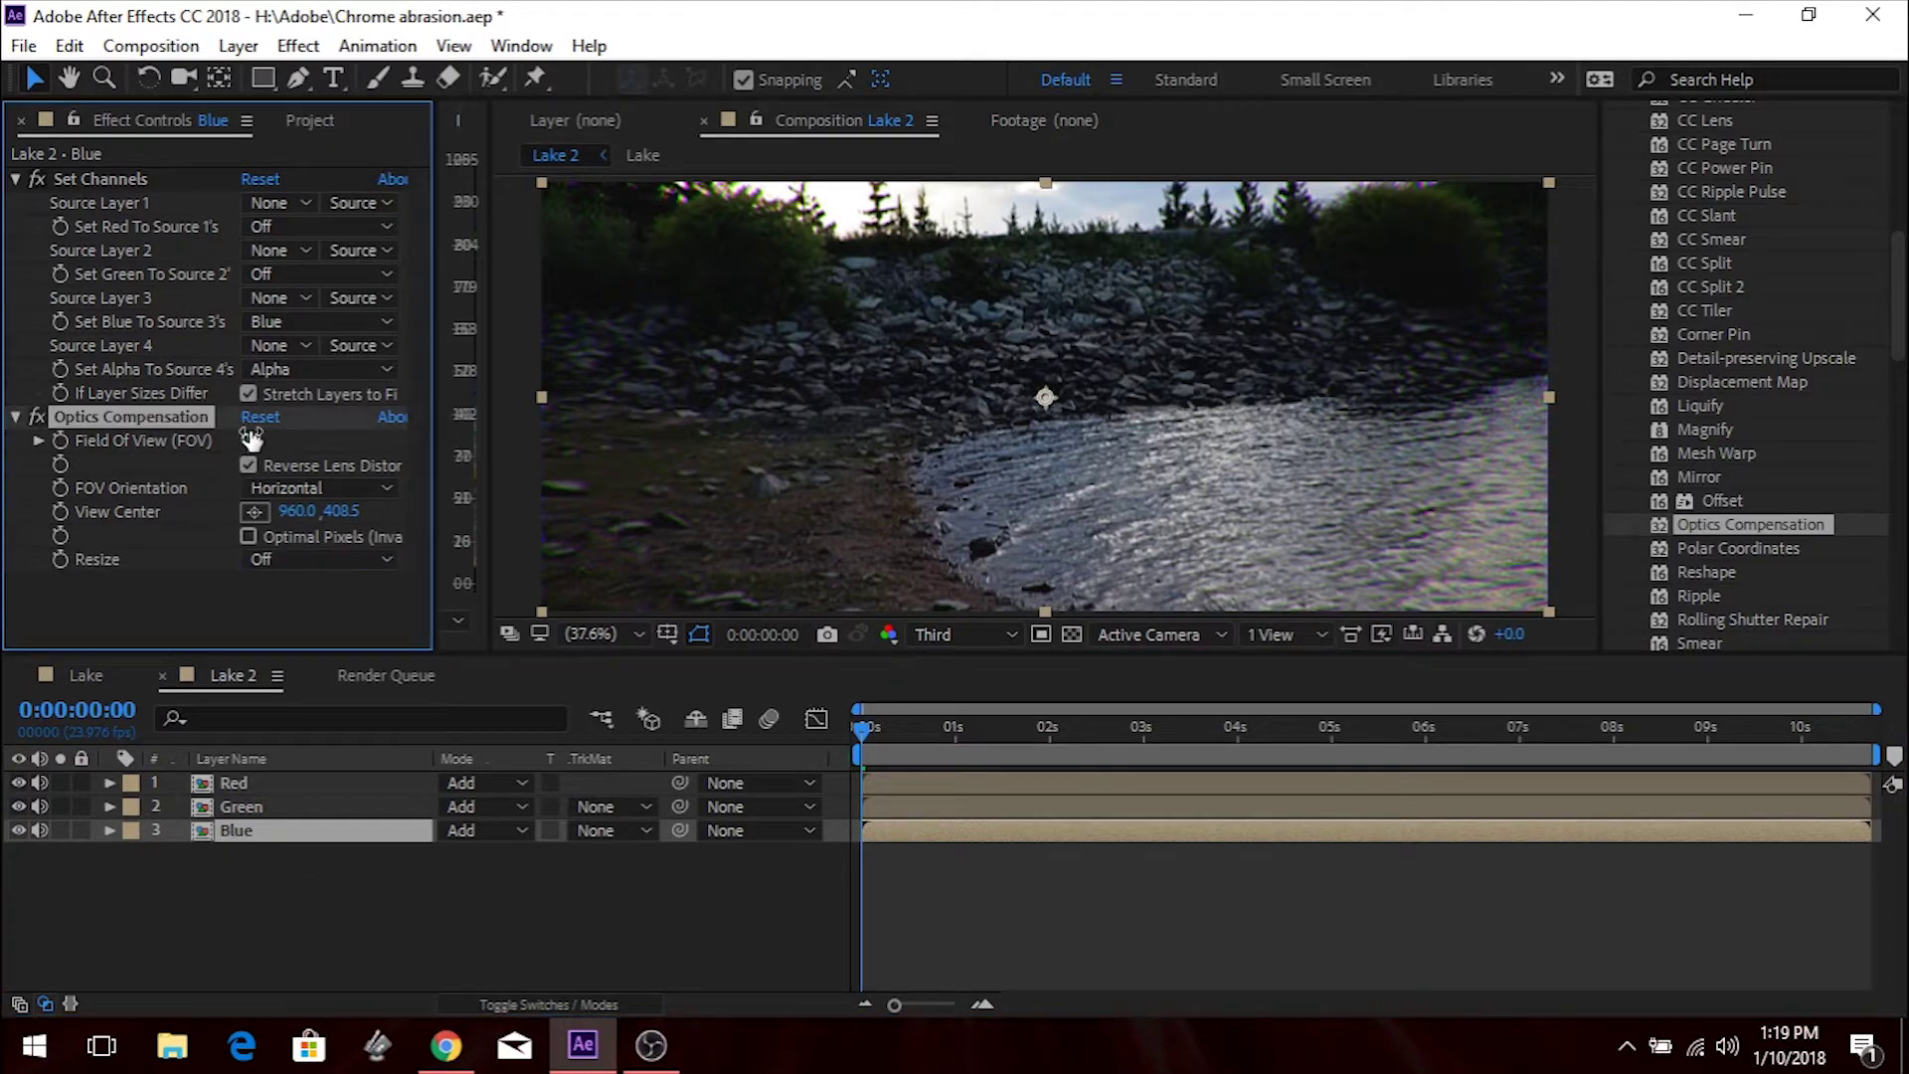
{"action": "left_click", "coordinate": [252, 439]}
{"action": "type", "text": "29.8"}
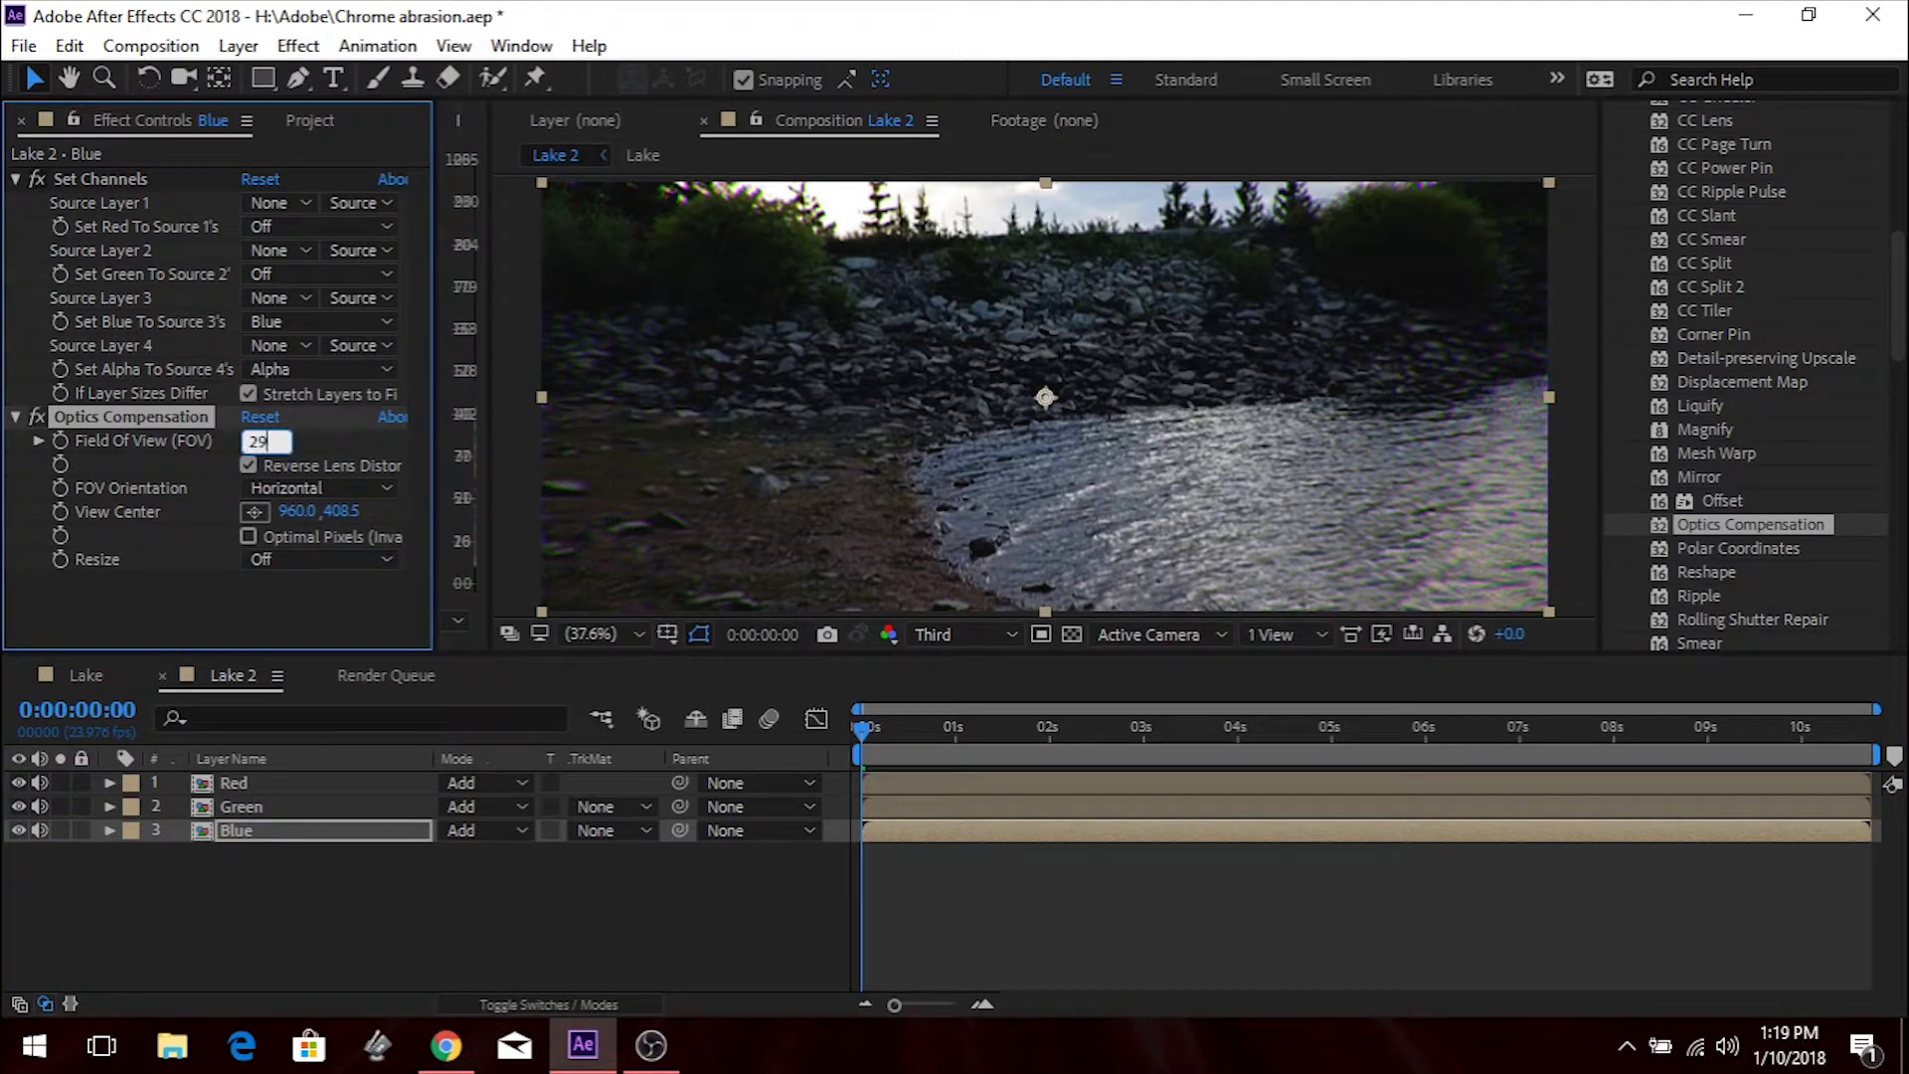
{"action": "left_click", "coordinate": [367, 612]}
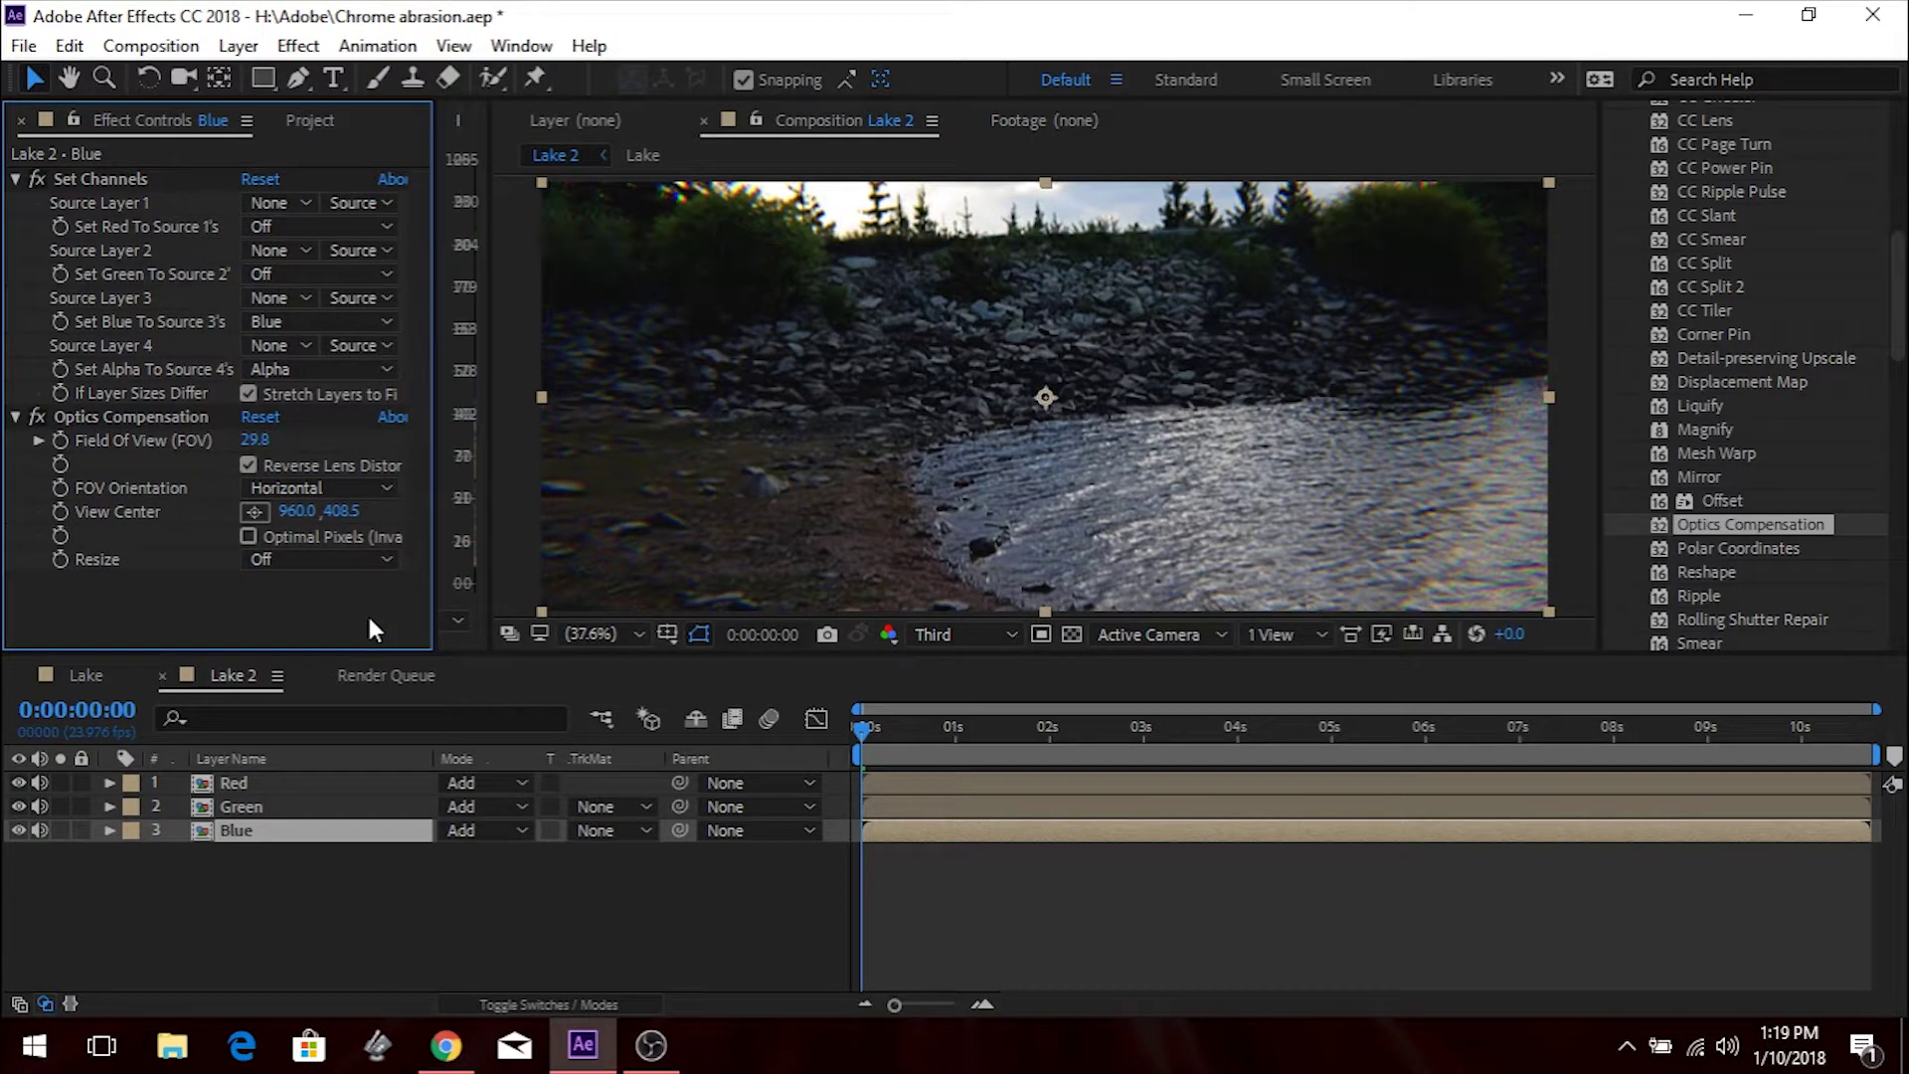
{"action": "left_click", "coordinate": [288, 782]}
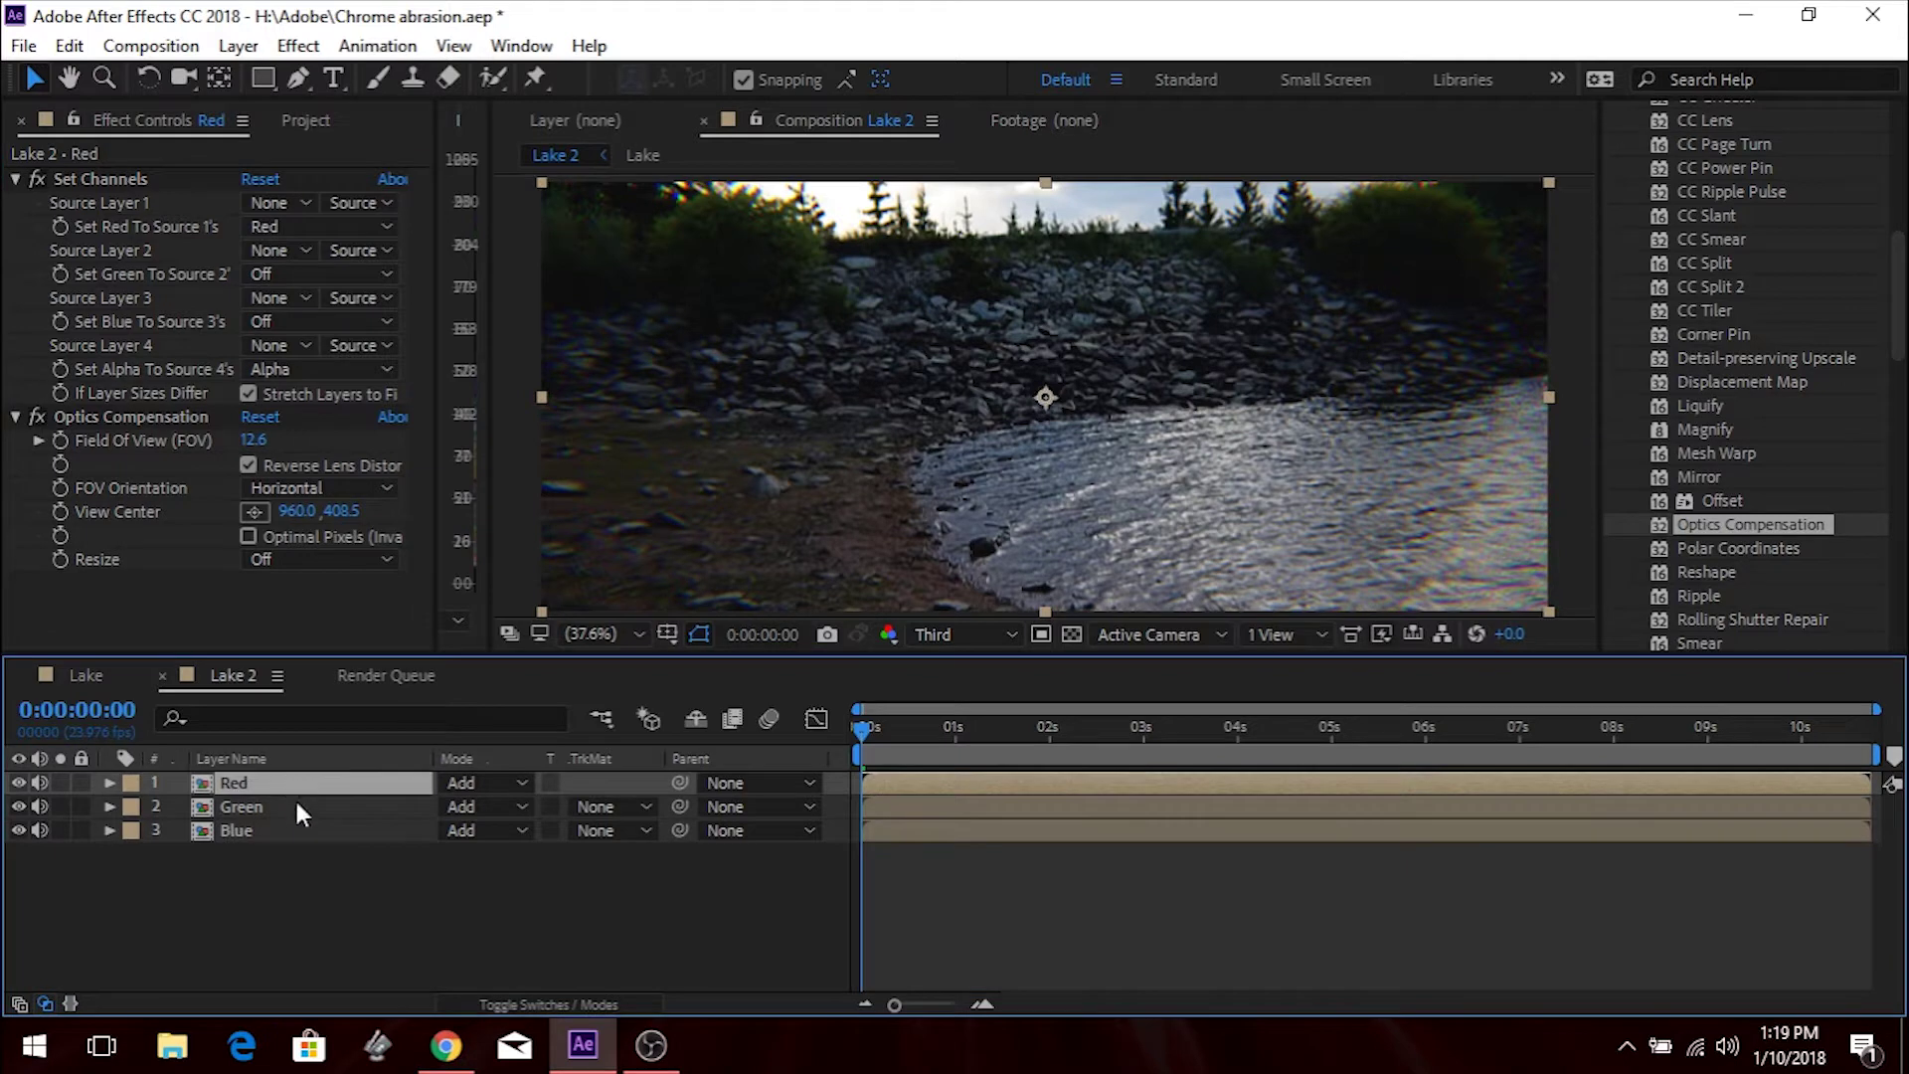
Set the viewer magnification to 100% and the preview resolution to Full.
{"action": "left_click", "coordinate": [300, 121]}
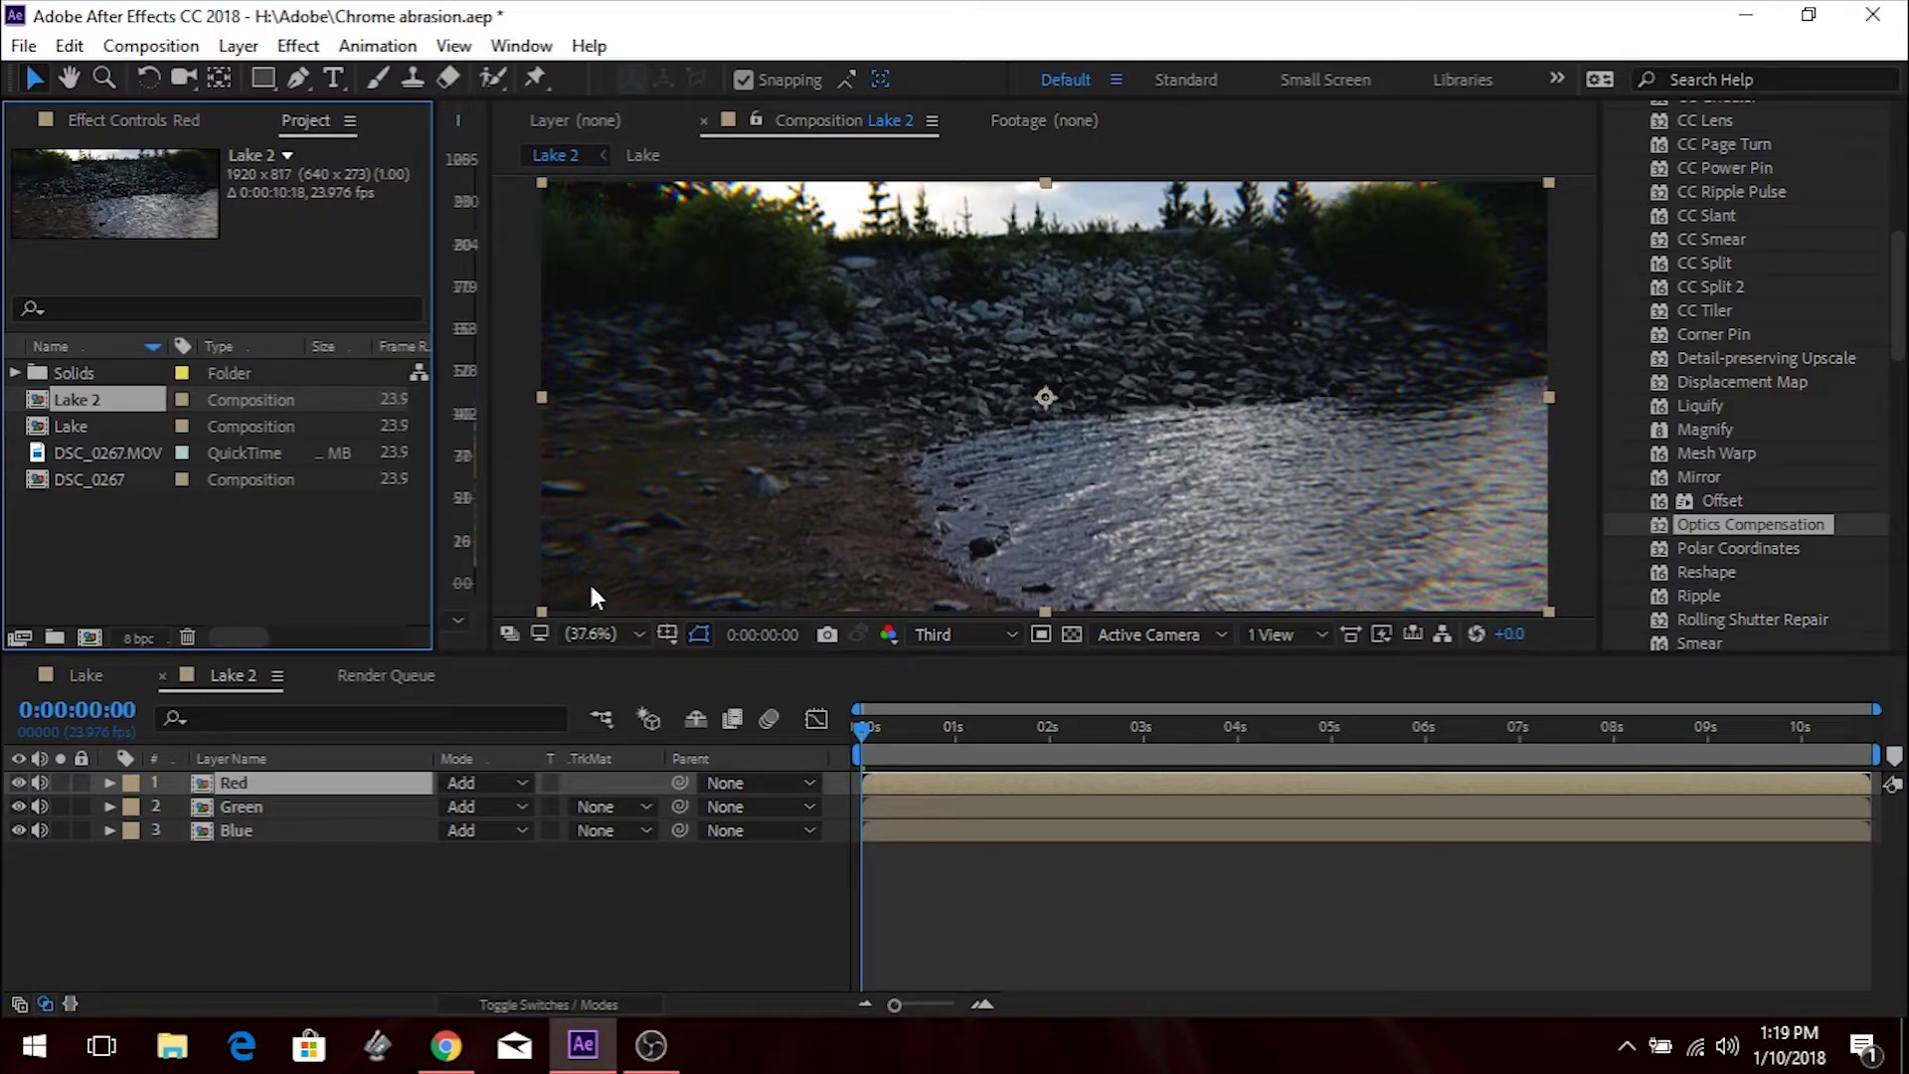
{"action": "left_click", "coordinate": [626, 632]}
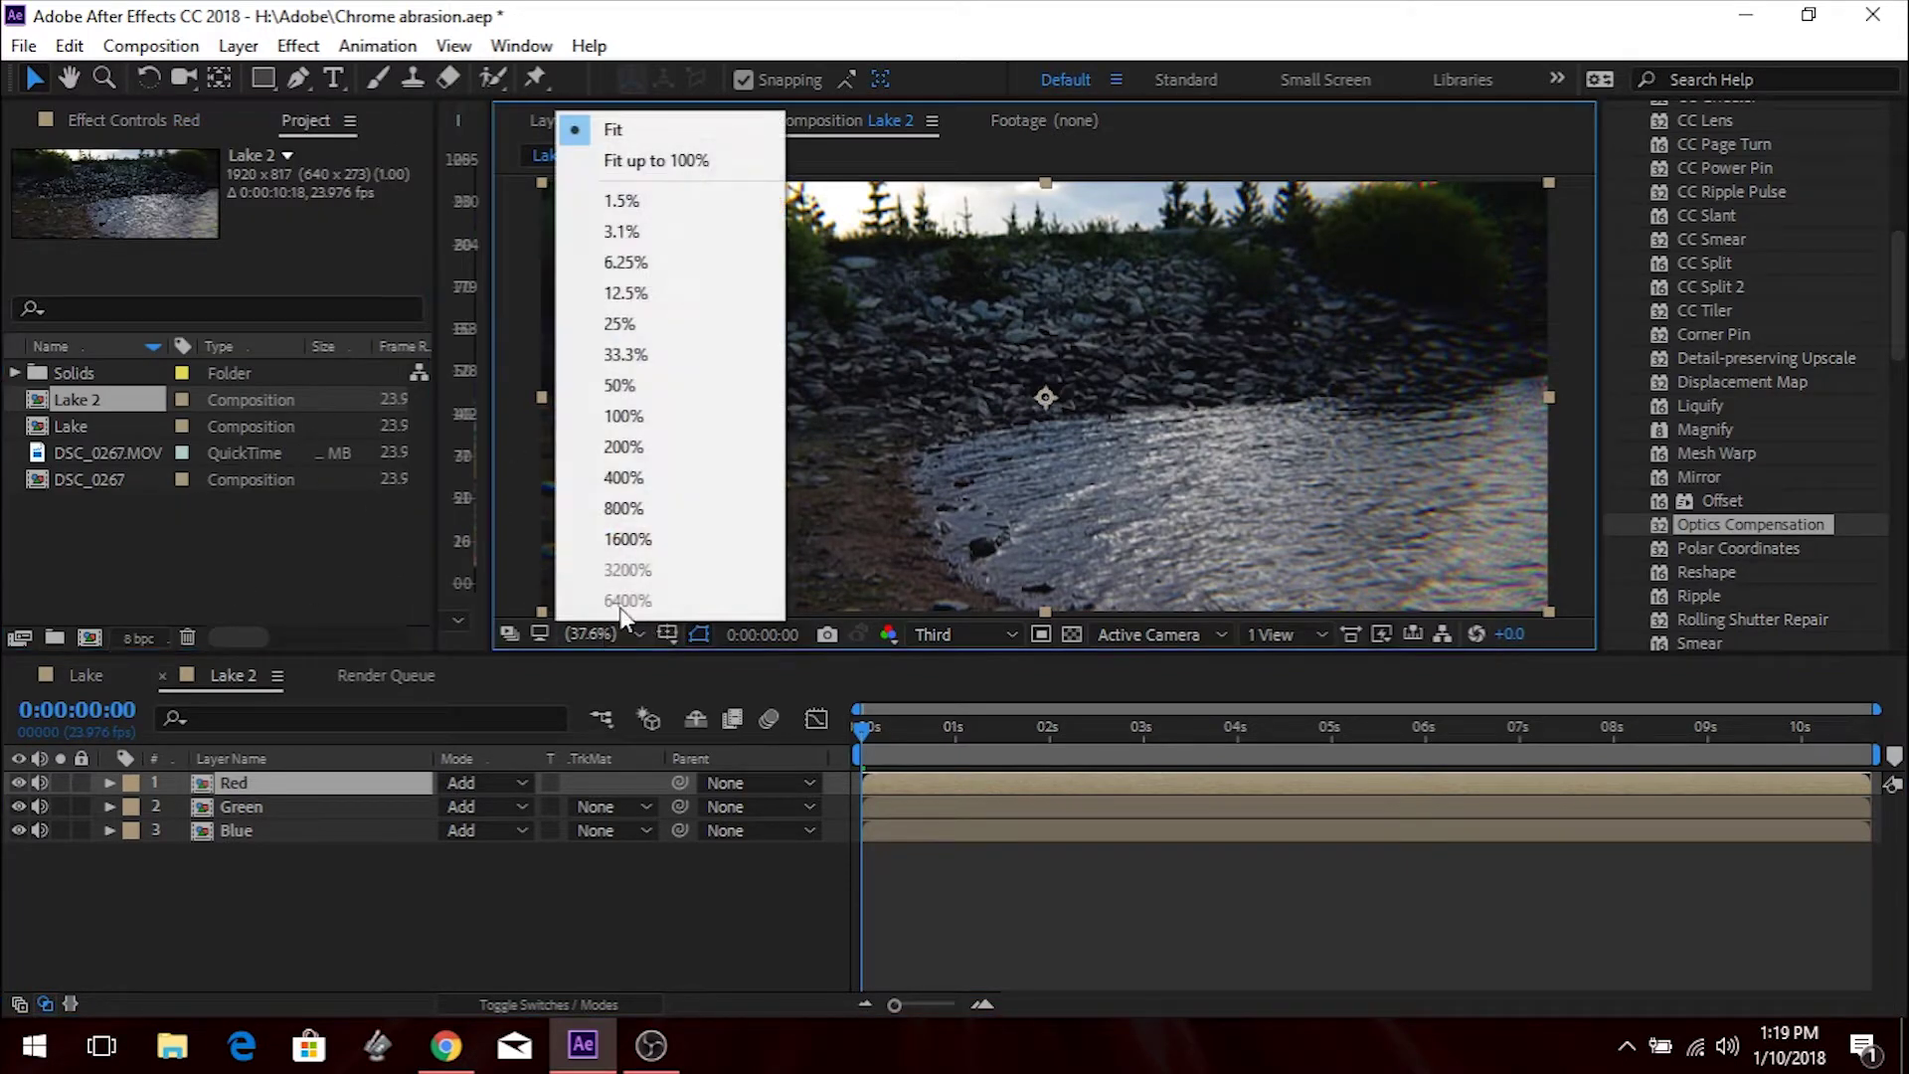
{"action": "left_click", "coordinate": [653, 446]}
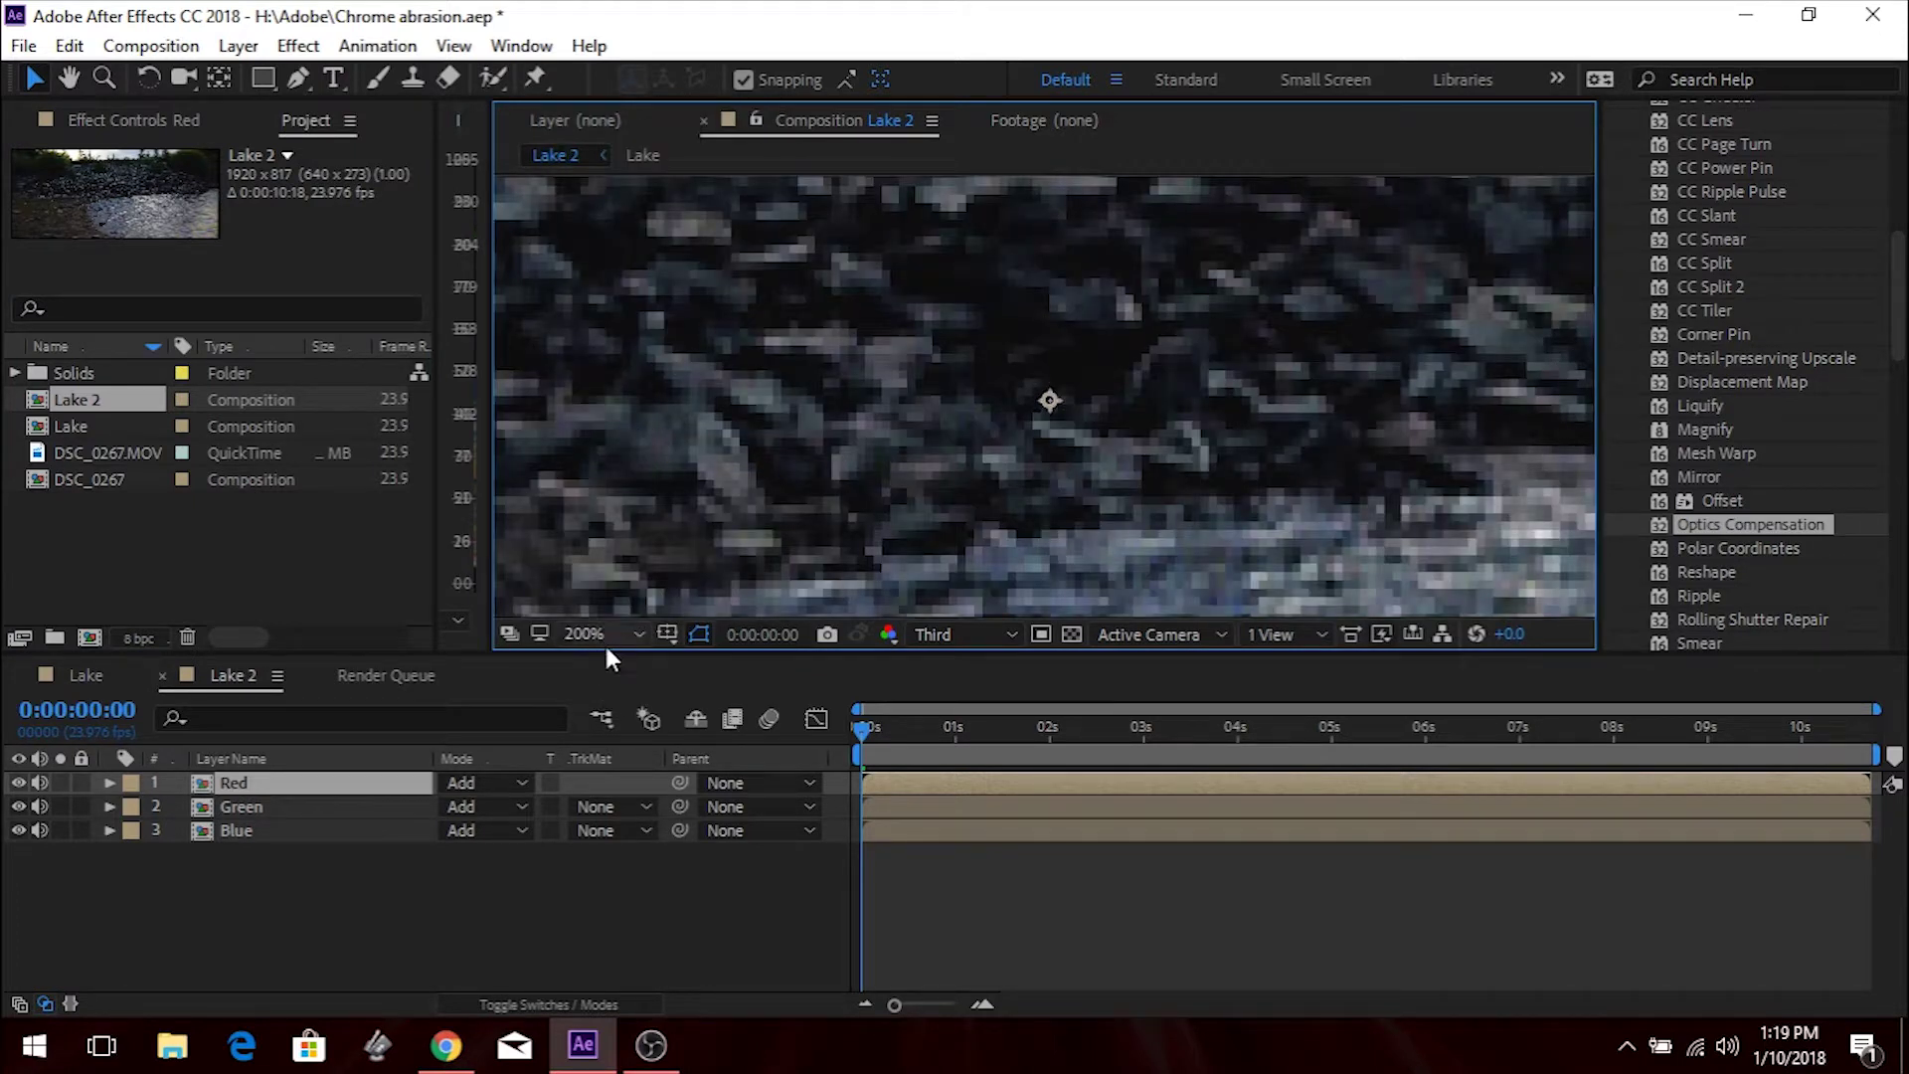
{"action": "left_click", "coordinate": [604, 641]}
{"action": "left_click", "coordinate": [660, 409]}
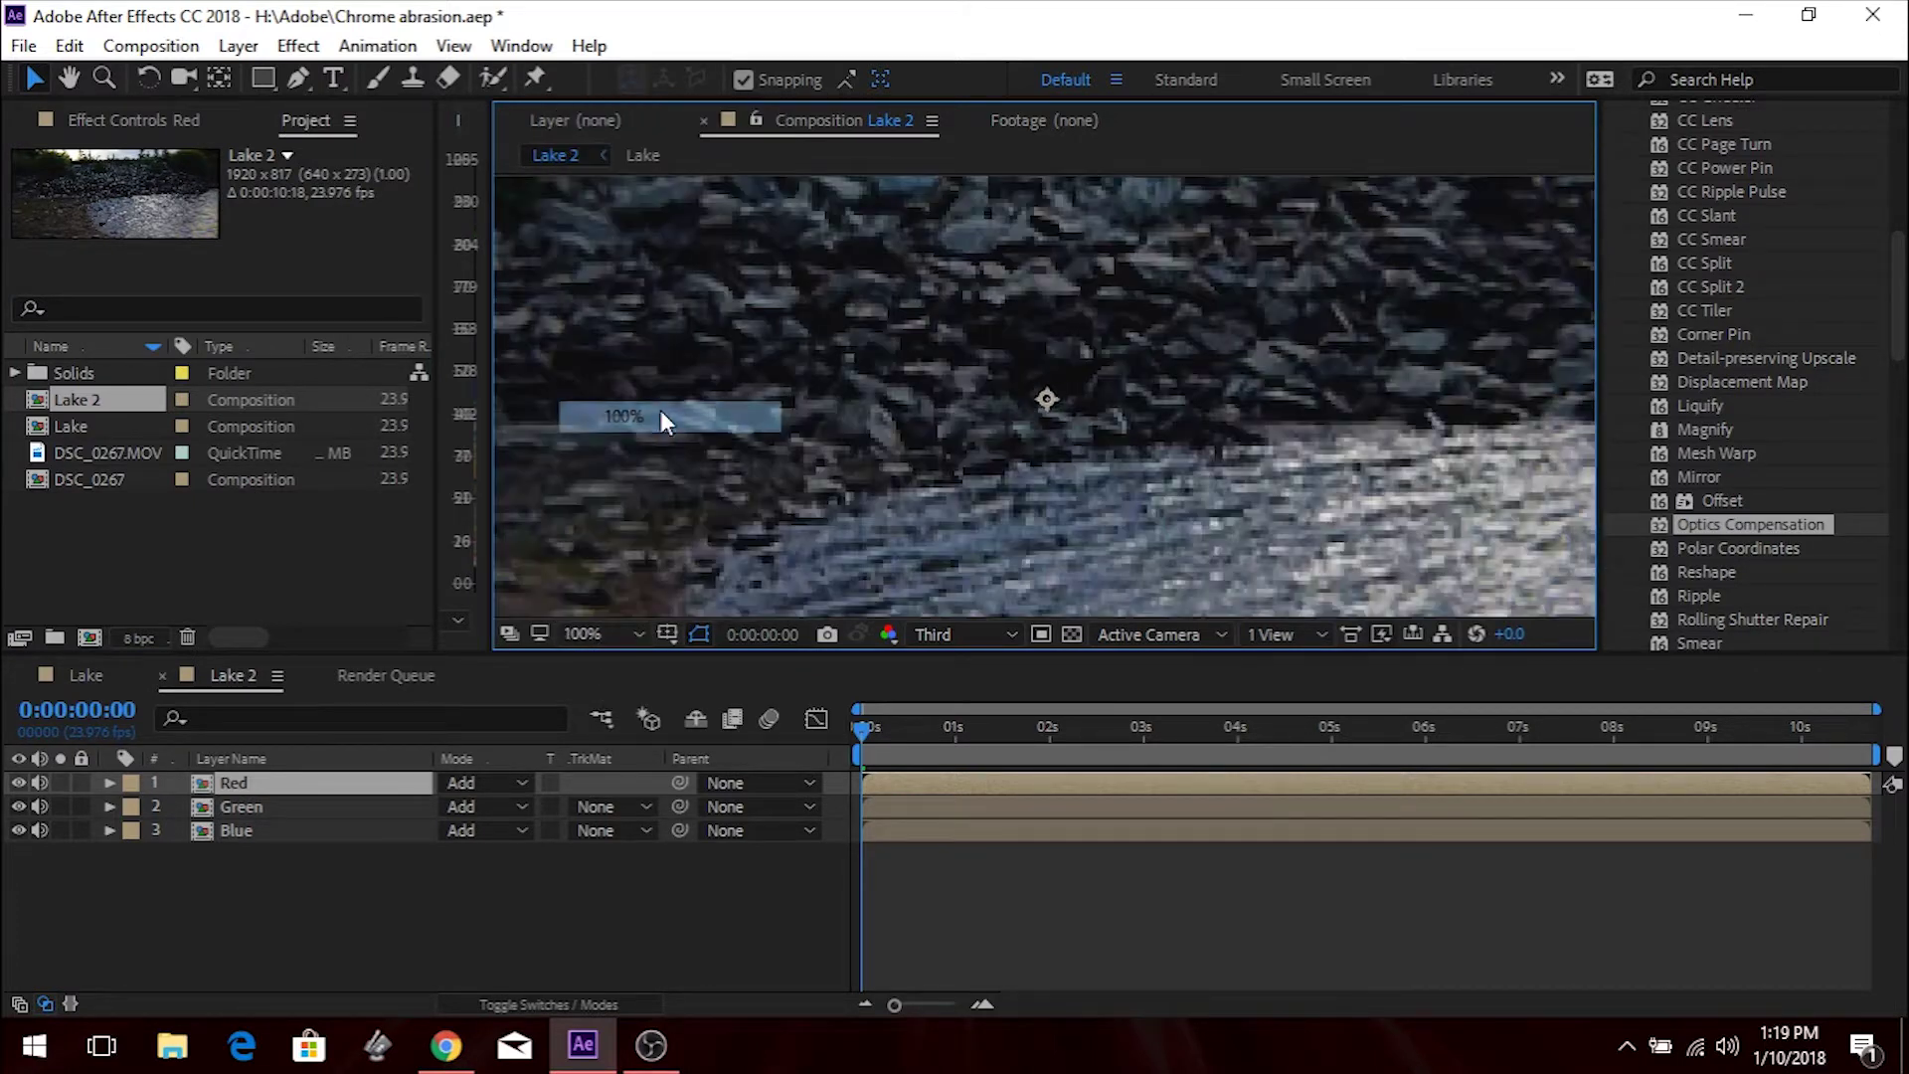
{"action": "left_click", "coordinate": [953, 637]}
{"action": "left_click", "coordinate": [970, 700]}
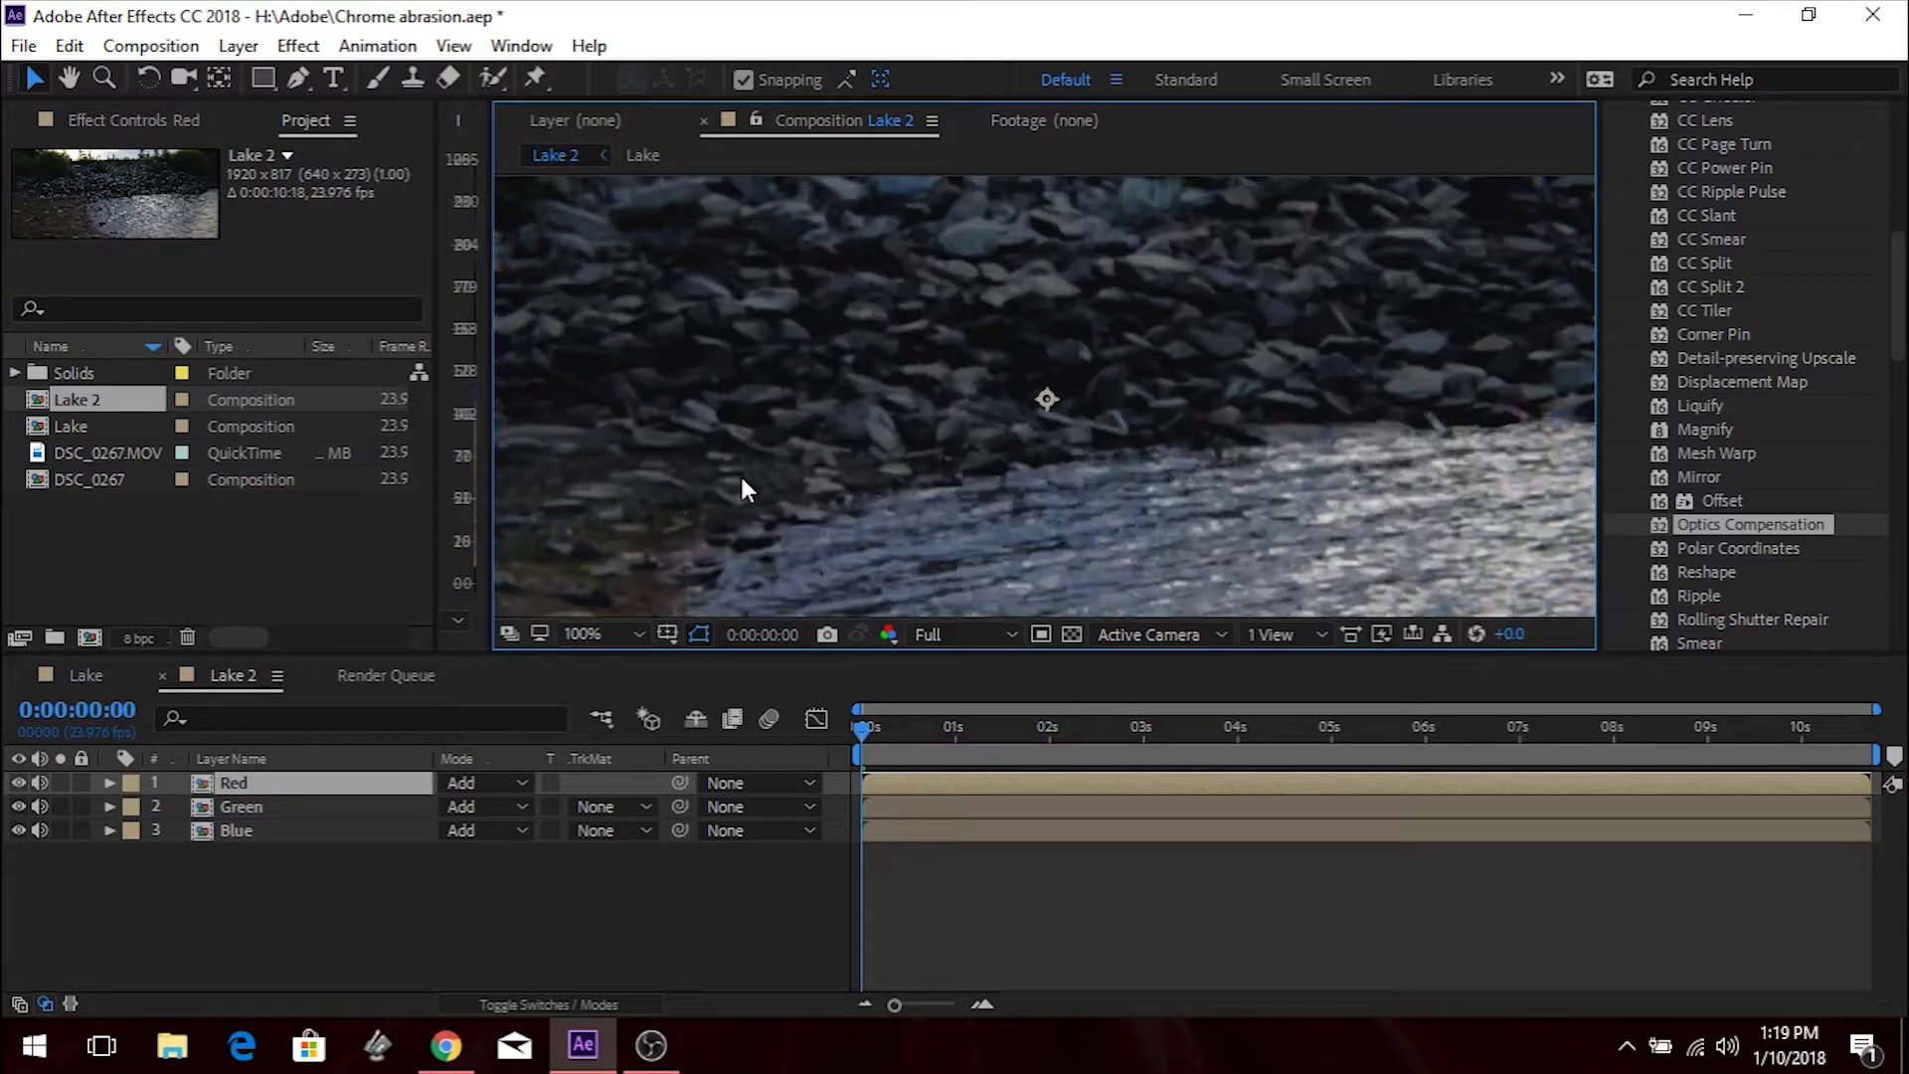
Test-shift the Red layer right, undo it, and zoom the preview to 25% then 50%.
{"action": "left_click_drag", "start_coordinate": [743, 478], "coordinate": [785, 459]}
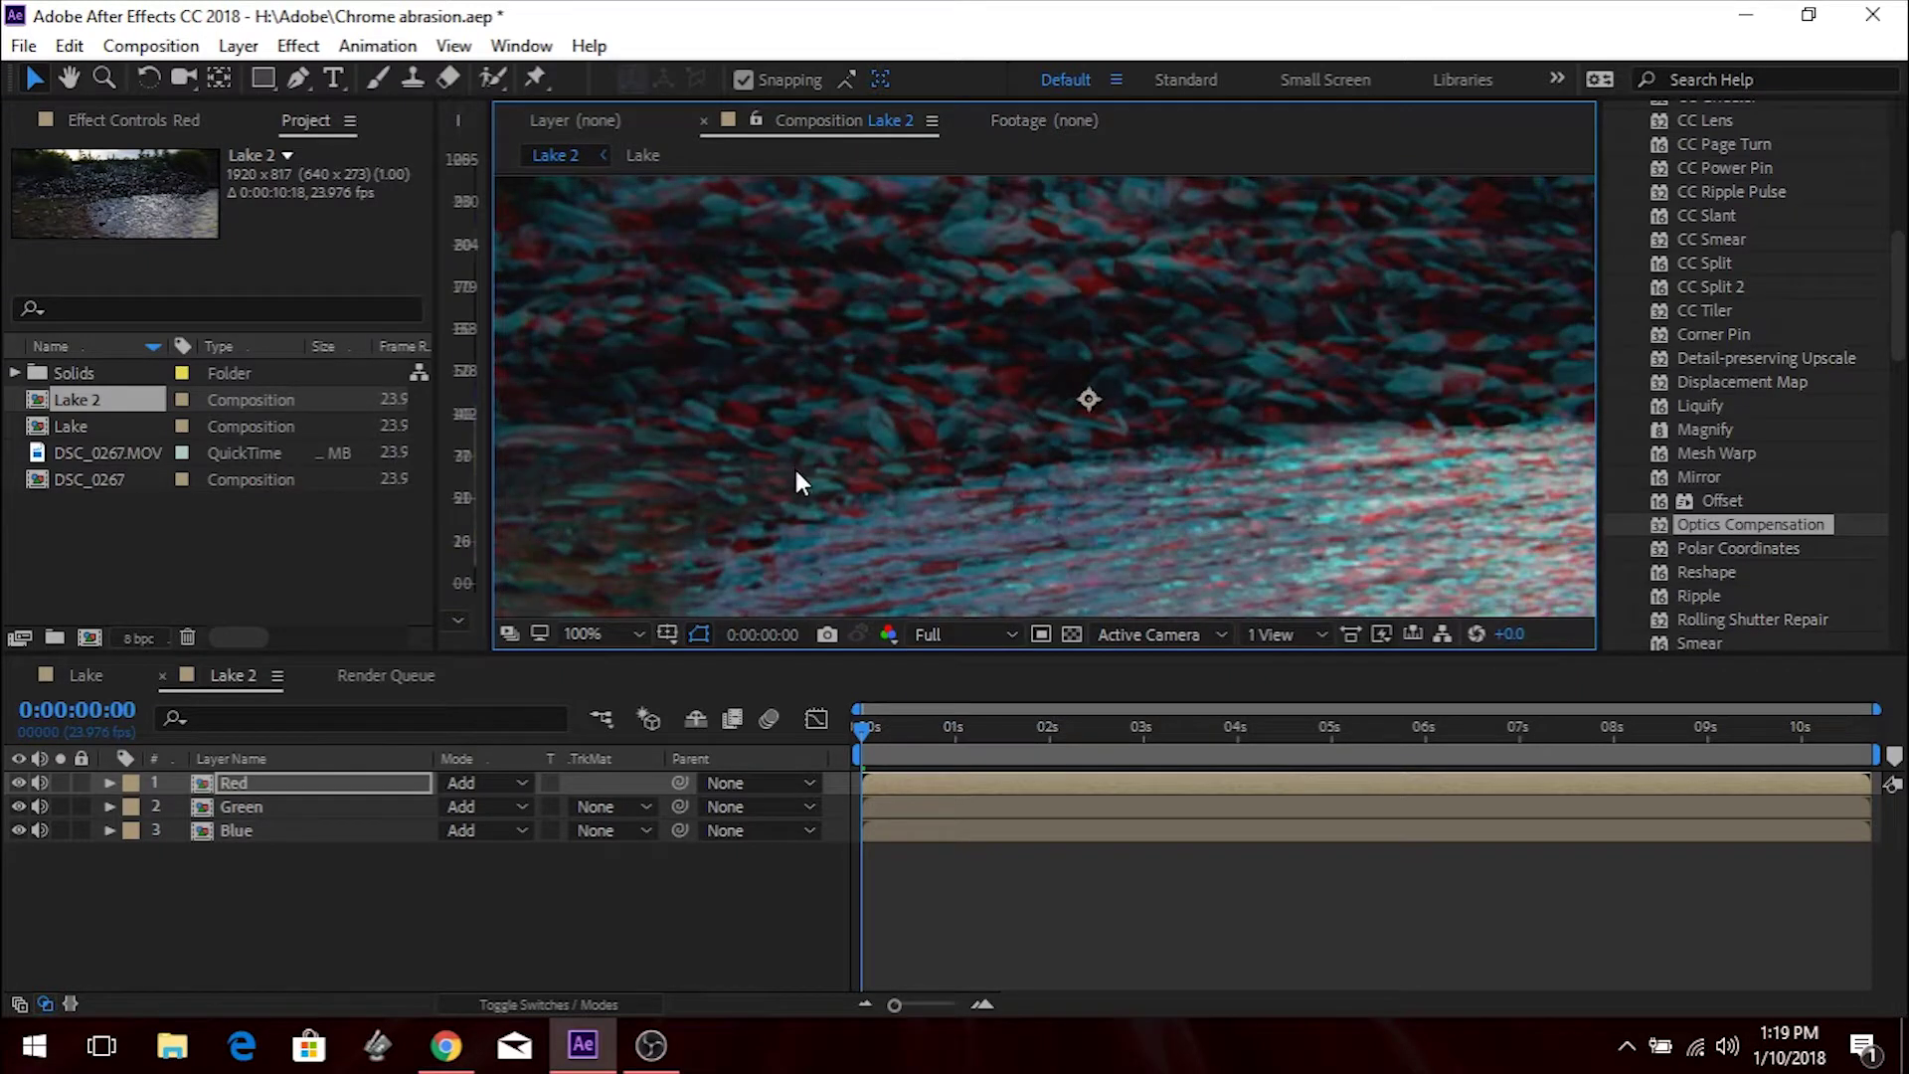
{"action": "key", "text": "ctrl+z"}
{"action": "key", "text": "comma"}
{"action": "key", "text": "comma"}
{"action": "key", "text": "comma"}
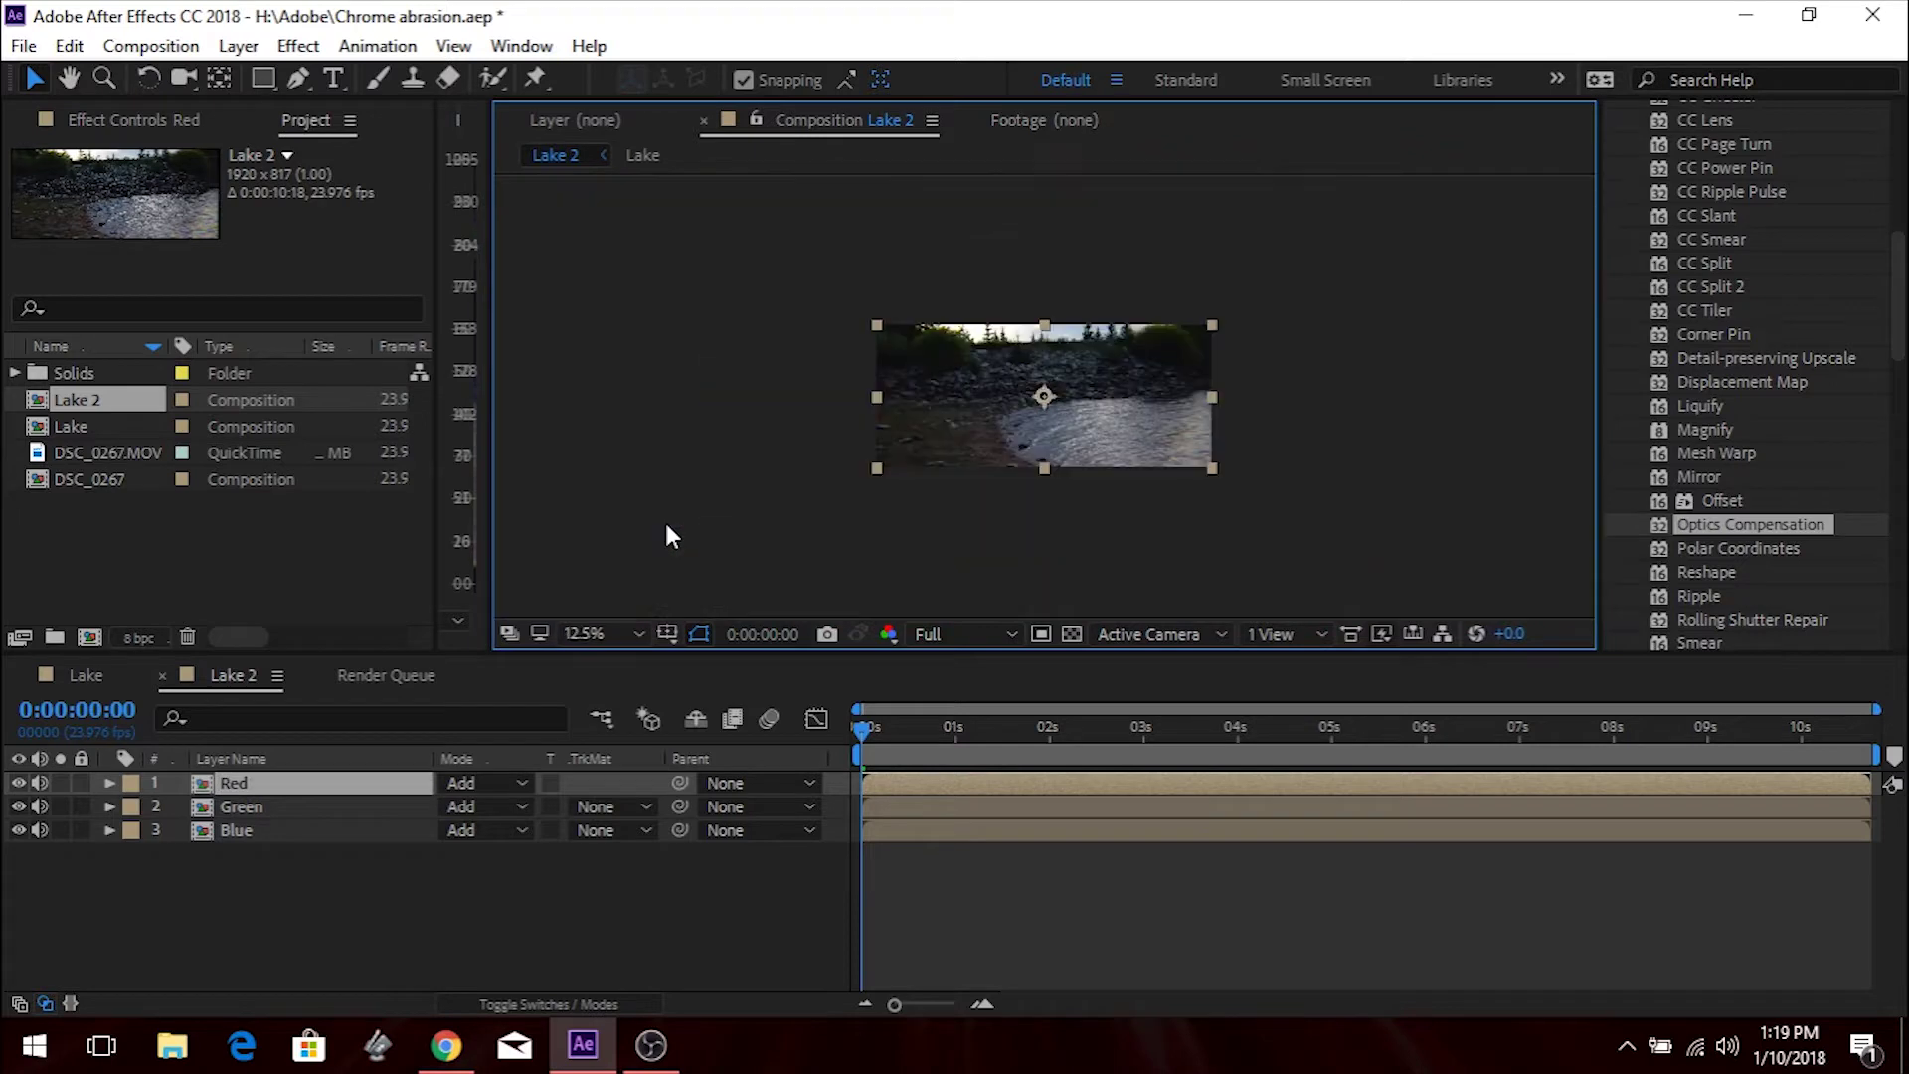
{"action": "key", "text": "period"}
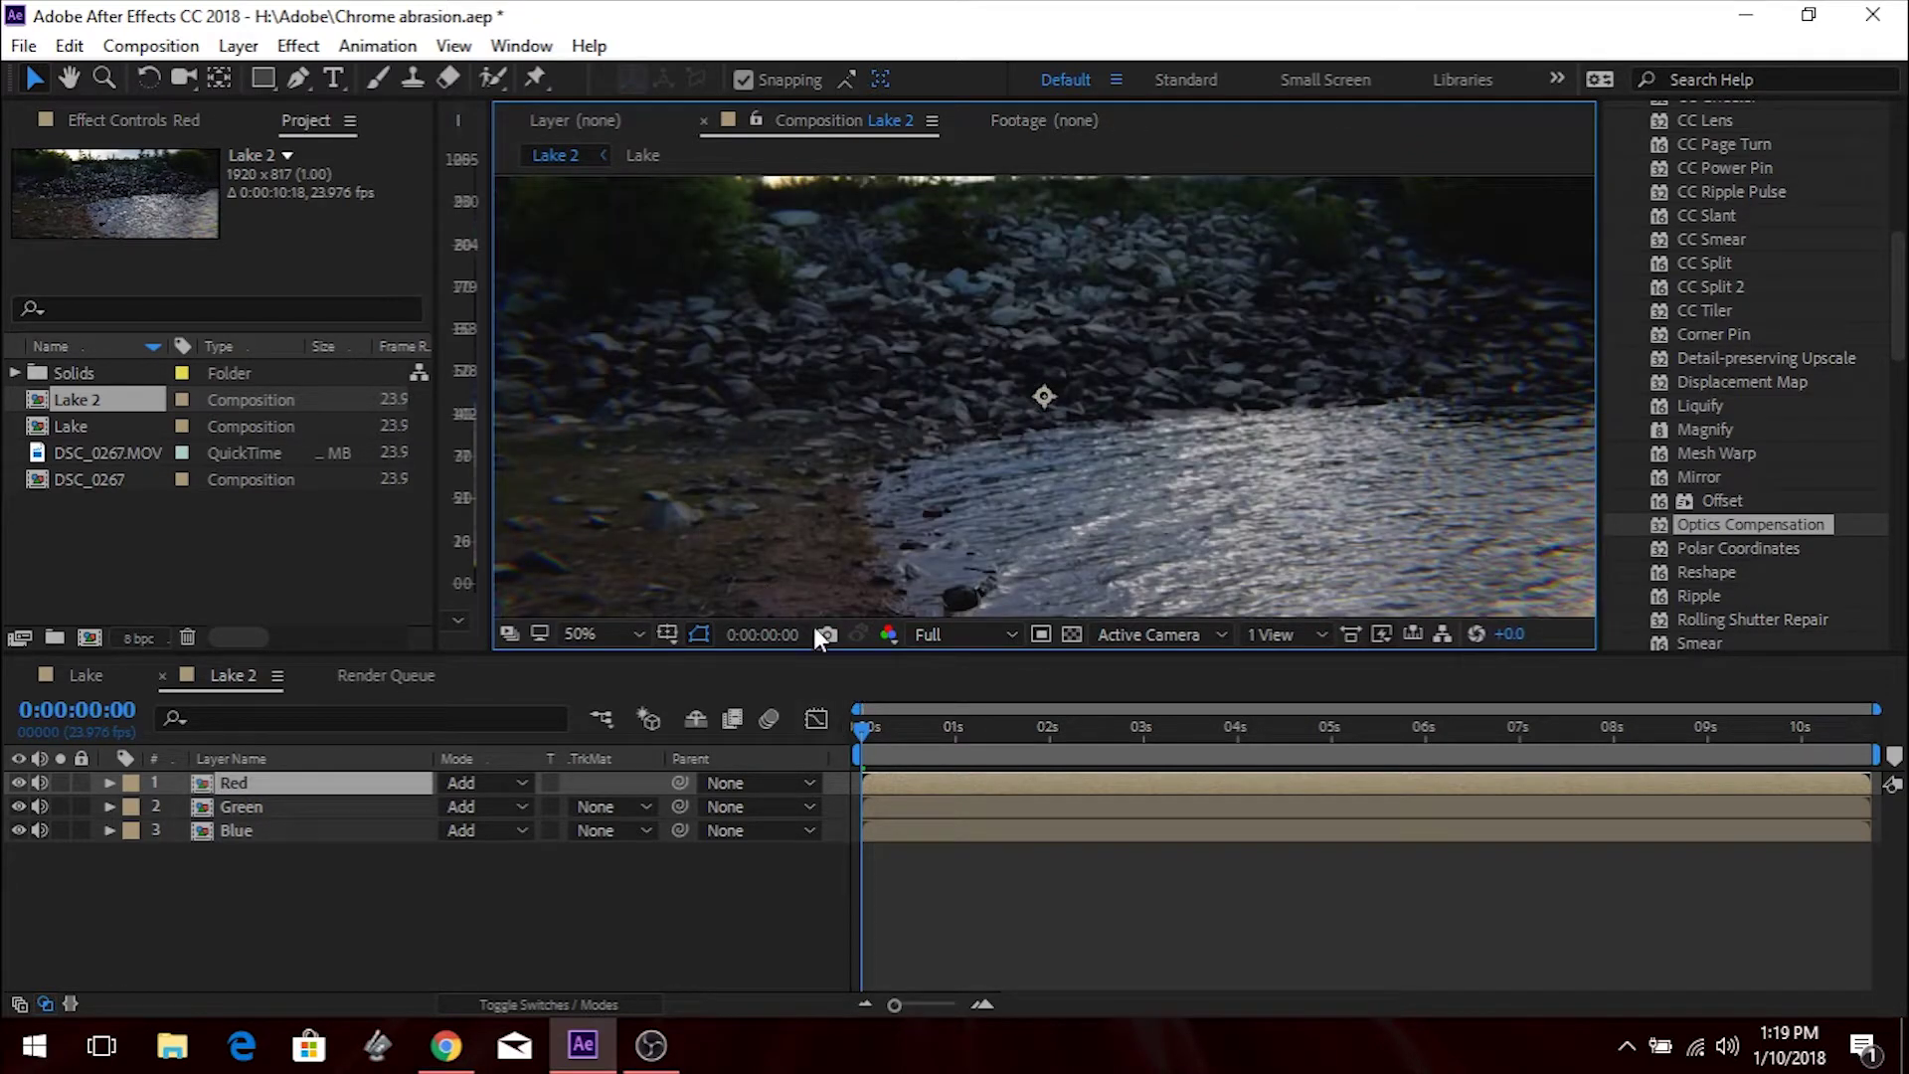
With the Hand tool, zoom the preview in to 200% on the rocks' colour fringing.
{"action": "left_click", "coordinate": [68, 77]}
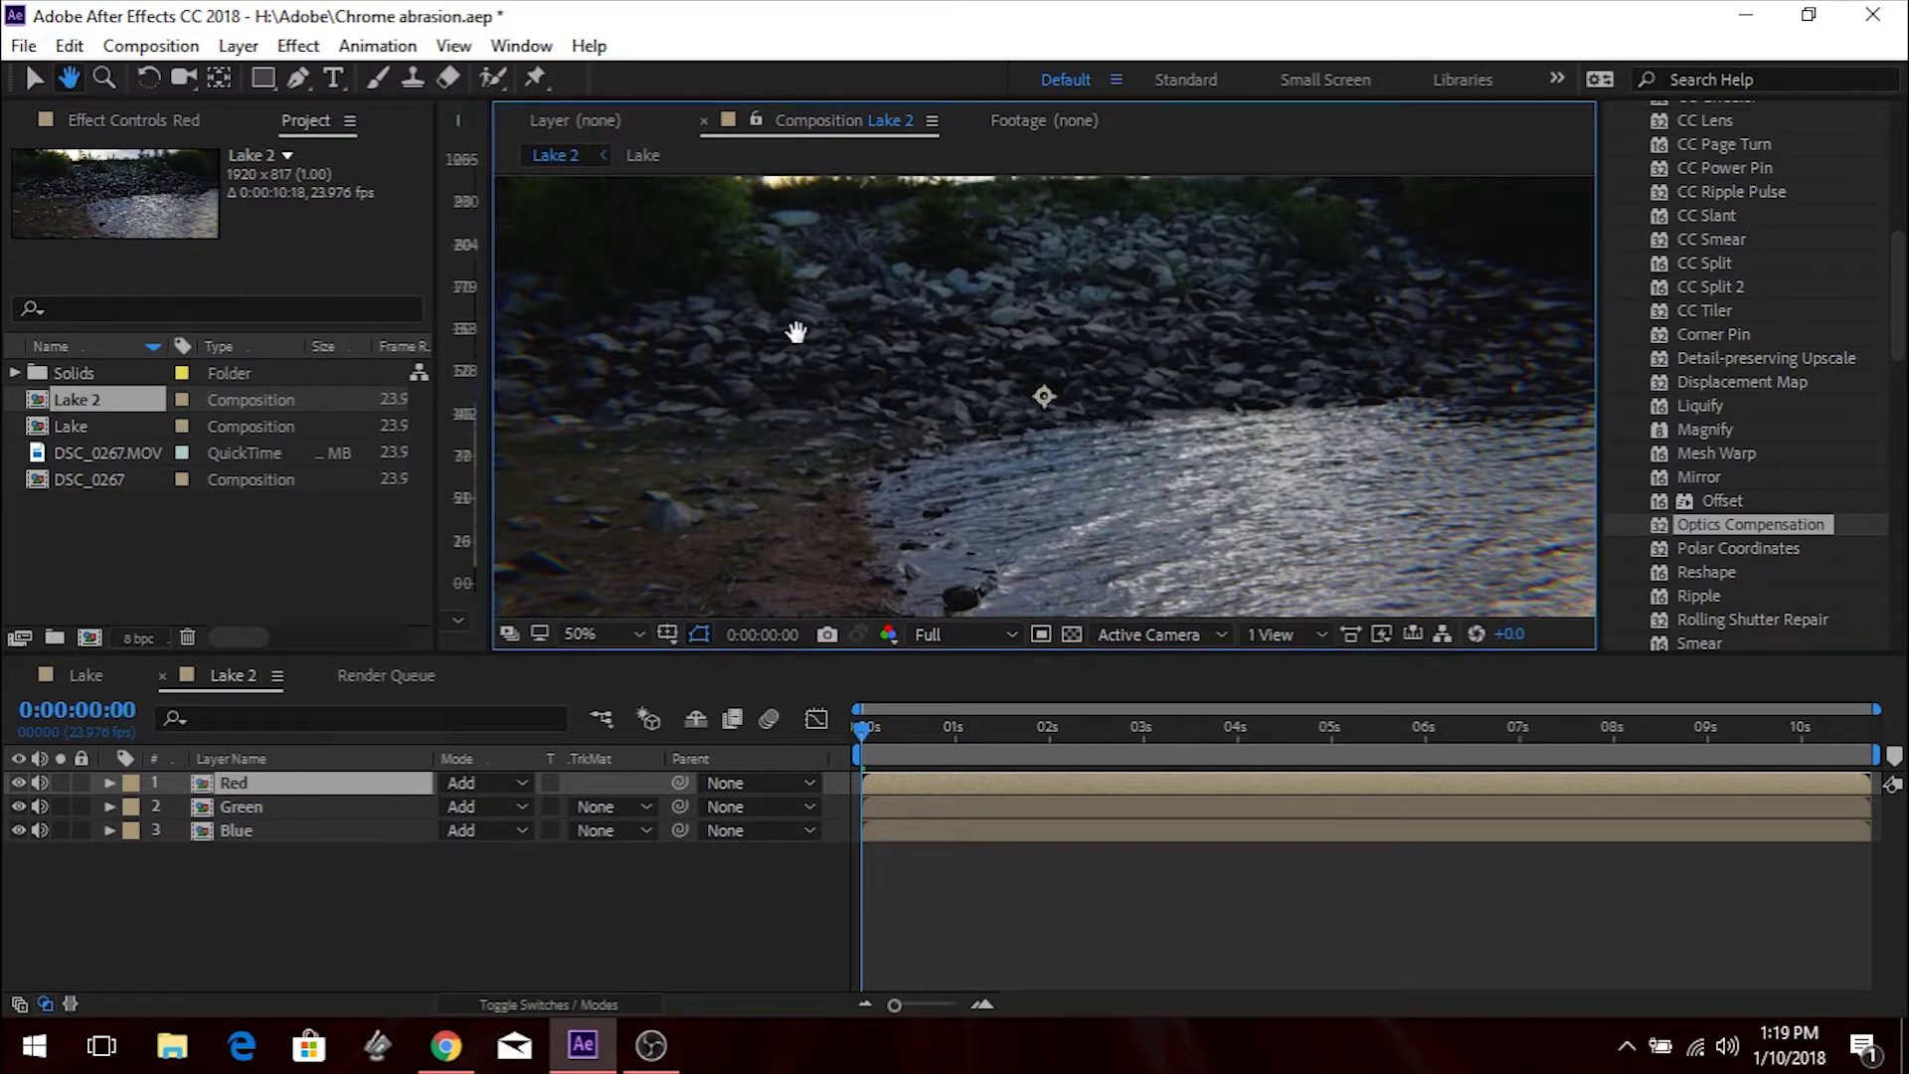
{"action": "scroll", "coordinate": [1065, 246], "scroll_direction": "up", "scroll_amount": 1}
{"action": "scroll", "coordinate": [895, 431], "scroll_direction": "up", "scroll_amount": 1}
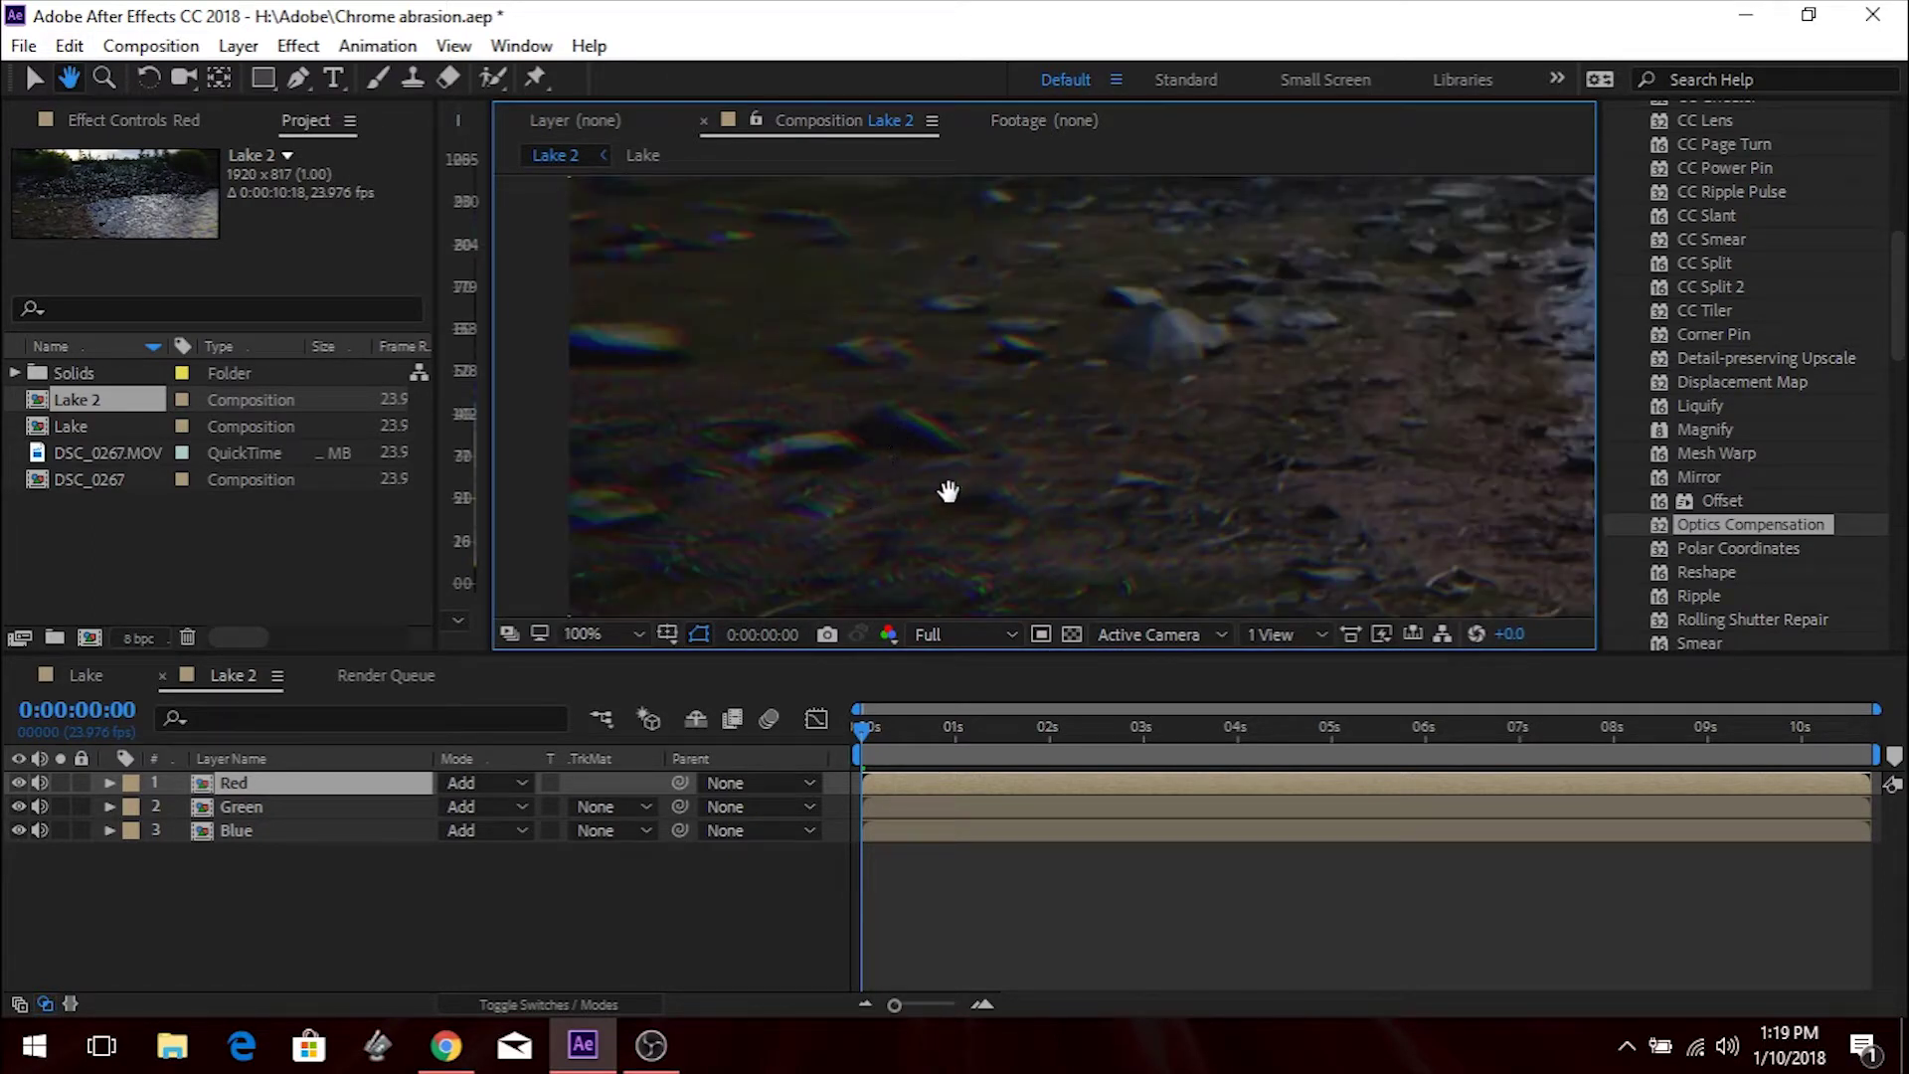
{"action": "scroll", "coordinate": [919, 486], "scroll_direction": "up", "scroll_amount": 1}
{"action": "scroll", "coordinate": [900, 467], "scroll_direction": "up", "scroll_amount": 1}
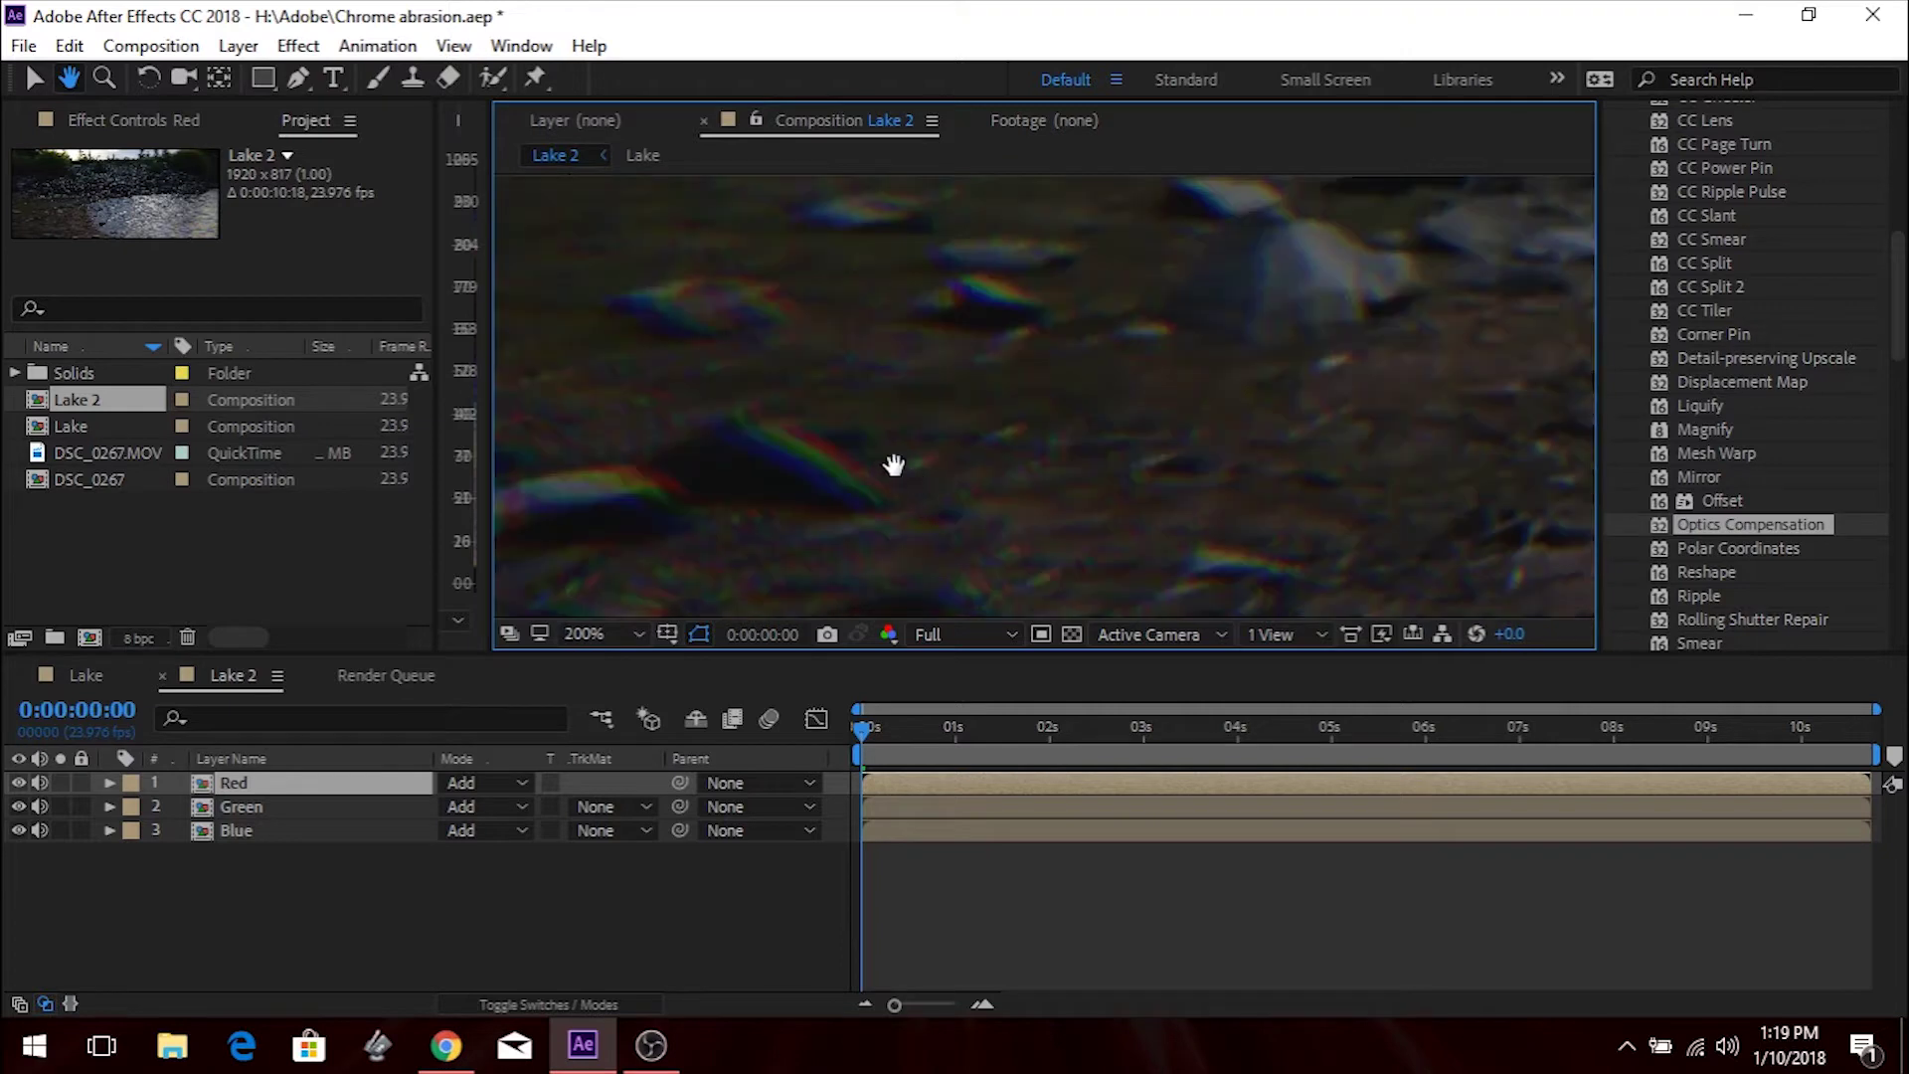
{"action": "left_click", "coordinate": [446, 1043]}
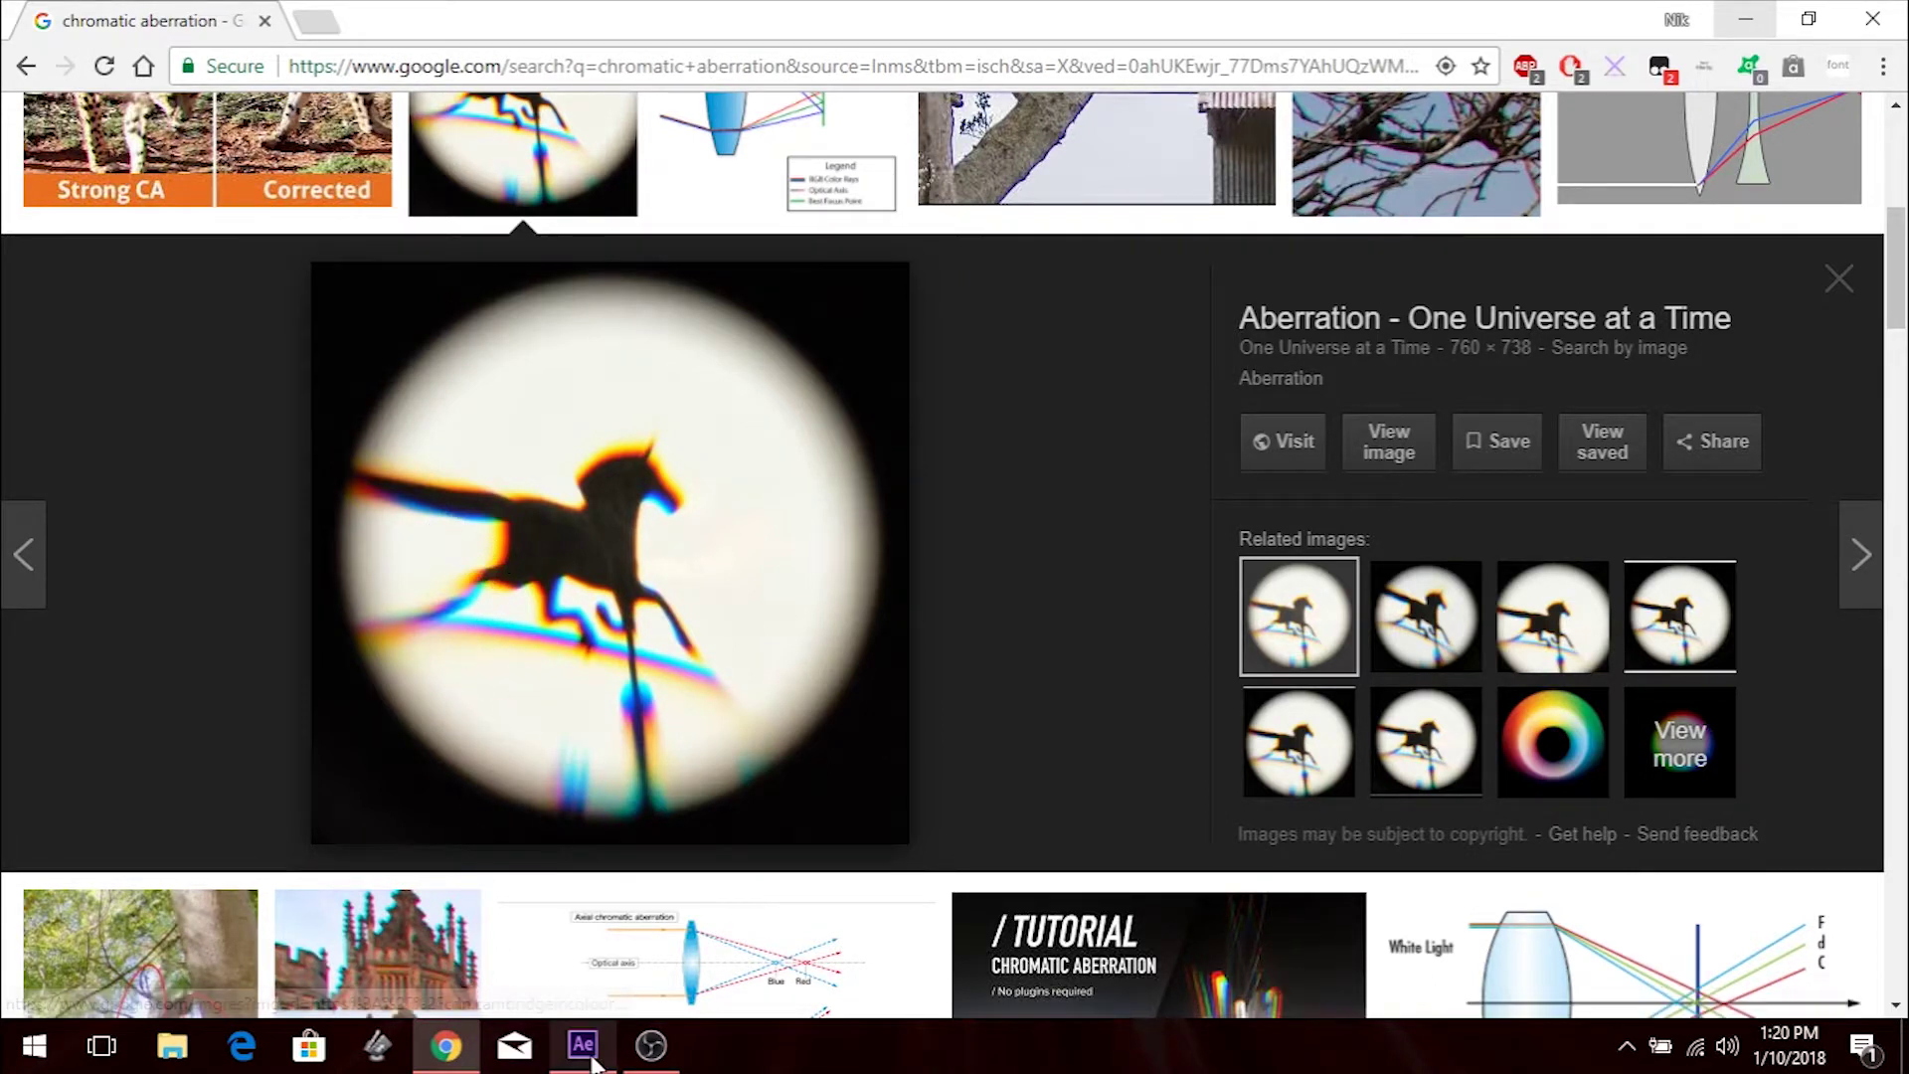
{"action": "left_click", "coordinate": [477, 1049]}
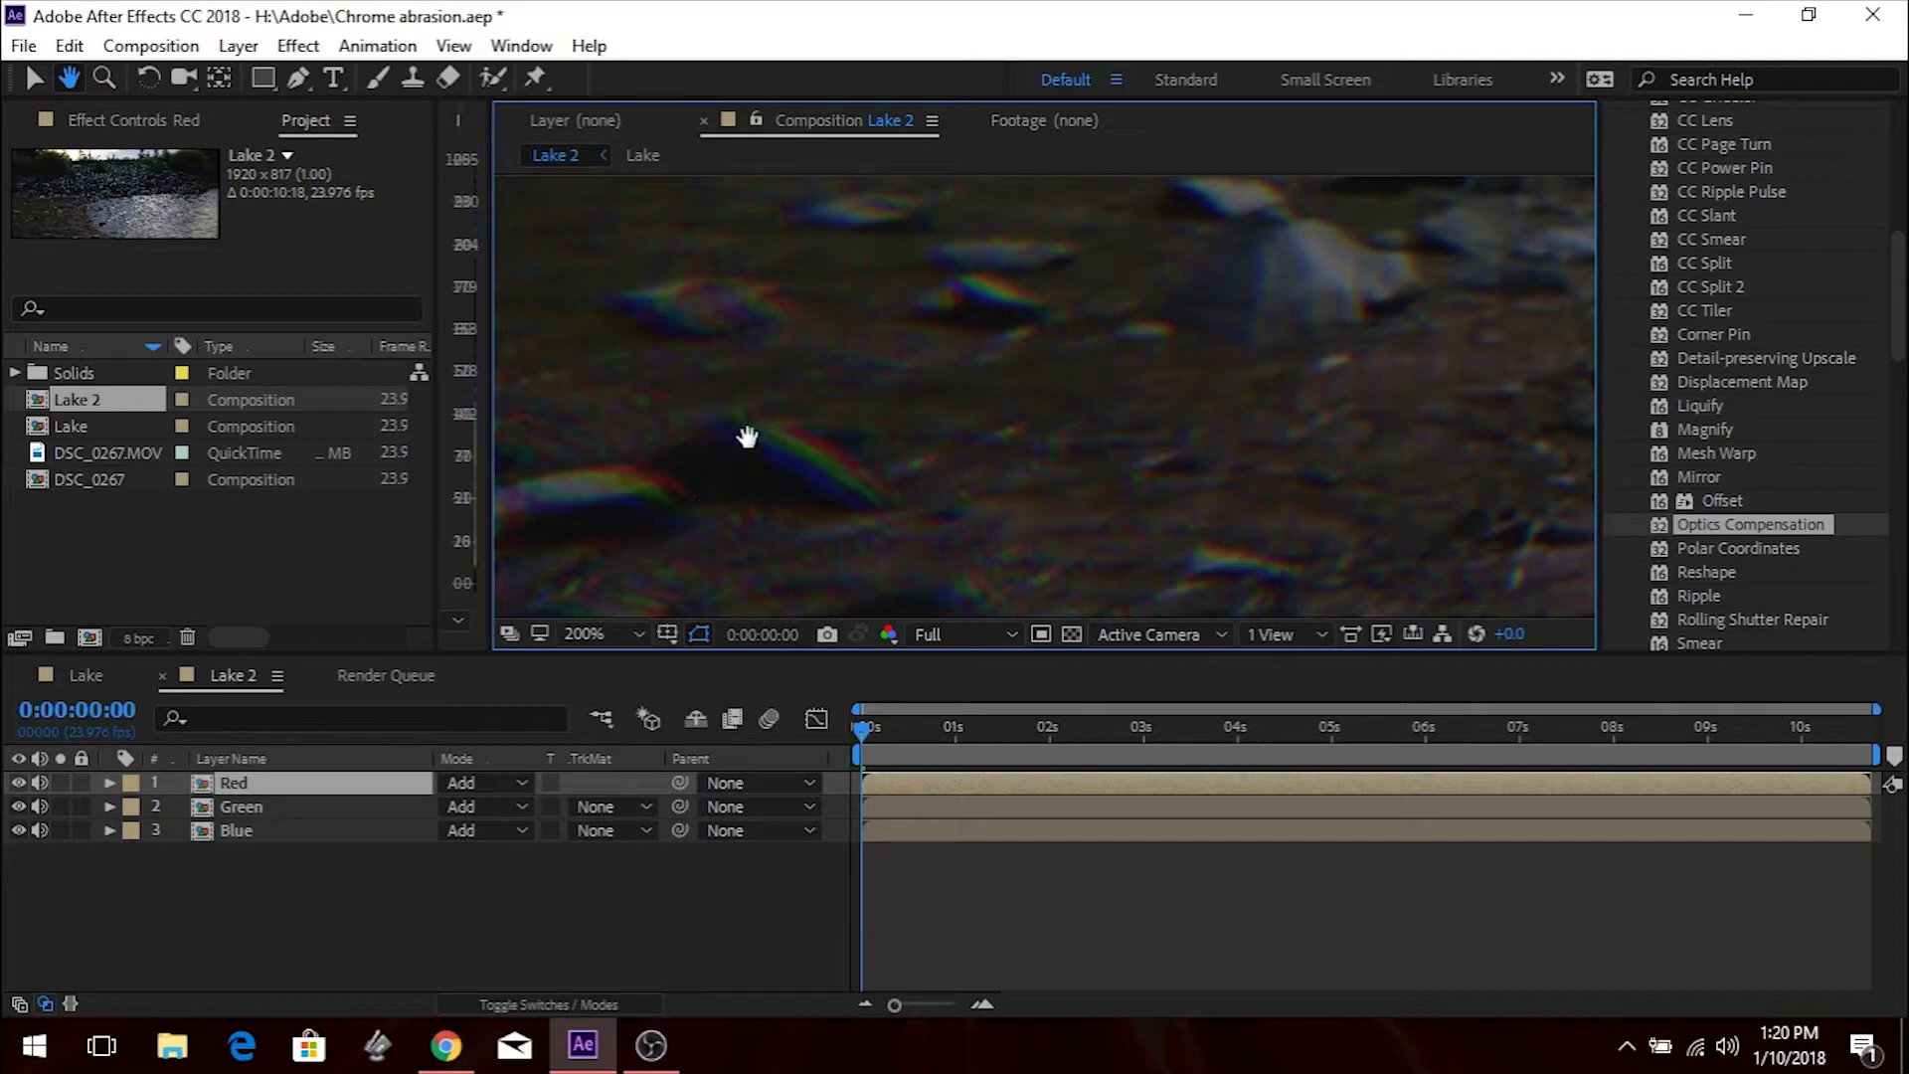
Set the viewer magnification to Fit so the whole frame shows.
{"action": "scroll", "coordinate": [748, 432], "scroll_direction": "down", "scroll_amount": 3}
{"action": "scroll", "coordinate": [824, 424], "scroll_direction": "down", "scroll_amount": 2}
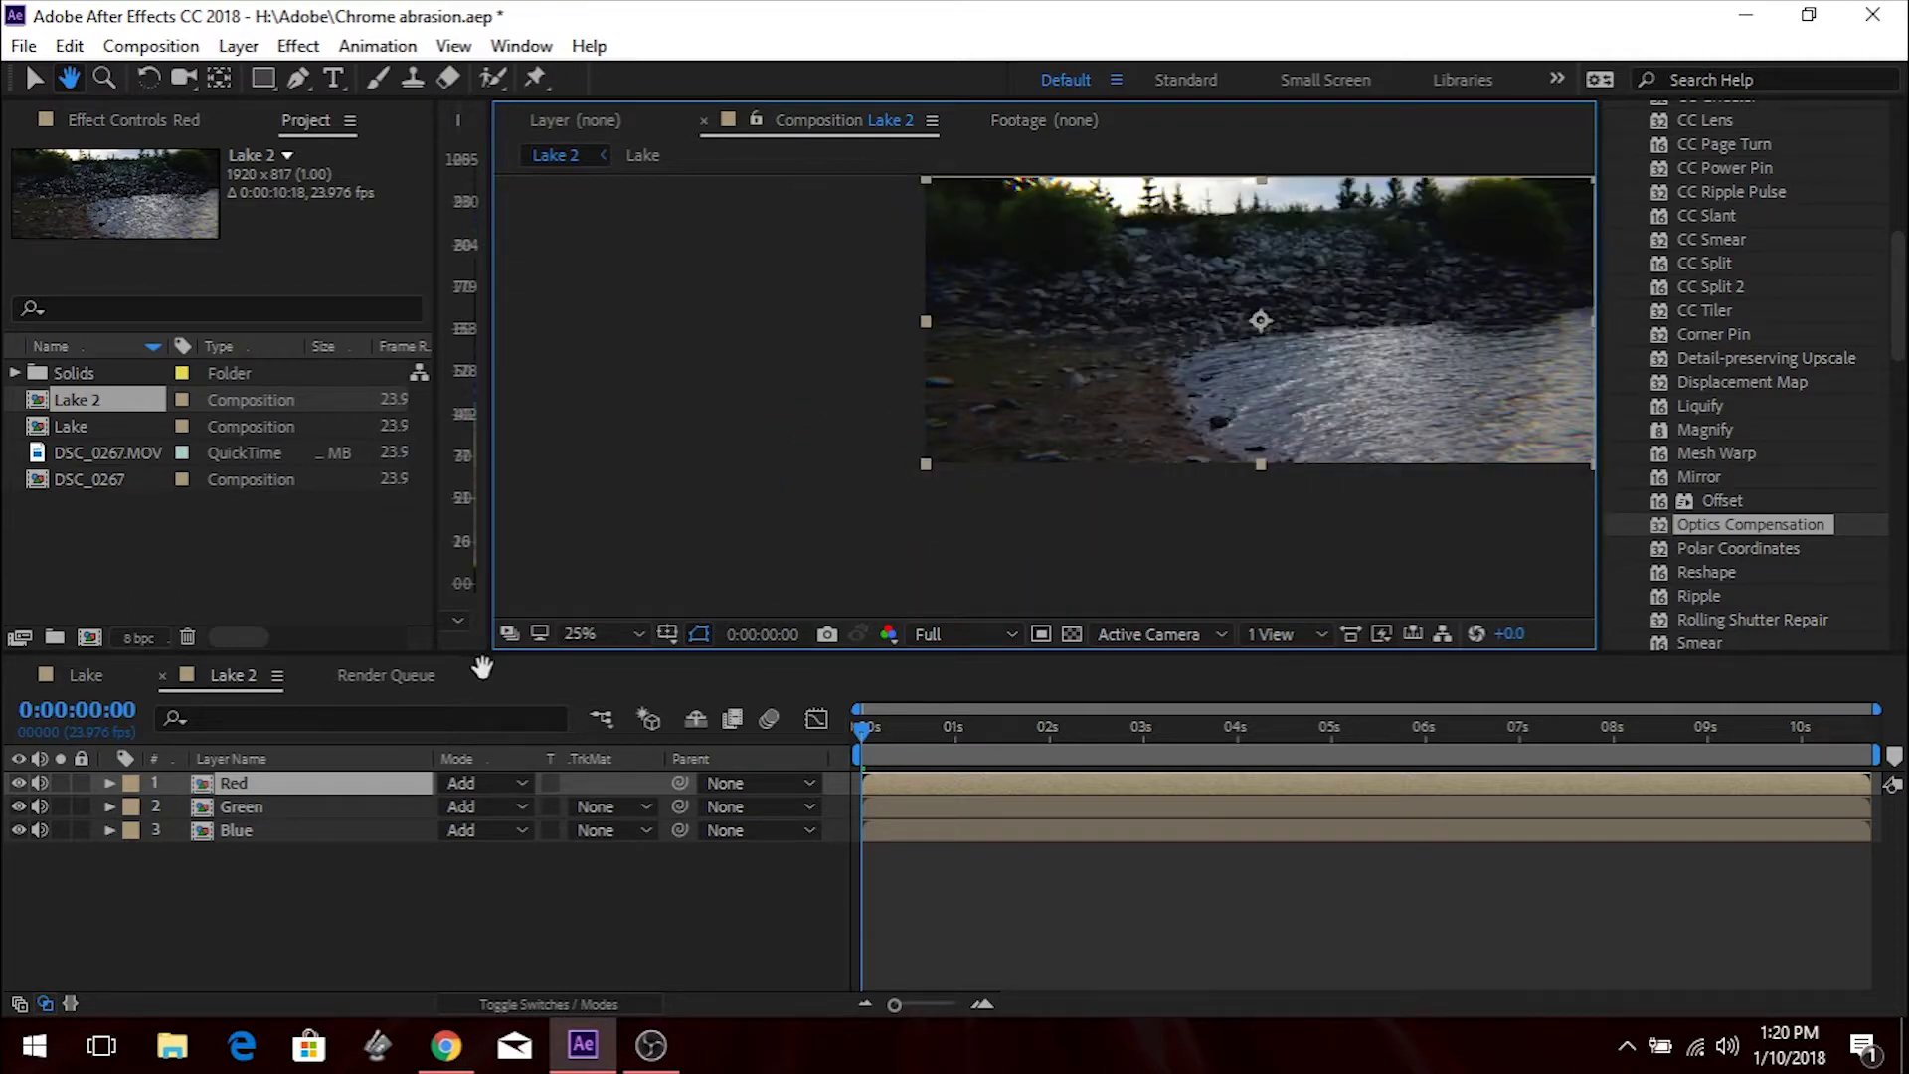
{"action": "left_click", "coordinate": [576, 633]}
{"action": "left_click", "coordinate": [720, 142]}
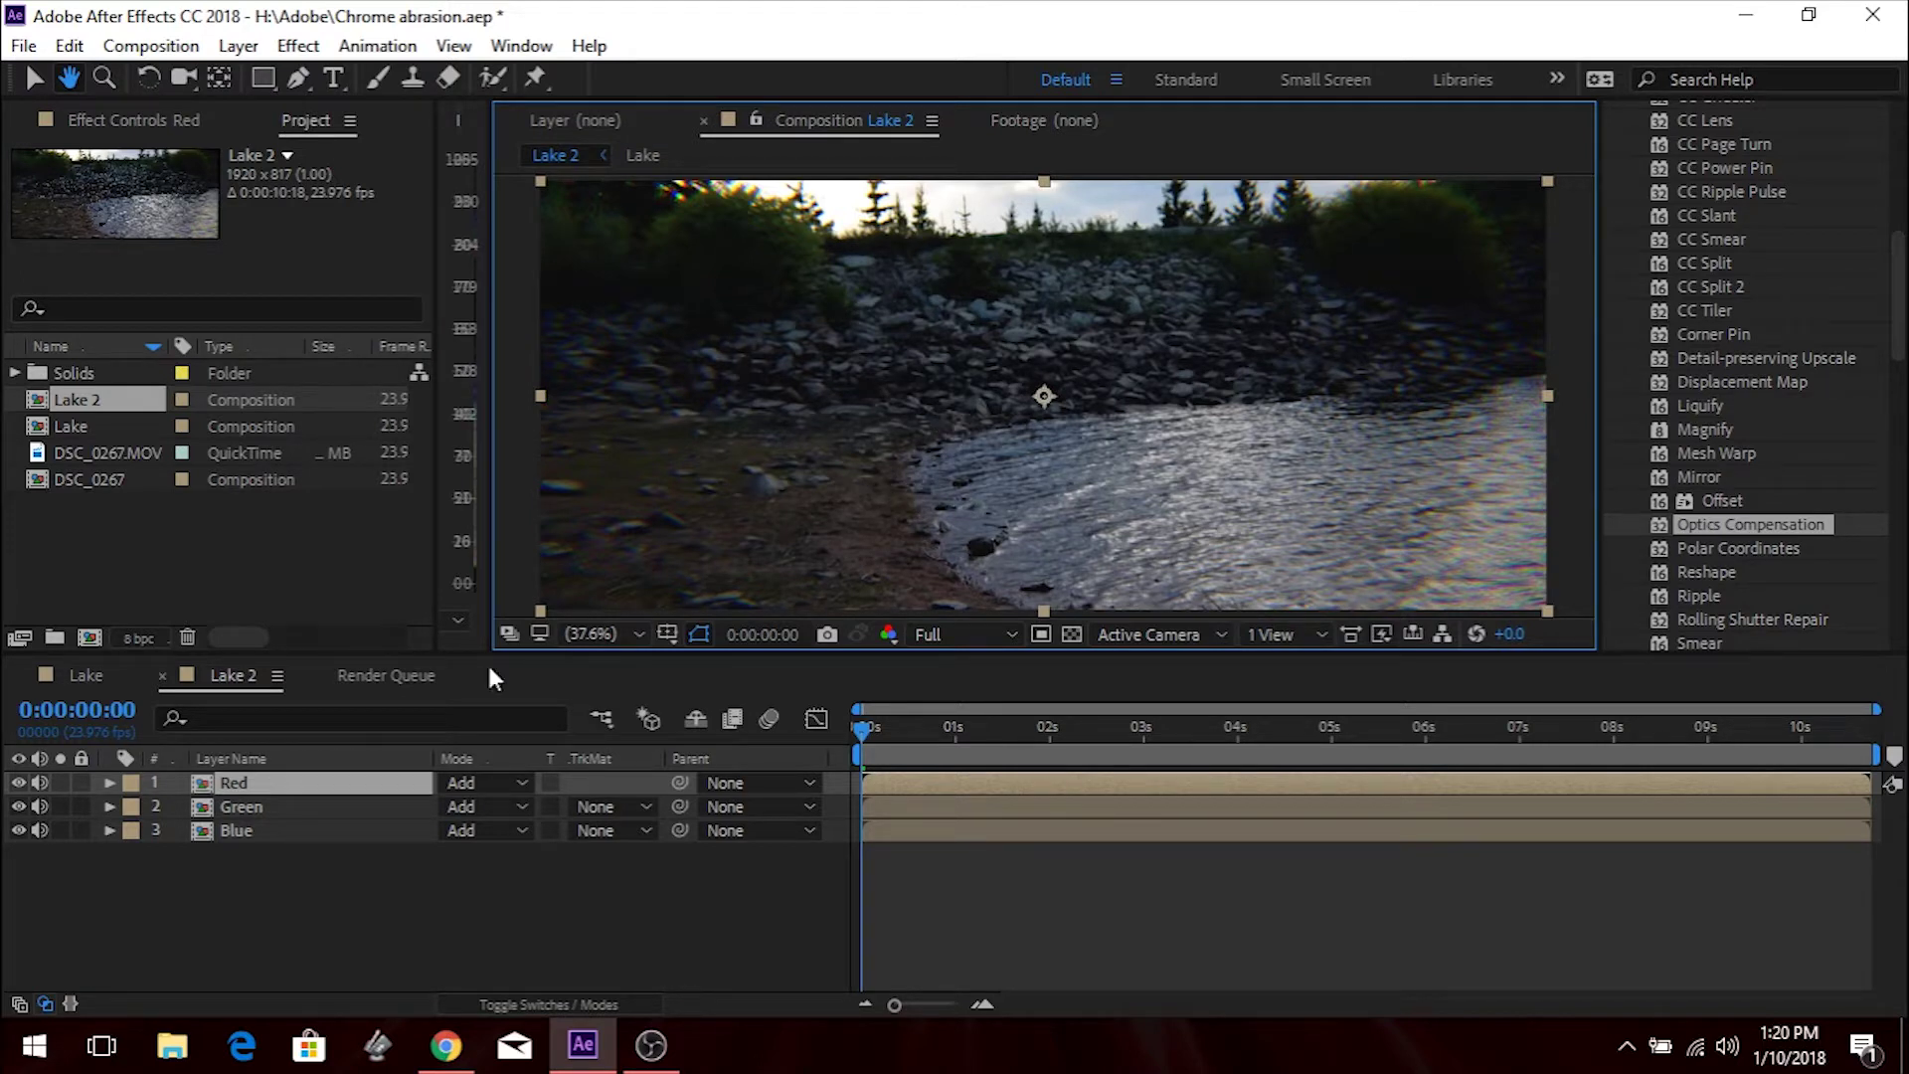
Add the Lake comp as Lake 2's top layer, toggle its visibility, and expand its properties.
{"action": "left_click", "coordinate": [130, 397]}
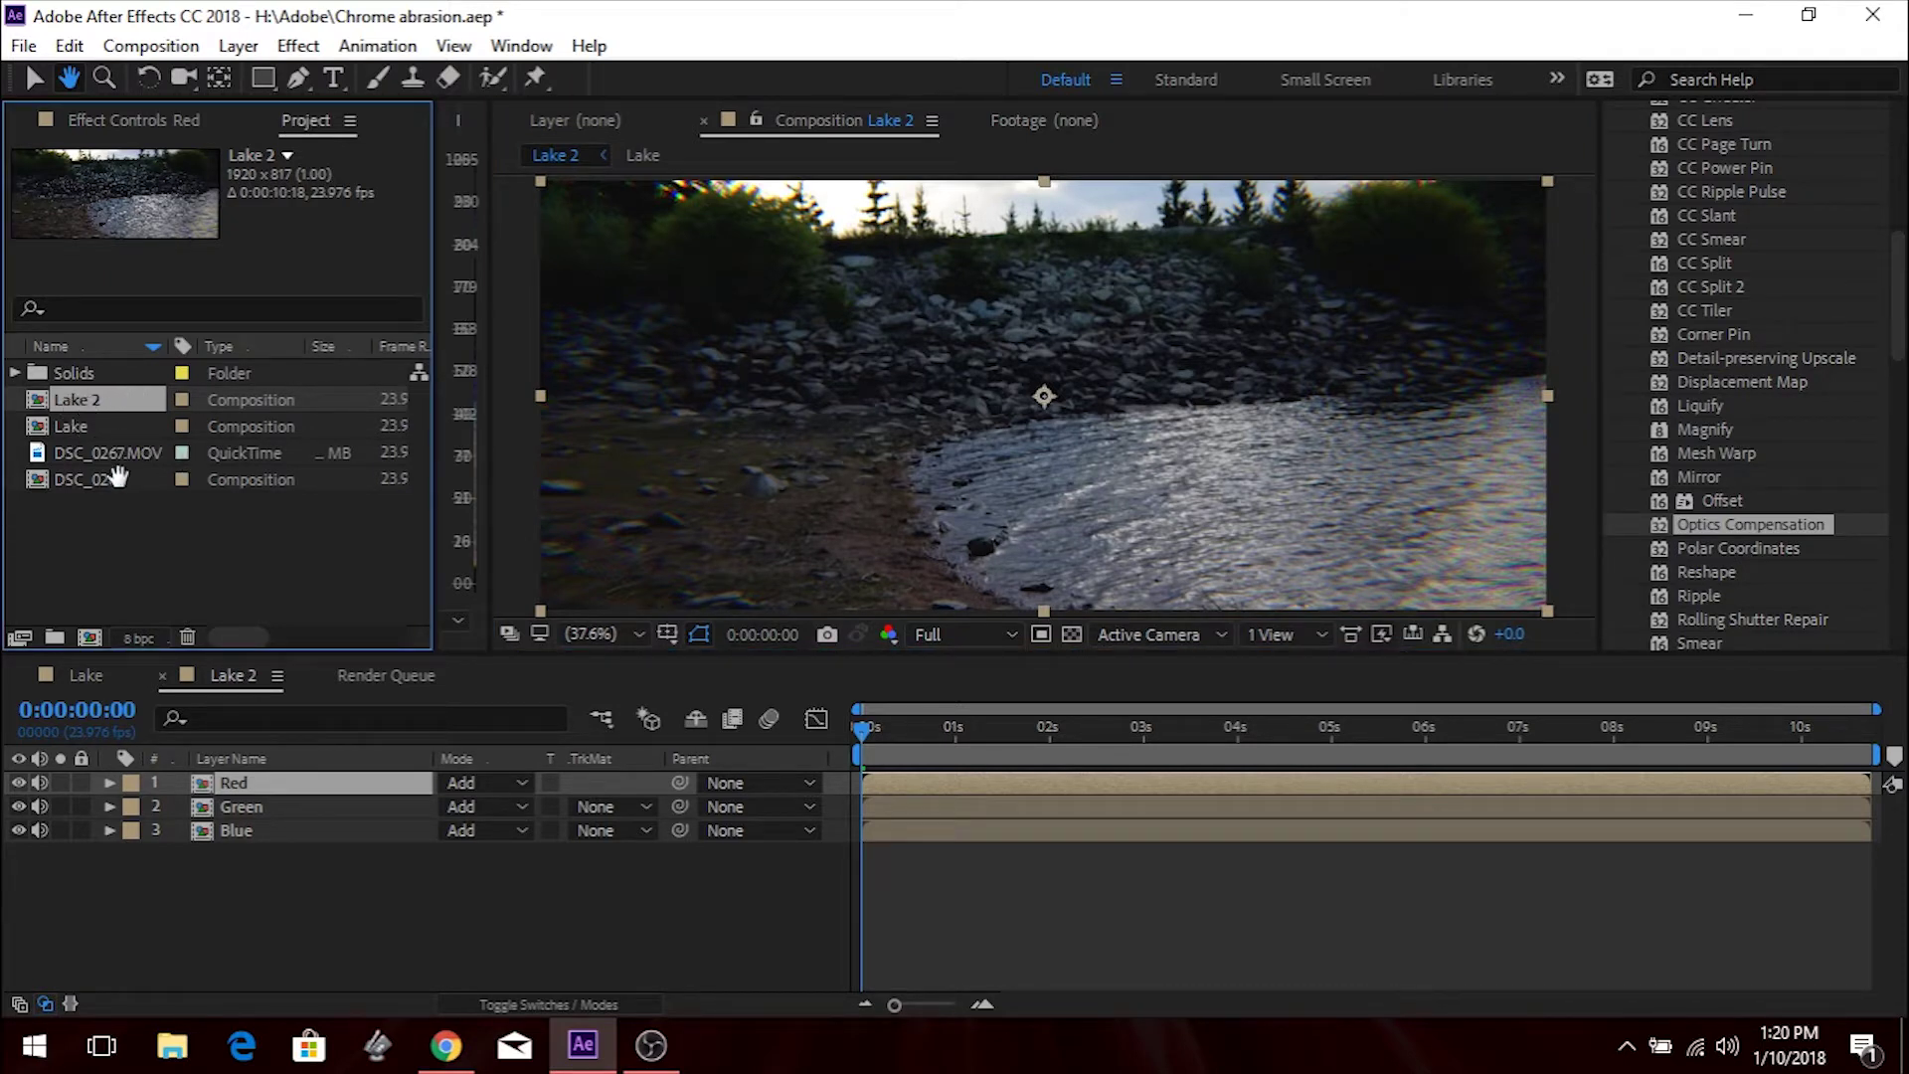
{"action": "left_click", "coordinate": [36, 79]}
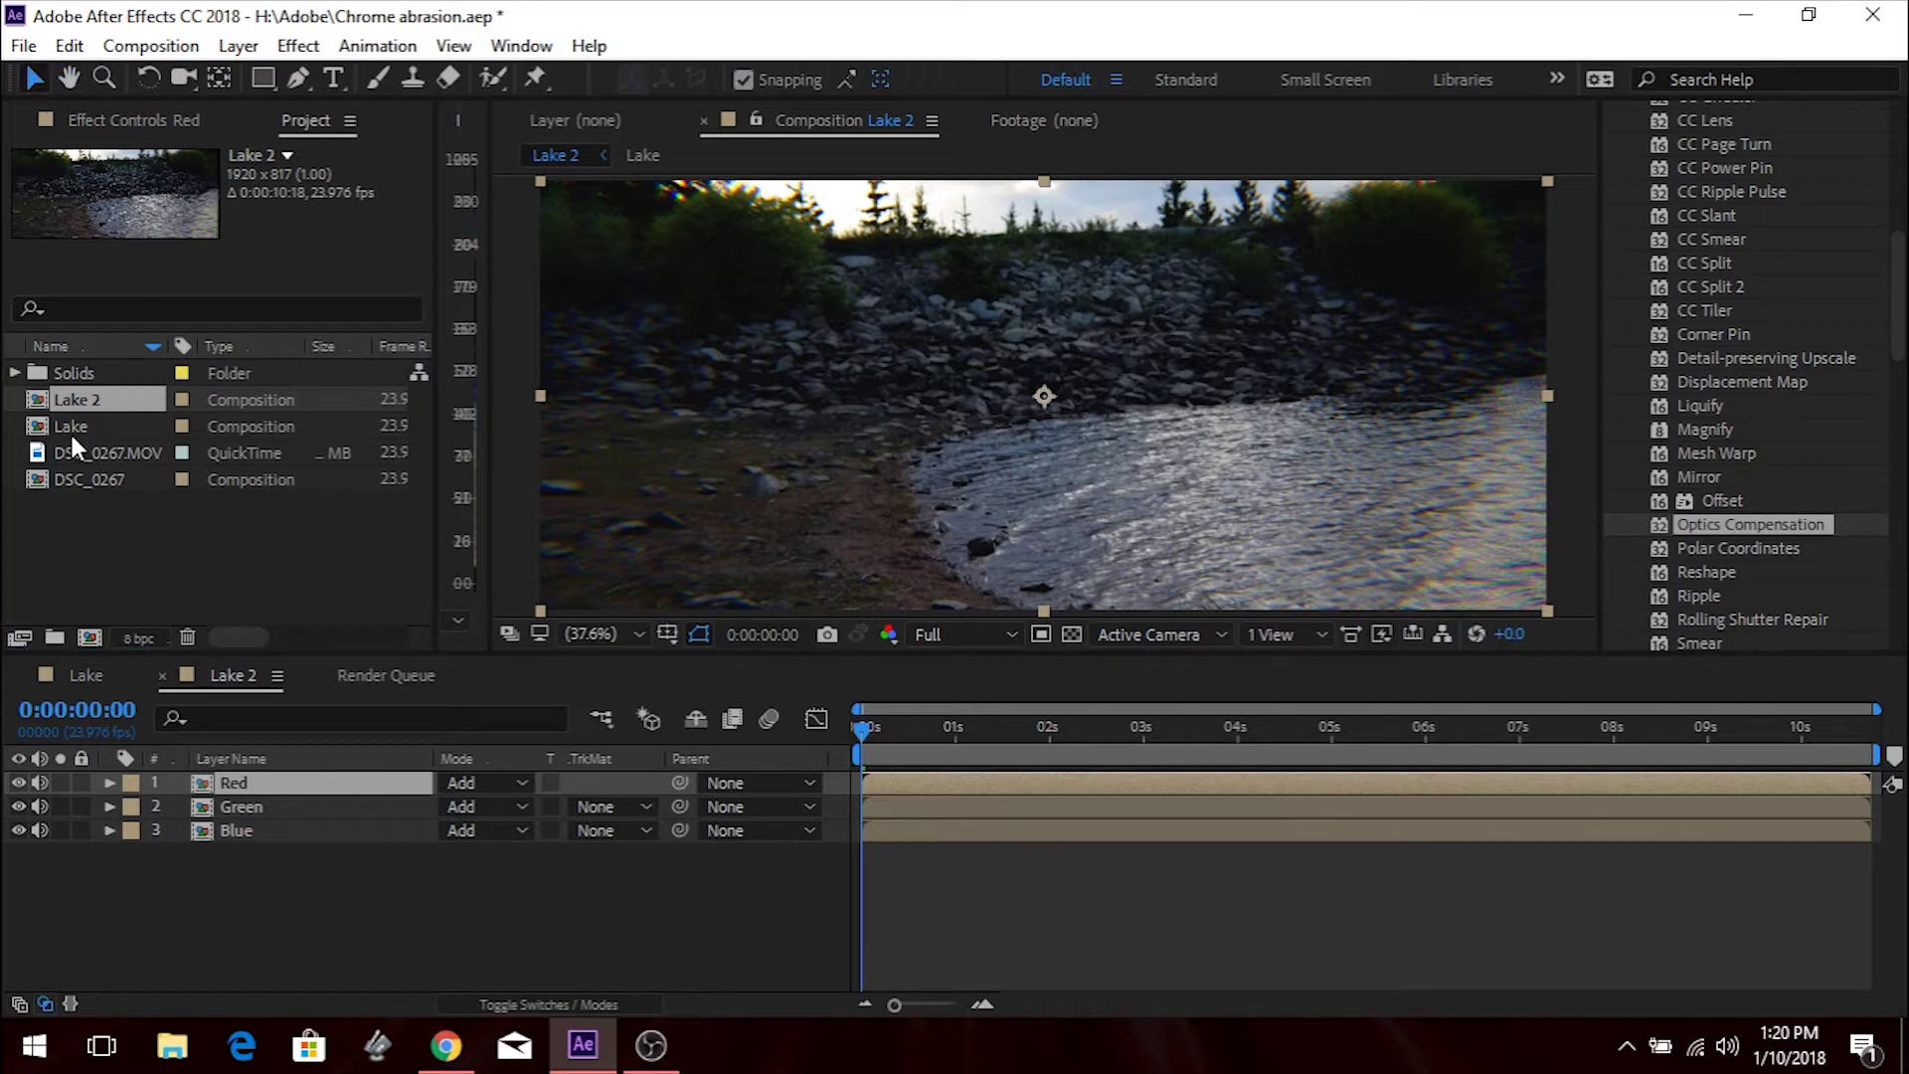
{"action": "left_click_drag", "start_coordinate": [70, 432], "coordinate": [282, 778]}
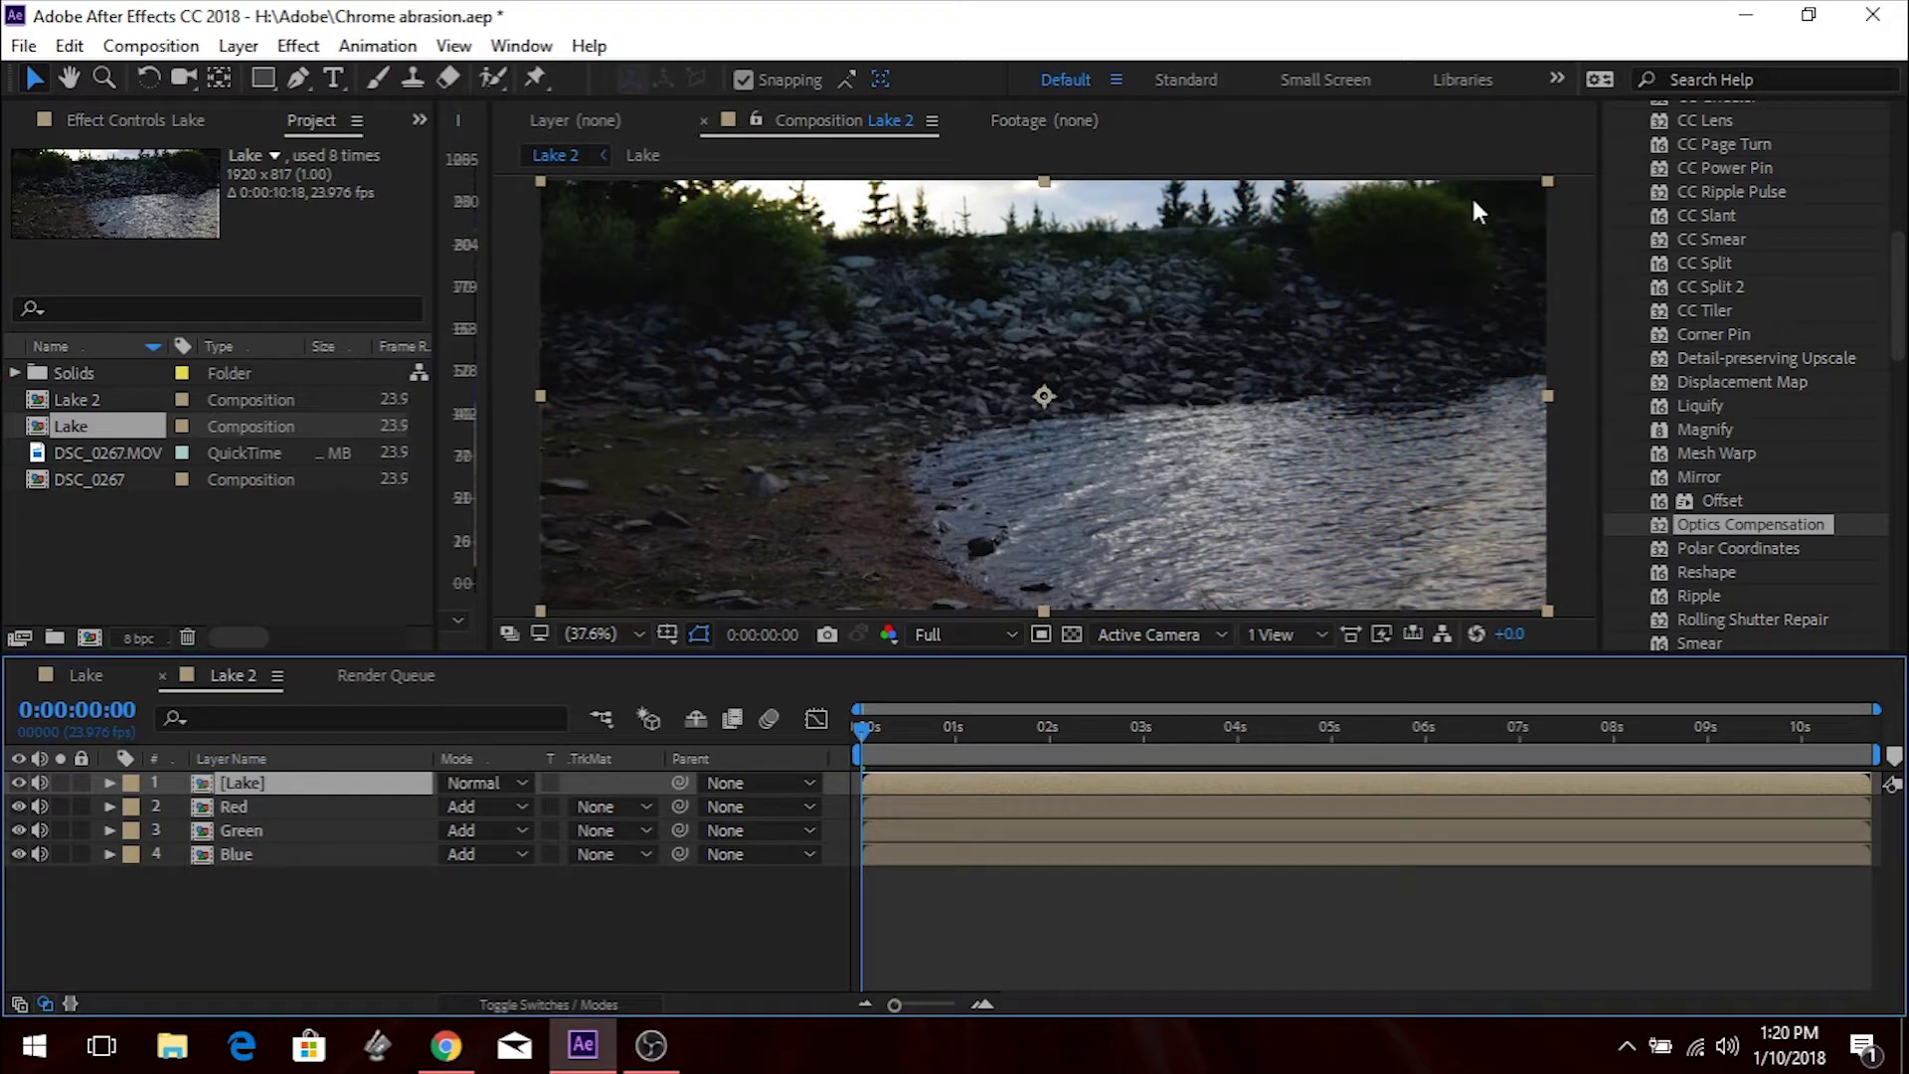
{"action": "left_click", "coordinate": [16, 784]}
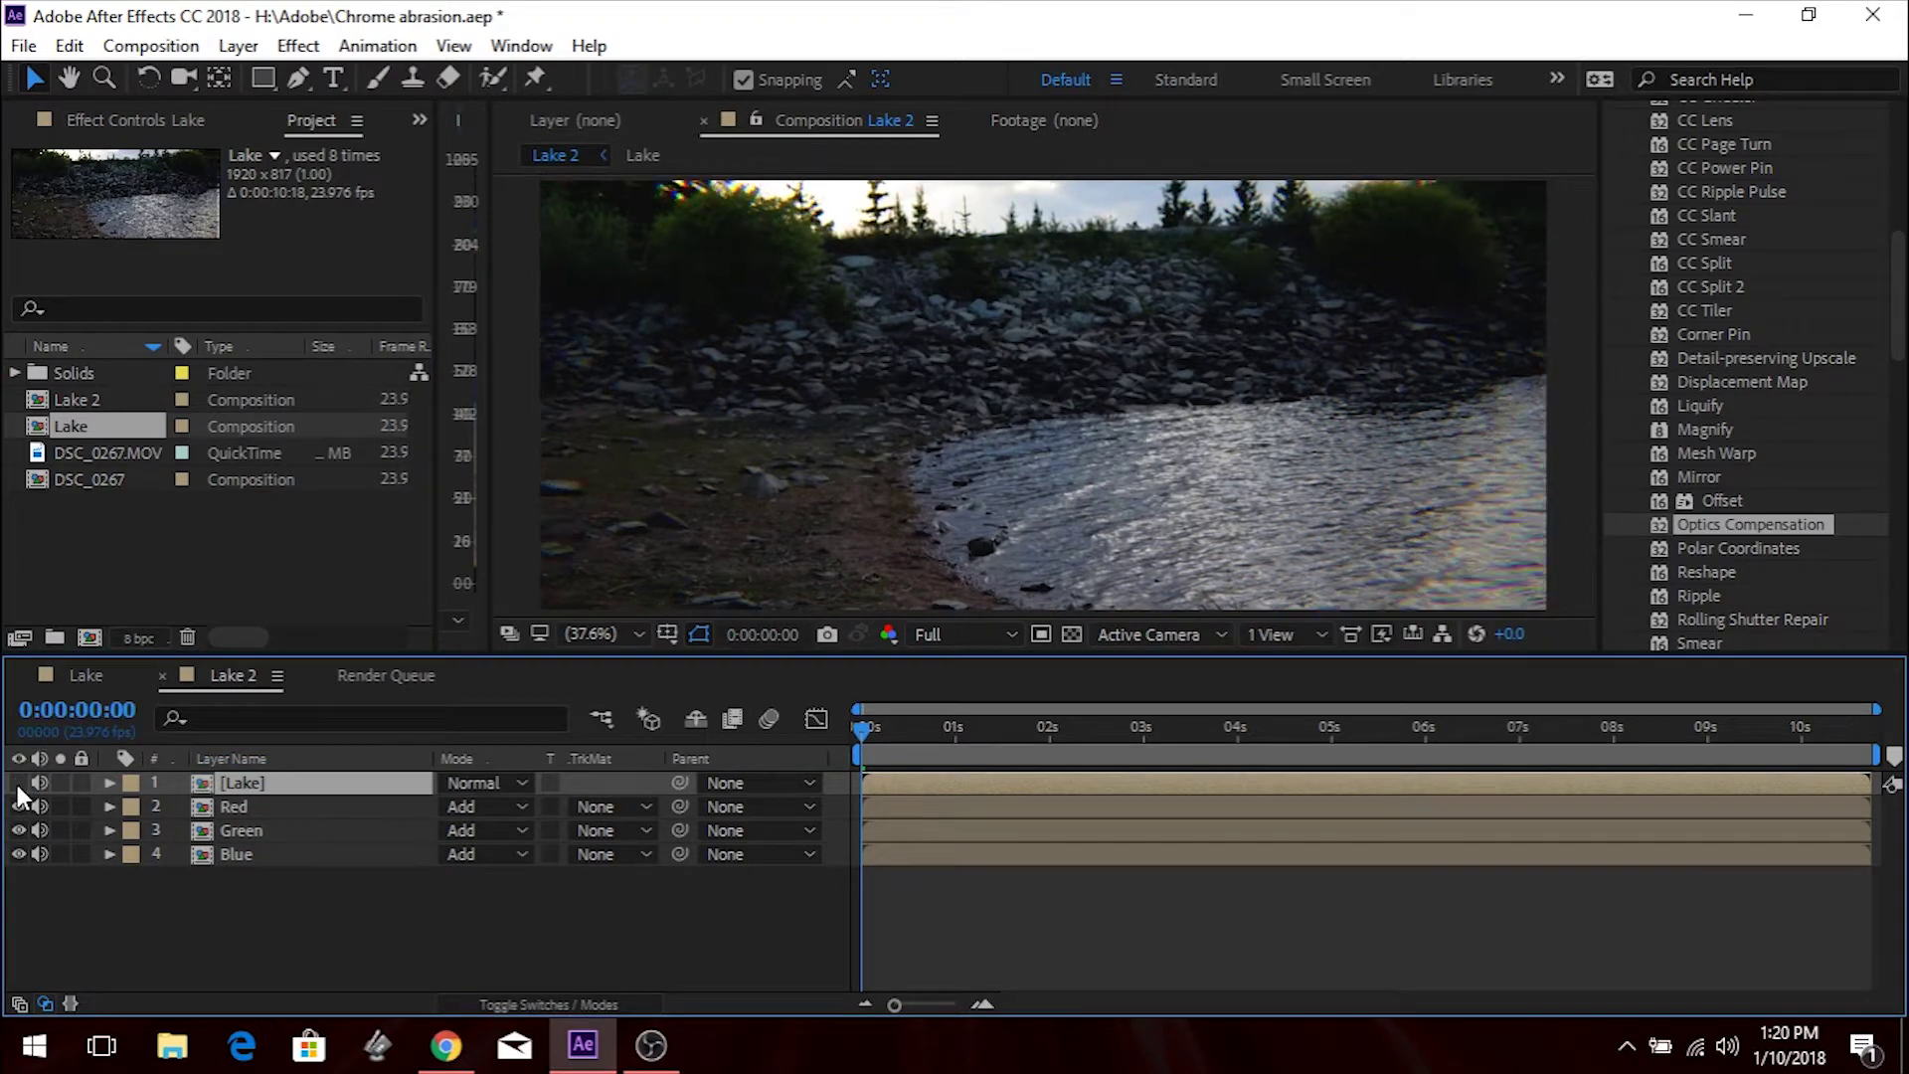
{"action": "left_click", "coordinate": [16, 784]}
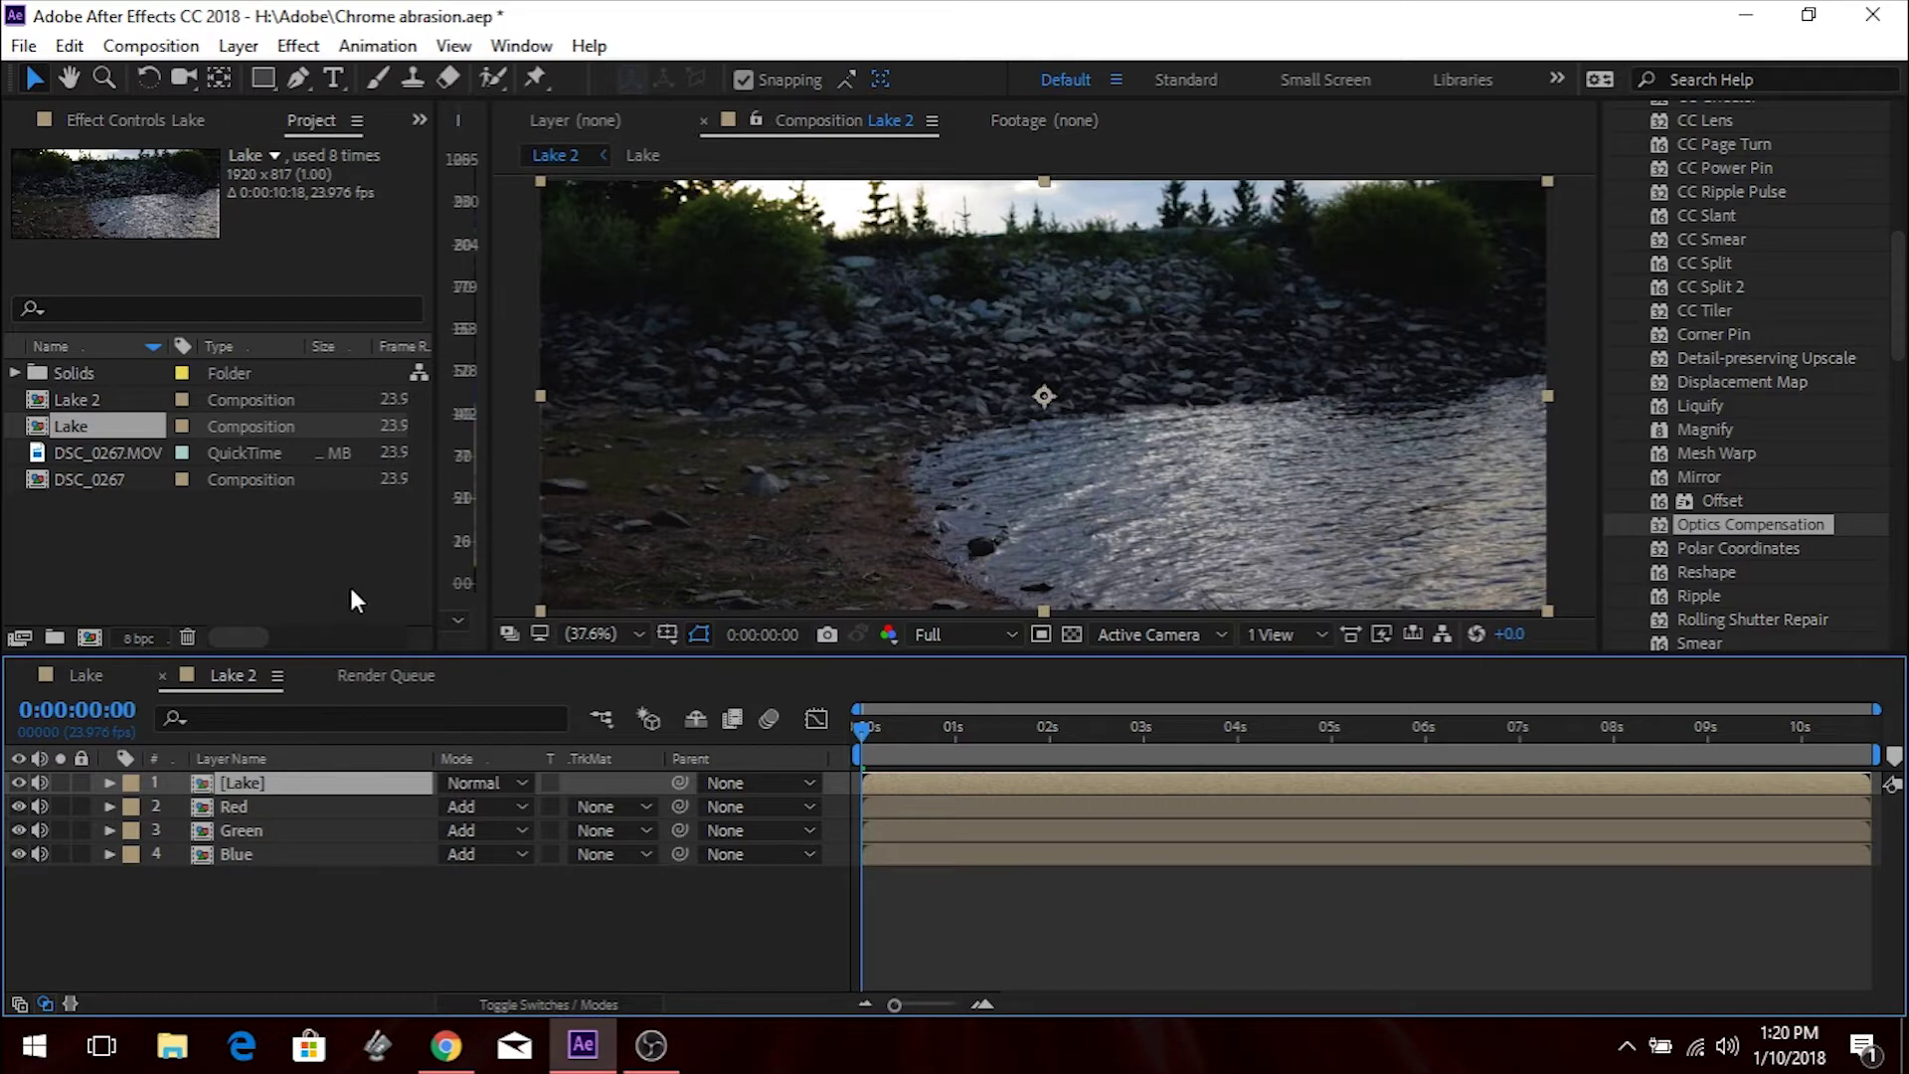
{"action": "left_click", "coordinate": [111, 784]}
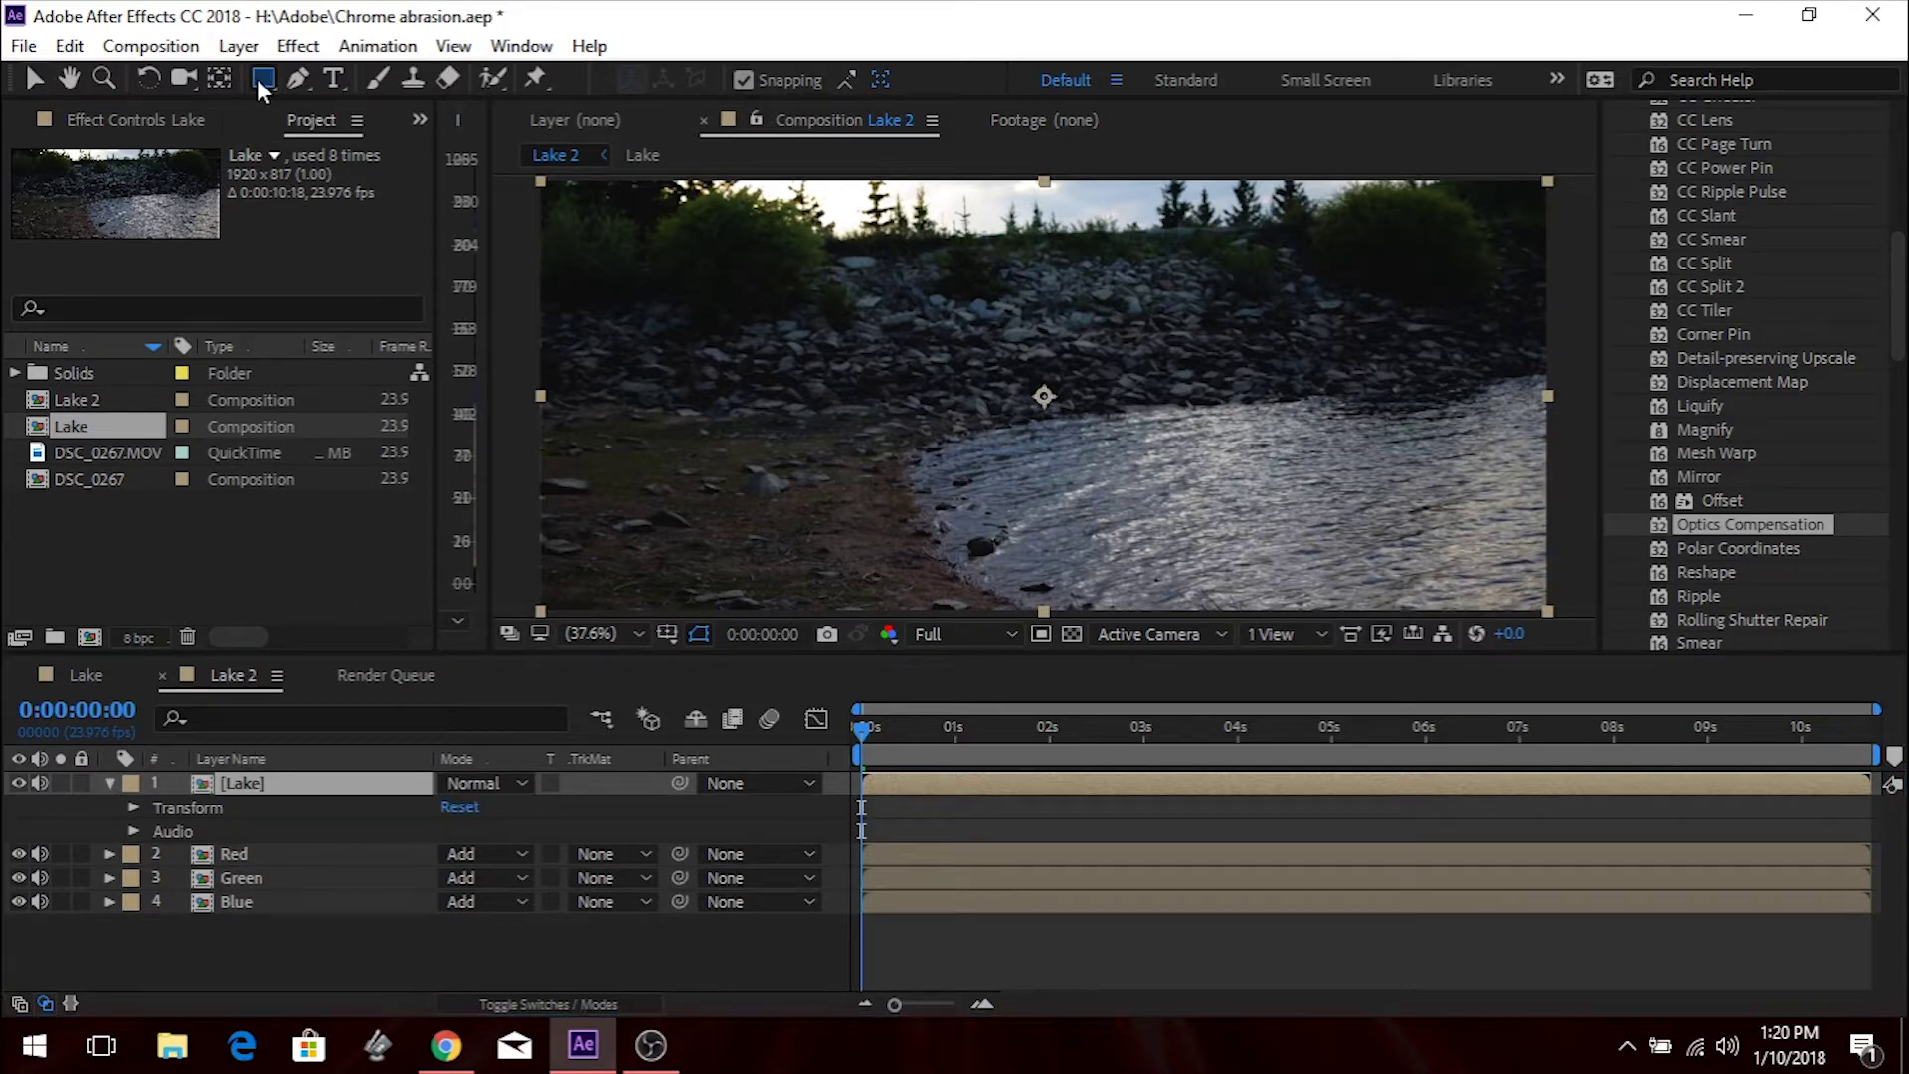
Add a full-layer ellipse mask to the Lake layer and expand Mask 1's properties.
{"action": "left_click_drag", "start_coordinate": [260, 76], "coordinate": [318, 134]}
{"action": "double_click", "coordinate": [265, 76]}
{"action": "key", "text": "v"}
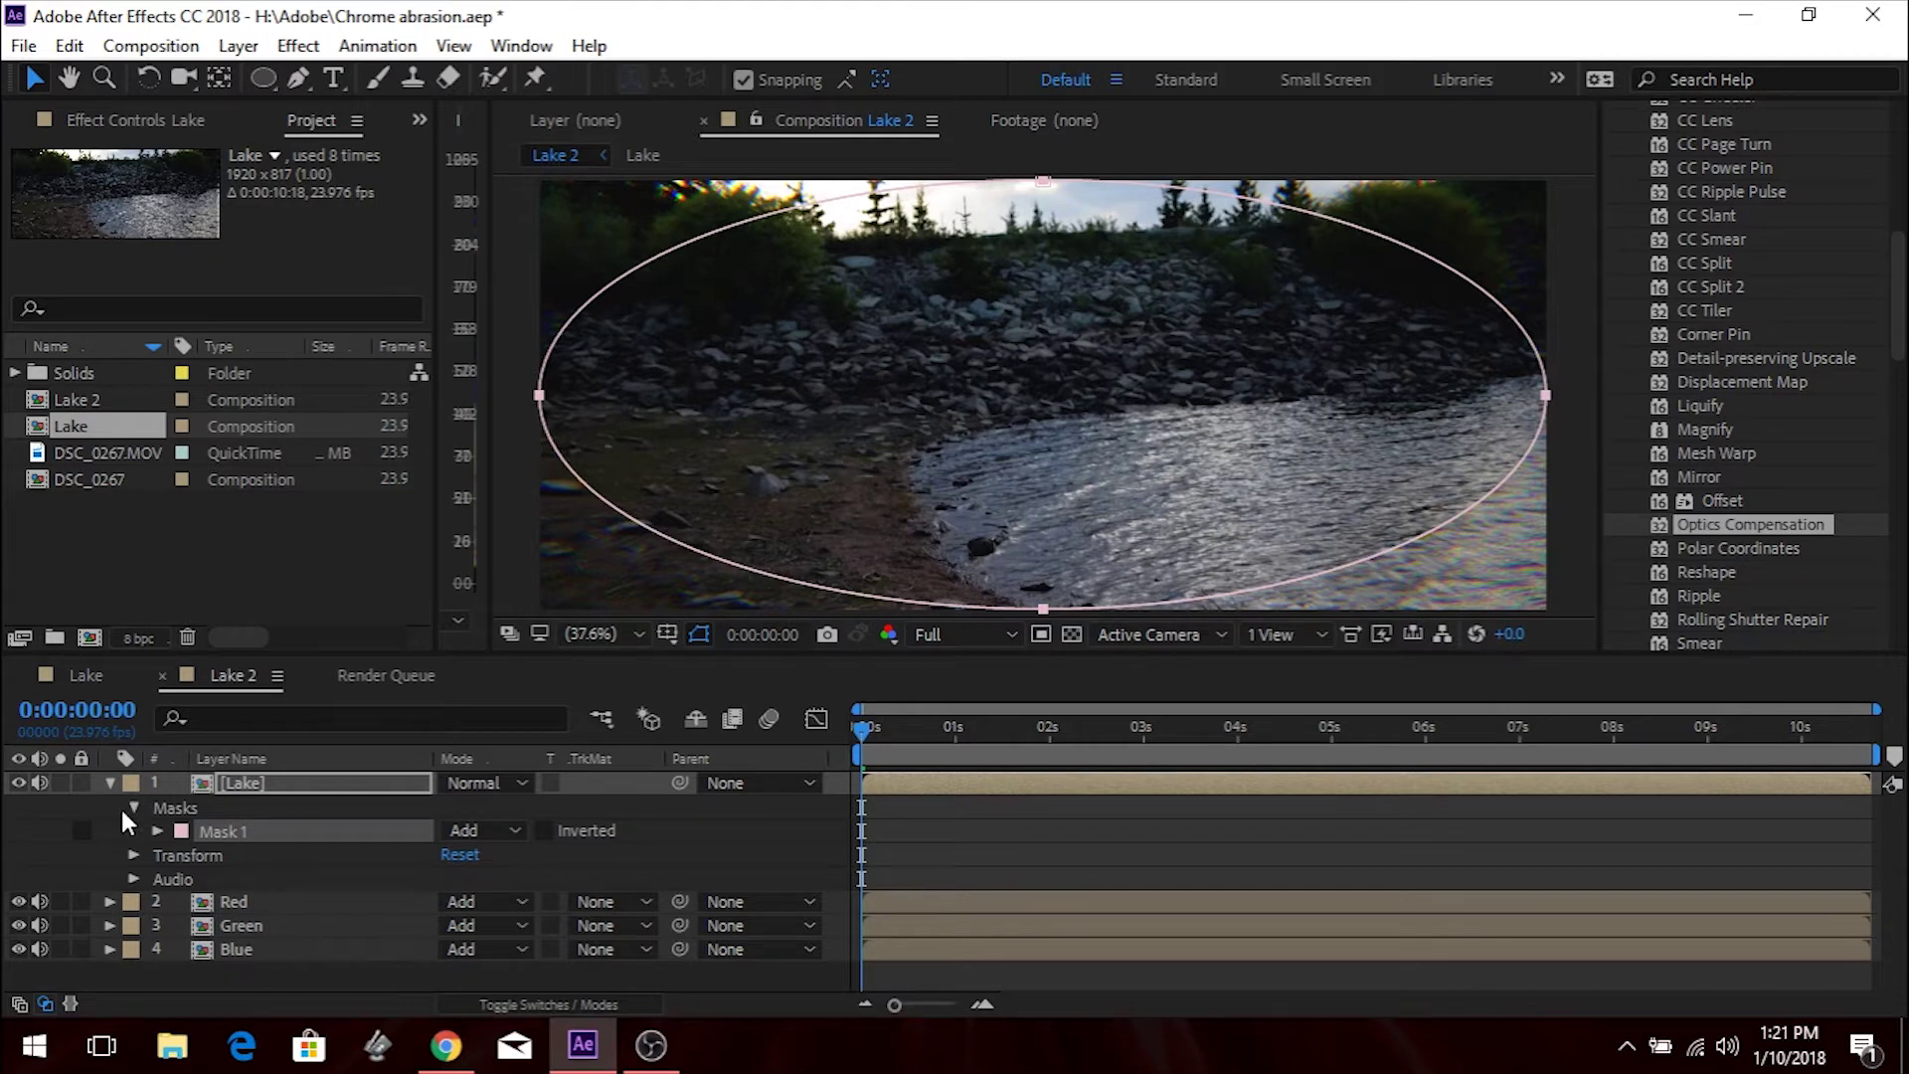
{"action": "left_click", "coordinate": [190, 827]}
{"action": "left_click", "coordinate": [157, 830]}
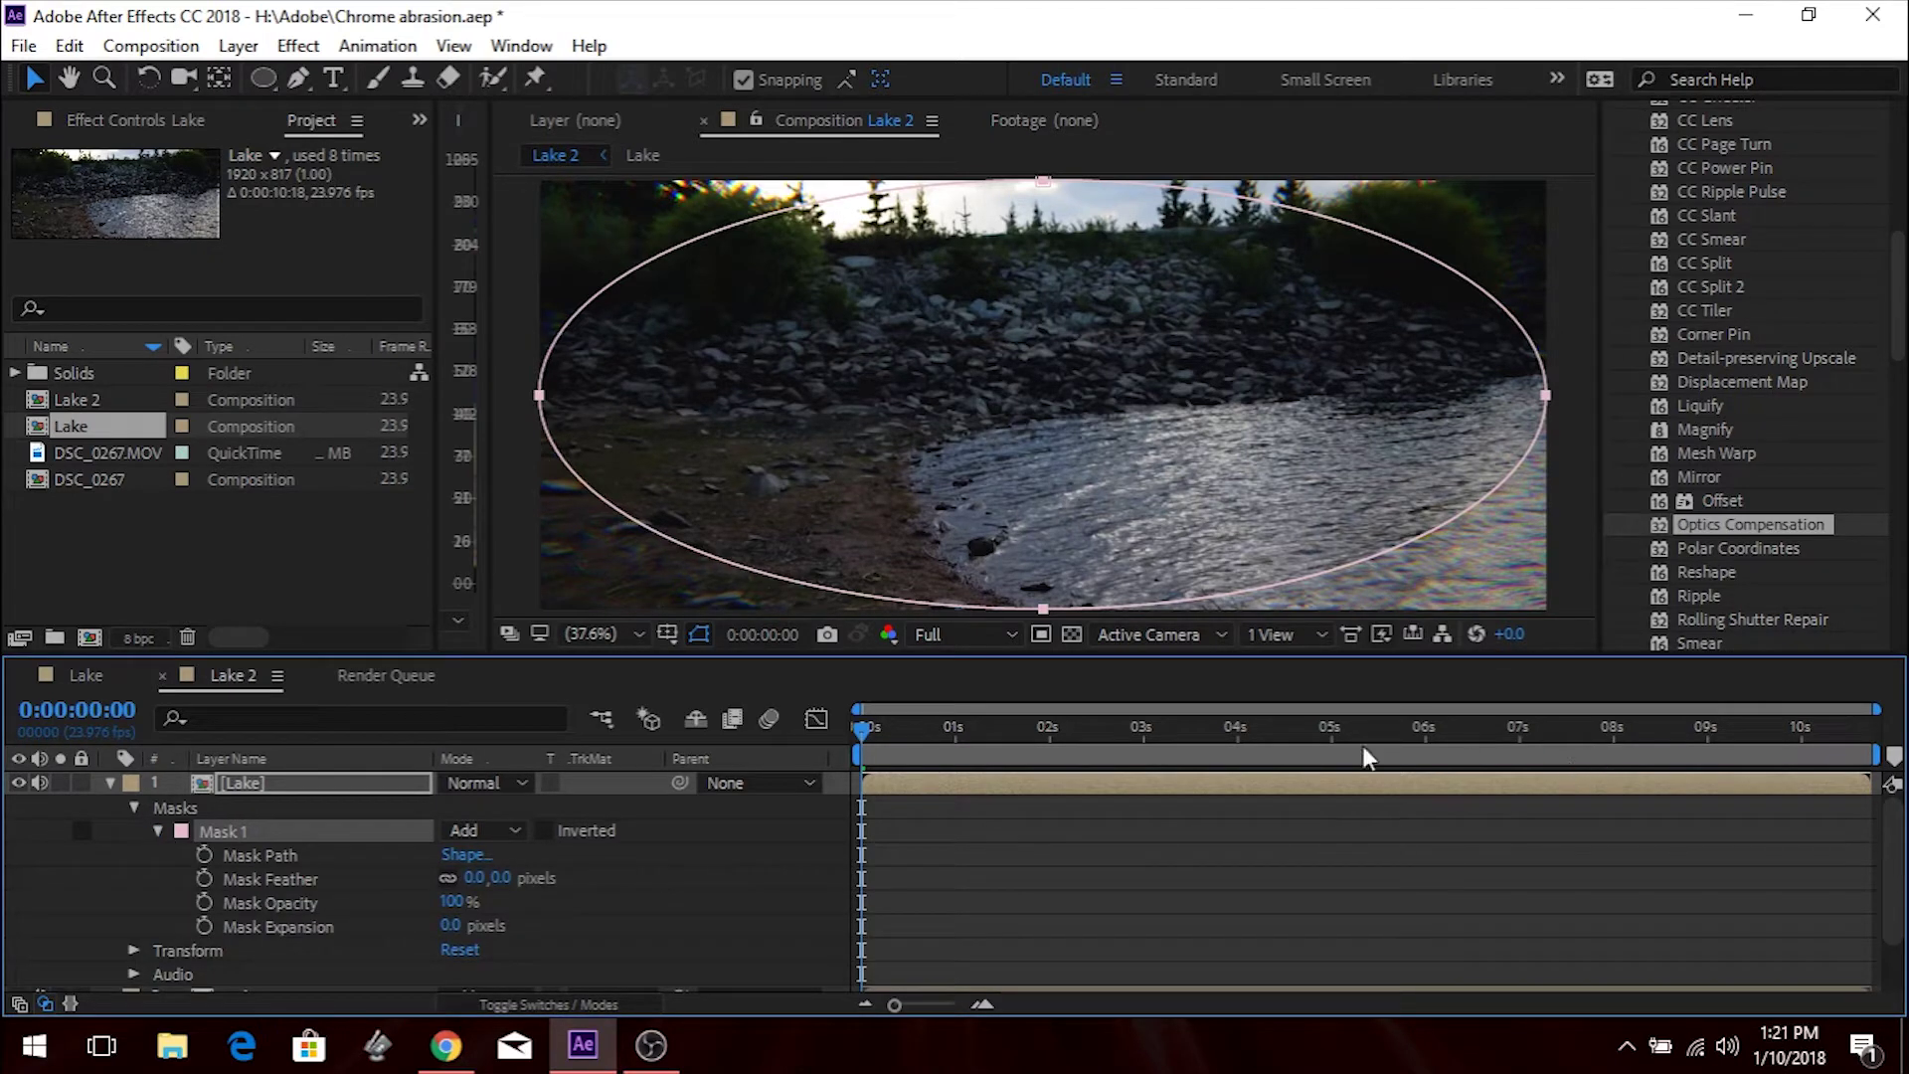
Set Mask Expansion to -51 and Mask Feather to 269 pixels, then collapse the layer.
{"action": "left_click", "coordinate": [450, 925]}
{"action": "type", "text": "-51"}
{"action": "key", "text": "Return"}
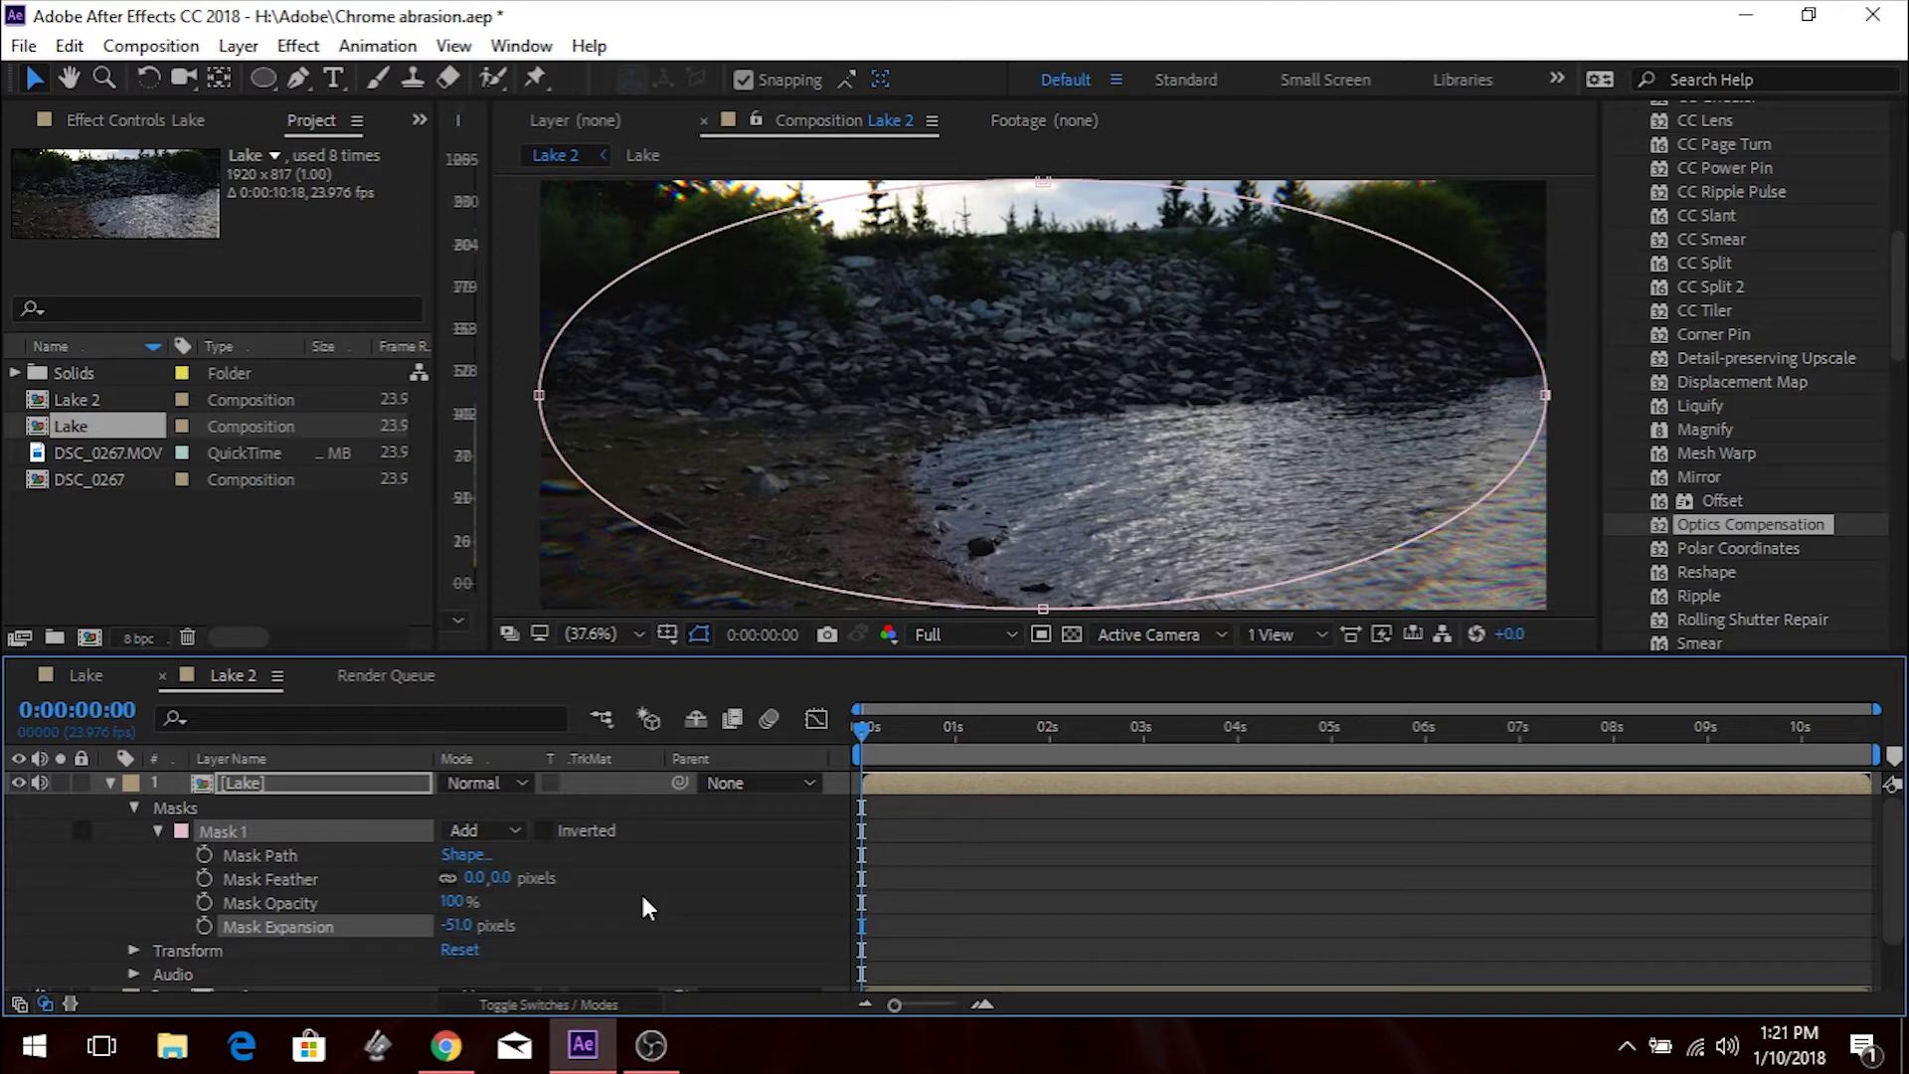
{"action": "left_click", "coordinate": [473, 877]}
{"action": "type", "text": "269"}
{"action": "key", "text": "Return"}
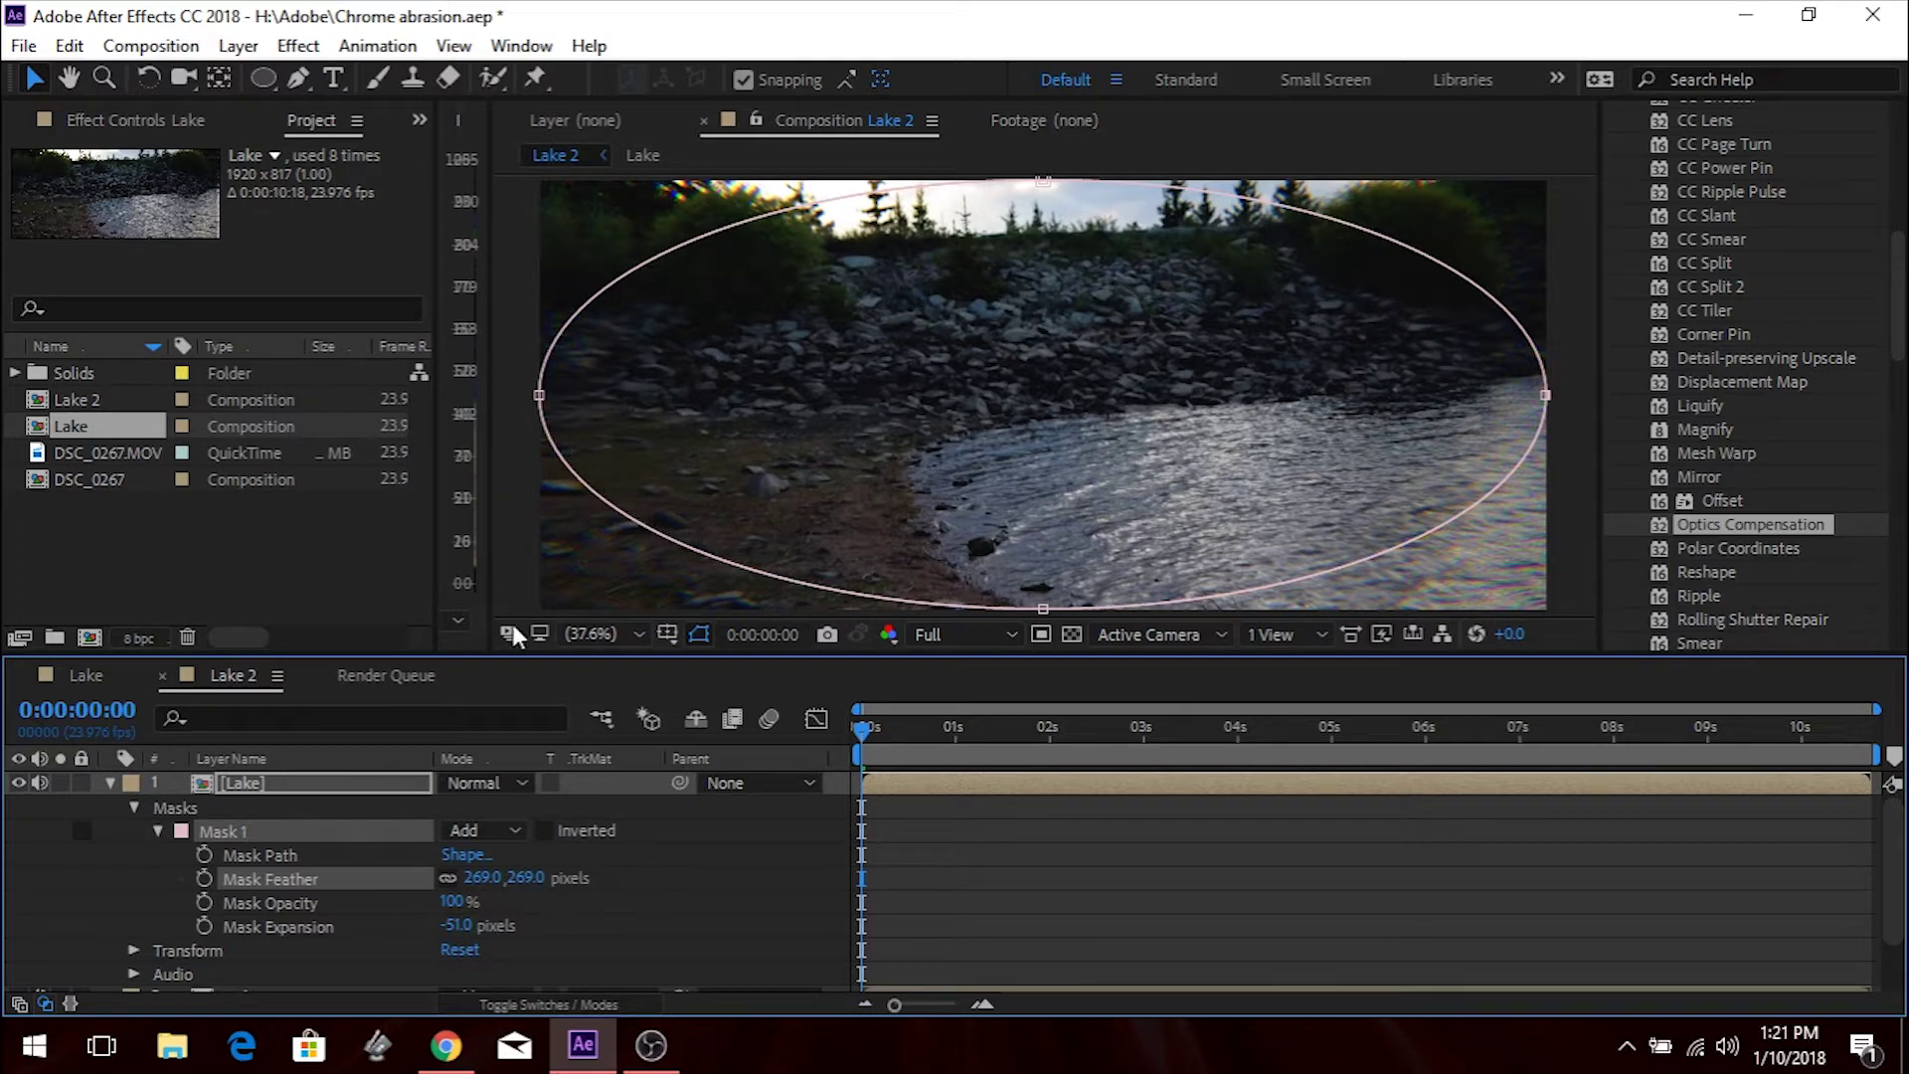
{"action": "left_click", "coordinate": [110, 784]}
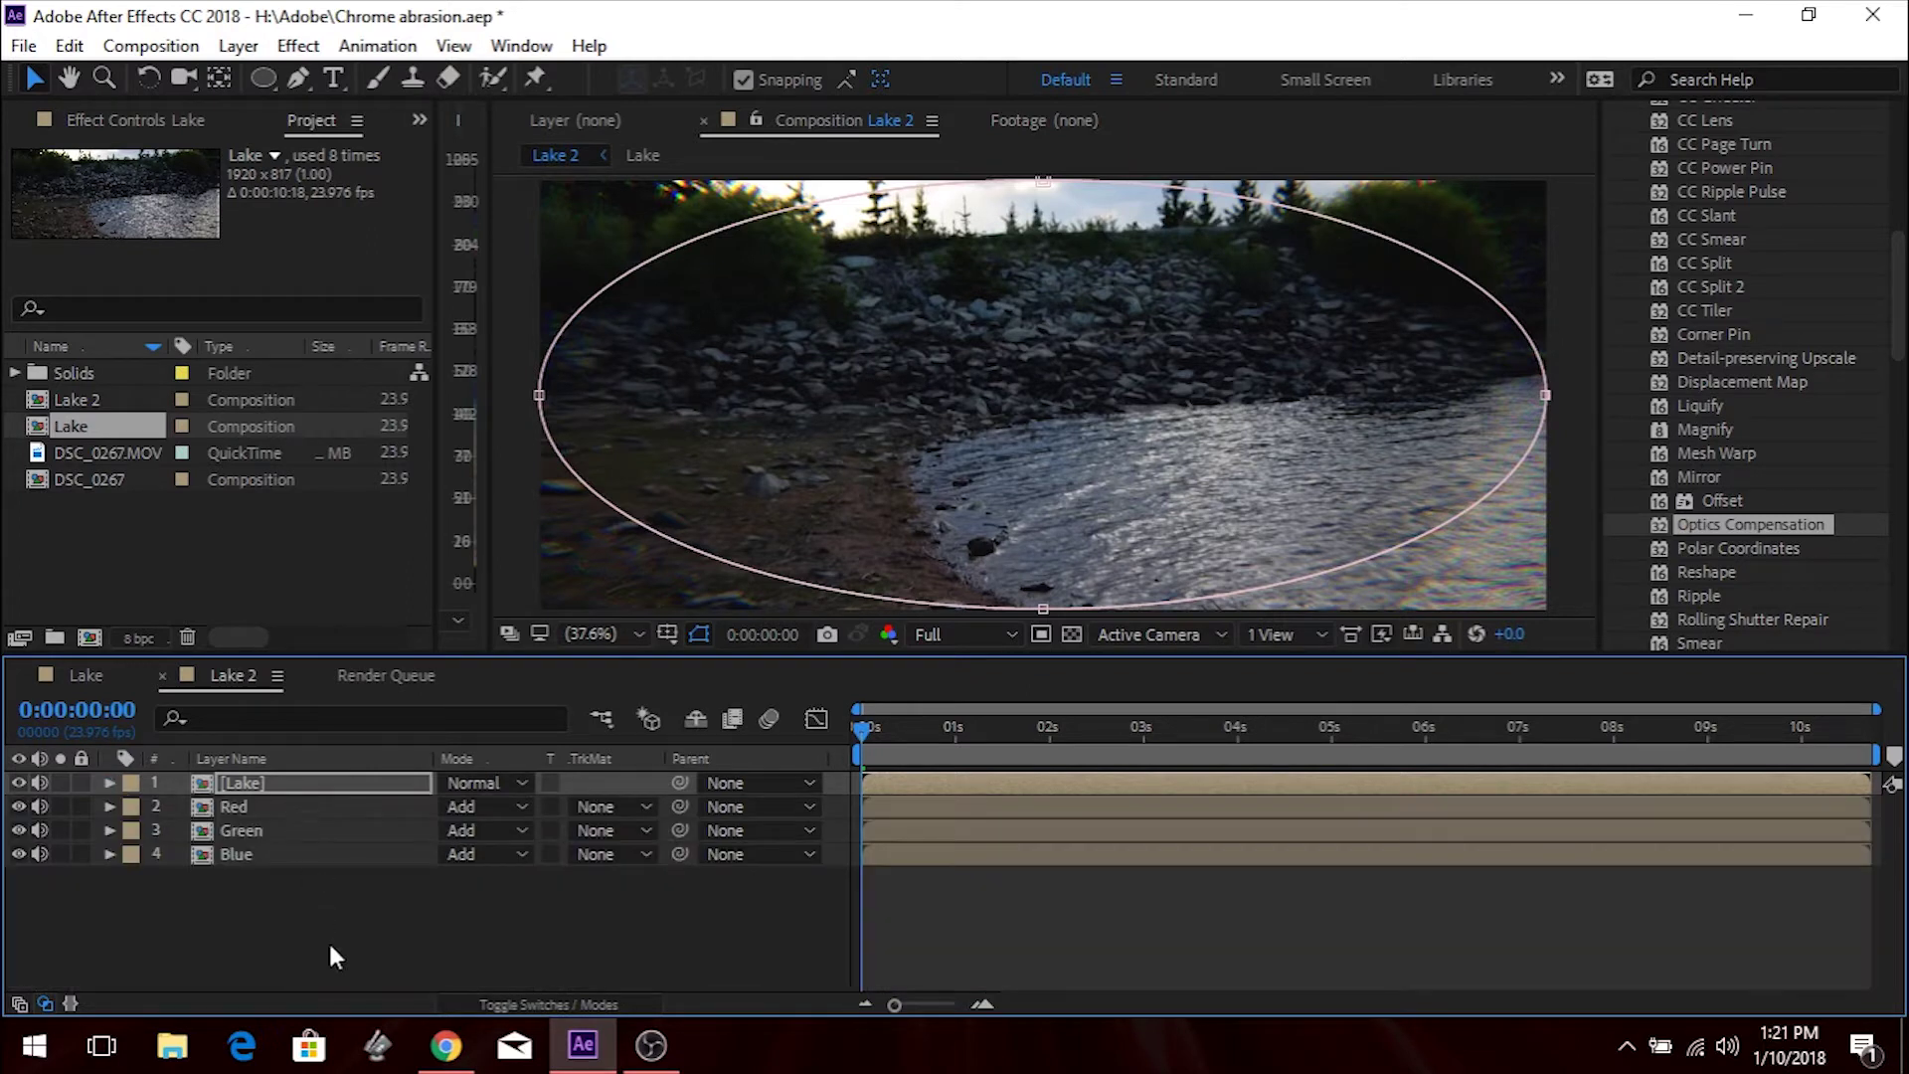
{"action": "left_click", "coordinate": [294, 806]}
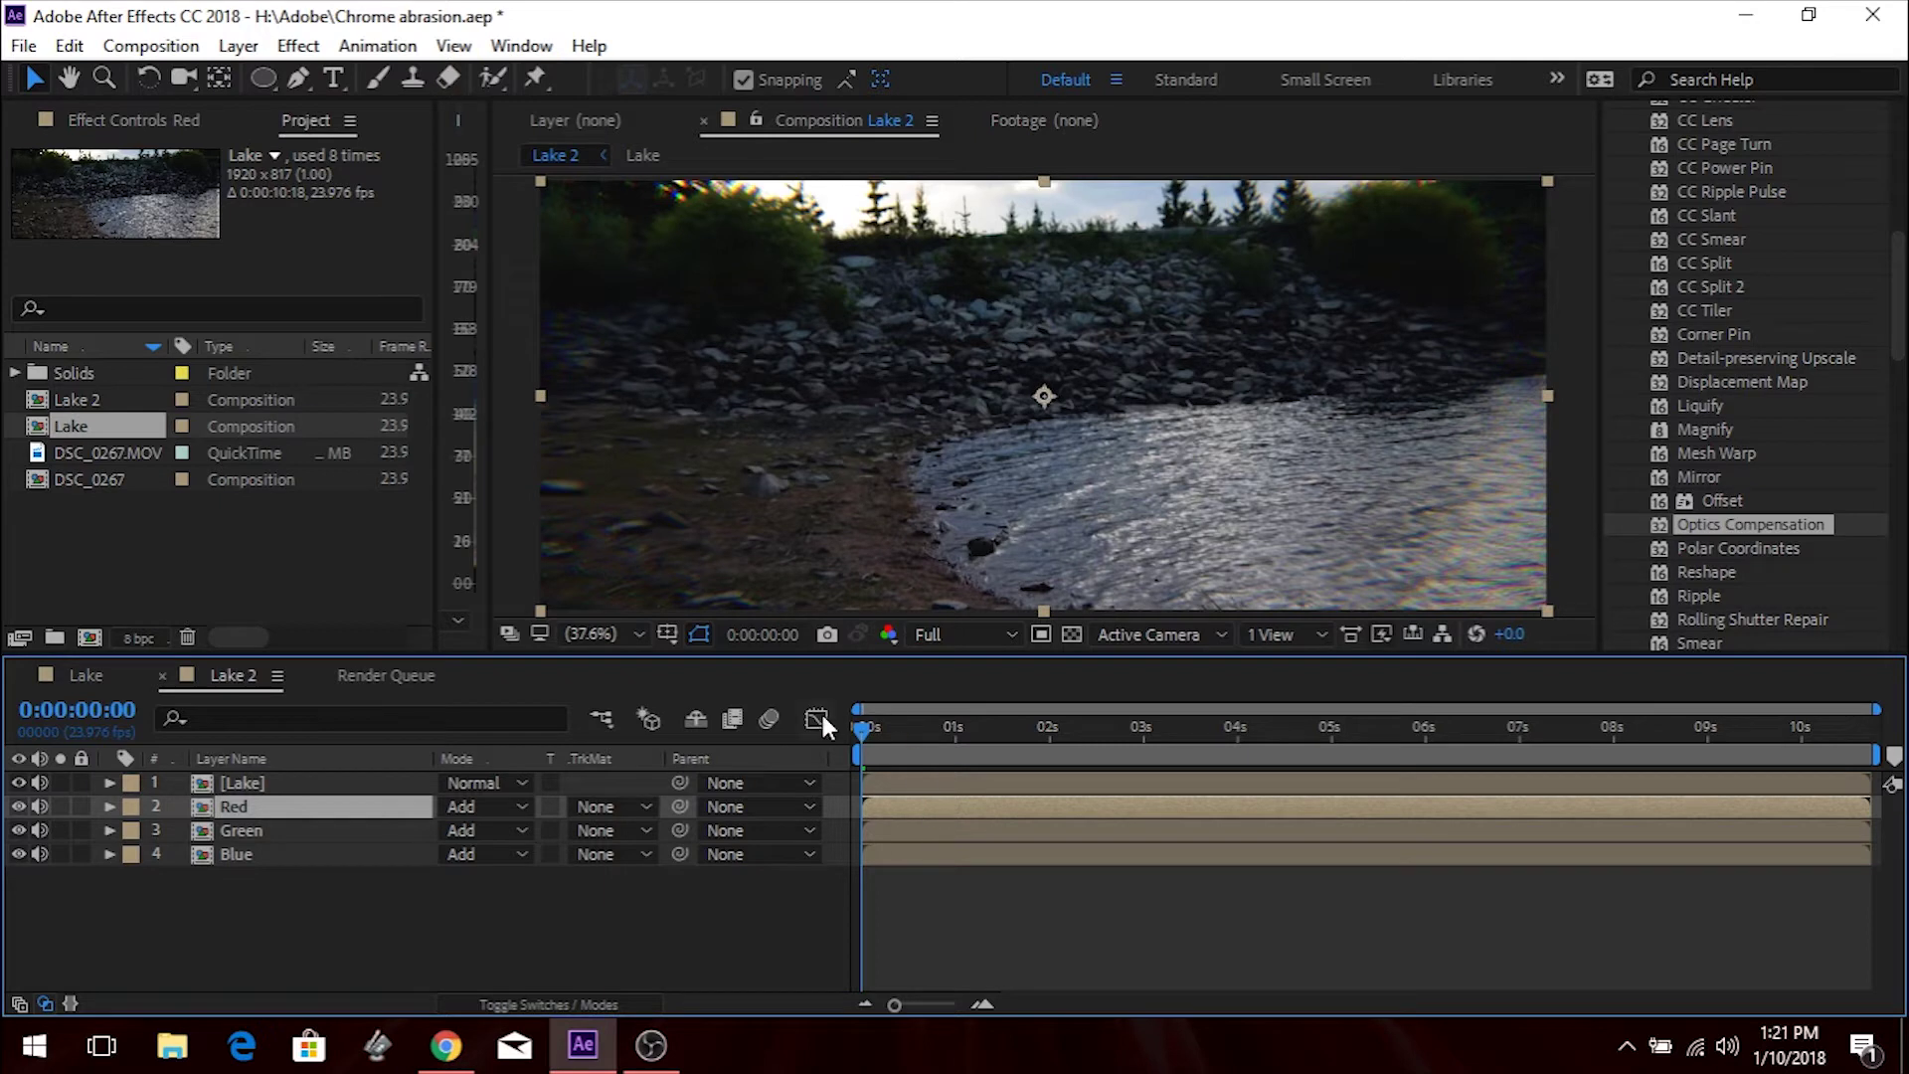
Add a new adjustment layer to the composition and name it Blur.
{"action": "right_click", "coordinate": [453, 932]}
{"action": "mouse_move", "coordinate": [673, 633]}
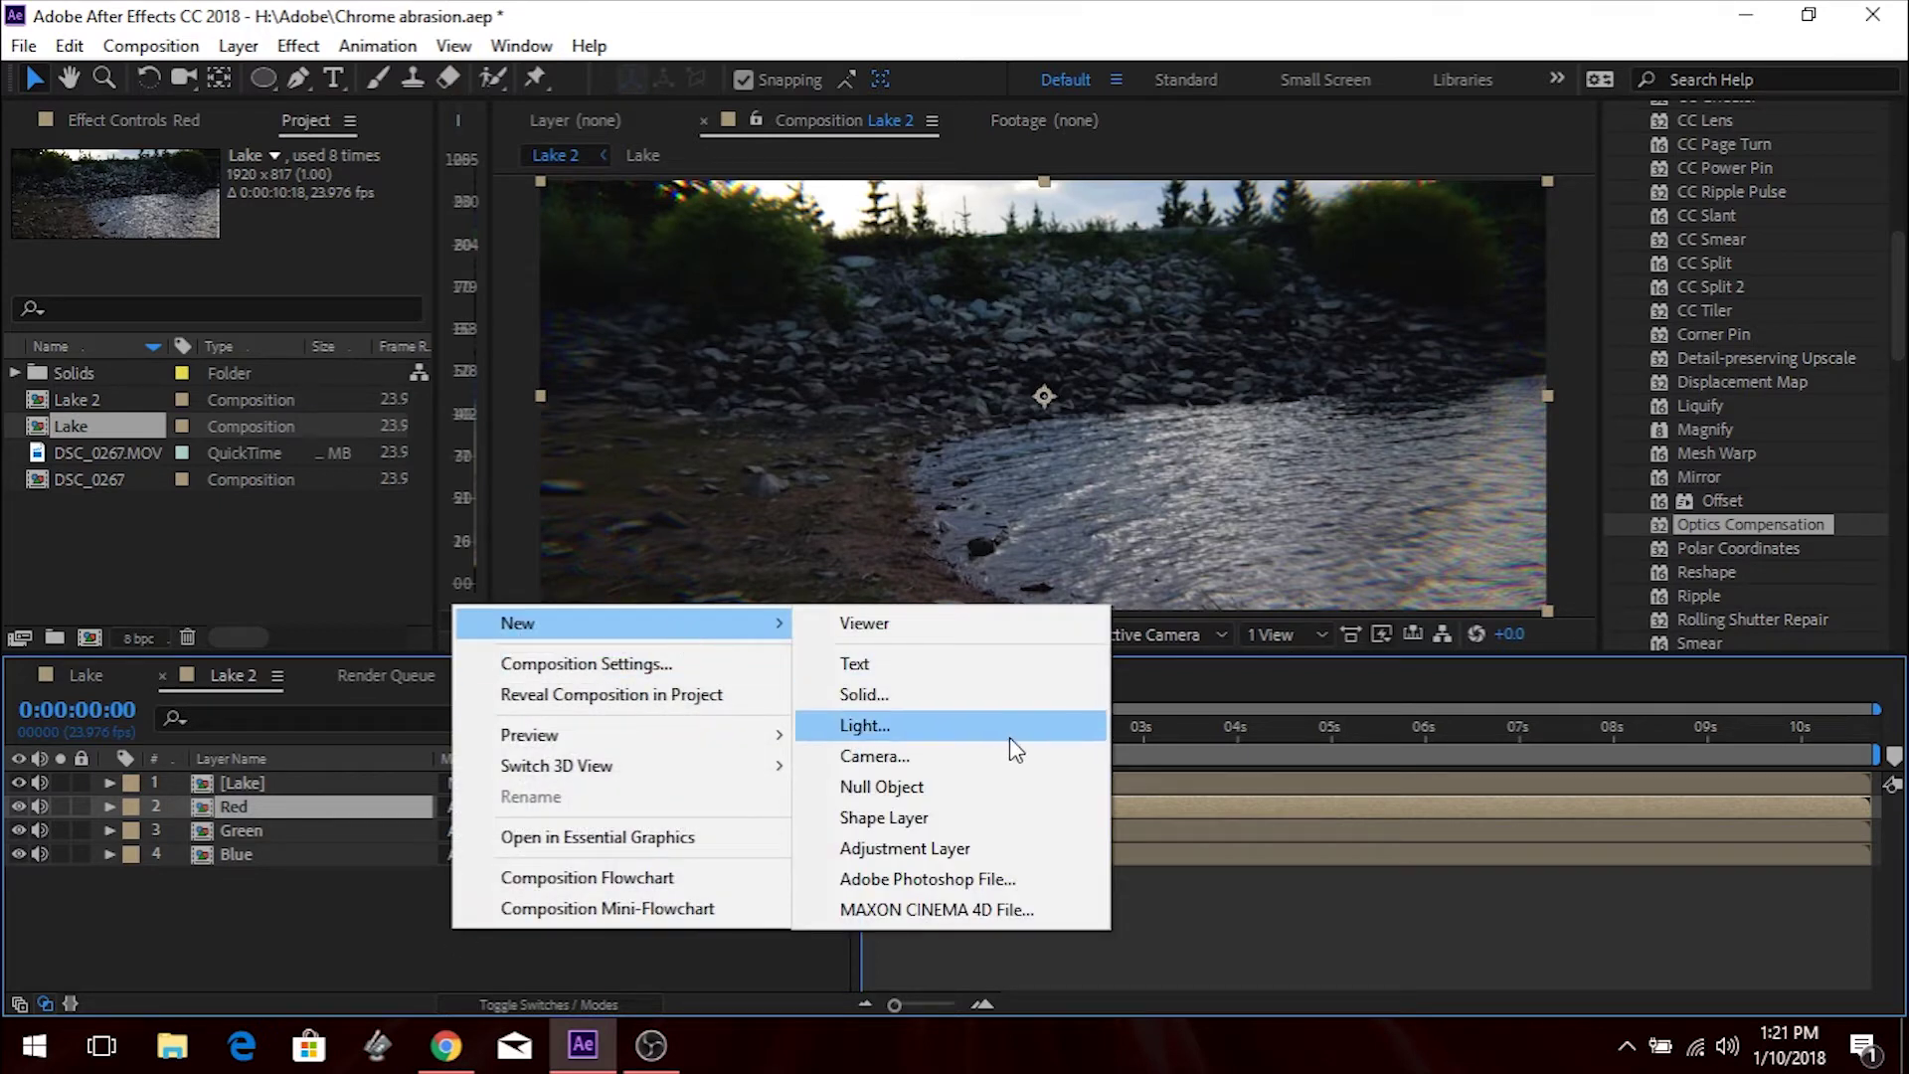
{"action": "left_click", "coordinate": [1003, 840]}
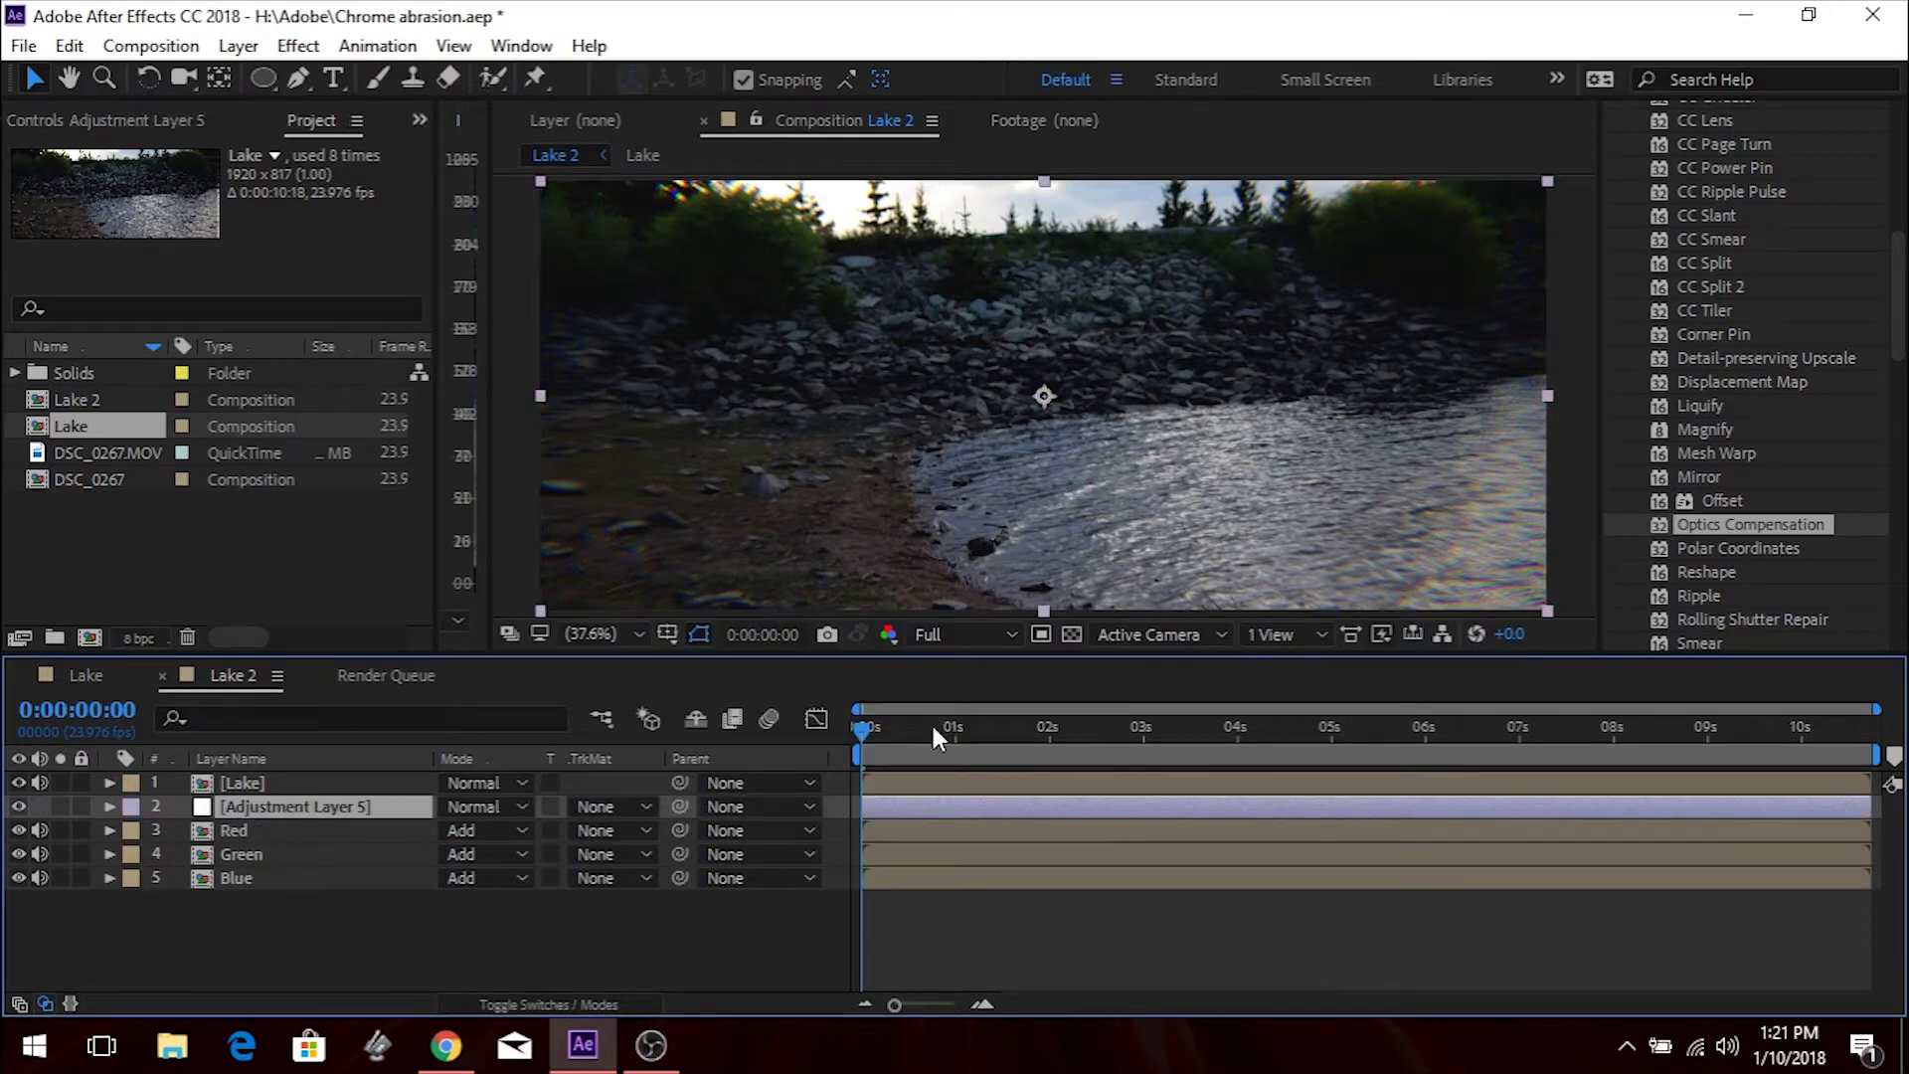
{"action": "key", "text": "Return"}
{"action": "type", "text": "Blur"}
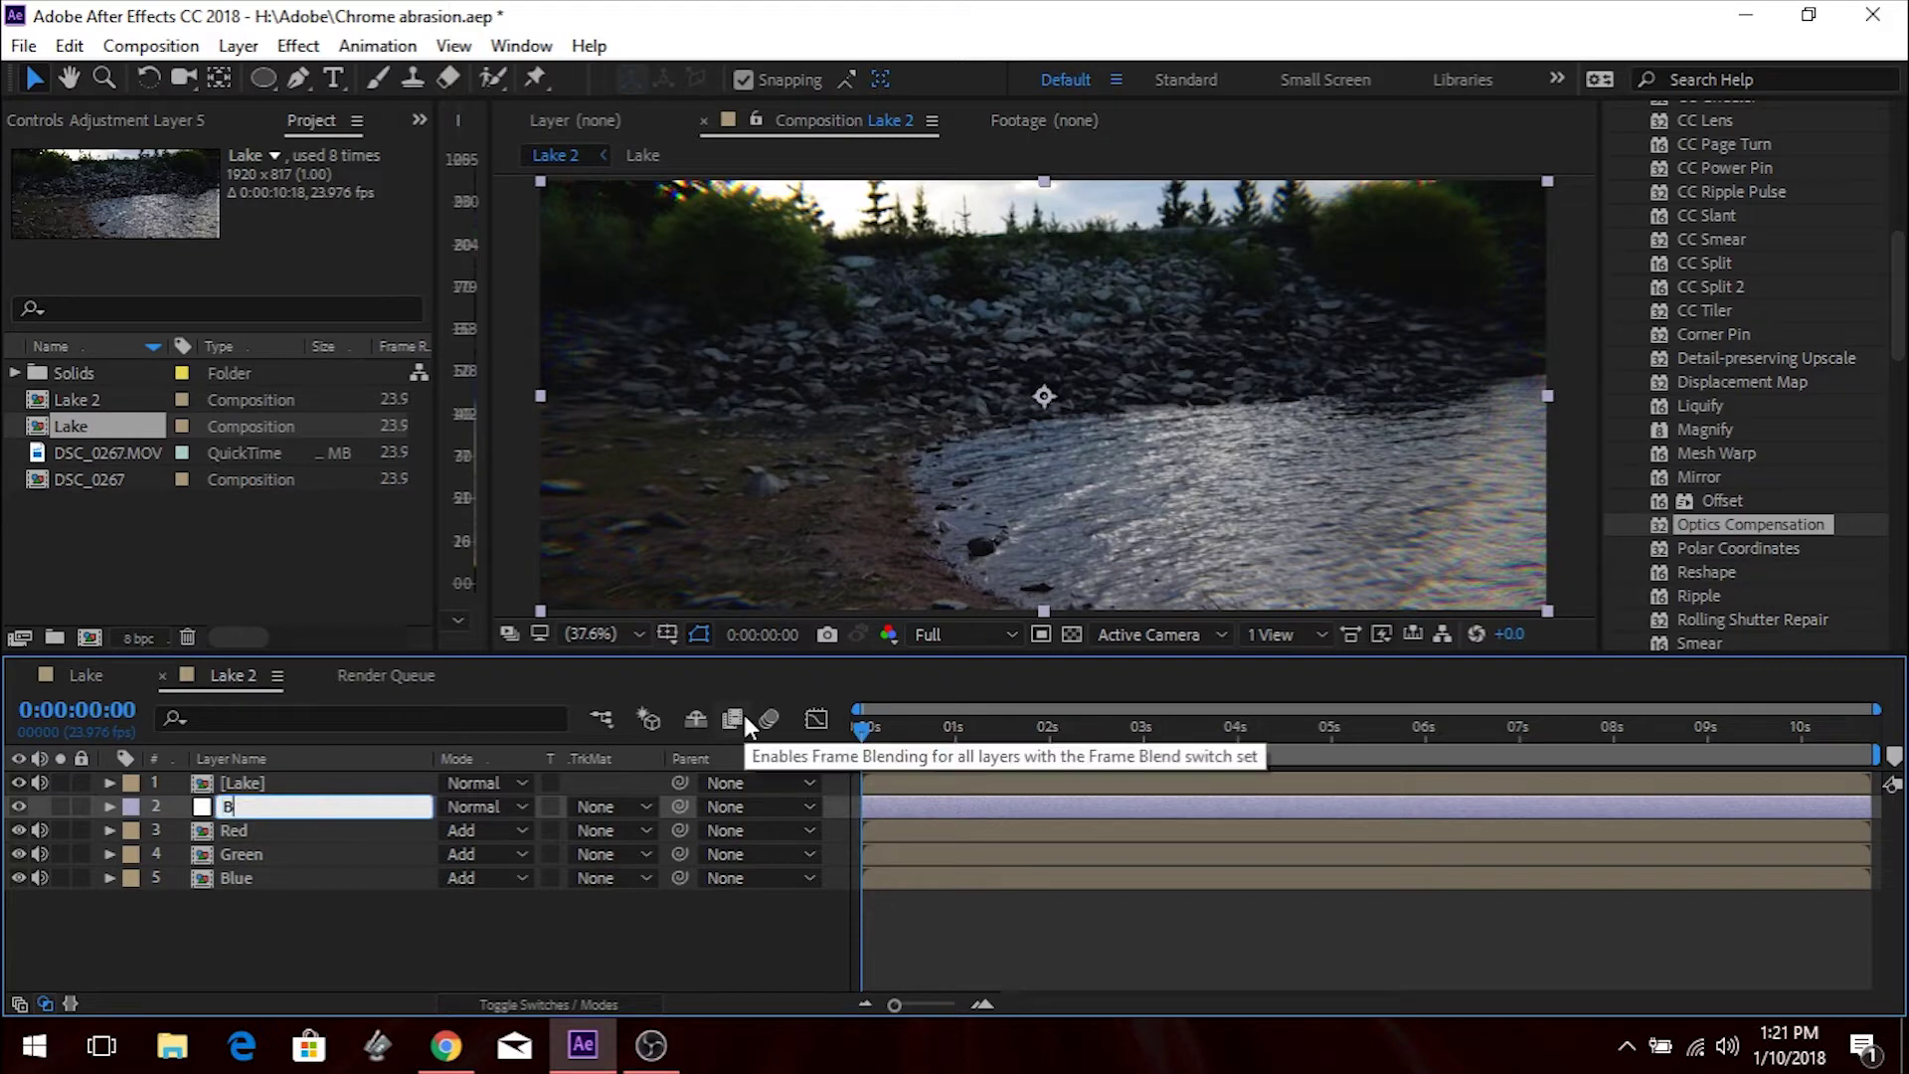
{"action": "key", "text": "Return"}
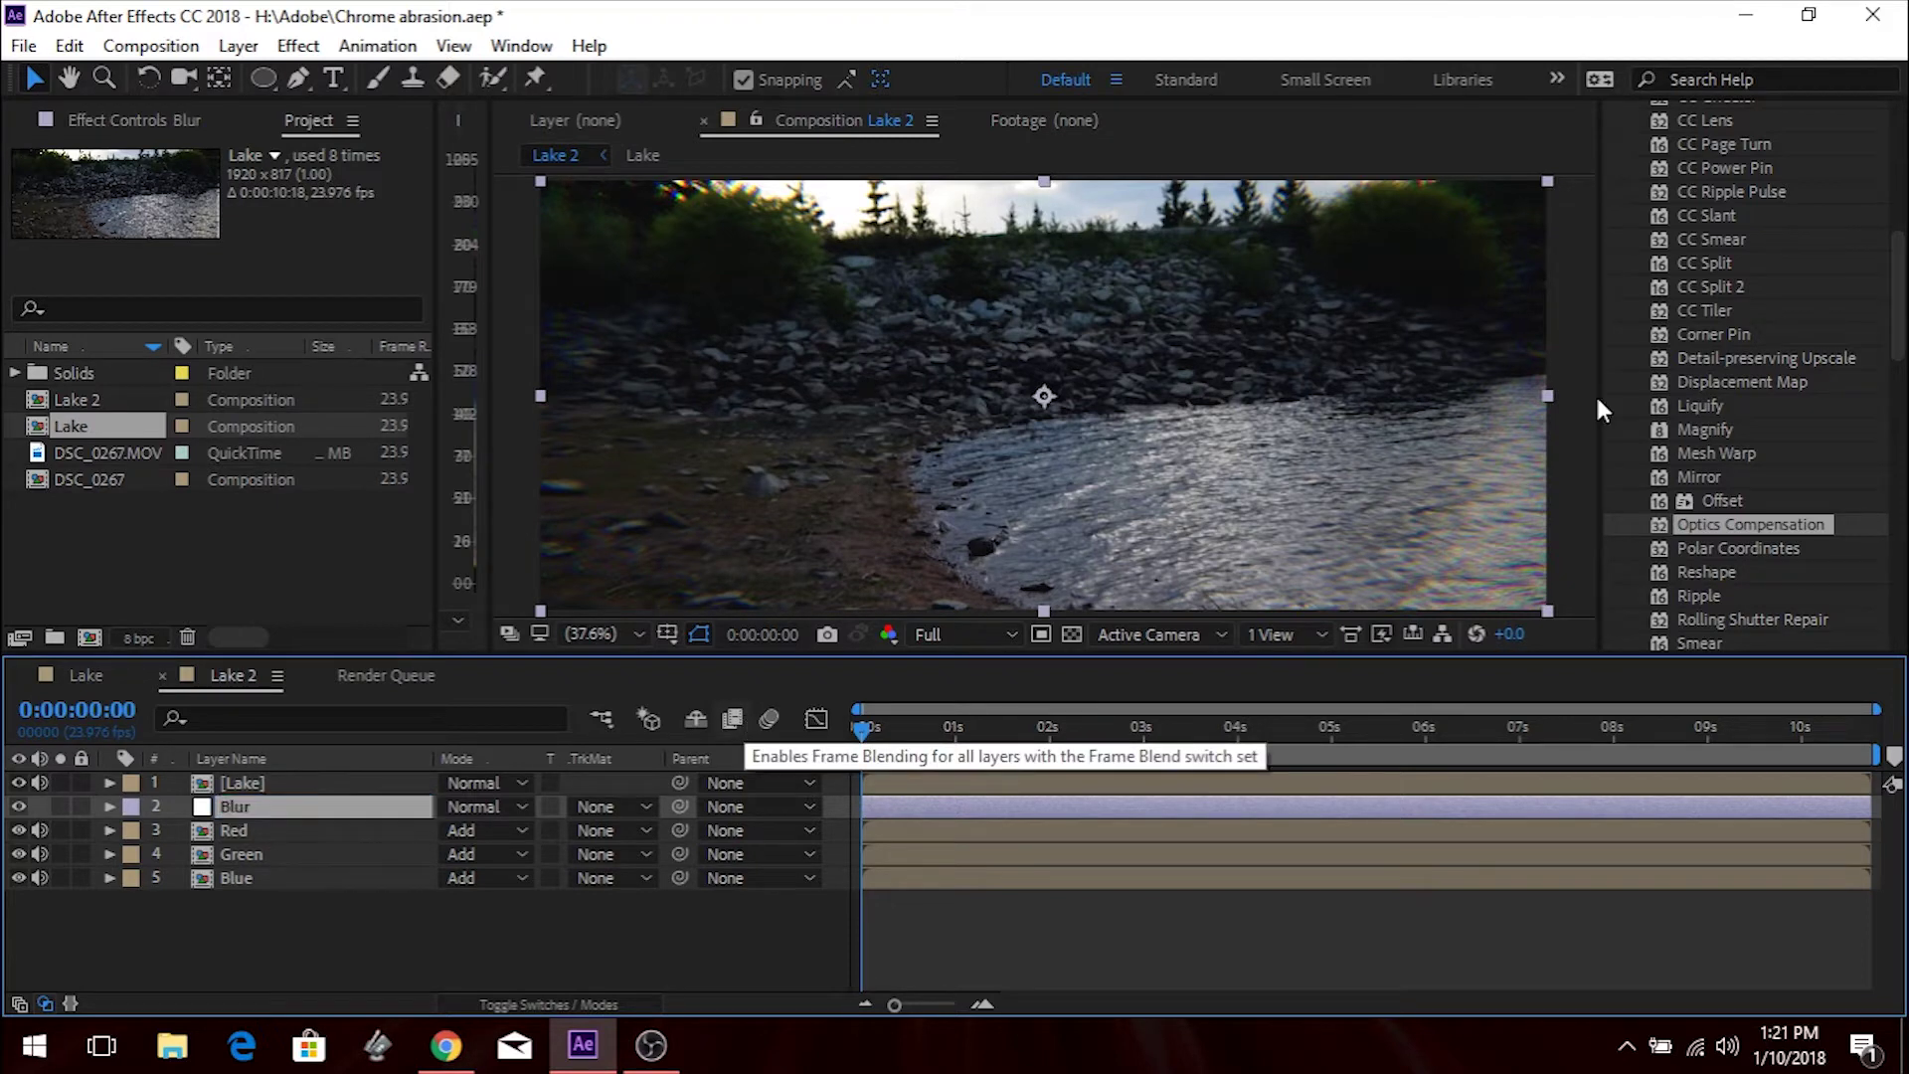
Apply Directional Blur from Blur & Sharpen to the Blur layer.
{"action": "scroll", "coordinate": [1762, 390], "scroll_direction": "up", "scroll_amount": 1}
{"action": "scroll", "coordinate": [1761, 389], "scroll_direction": "up", "scroll_amount": 5}
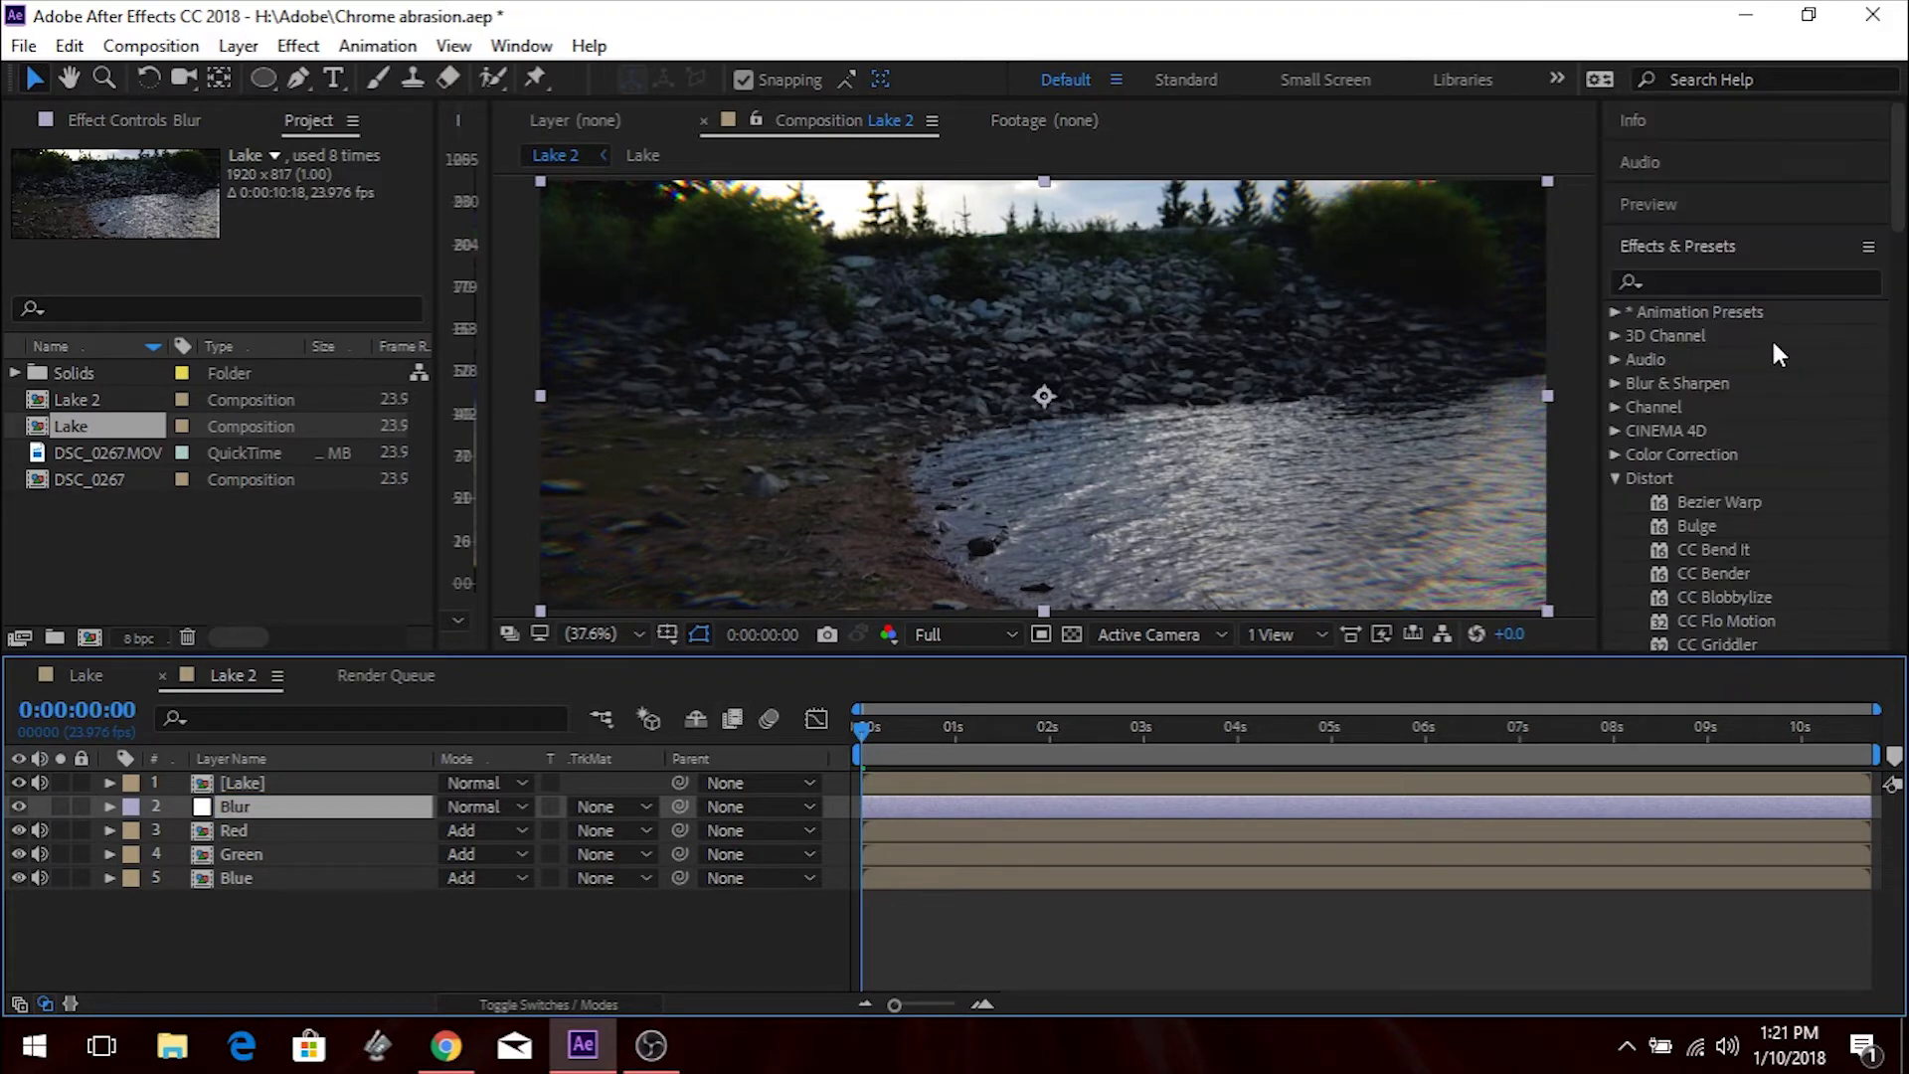
{"action": "left_click", "coordinate": [1617, 481]}
{"action": "left_click", "coordinate": [1615, 384]}
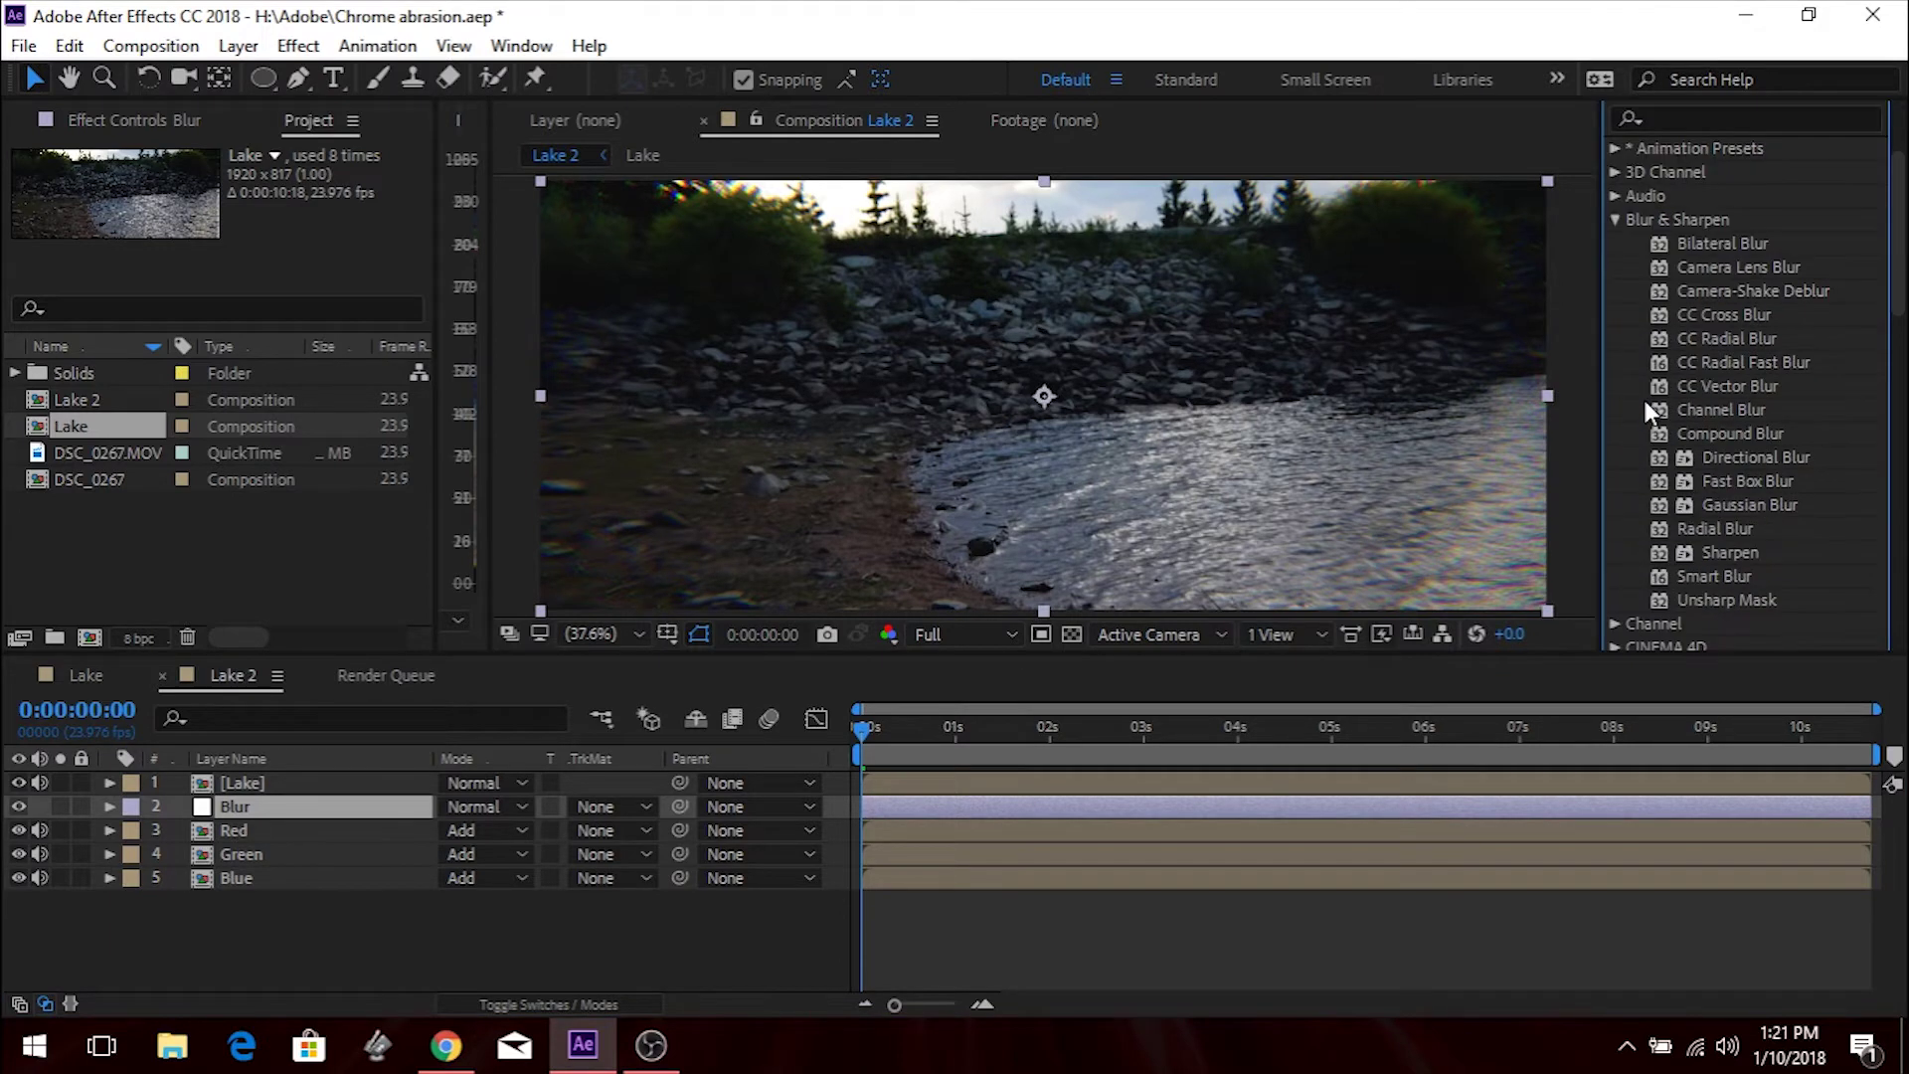
{"action": "left_click_drag", "start_coordinate": [1758, 455], "coordinate": [256, 806]}
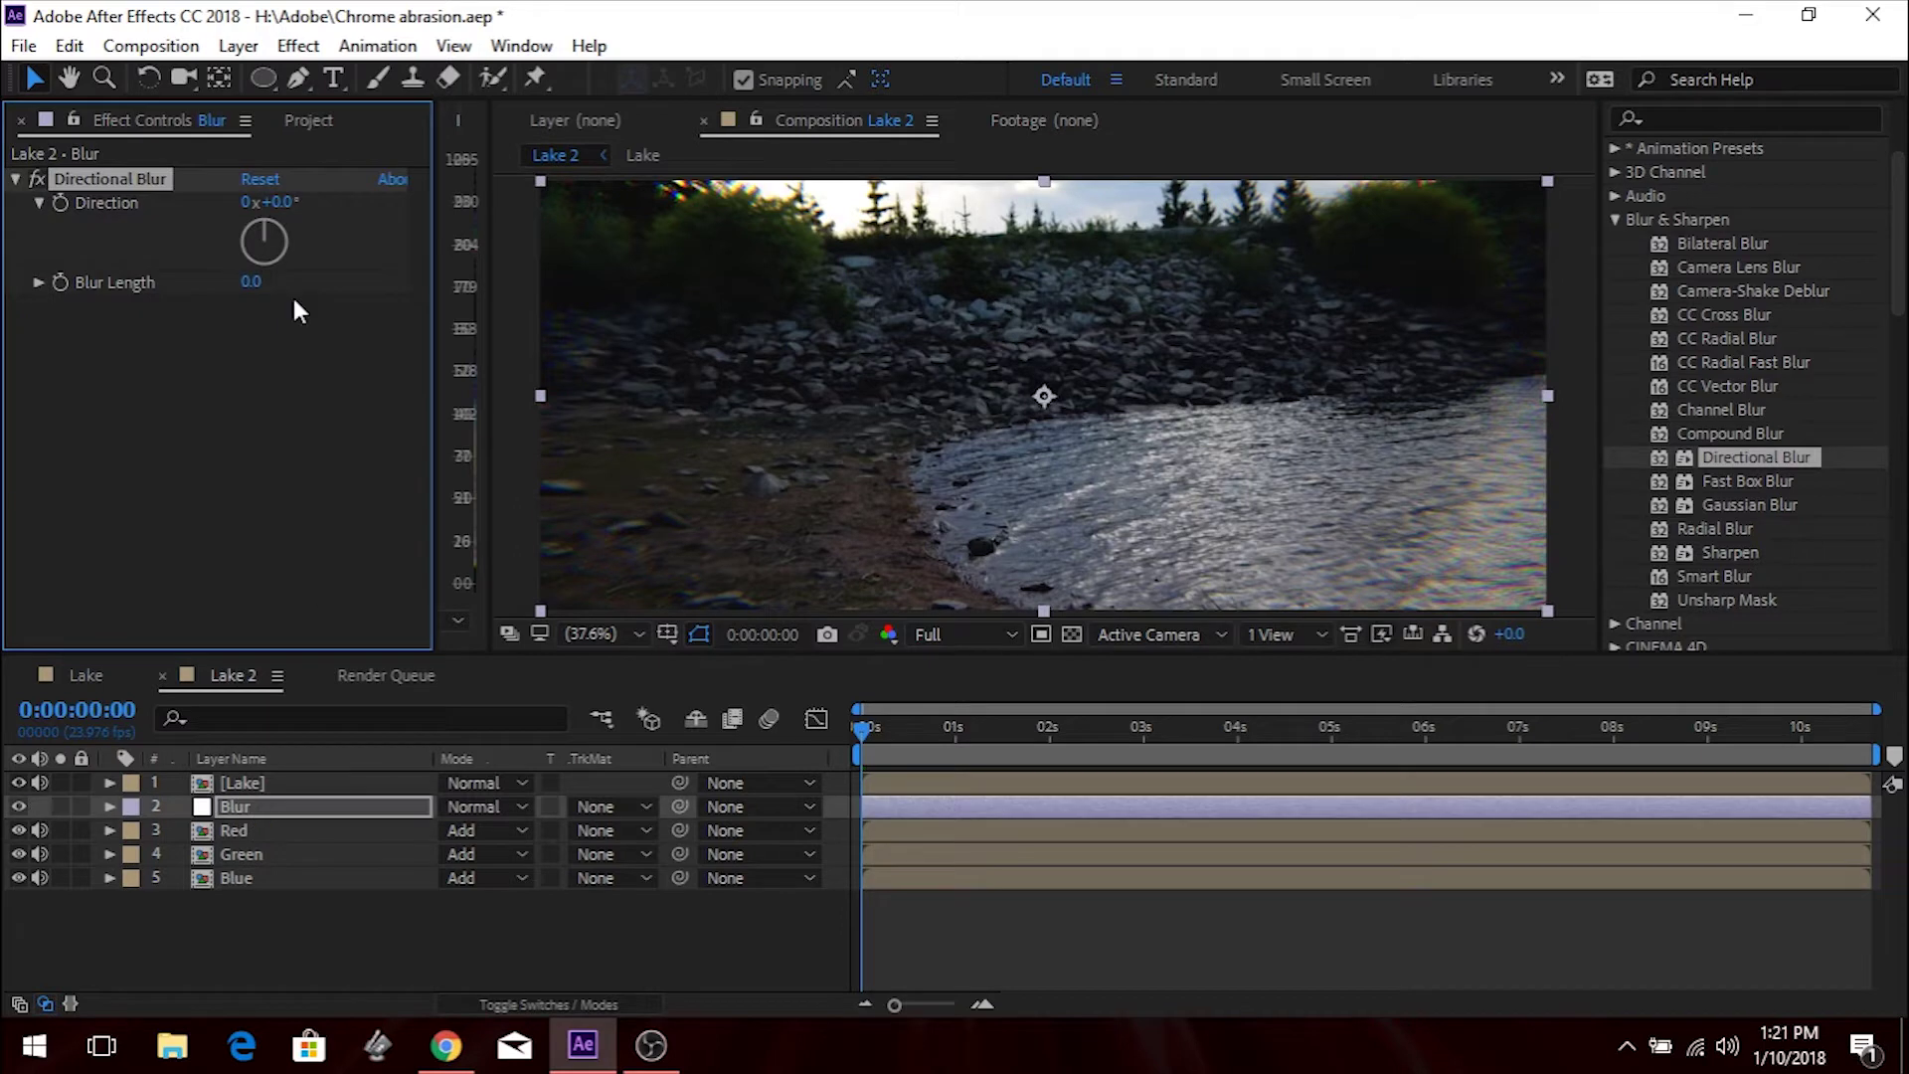
Set the Directional Blur Direction to 90° and Blur Length to 15.
{"action": "left_click", "coordinate": [274, 203]}
{"action": "type", "text": "90"}
{"action": "key", "text": "Return"}
{"action": "left_click", "coordinate": [252, 281]}
{"action": "type", "text": "15"}
{"action": "key", "text": "Return"}
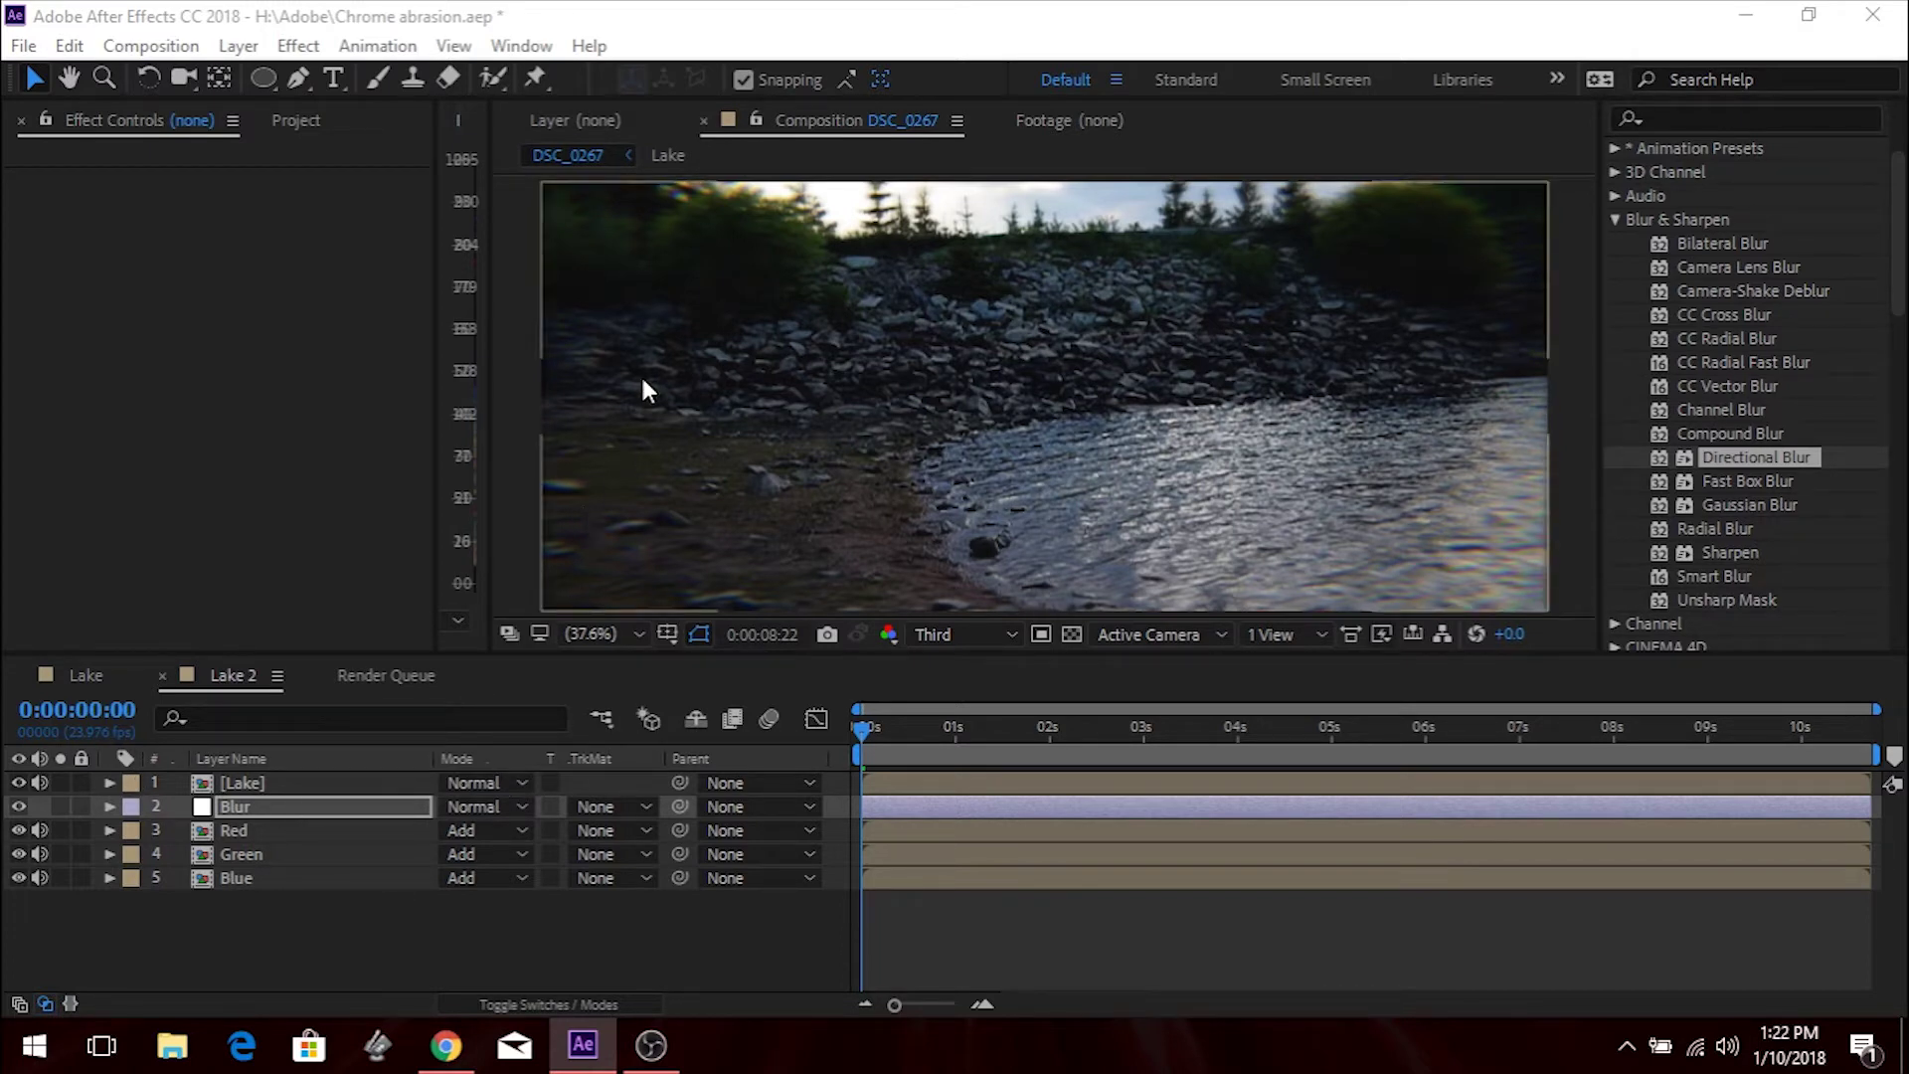
Pan the composition viewer and view Lake 2 at 100% magnification.
{"action": "left_click", "coordinate": [512, 641]}
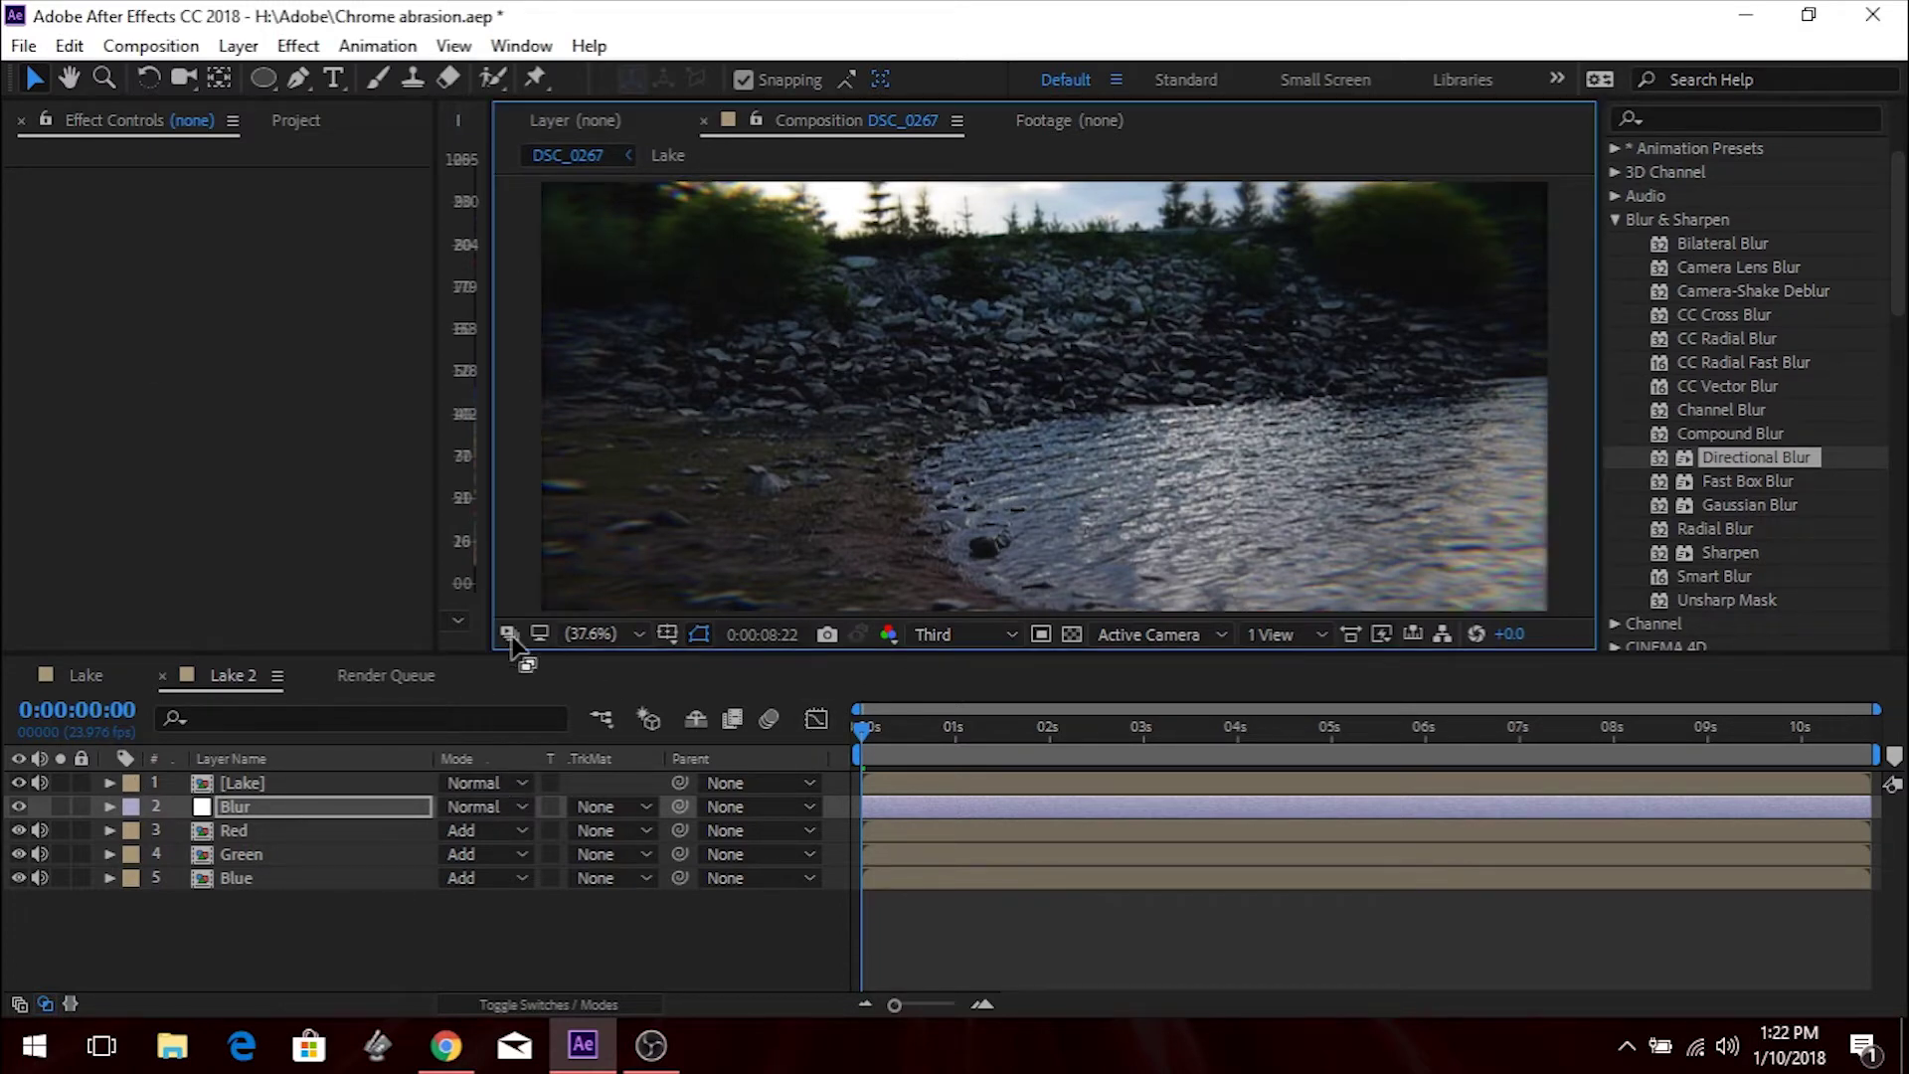
{"action": "key", "text": "h"}
{"action": "left_click_drag", "start_coordinate": [567, 430], "coordinate": [735, 404]}
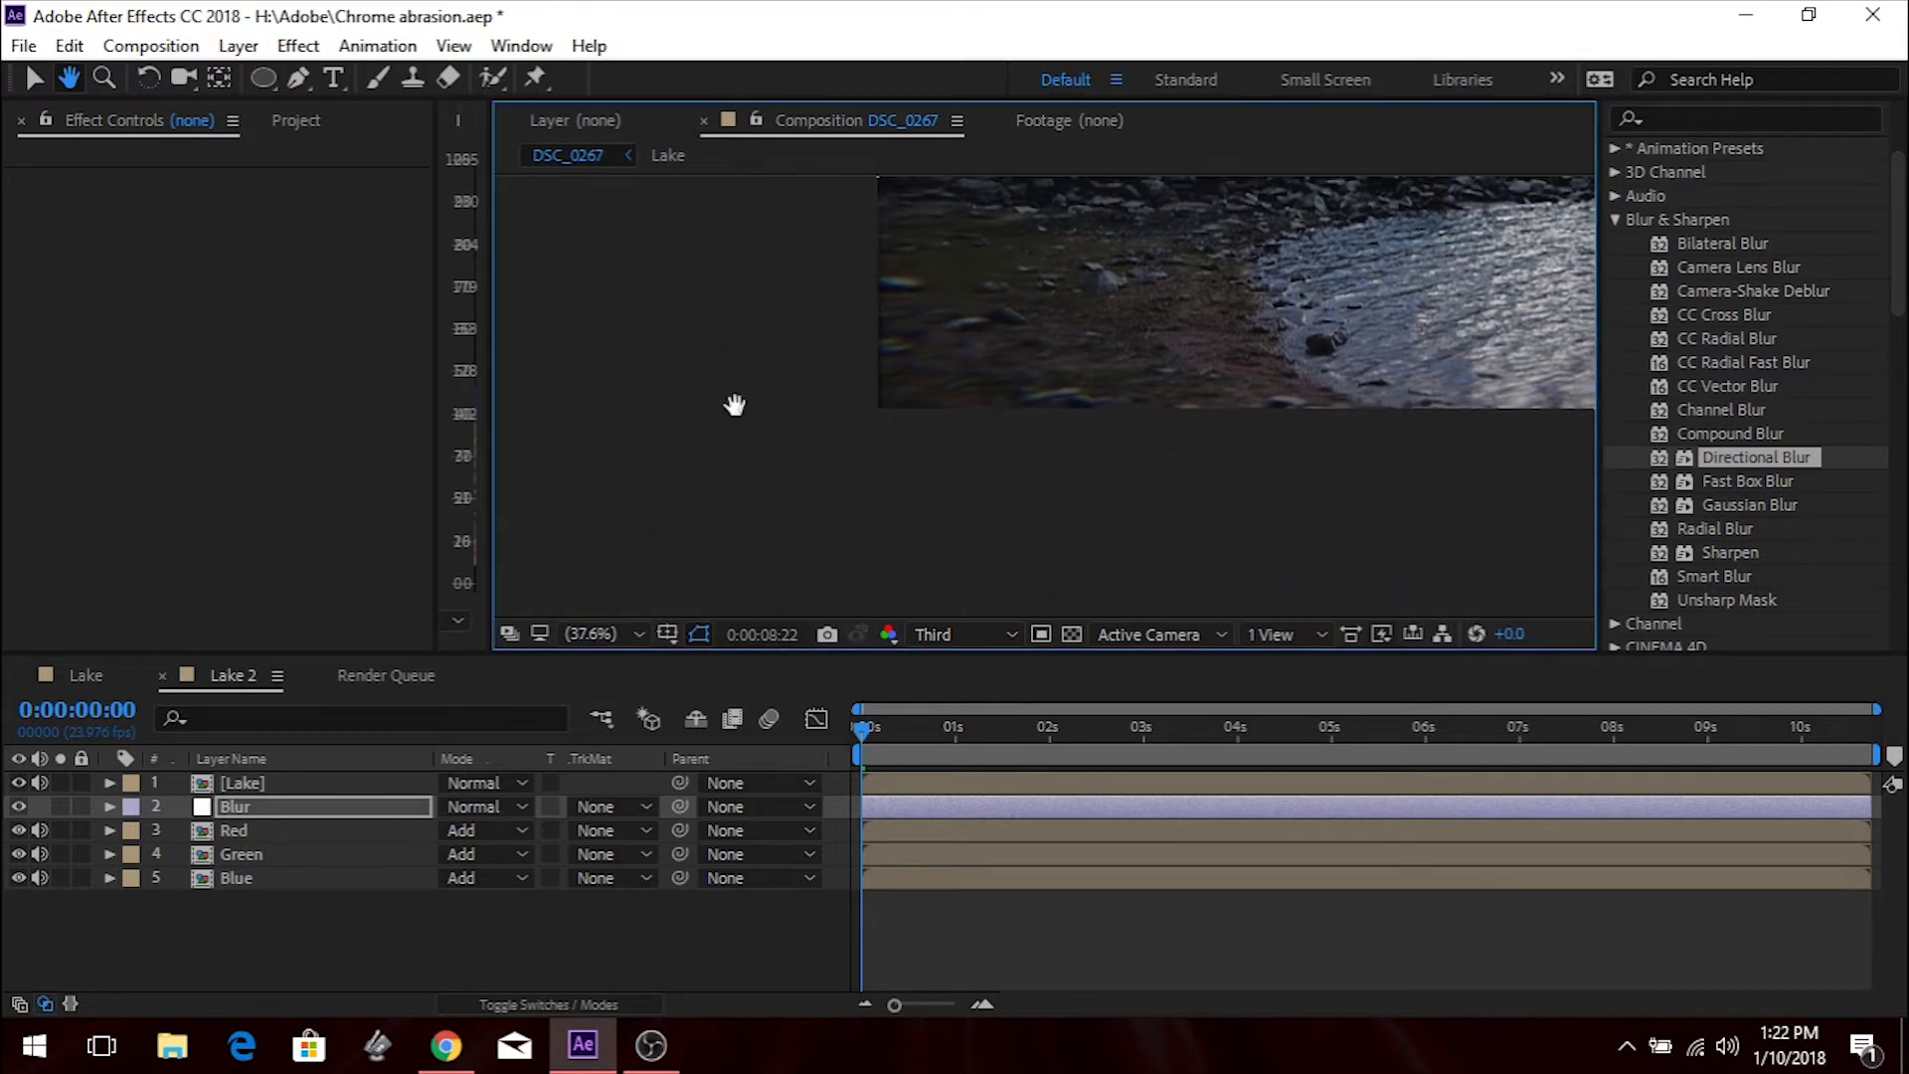
{"action": "left_click", "coordinate": [624, 633]}
{"action": "left_click", "coordinate": [646, 413]}
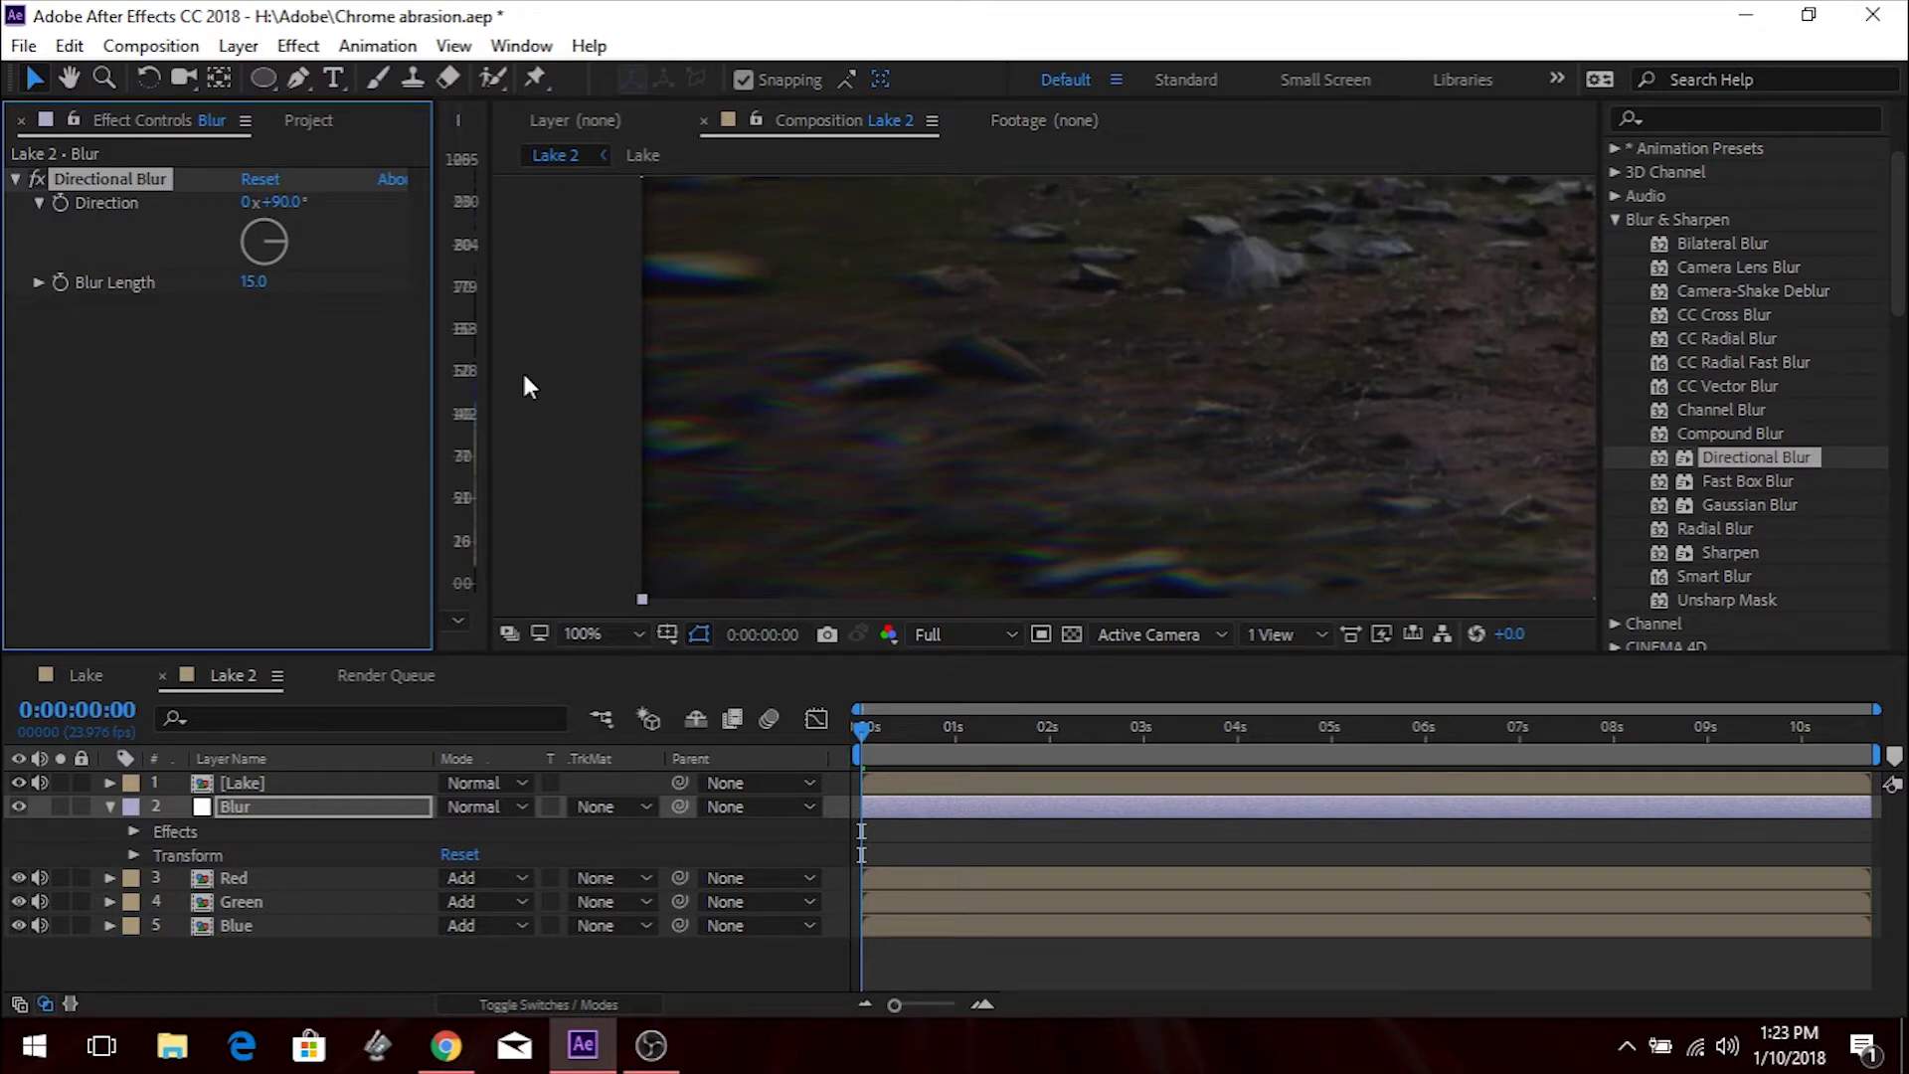
Toggle the Blur layer off and on to compare, then collapse Directional Blur settings.
{"action": "left_click", "coordinate": [108, 805]}
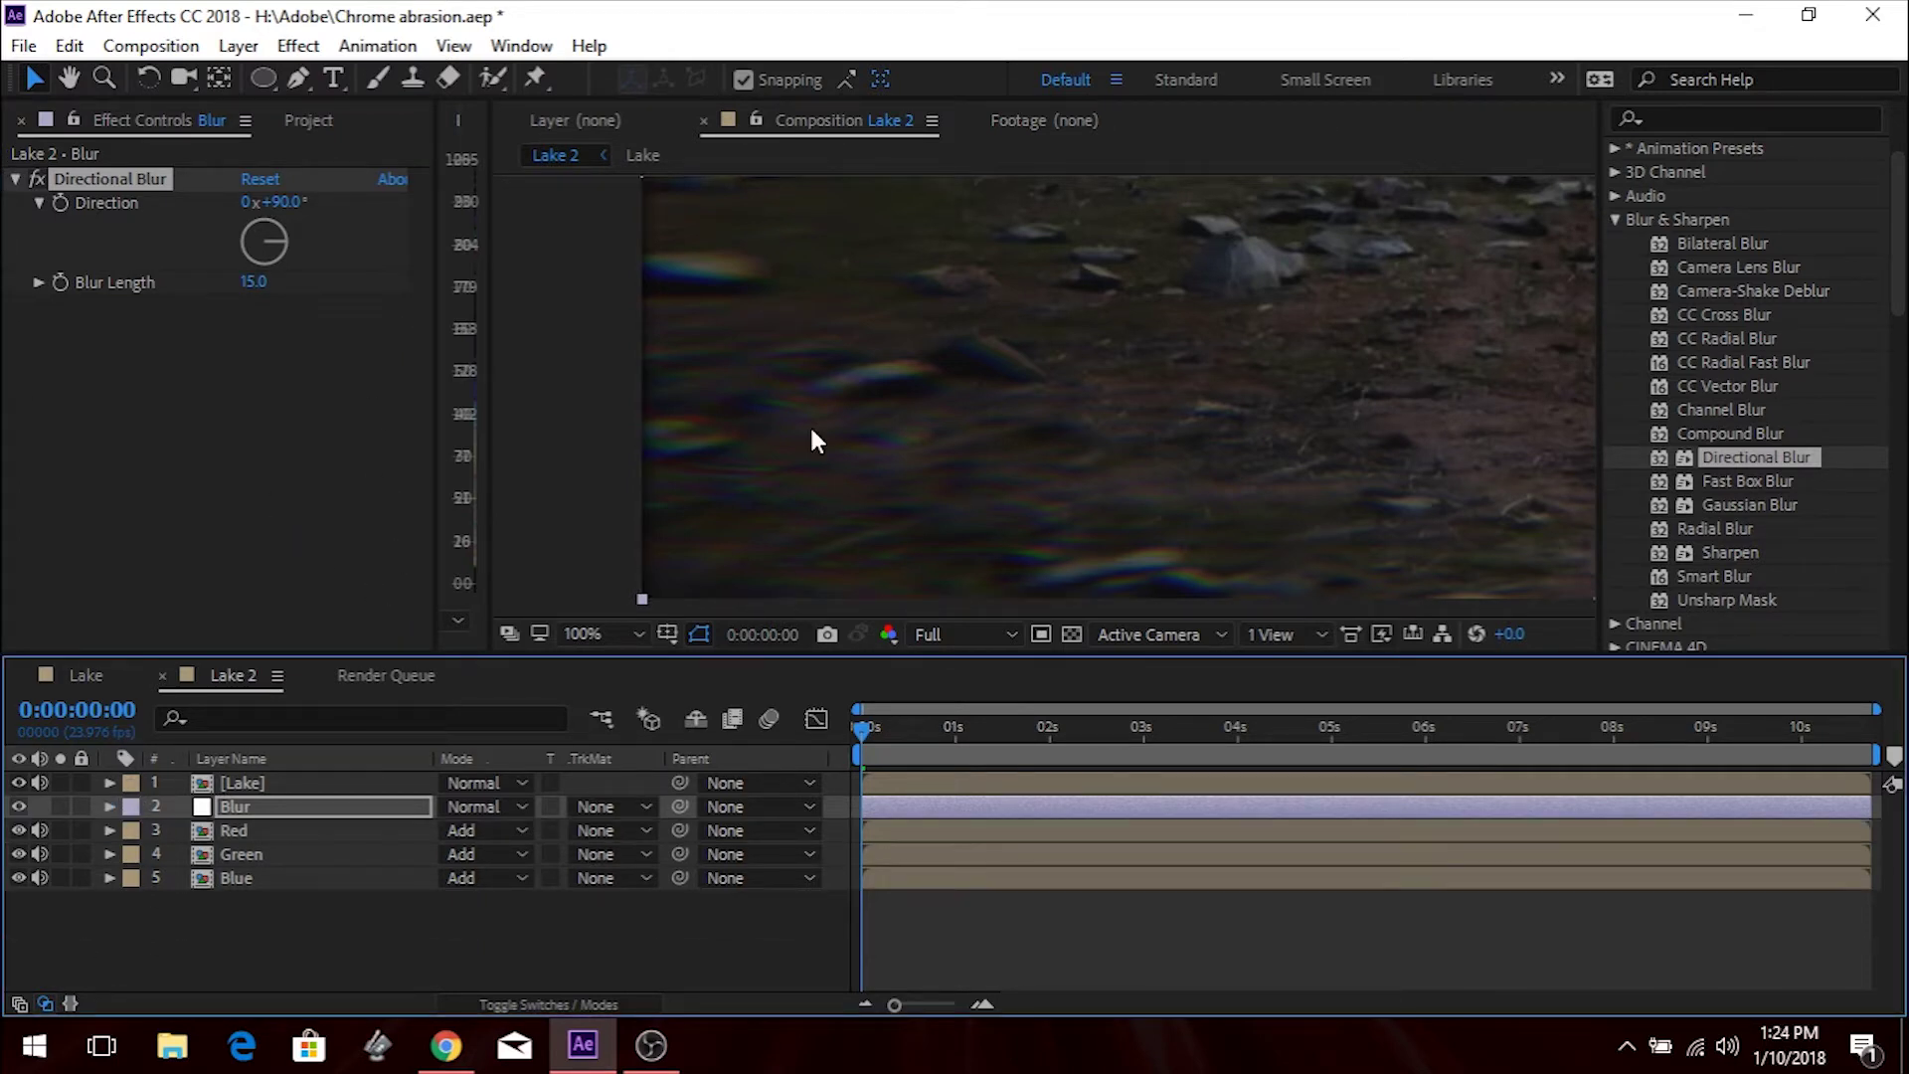
{"action": "left_click", "coordinate": [18, 806]}
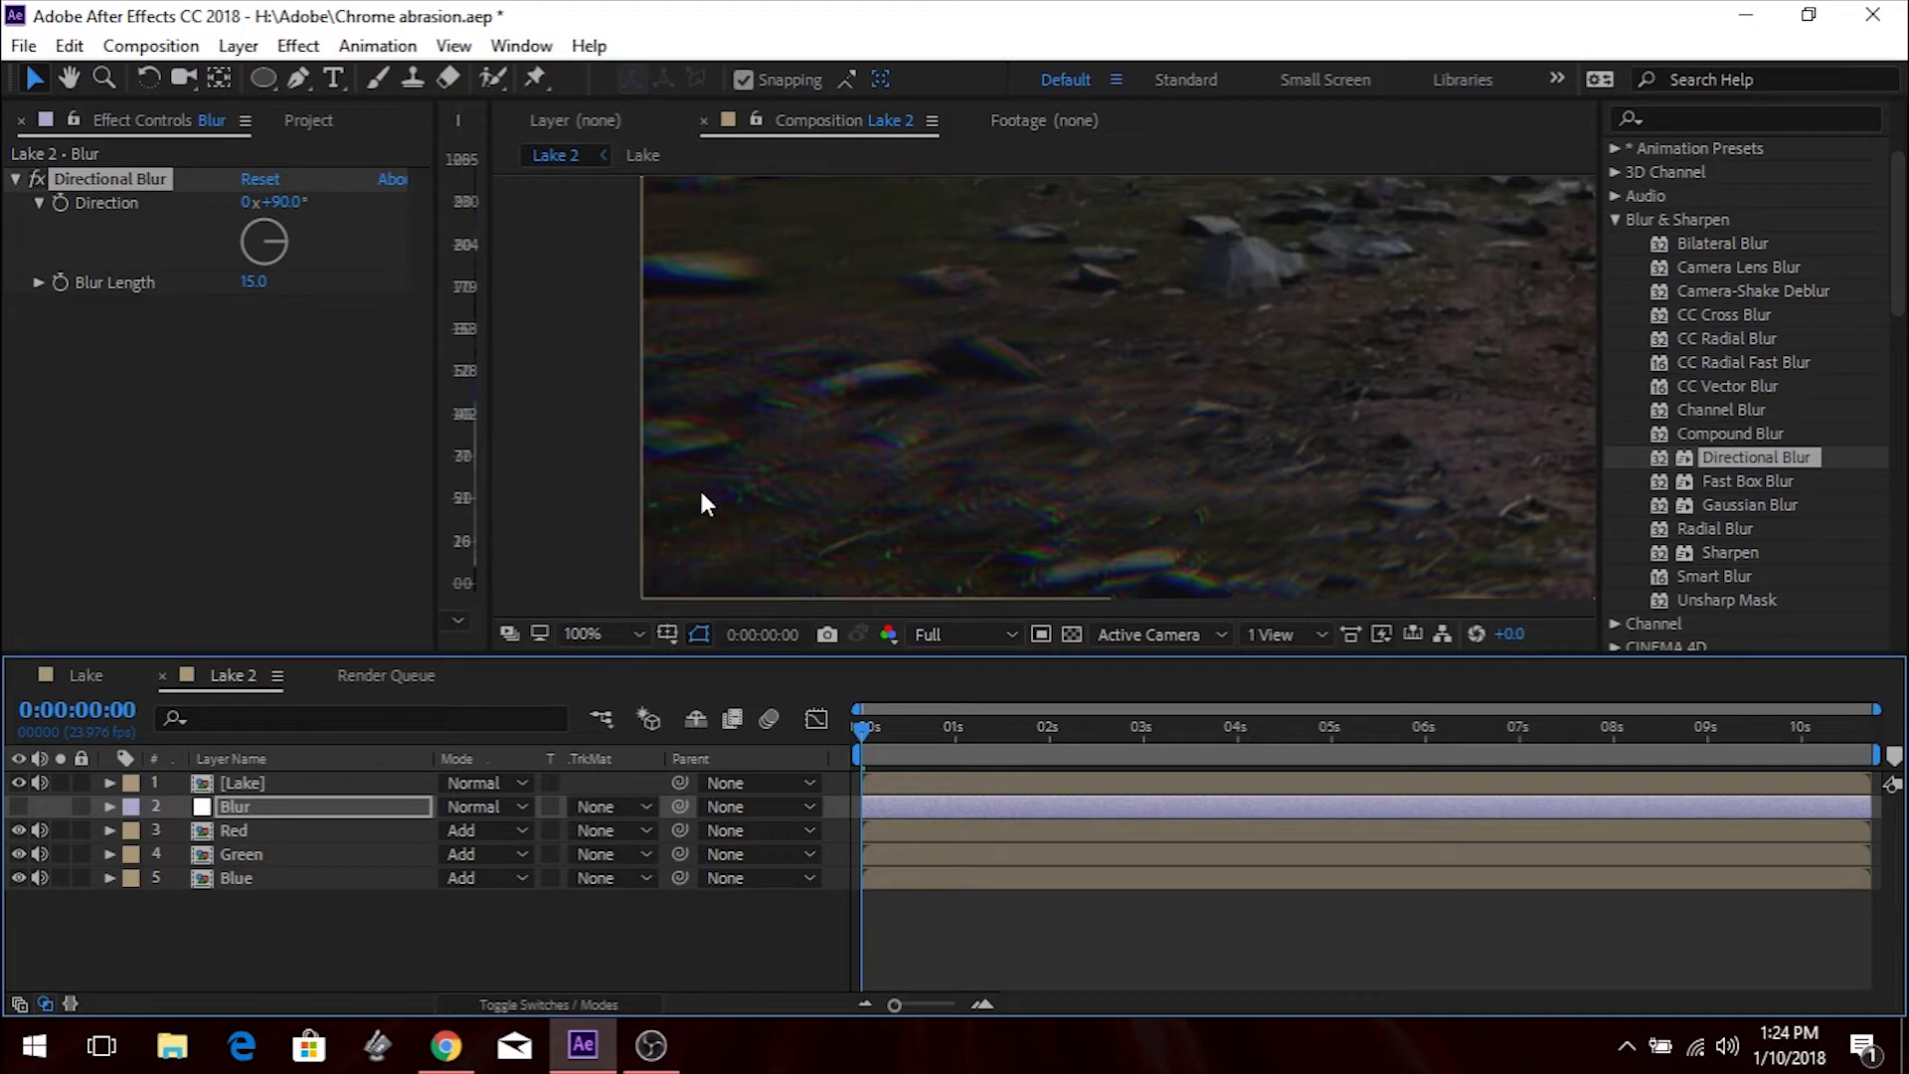
{"action": "left_click", "coordinate": [18, 806]}
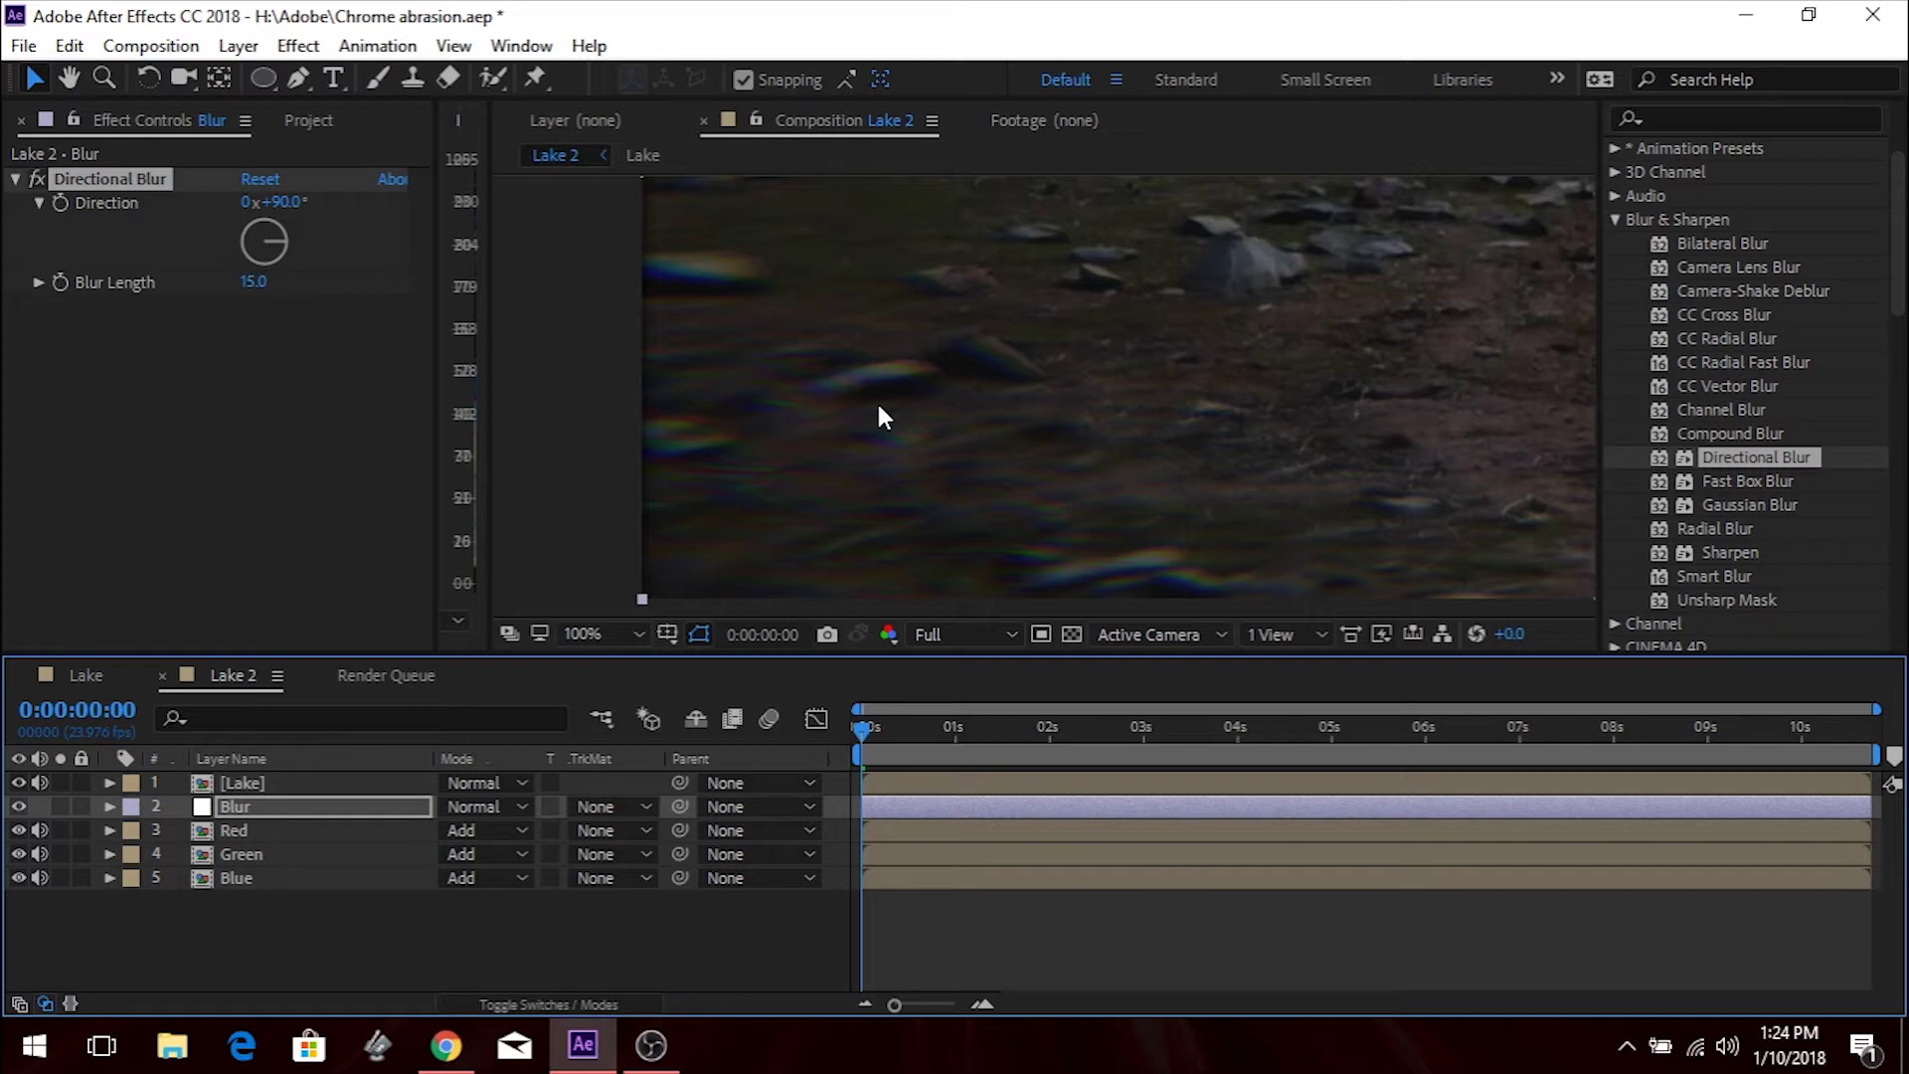
{"action": "left_click", "coordinate": [15, 178]}
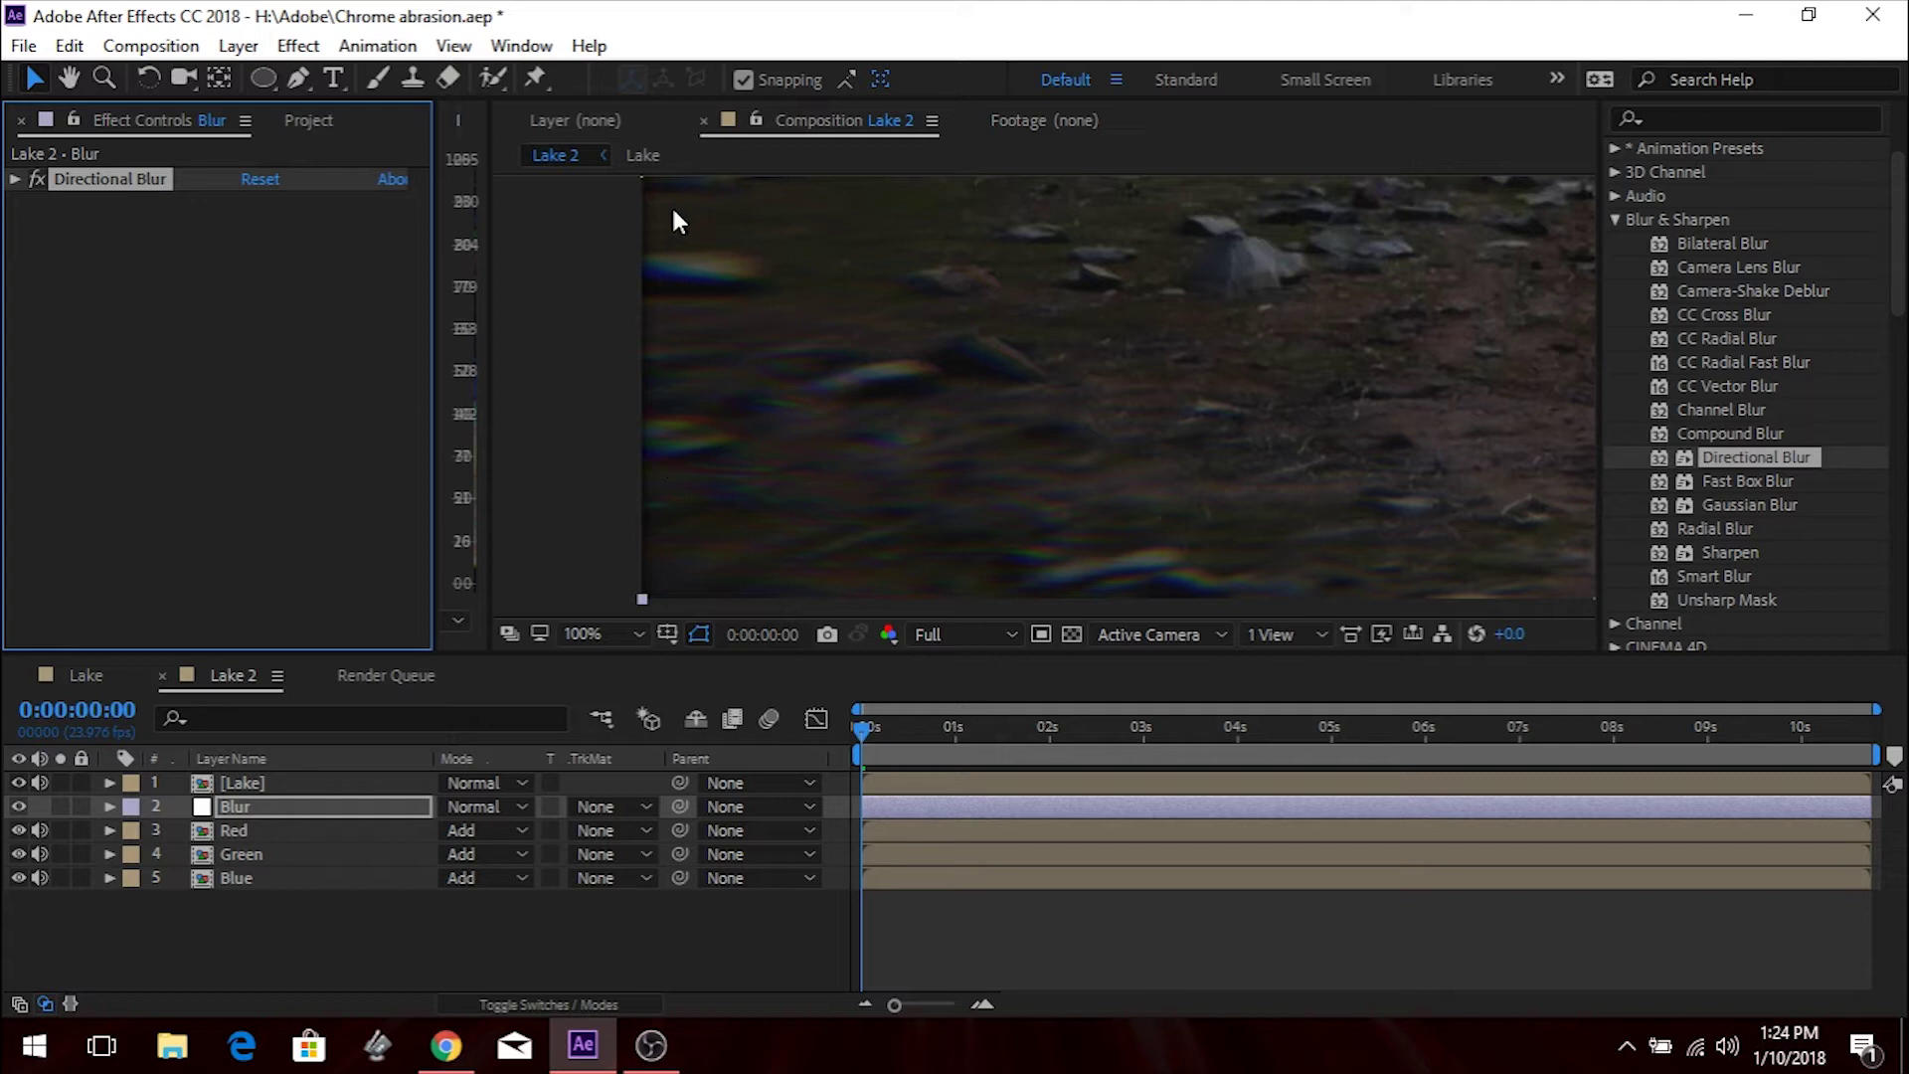
Select all five Lake 2 layers and pre-compose them into a composition named Chrome.
{"action": "left_click", "coordinate": [277, 777]}
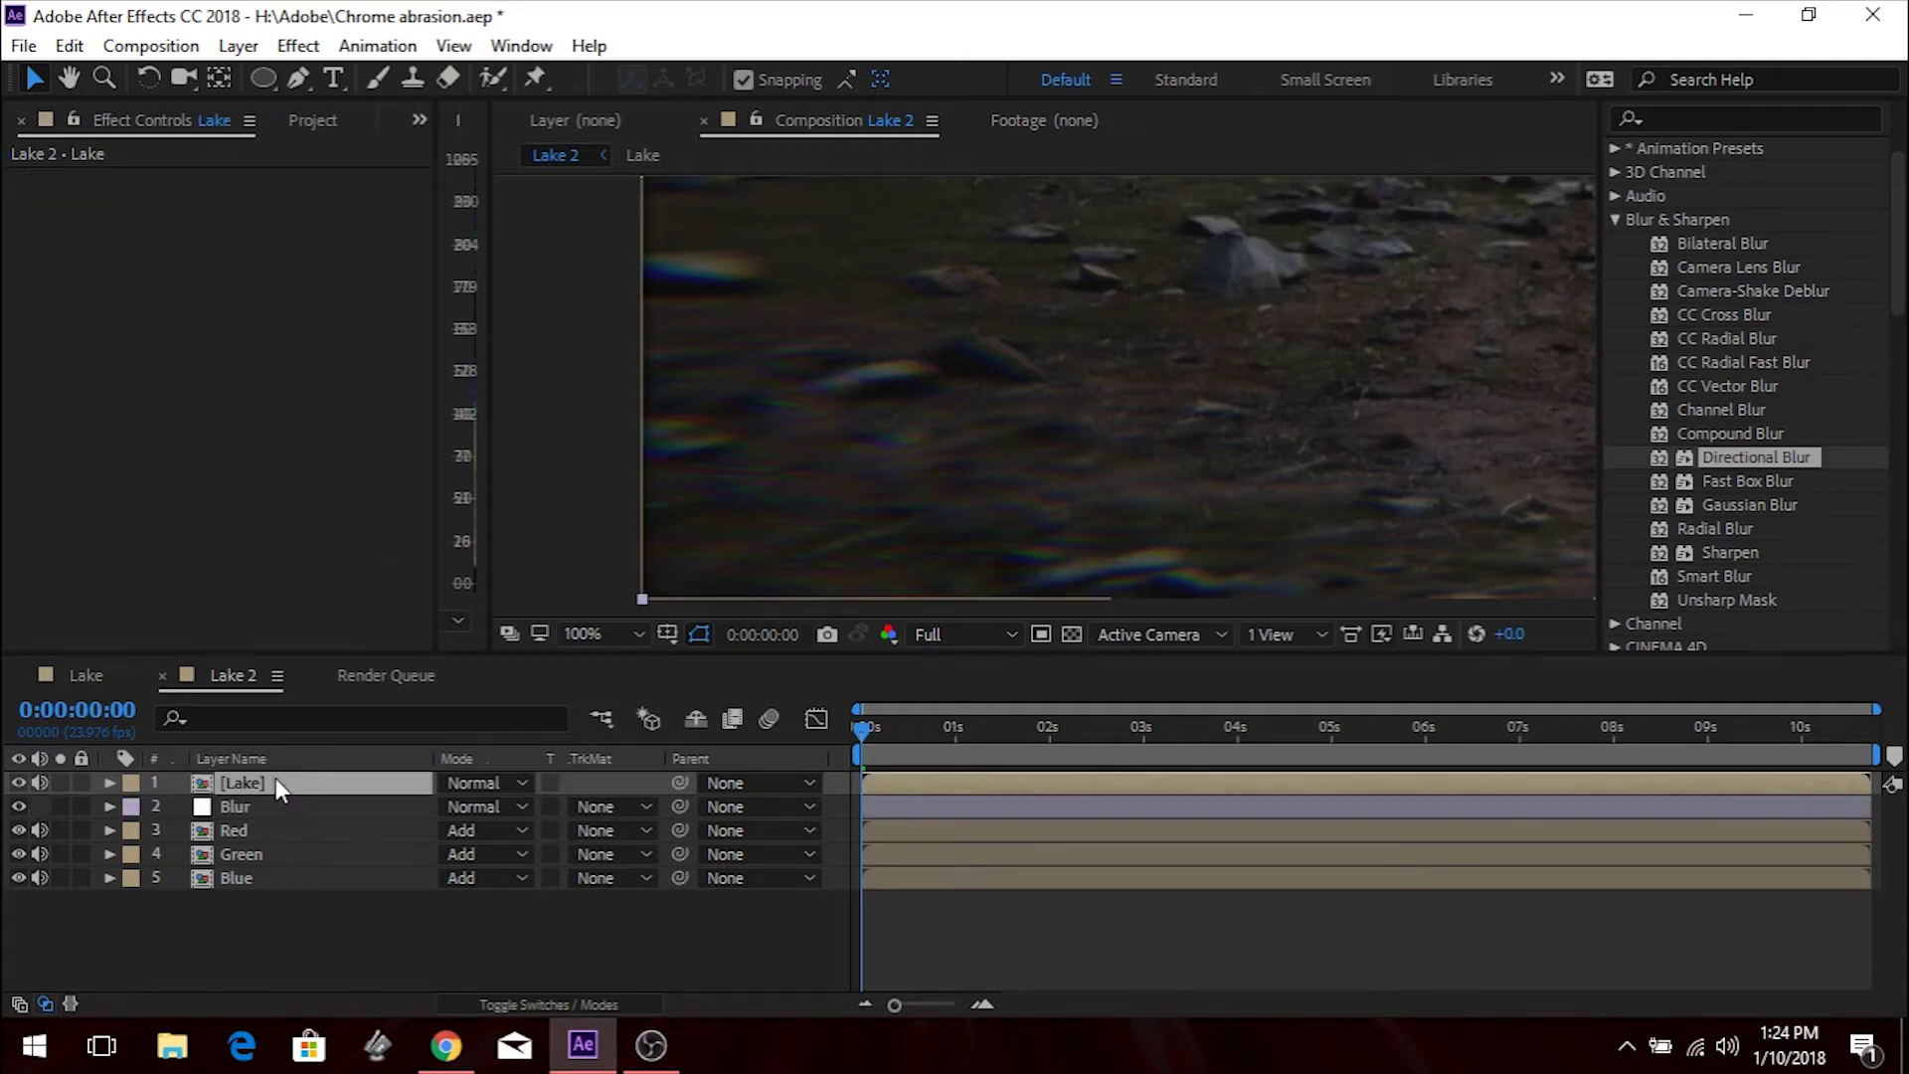
{"action": "left_click", "coordinate": [272, 874], "text": "shift"}
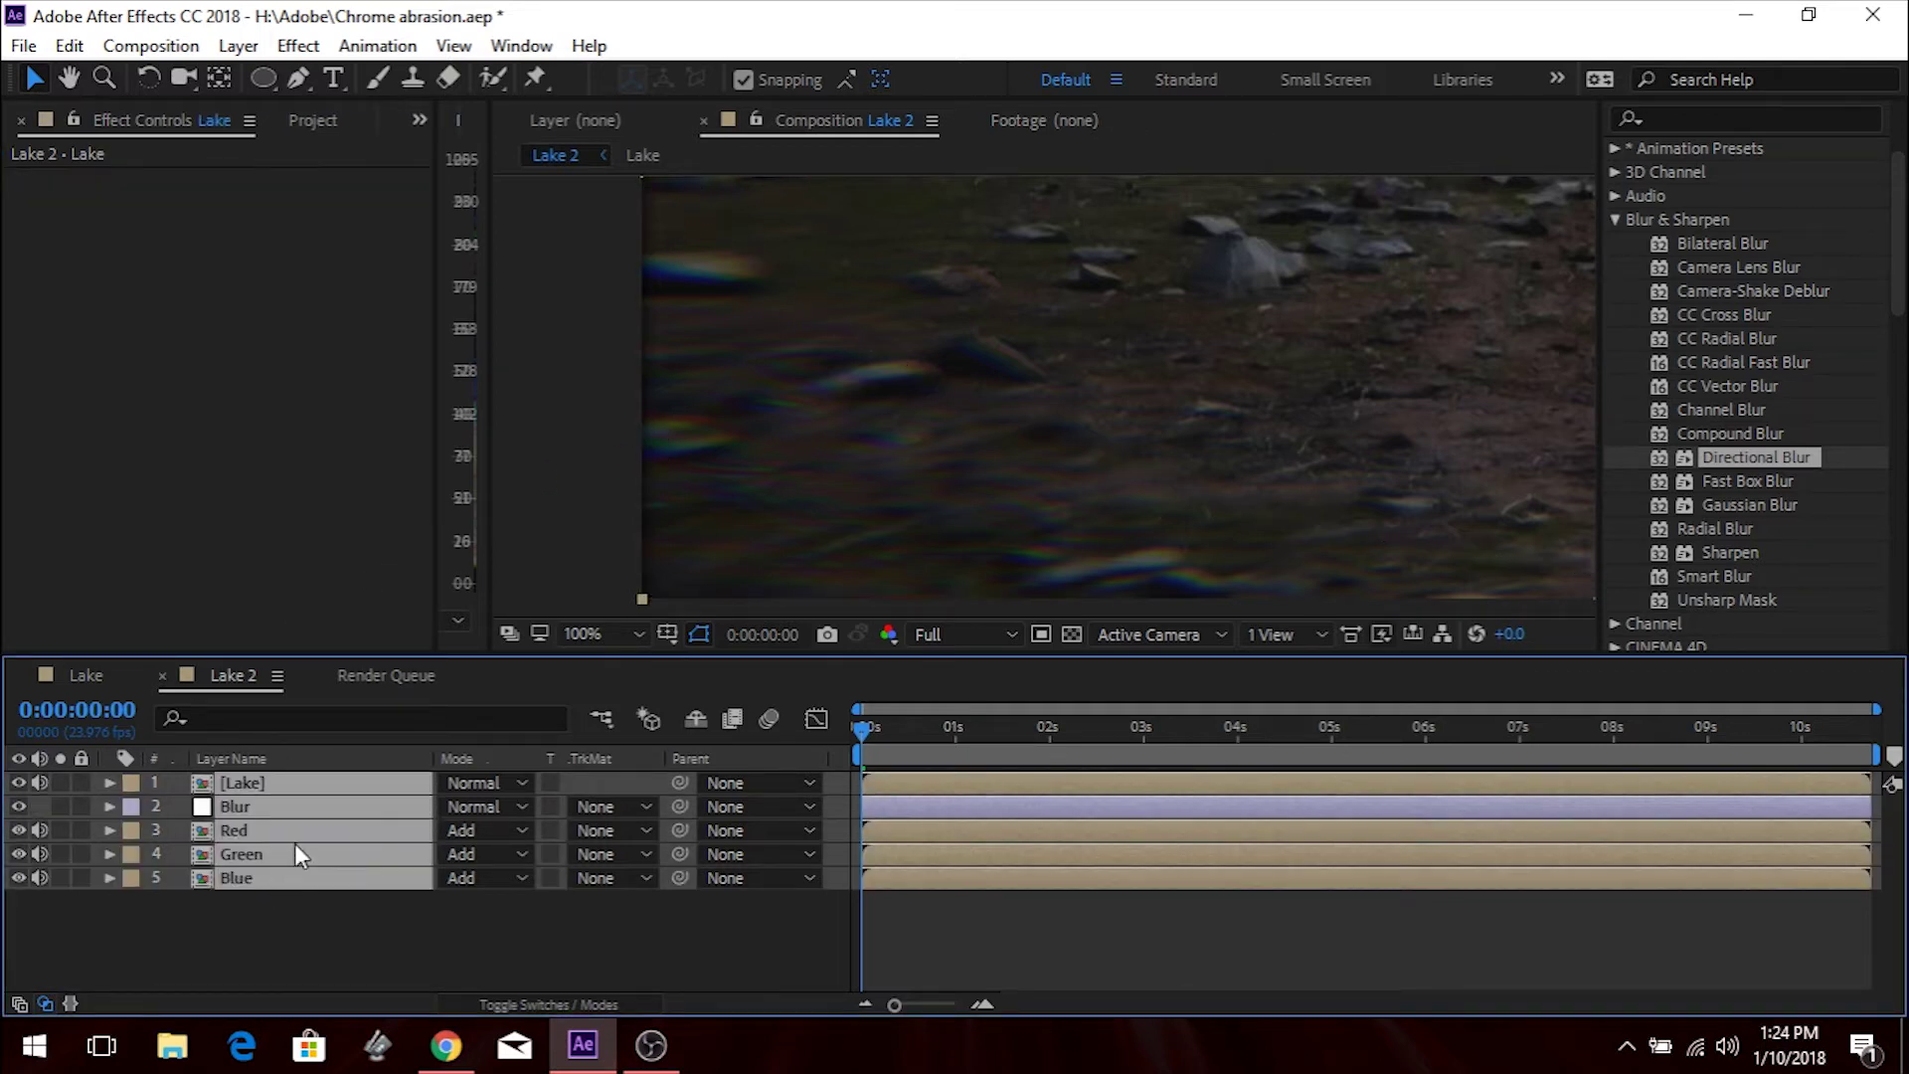
{"action": "right_click", "coordinate": [294, 843]}
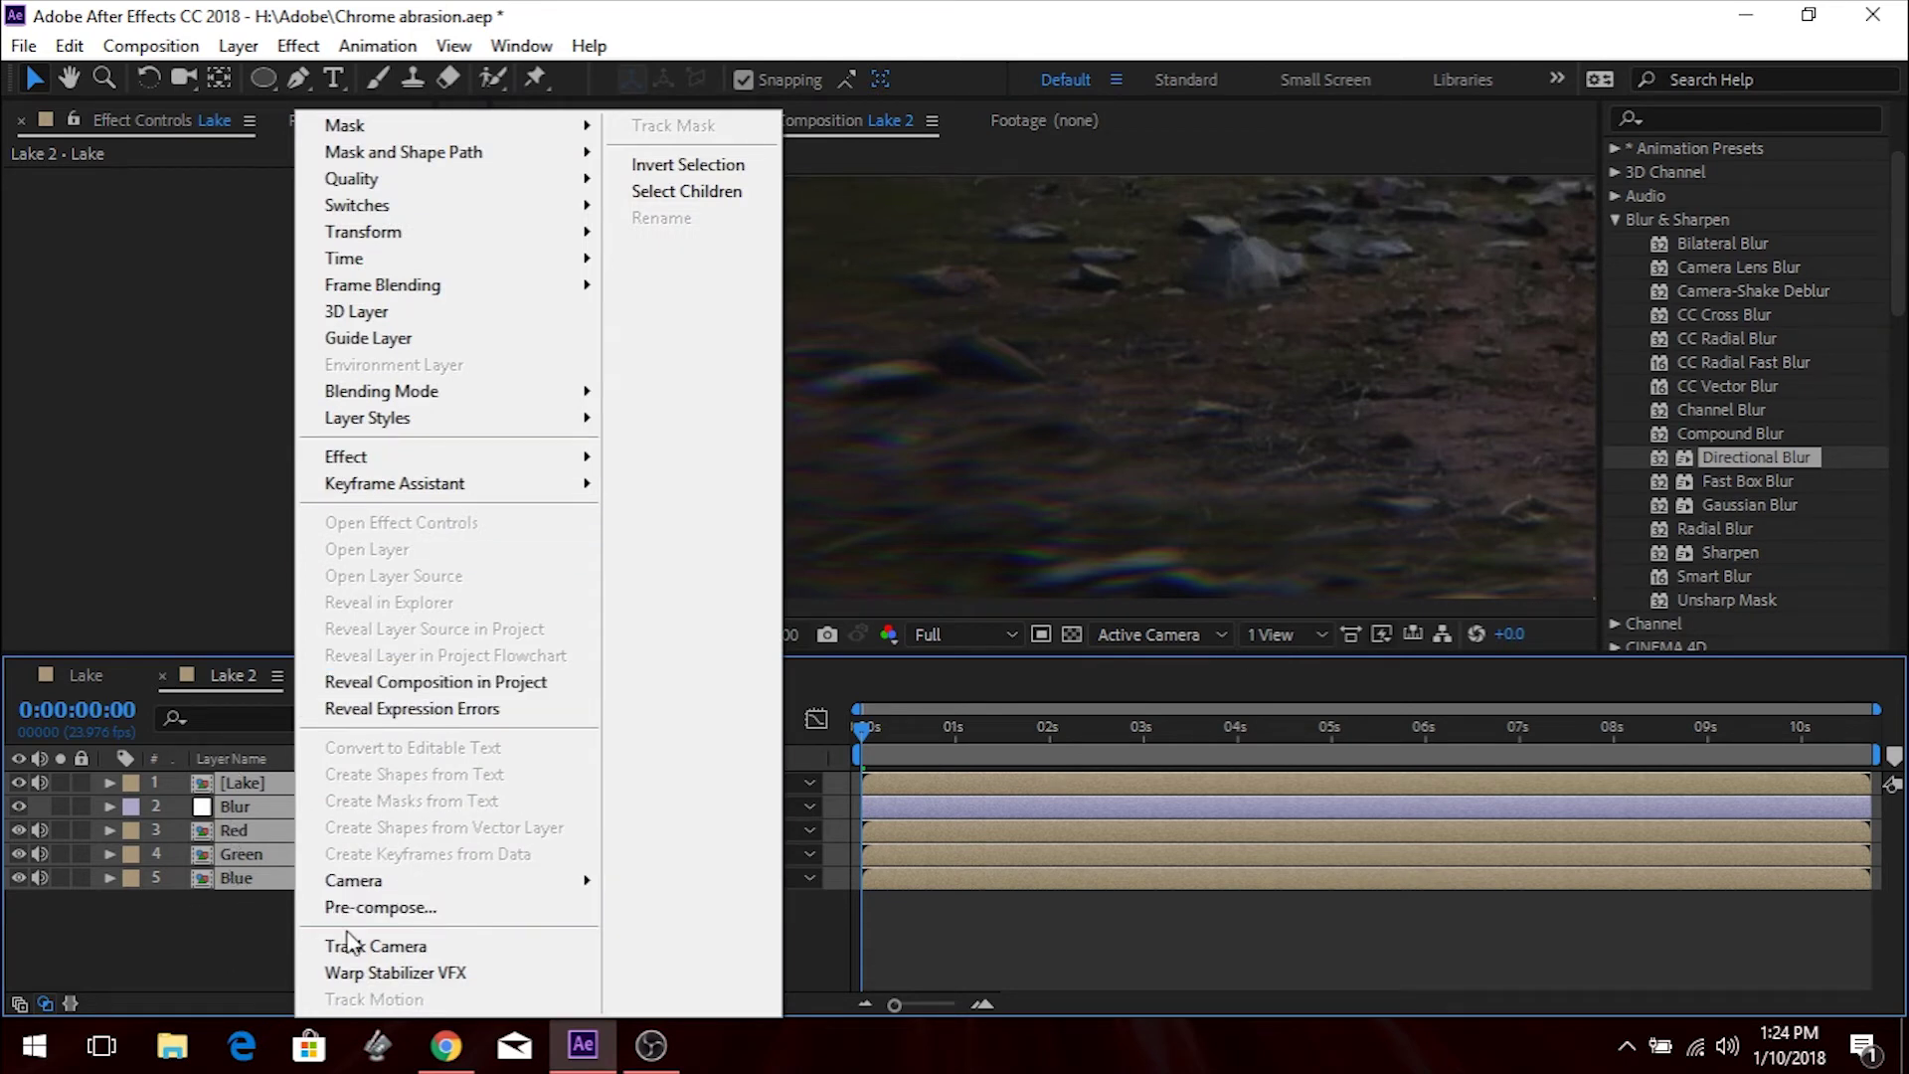
{"action": "left_click", "coordinate": [383, 909]}
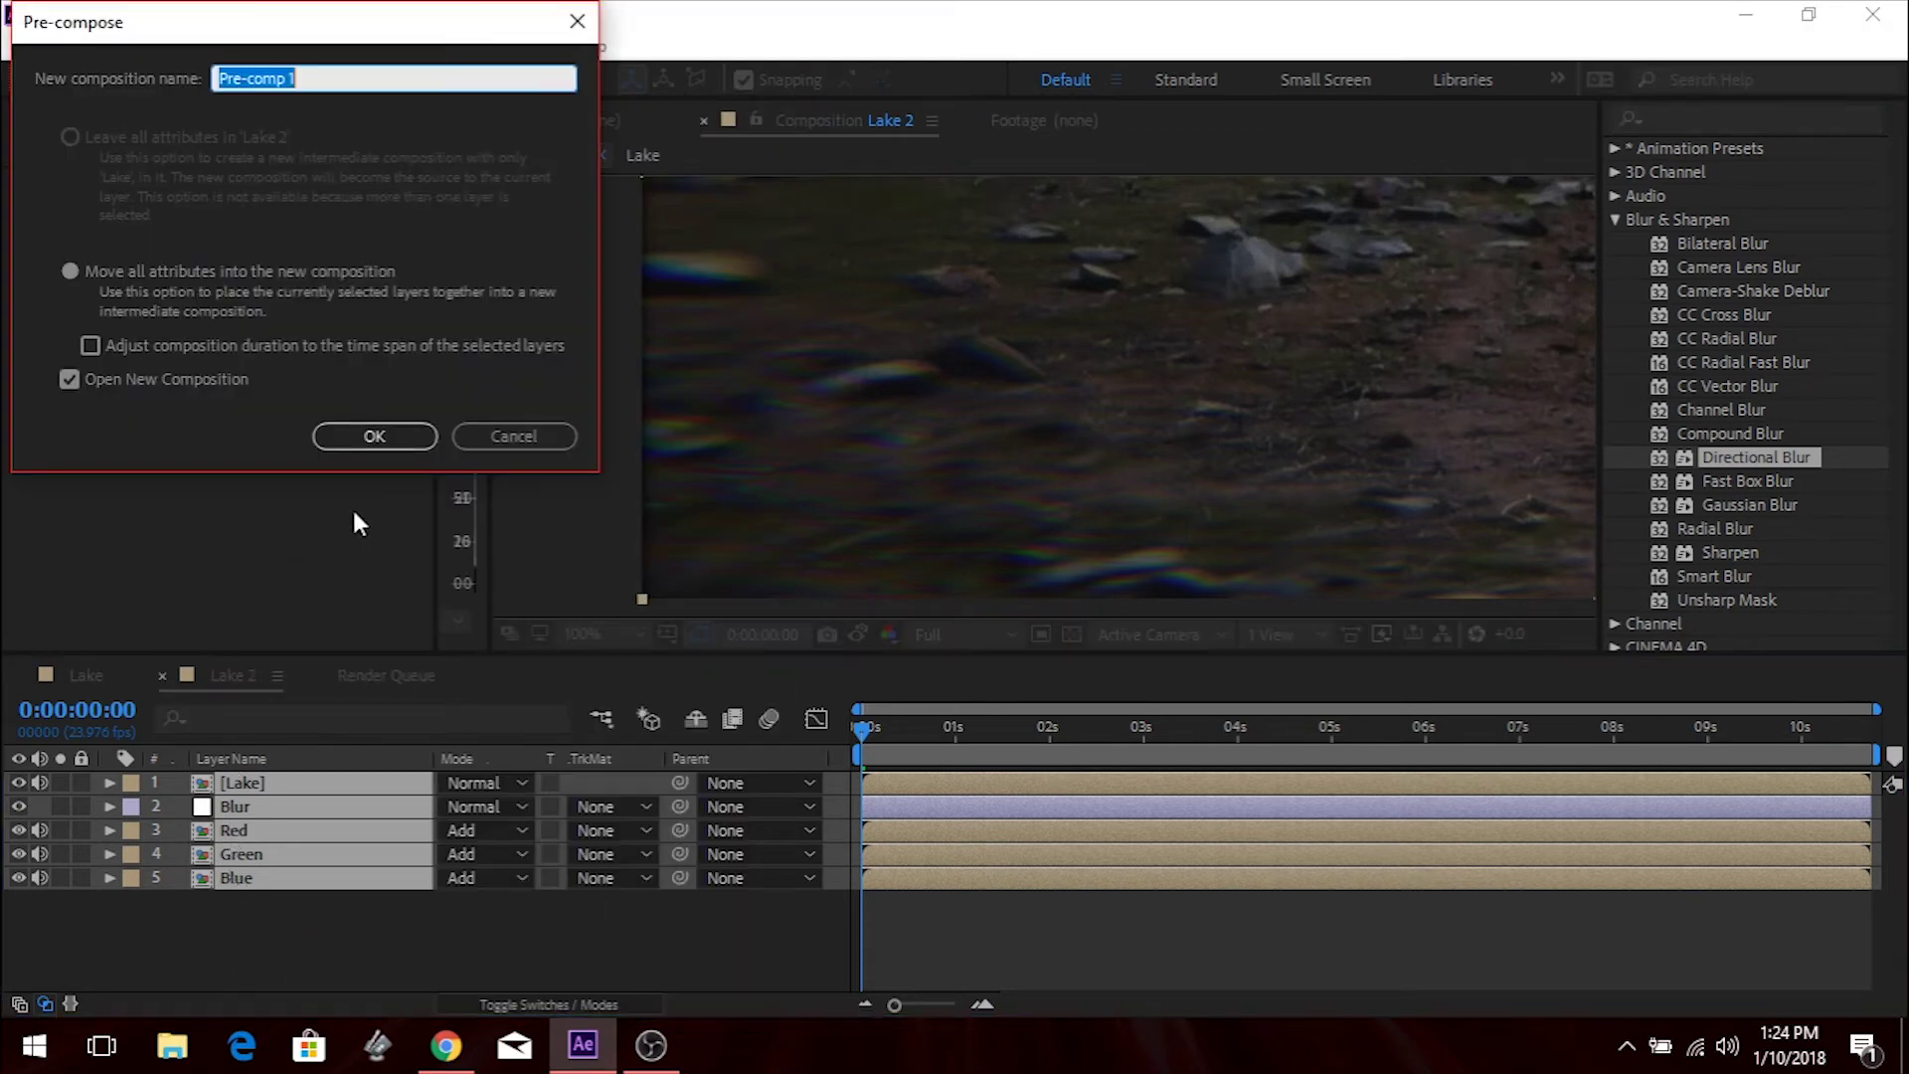
{"action": "type", "text": "L"}
{"action": "type", "text": "hrome"}
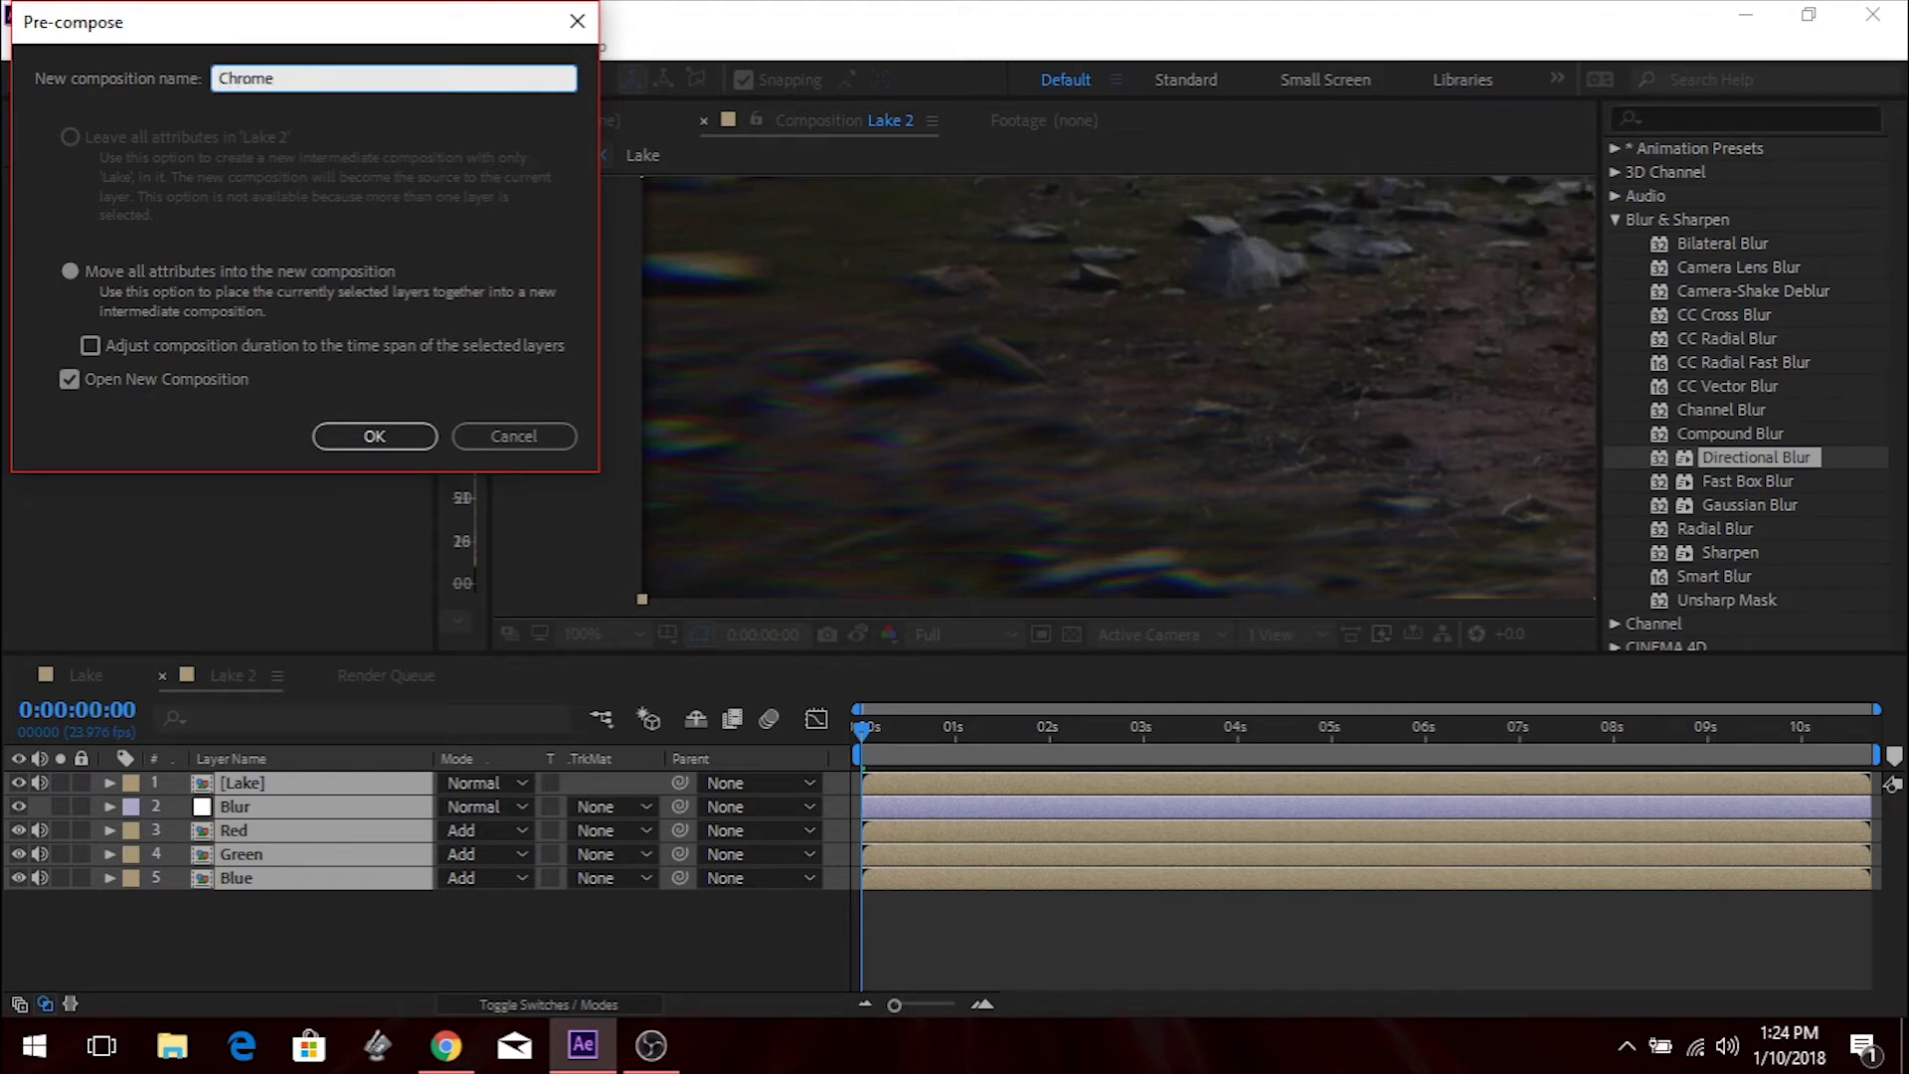
{"action": "left_click", "coordinate": [370, 445]}
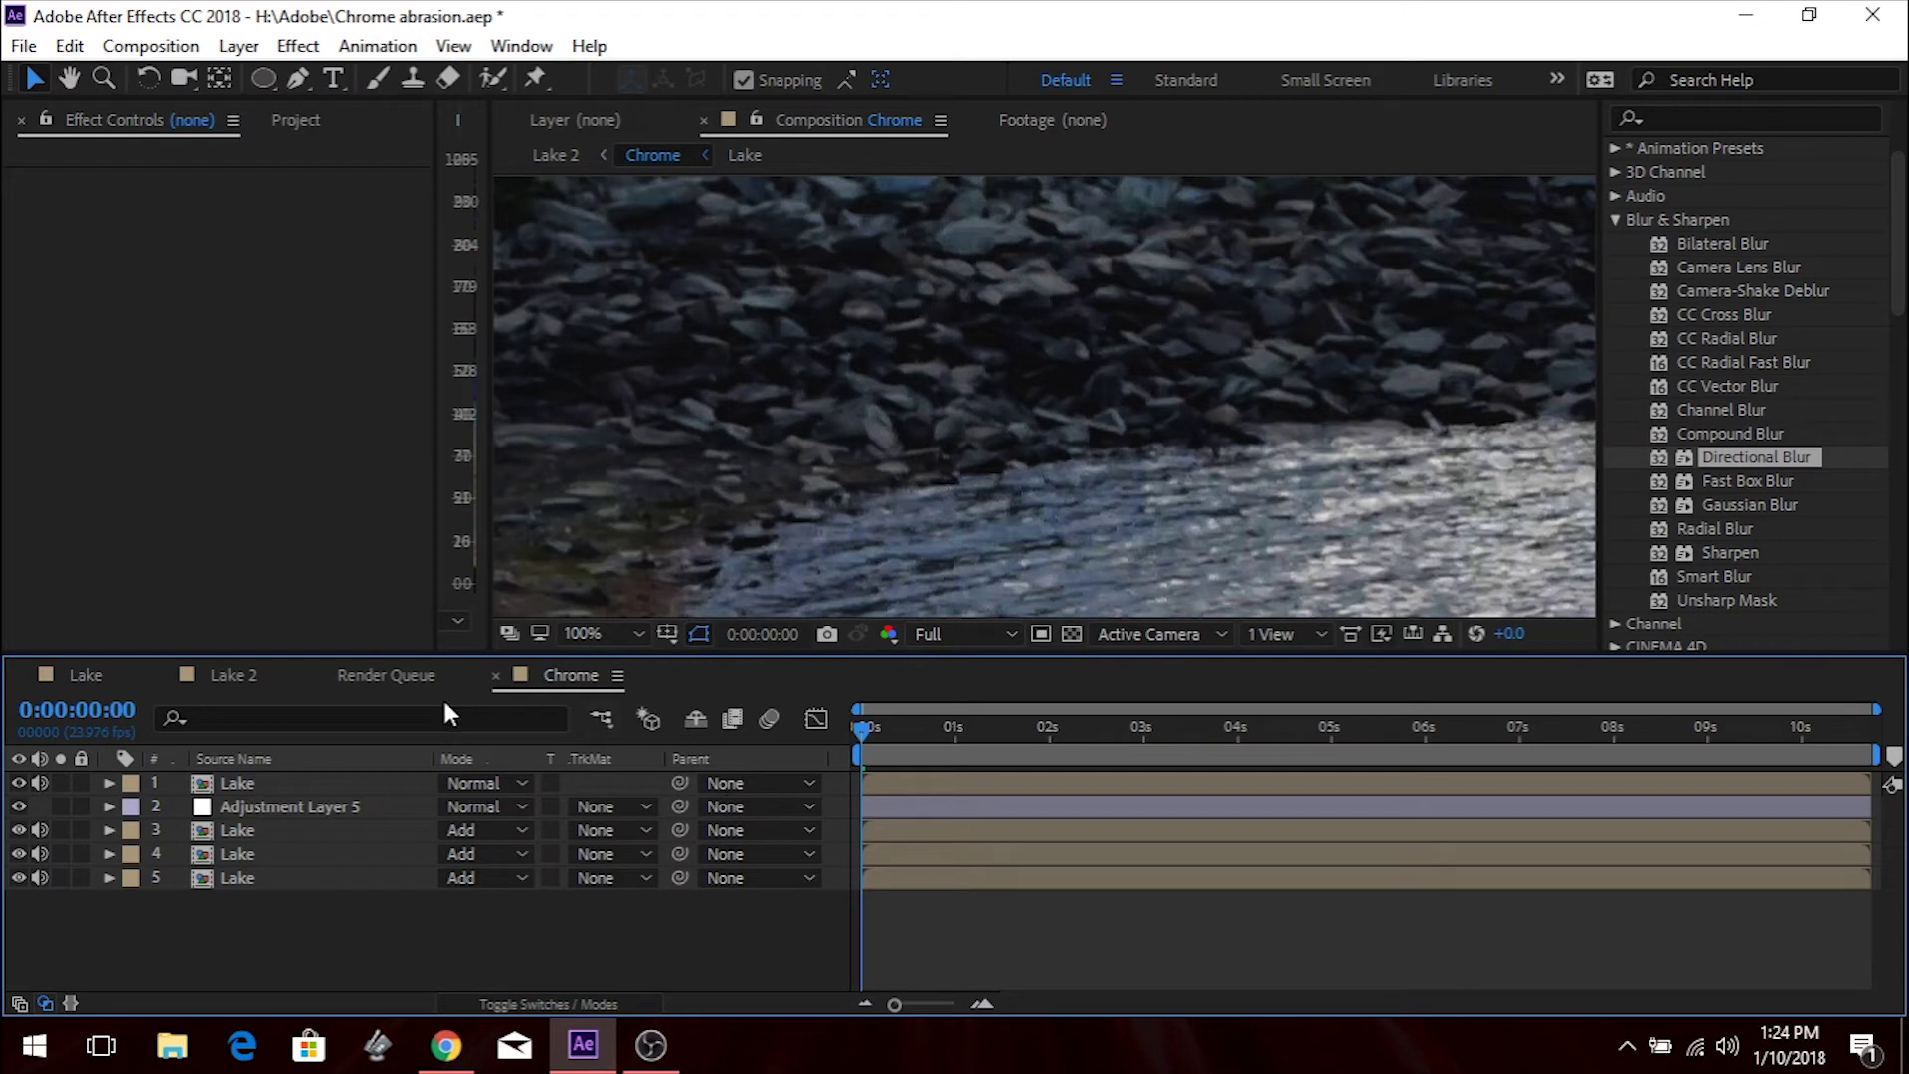
In Lake 2, set the Chrome layer's Scale to 102%, then zoom out and centre the view.
{"action": "left_click", "coordinate": [242, 673]}
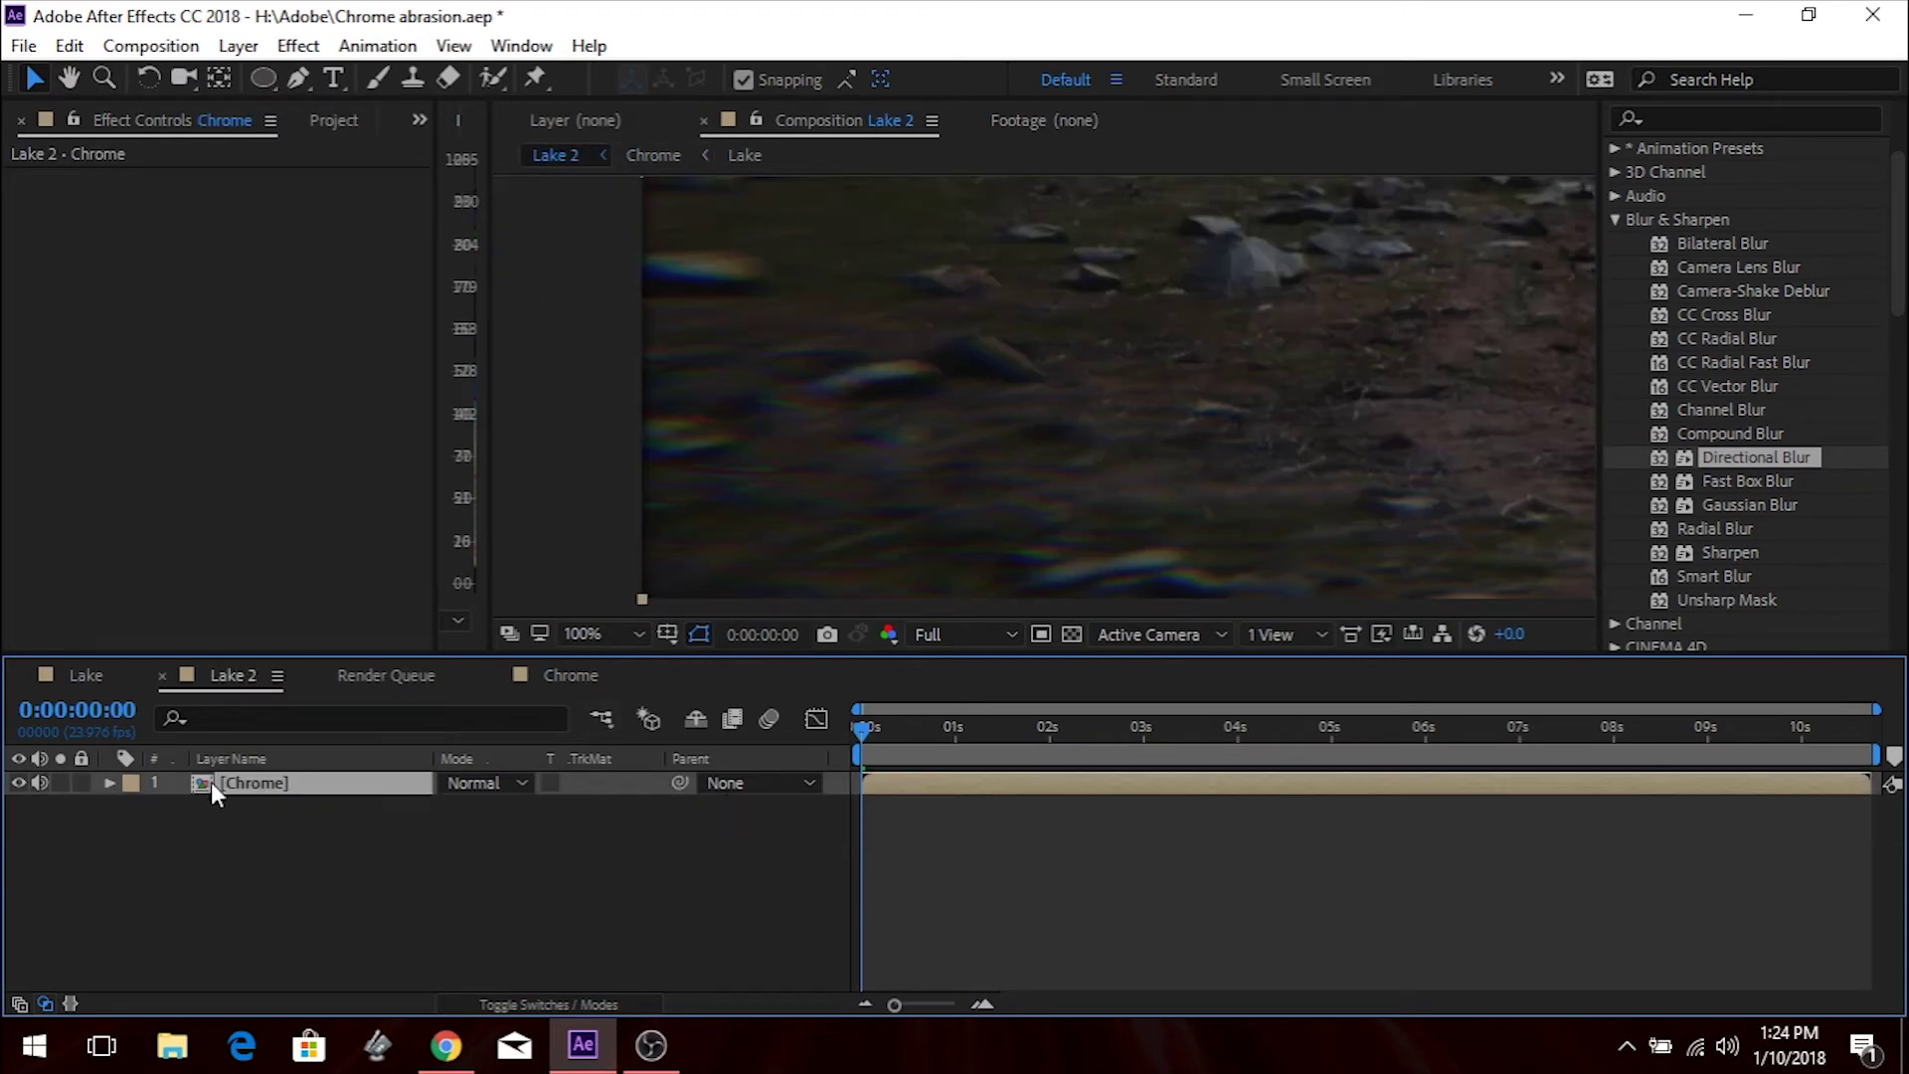
{"action": "left_click", "coordinate": [117, 791]}
{"action": "left_click", "coordinate": [112, 782]}
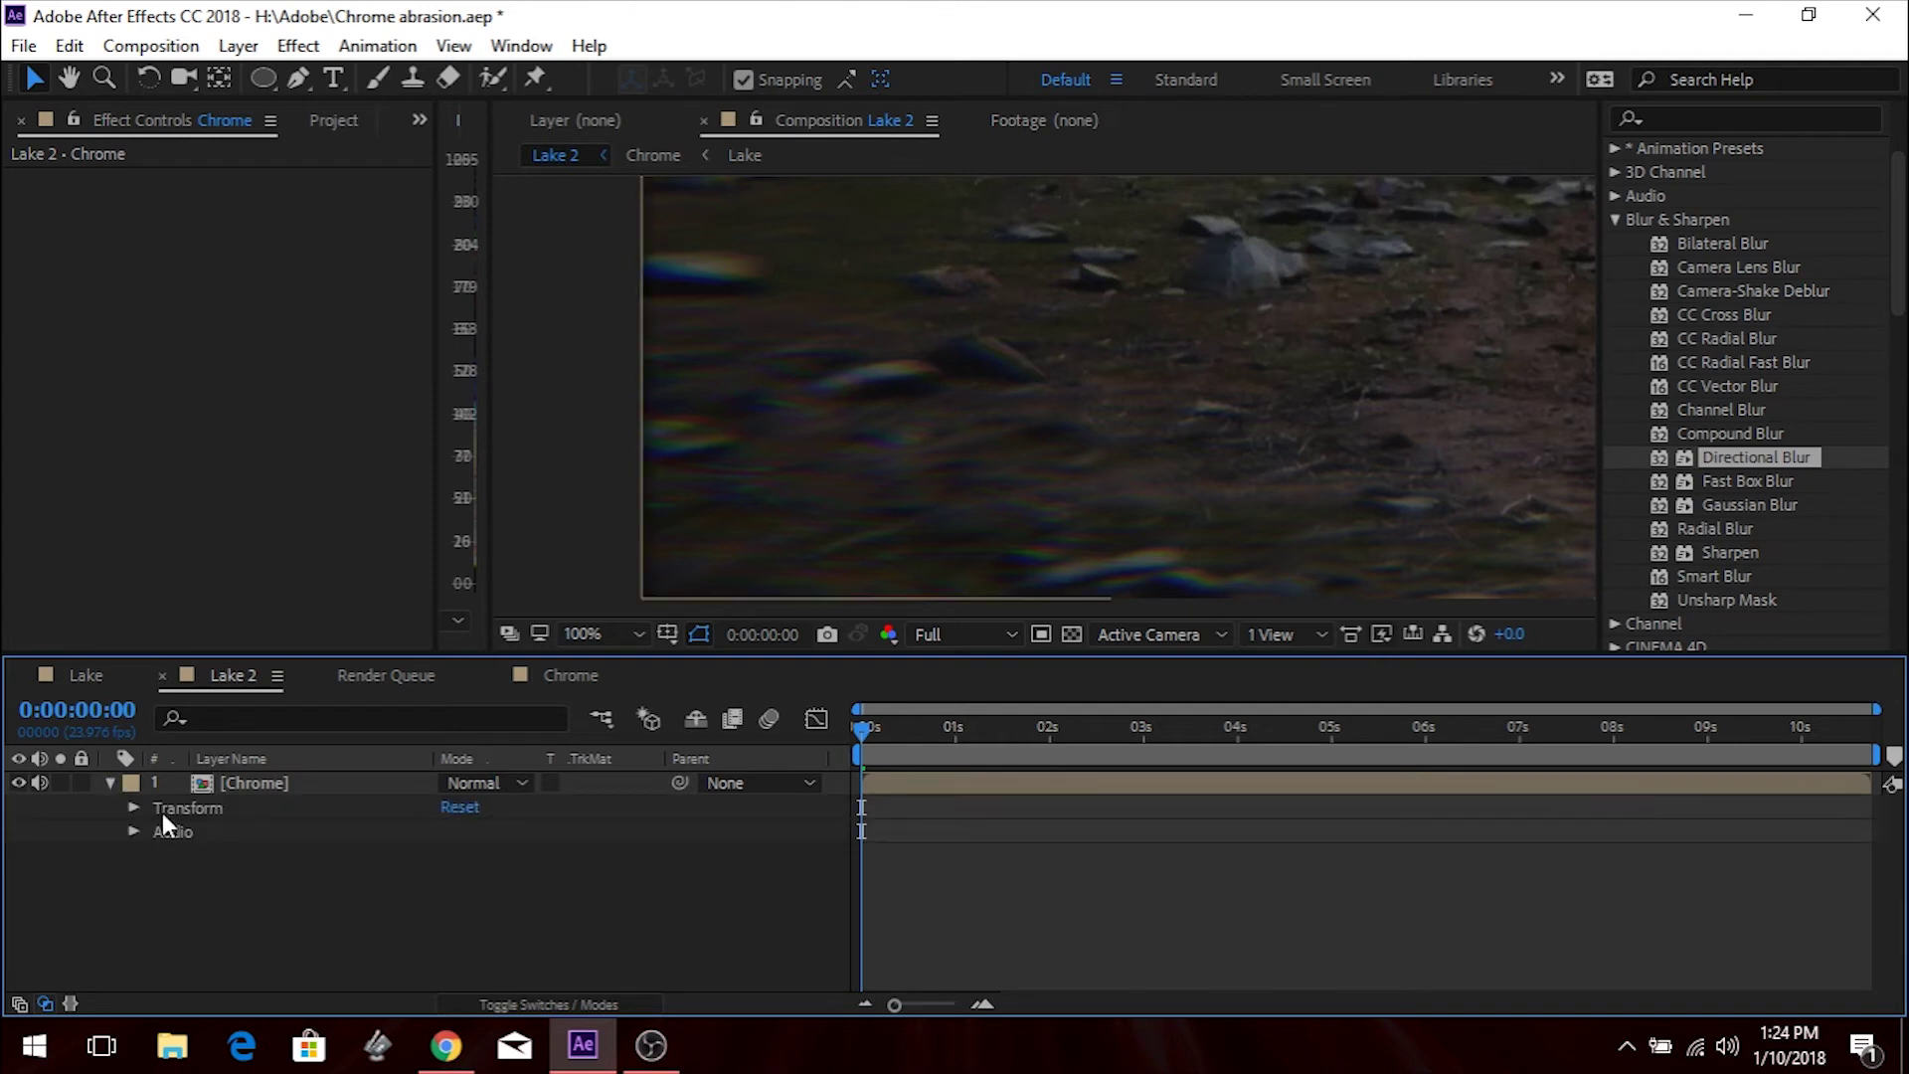
{"action": "left_click", "coordinate": [136, 806]}
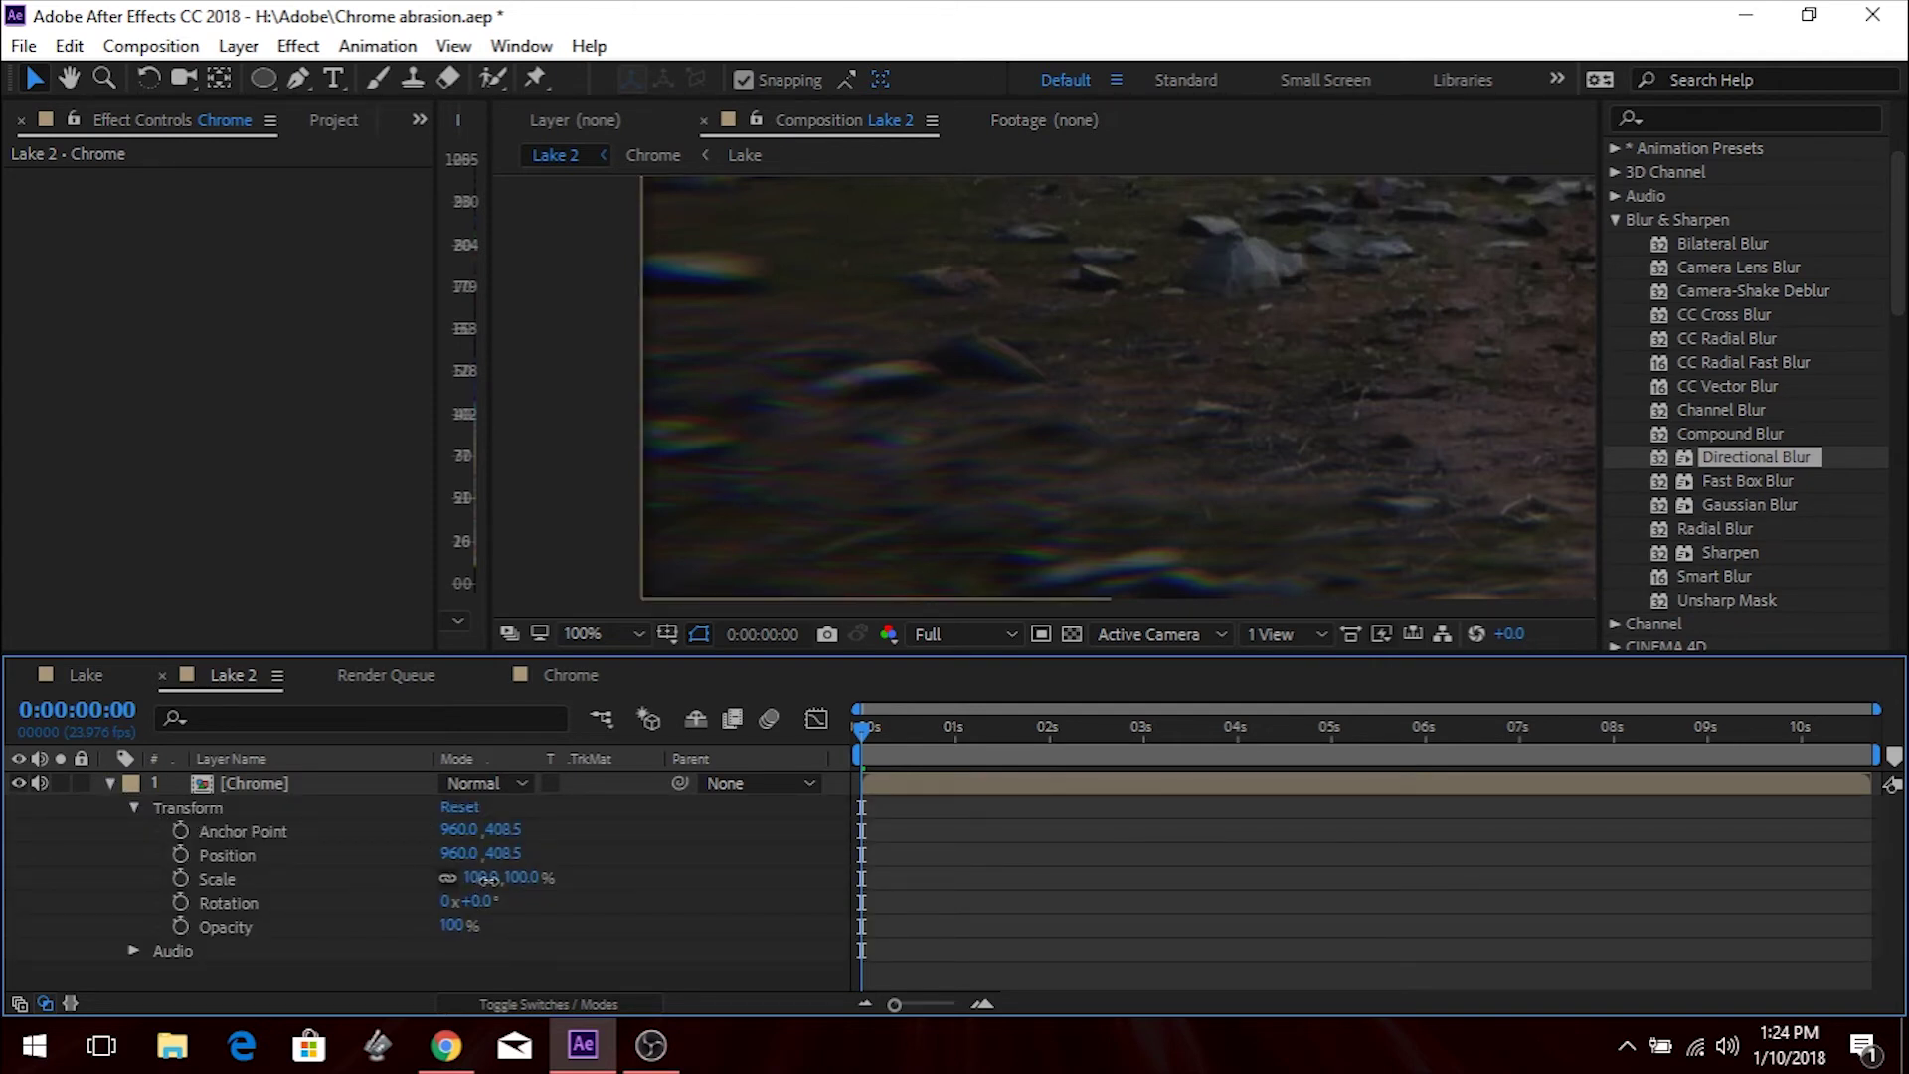
{"action": "left_click_drag", "start_coordinate": [485, 879], "coordinate": [482, 877]}
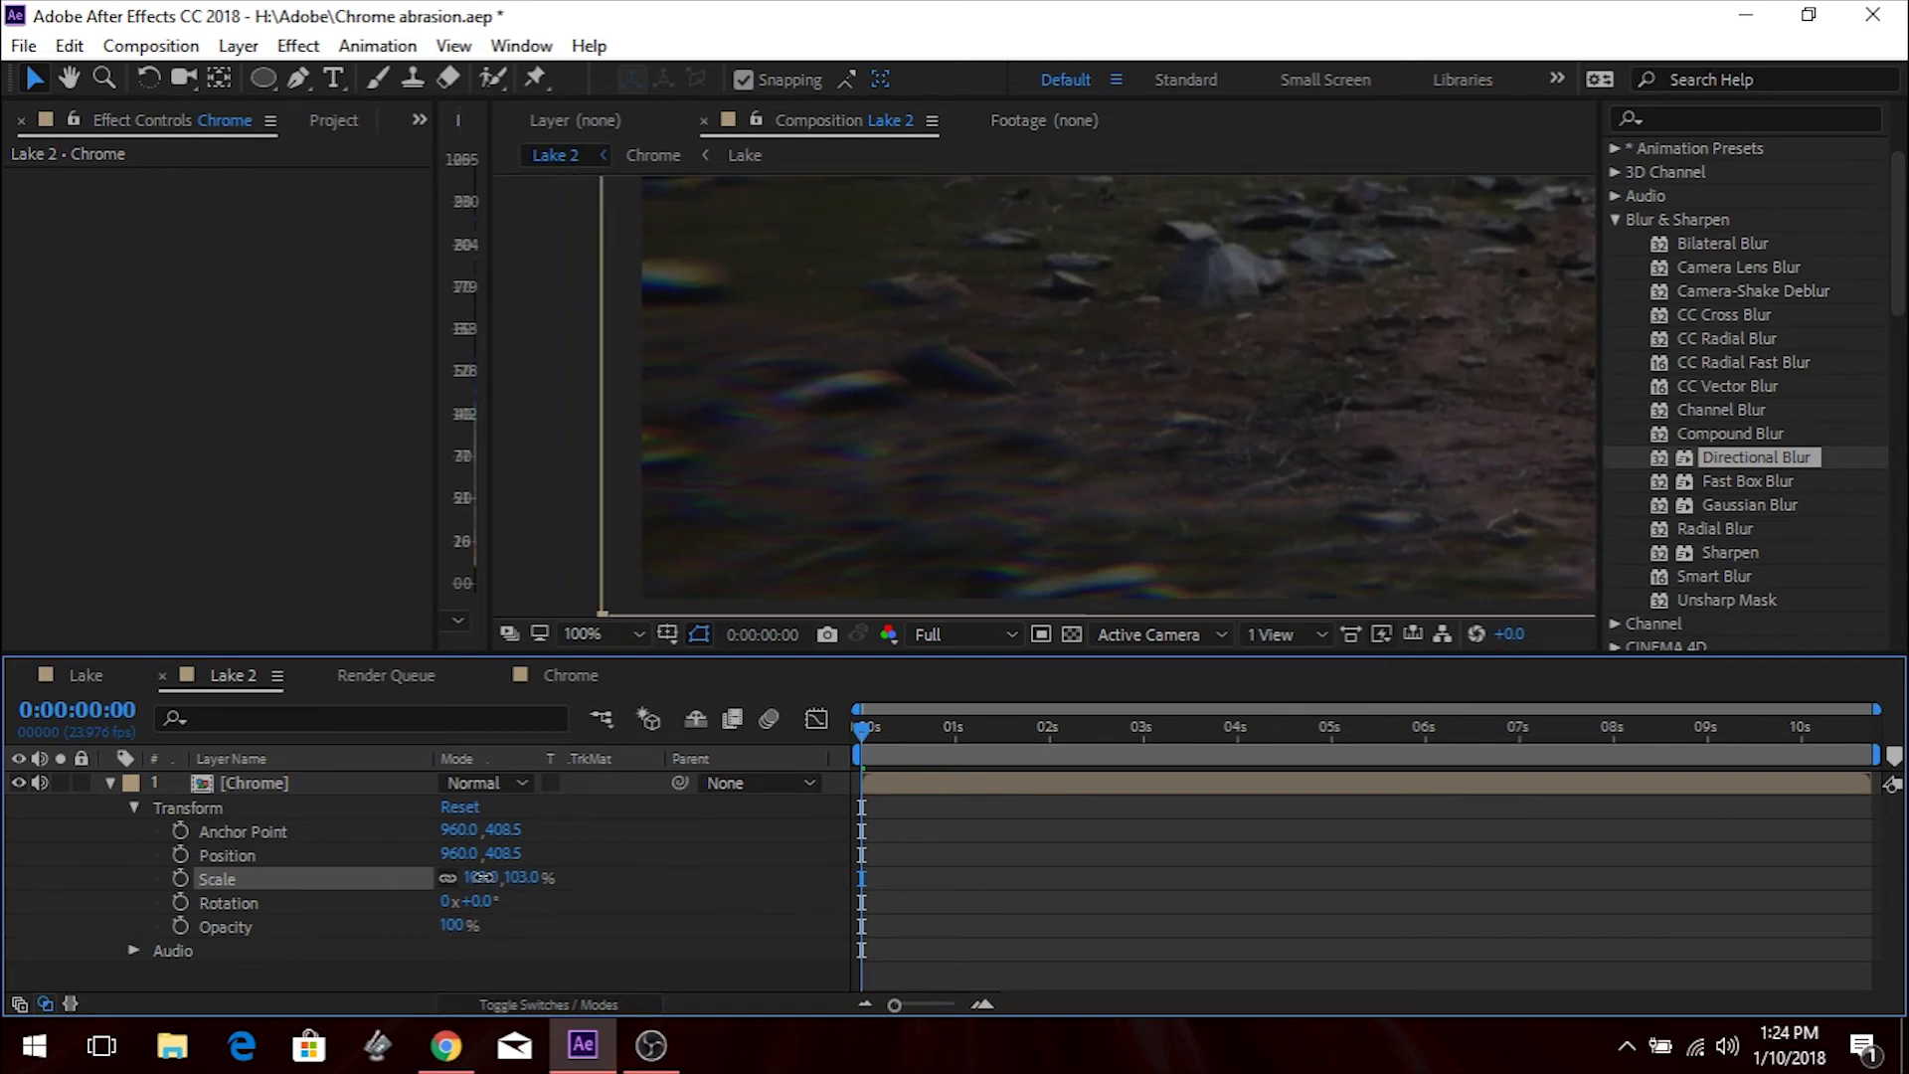
{"action": "left_click", "coordinate": [483, 877]}
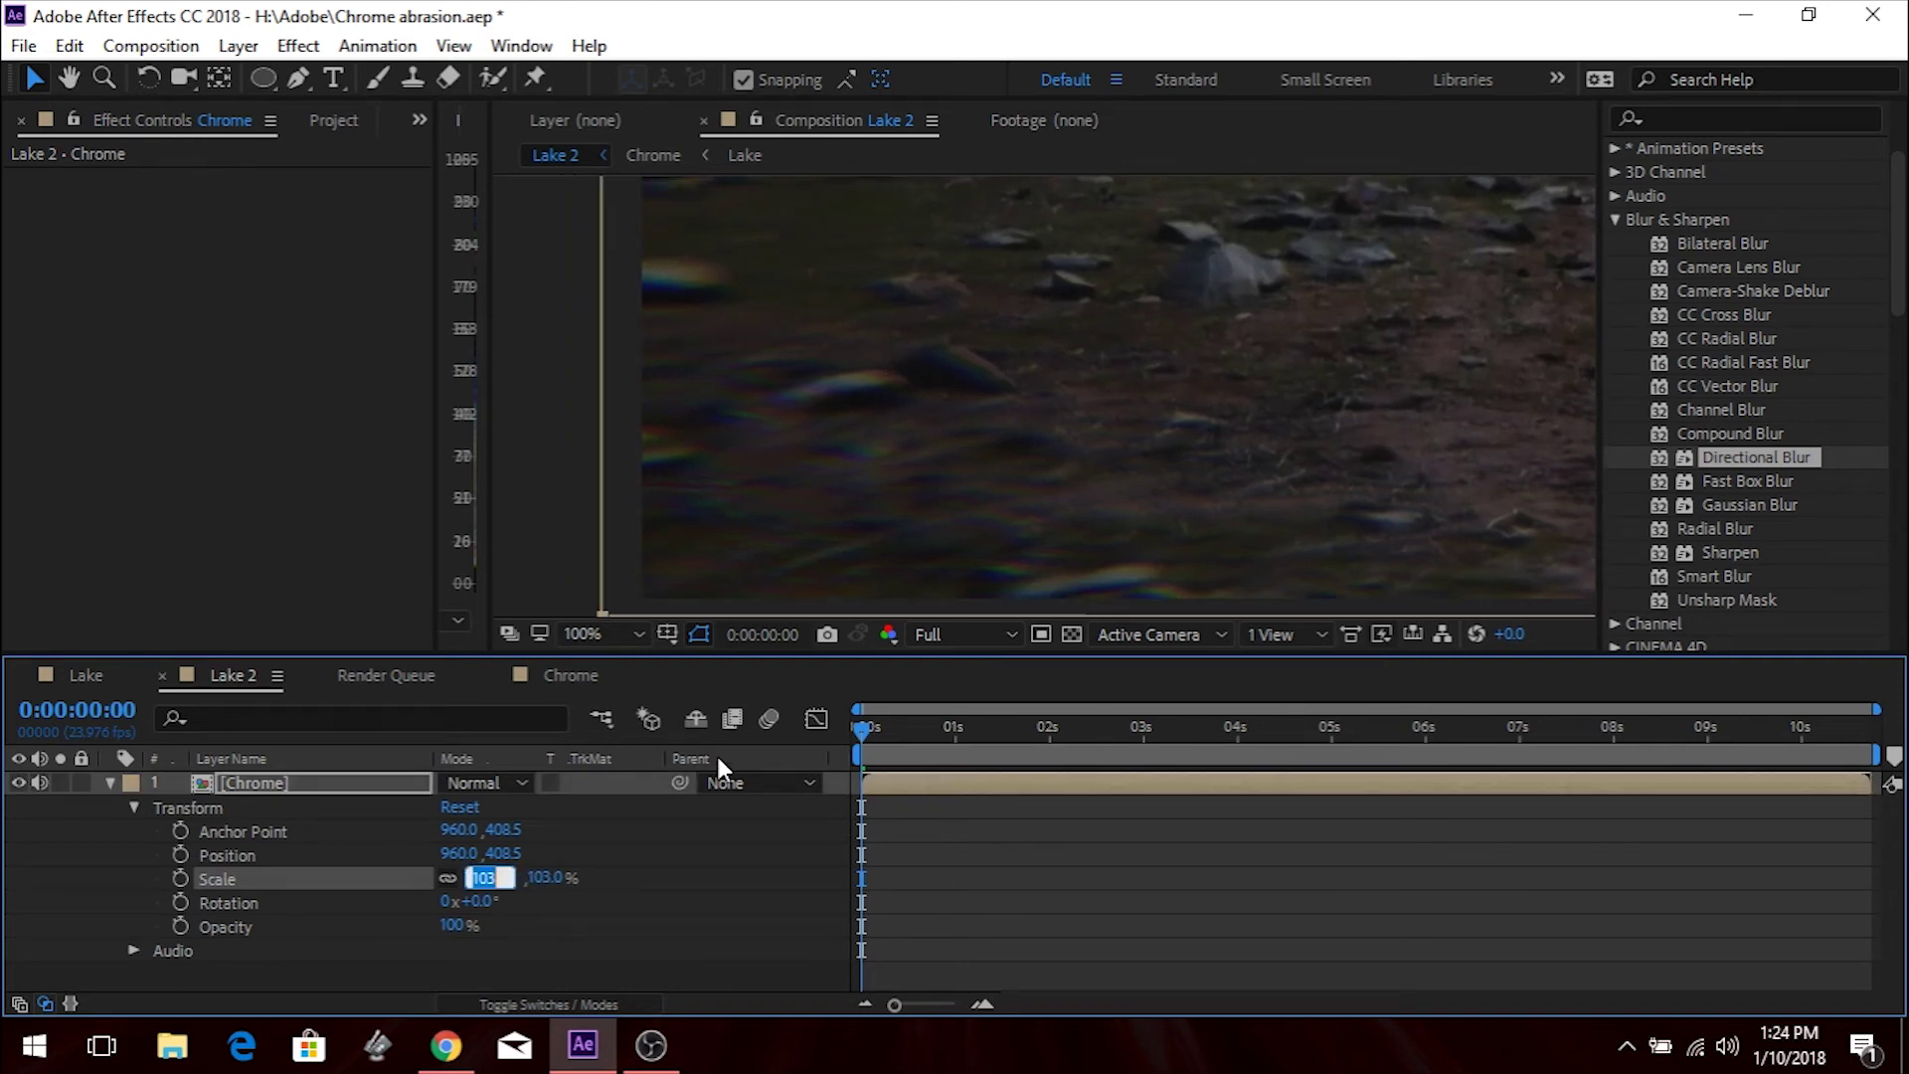
{"action": "type", "text": "102"}
{"action": "key", "text": "Return"}
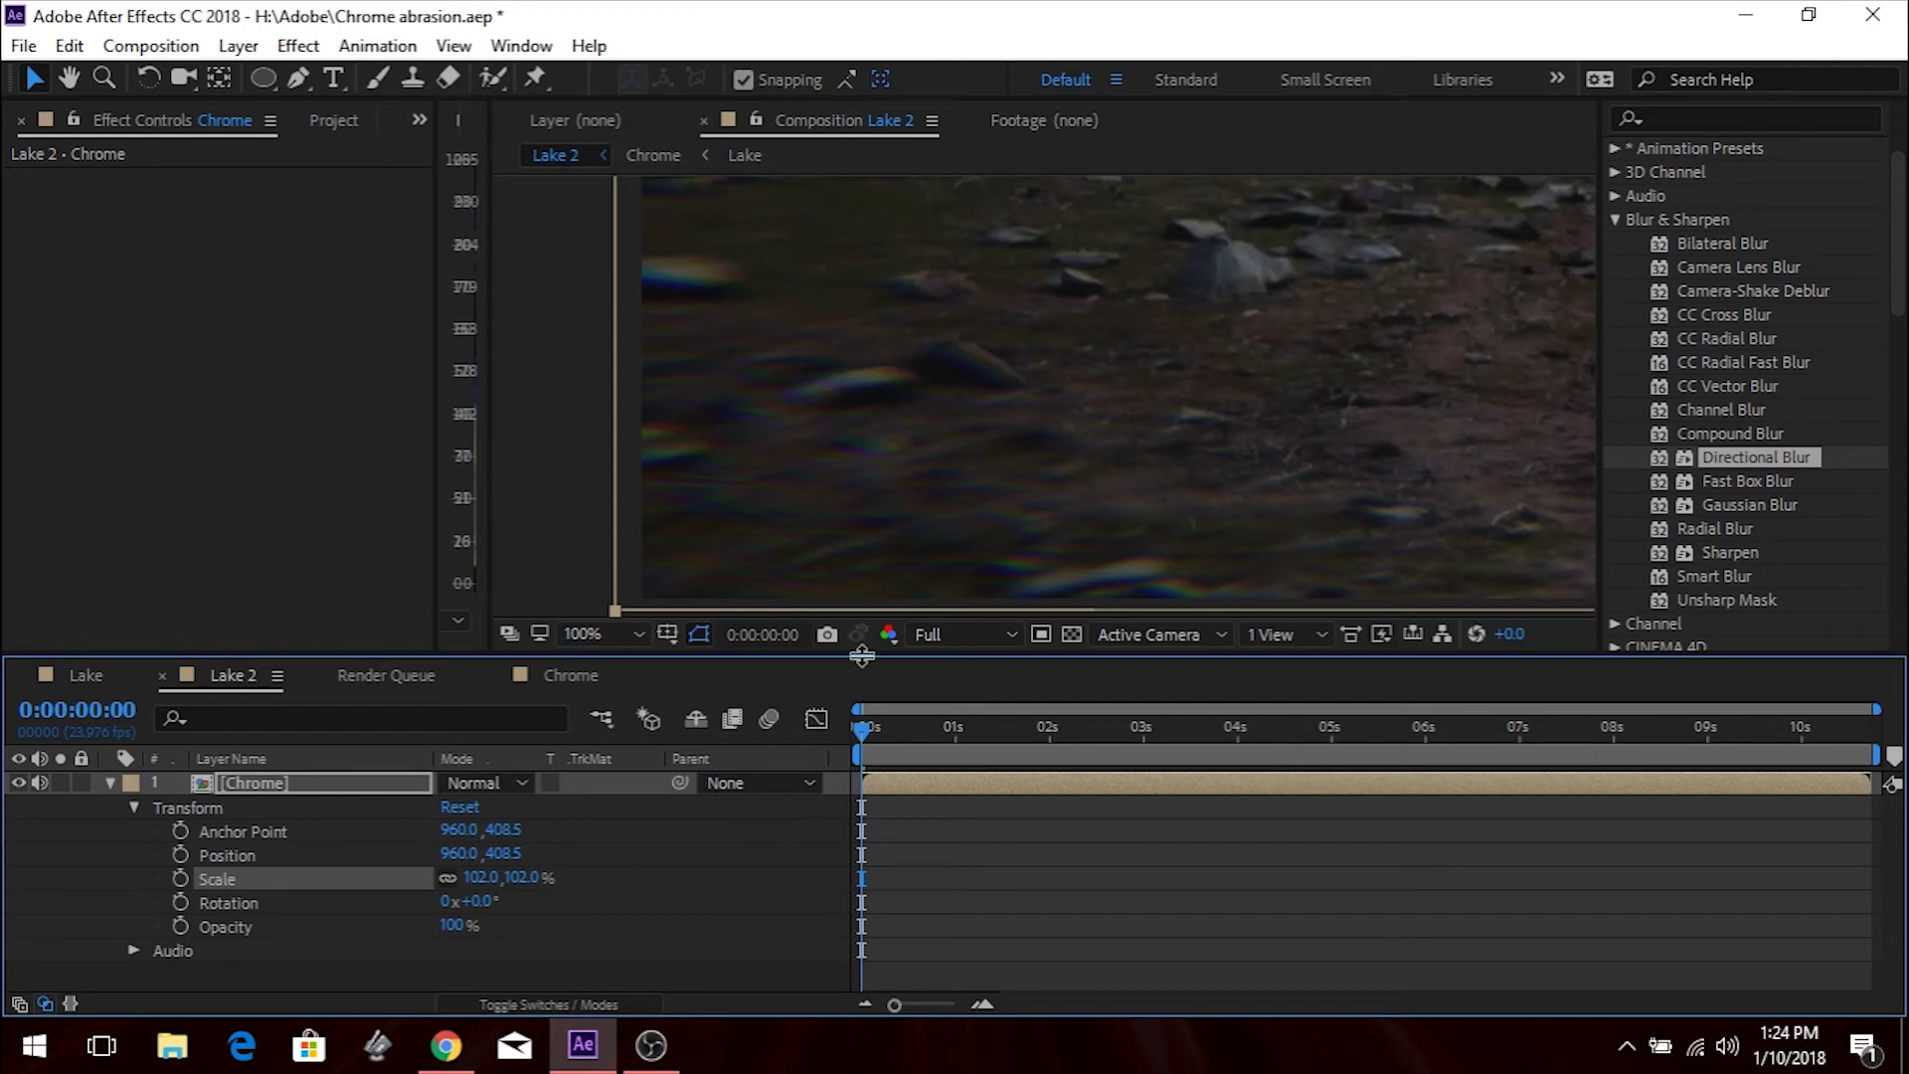
{"action": "scroll", "coordinate": [1031, 467], "scroll_direction": "down", "scroll_amount": 4}
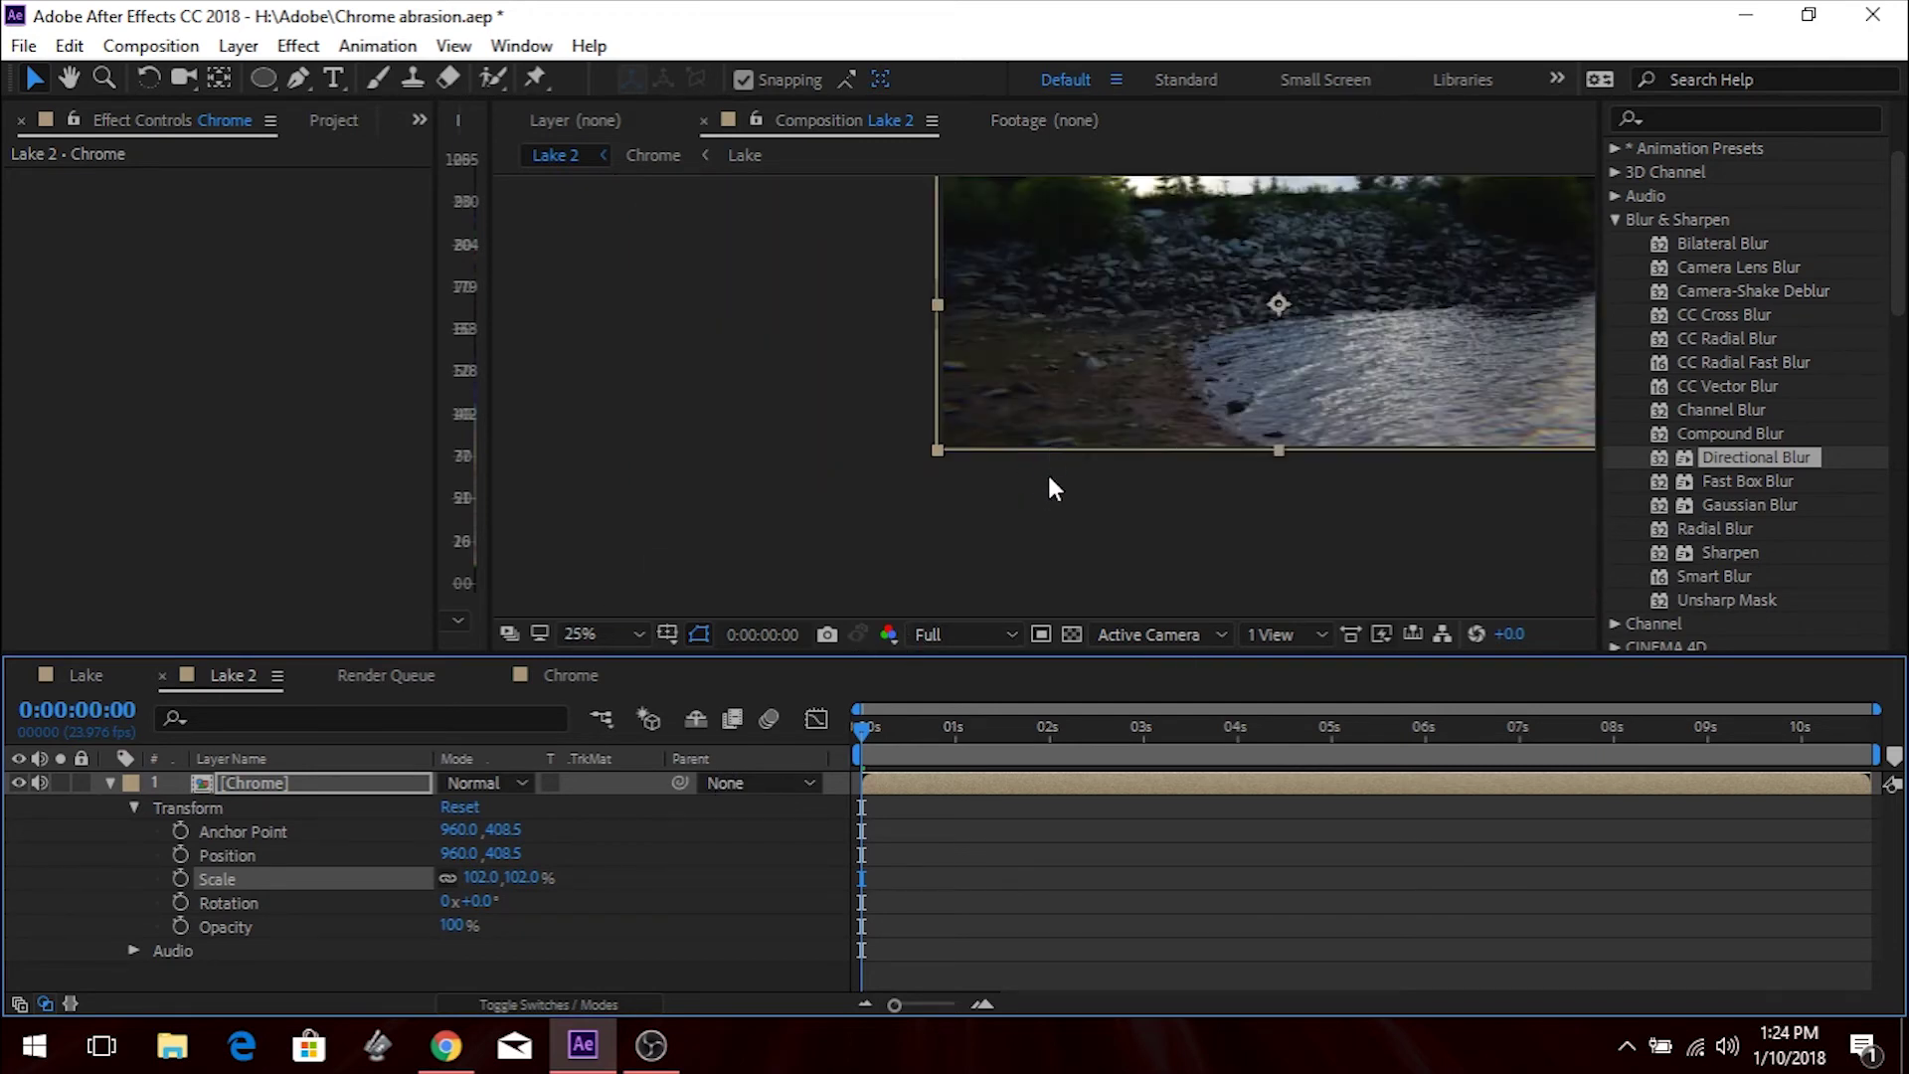
{"action": "left_click_drag", "start_coordinate": [1054, 487], "coordinate": [895, 540]}
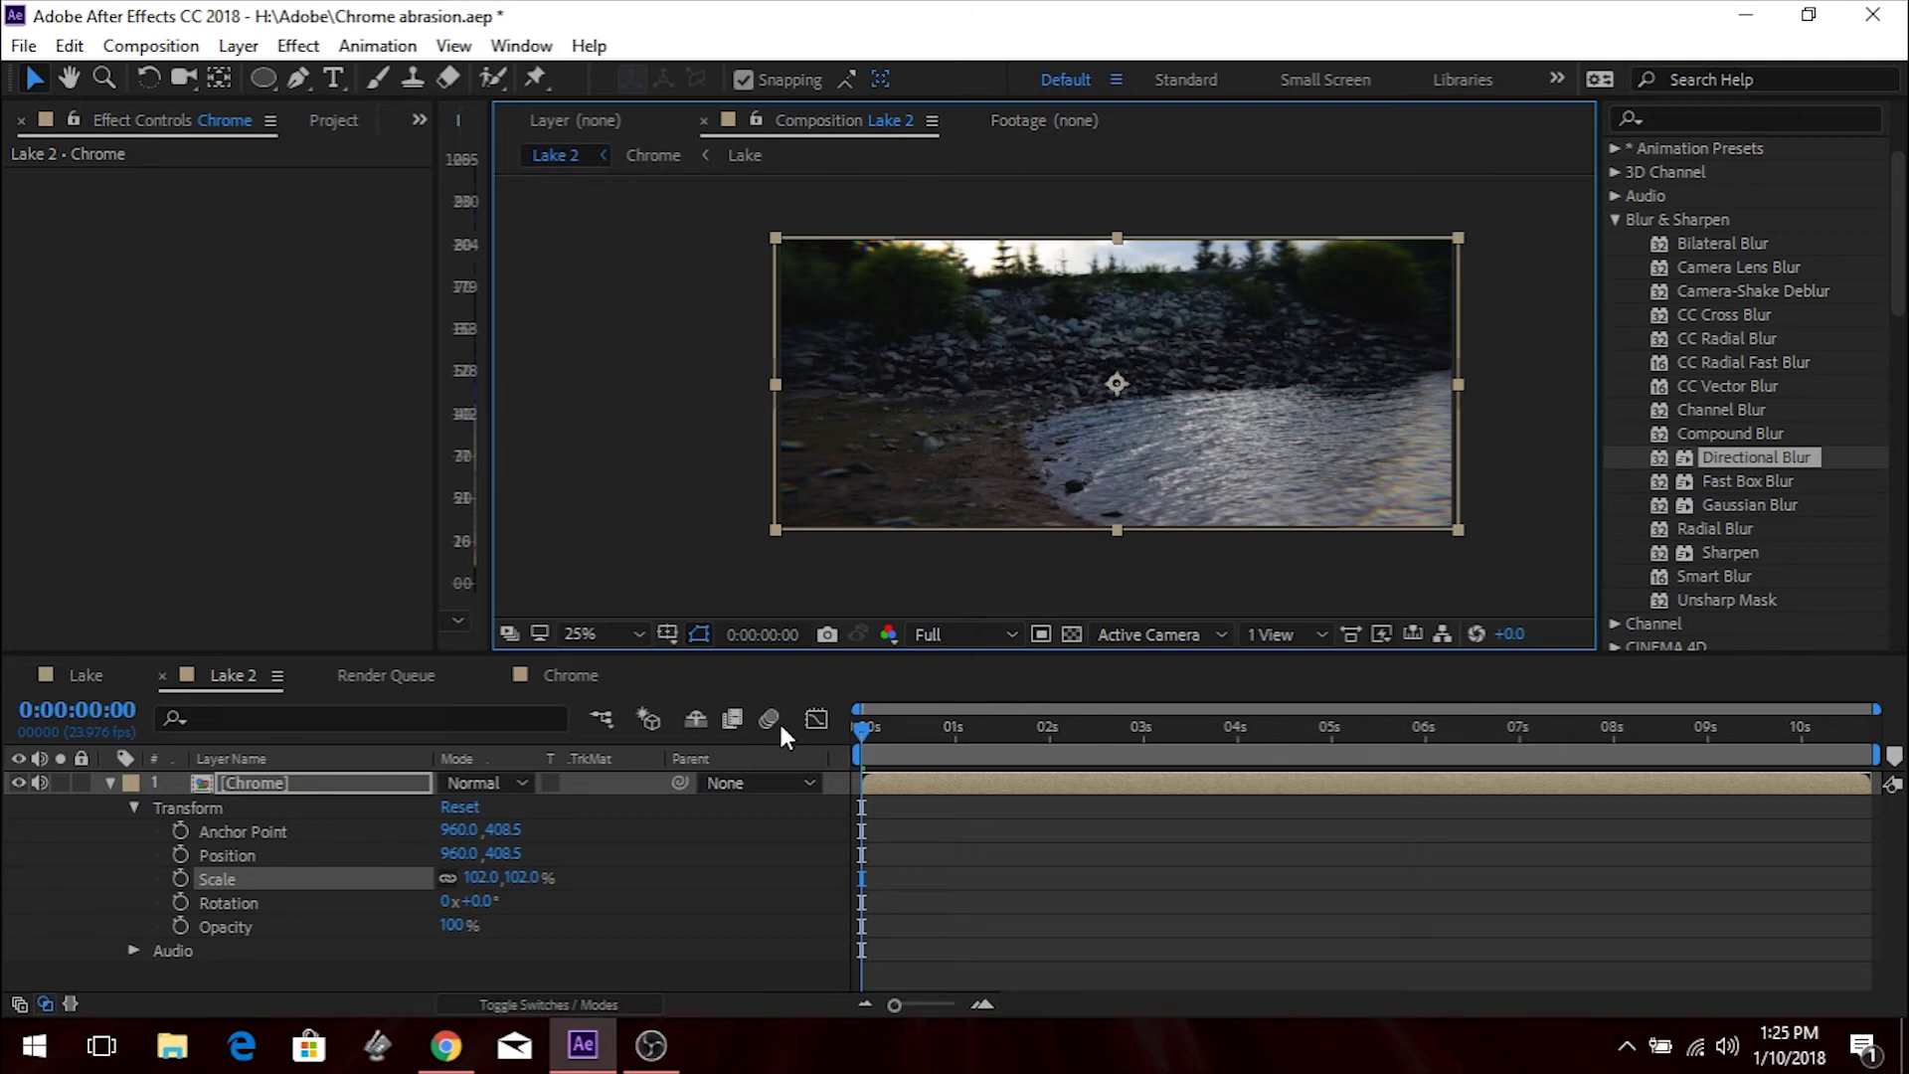
{"action": "left_click", "coordinate": [296, 783]}
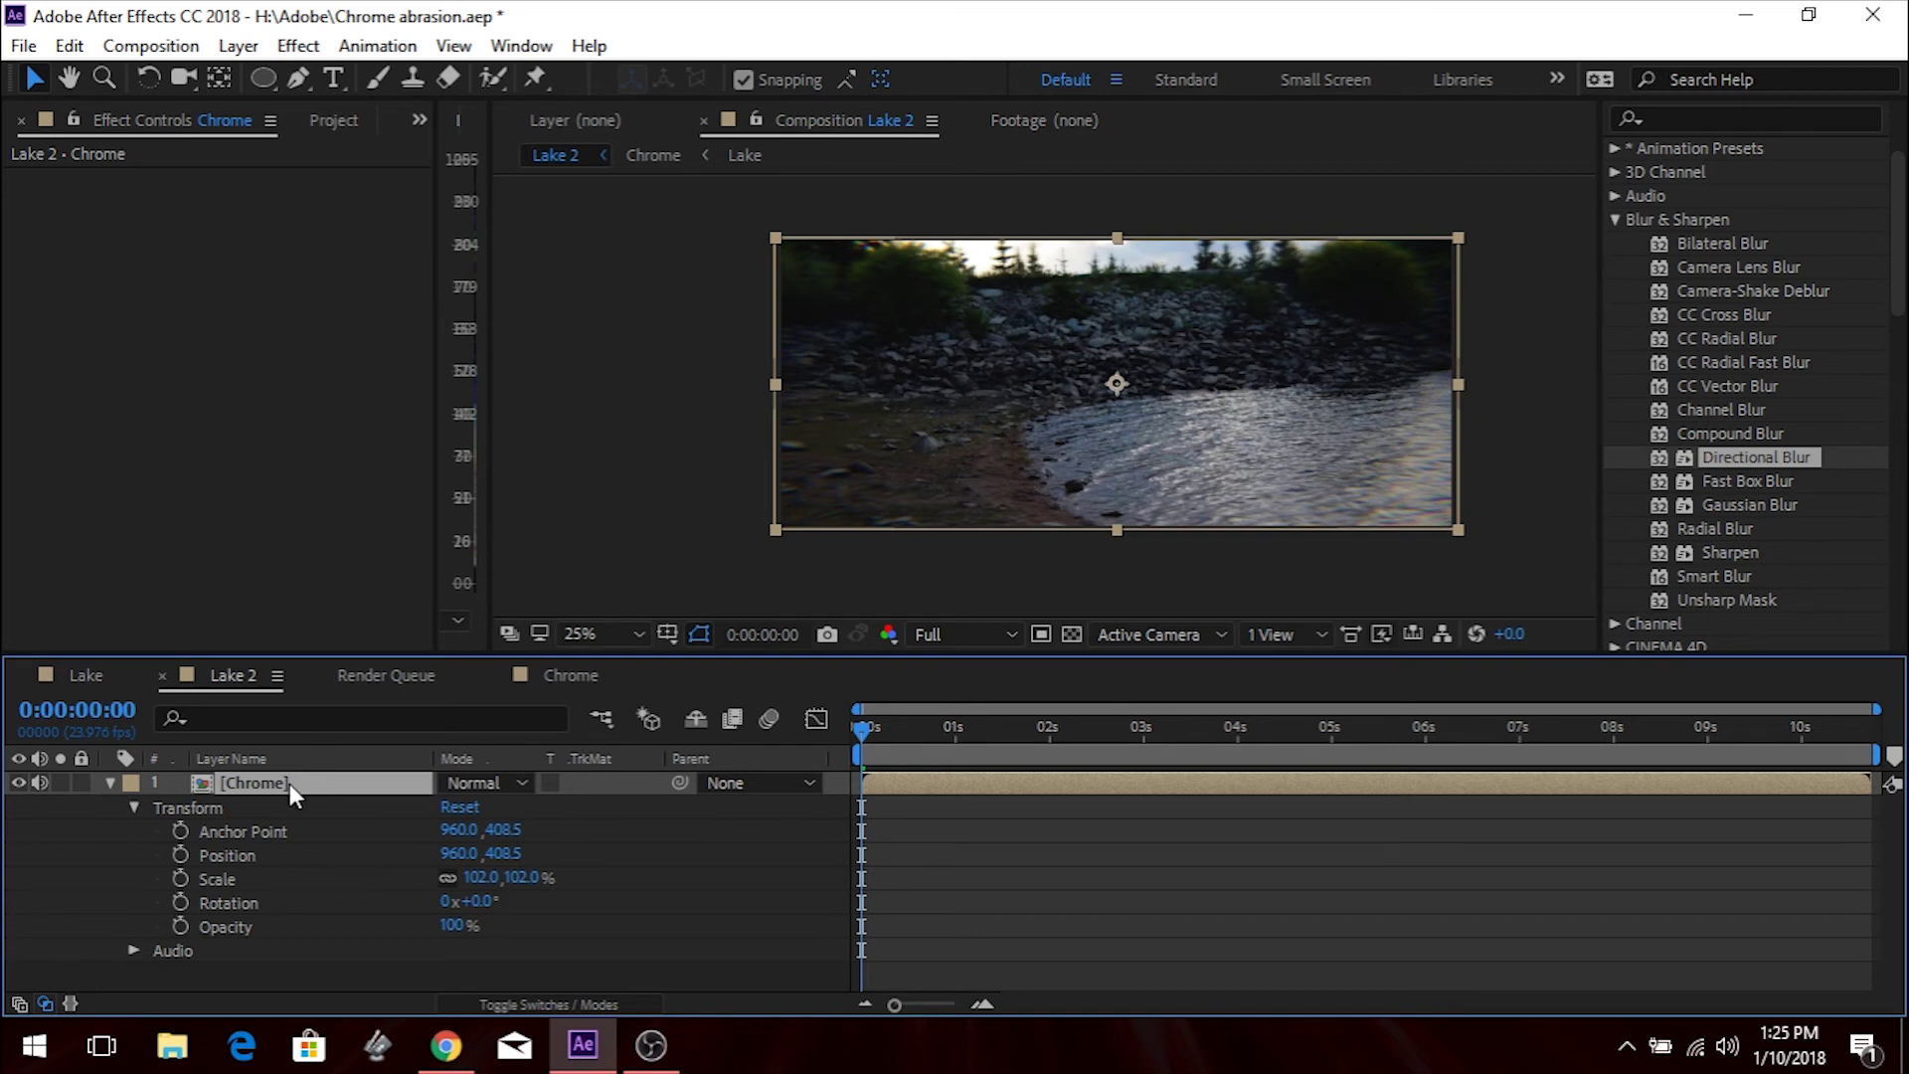